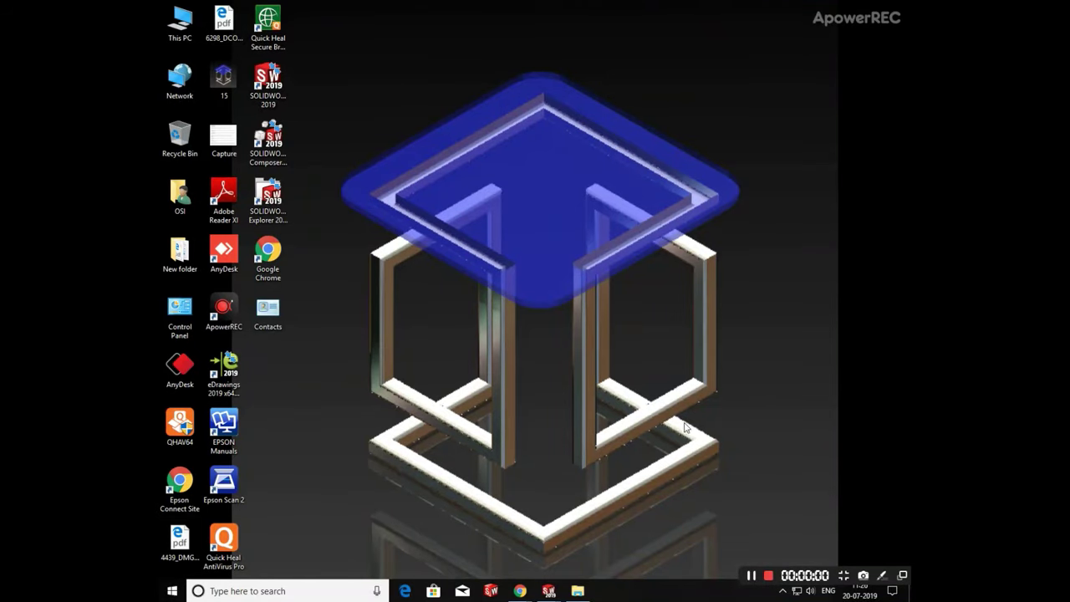
Step: Switch to the THOR HAMMER part in SOLIDWORKS and roll the feature history forward to include Boss-Extrude1
mouse_move(551, 591)
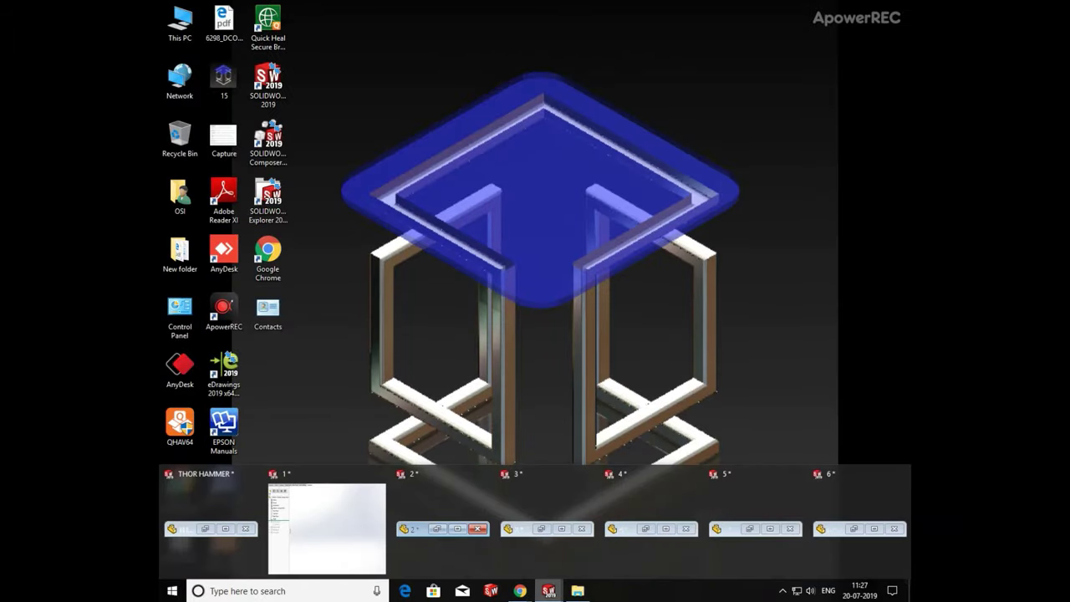
mouse_move(249, 490)
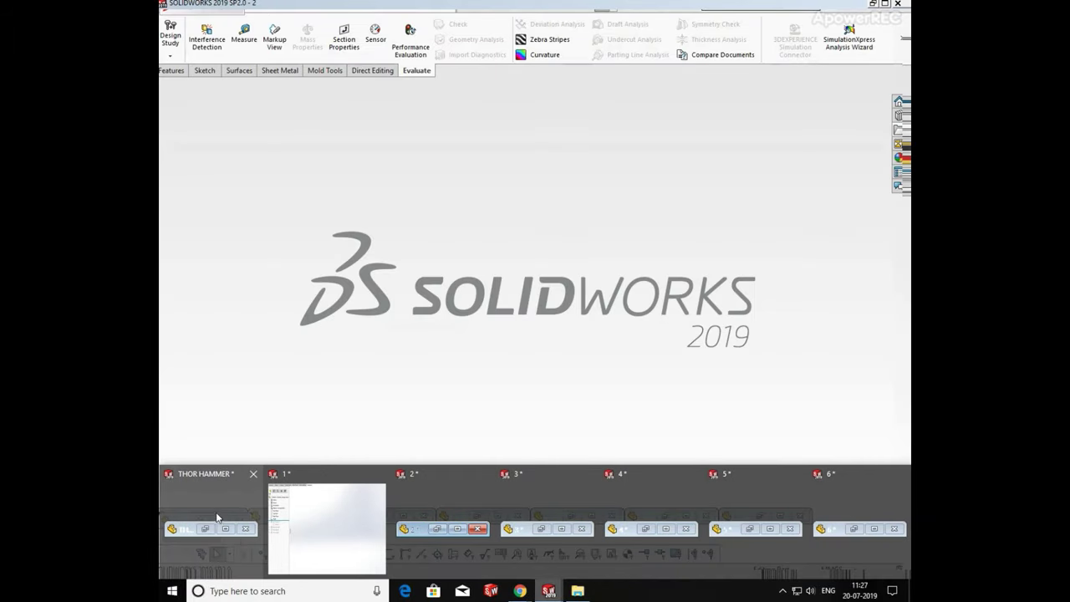
left_click(224, 529)
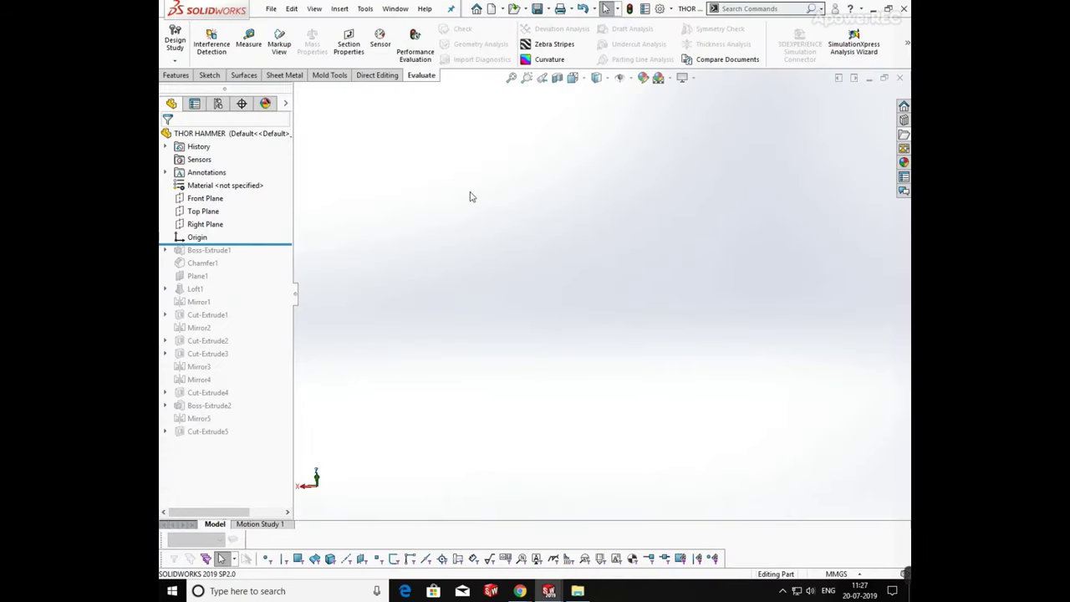
left_click_drag(260, 243, 257, 259)
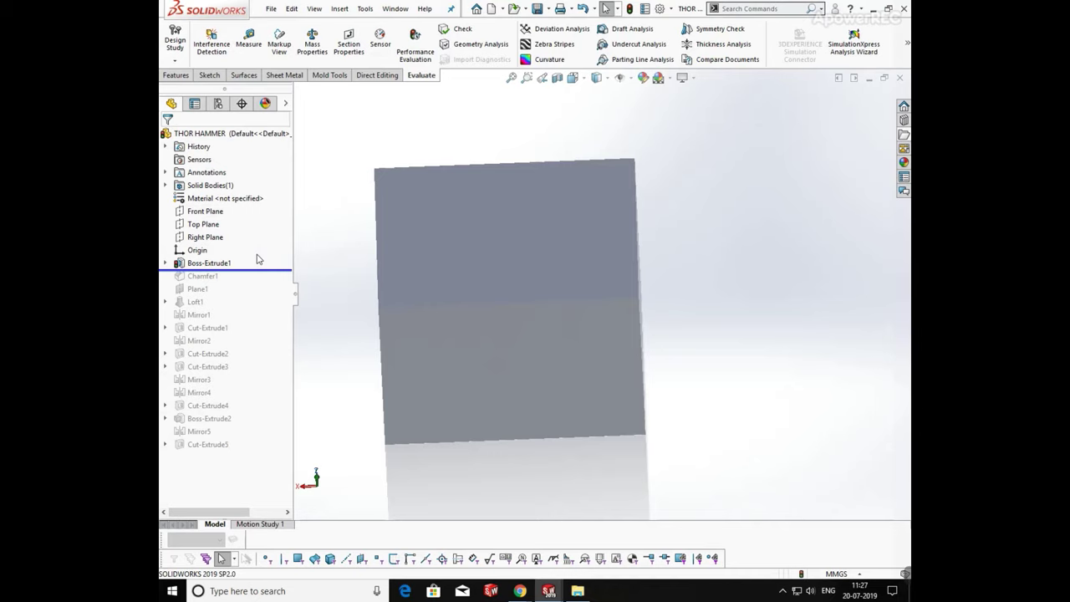
mouse_move(538, 330)
middle_mouse_down()
mouse_move(382, 179)
mouse_move(549, 304)
mouse_move(536, 309)
middle_mouse_up()
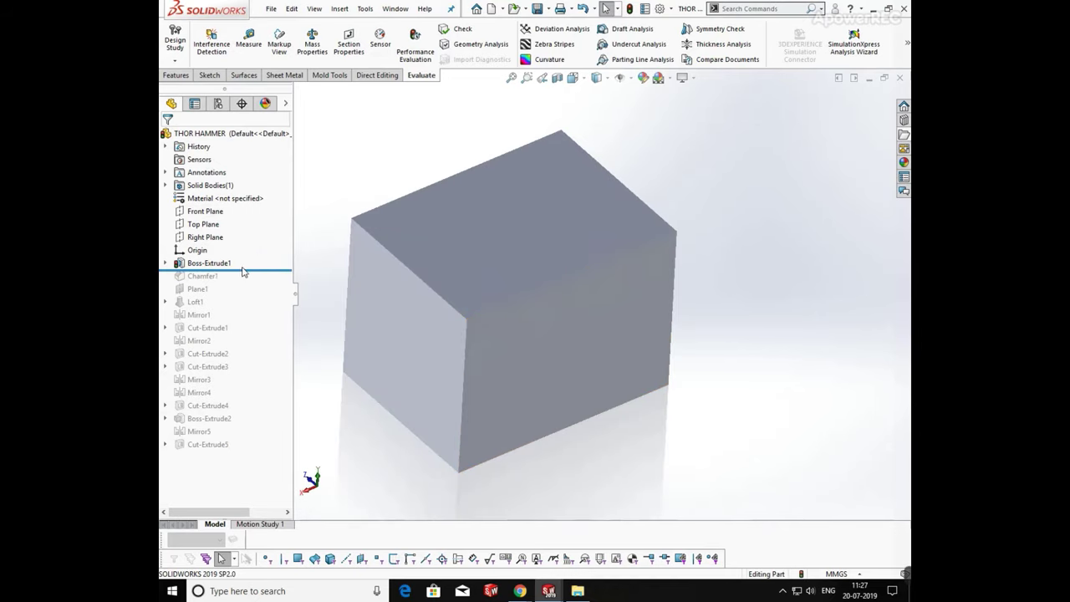
Step: Open the sketch of Boss-Extrude1 for editing and dimension the rectangle's width and height
left_click(165, 262)
left_click(206, 276)
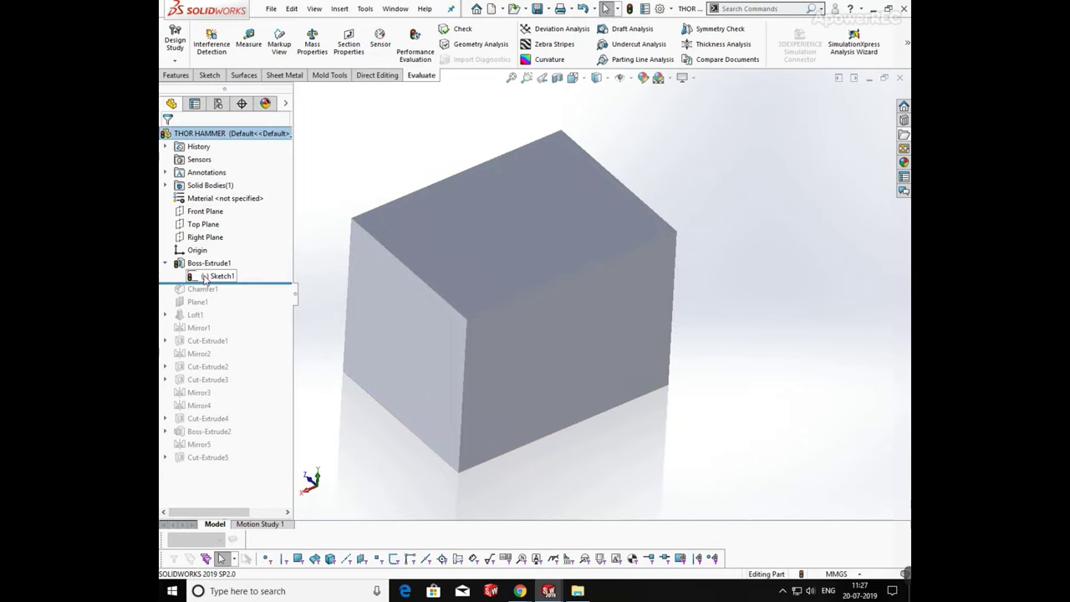
left_click(214, 242)
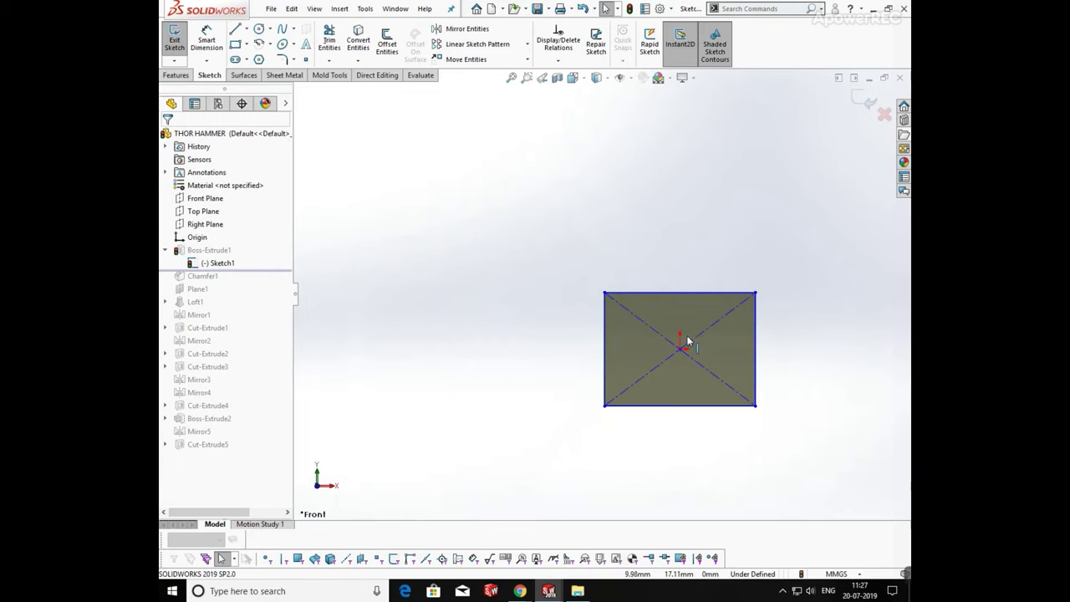
scroll(686, 343, "down", 3)
left_click(207, 41)
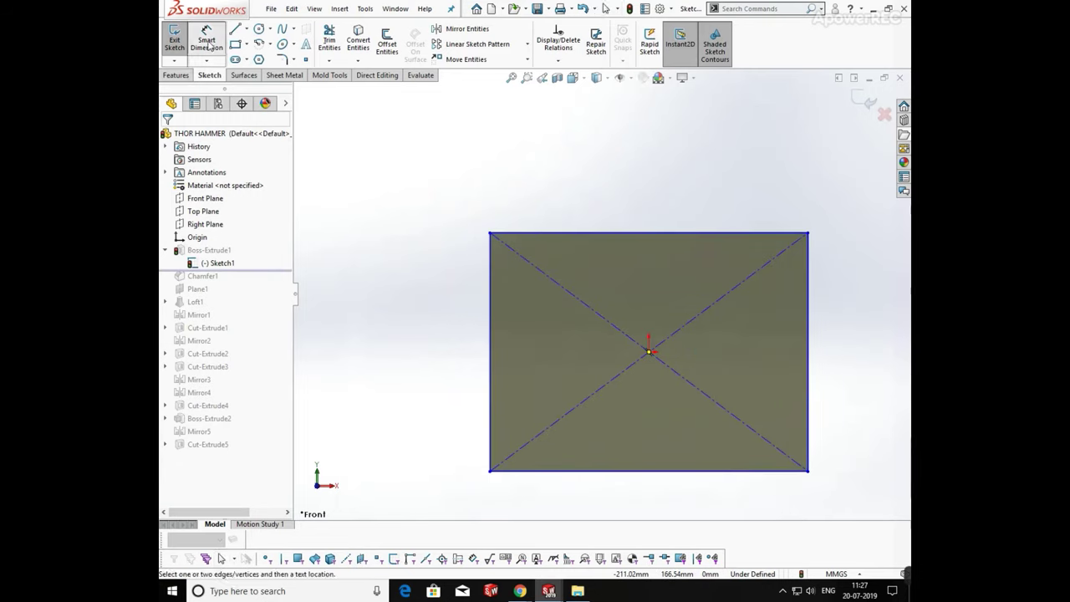
left_click(604, 233)
left_click(601, 192)
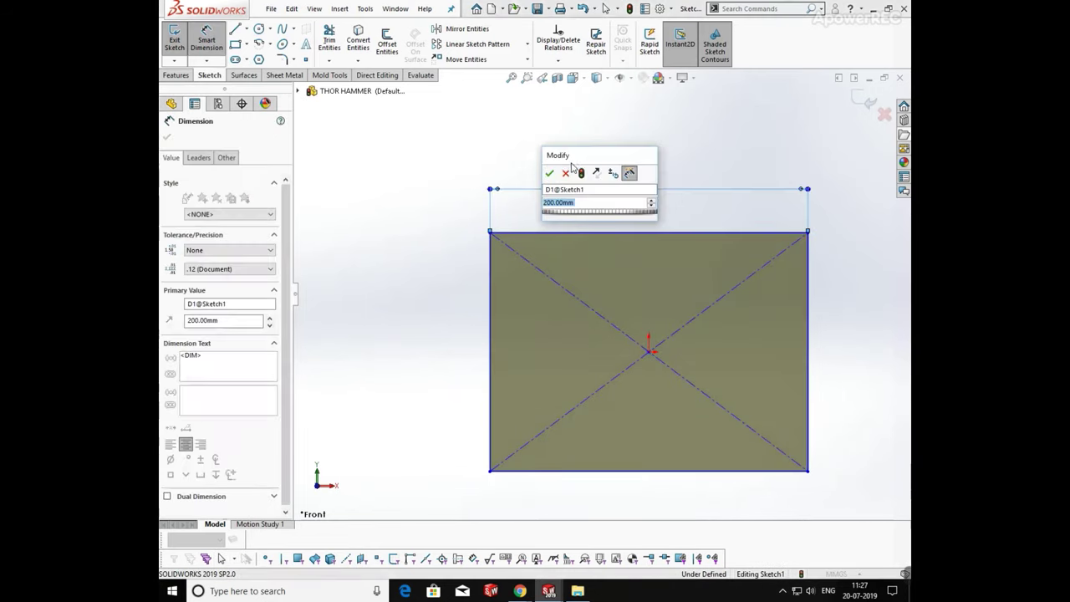
left_click(550, 173)
left_click(491, 307)
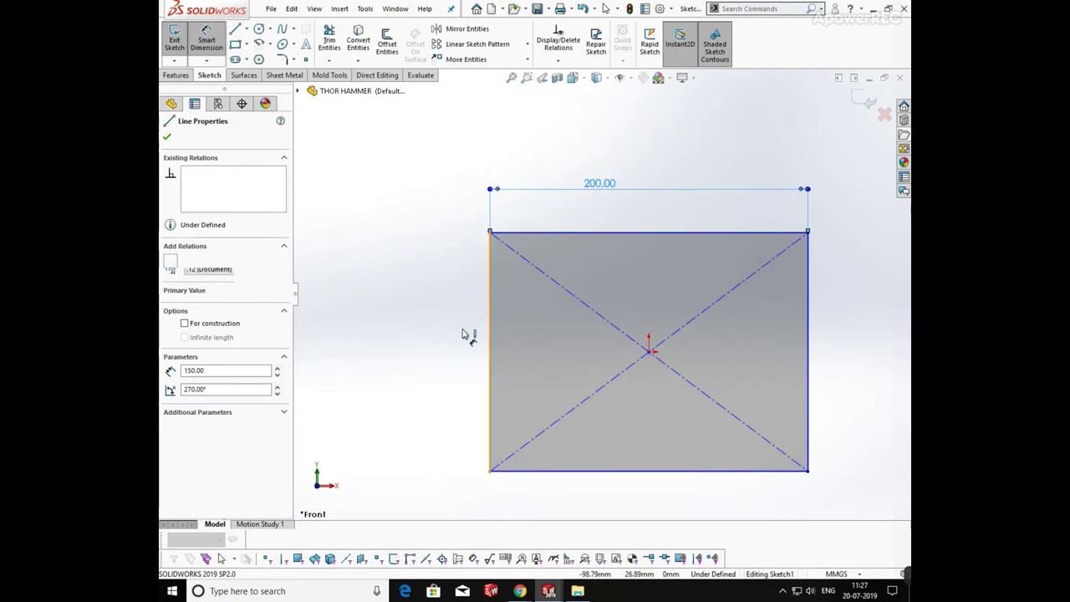
left_click(452, 322)
left_click(406, 310)
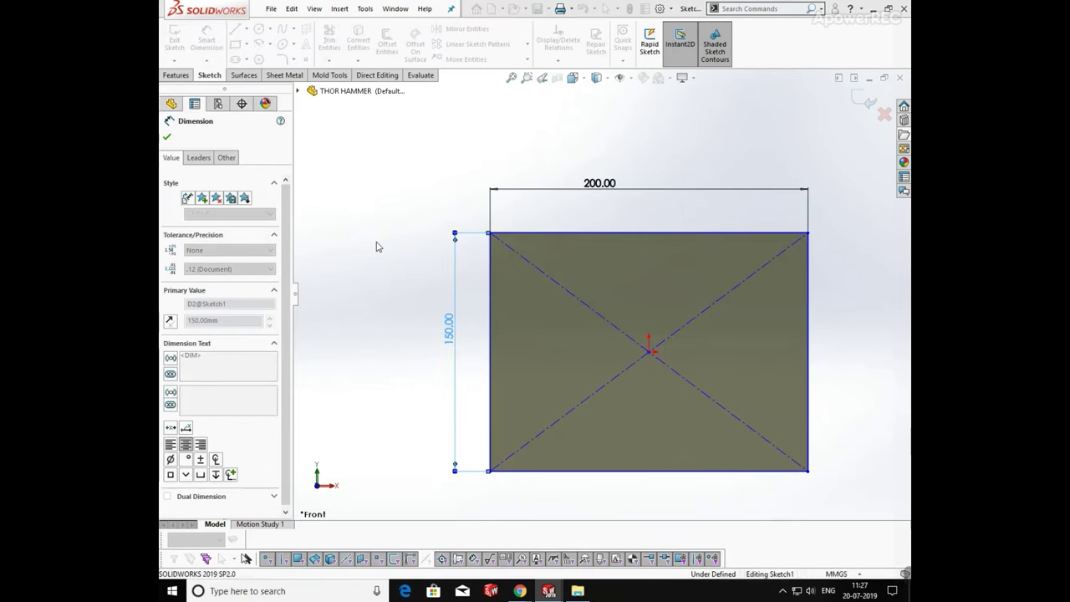
left_click(377, 244)
Step: Exit the sketch and examine the end condition and depth in the Boss-Extrude1 definition
left_click(866, 105)
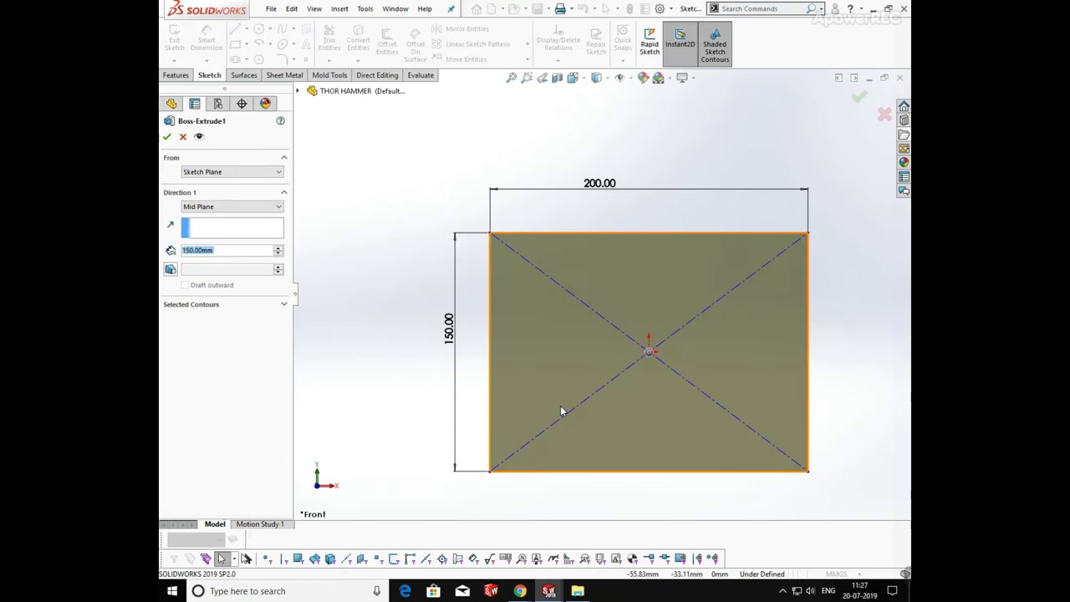
middle_click_drag(561, 411, 535, 251)
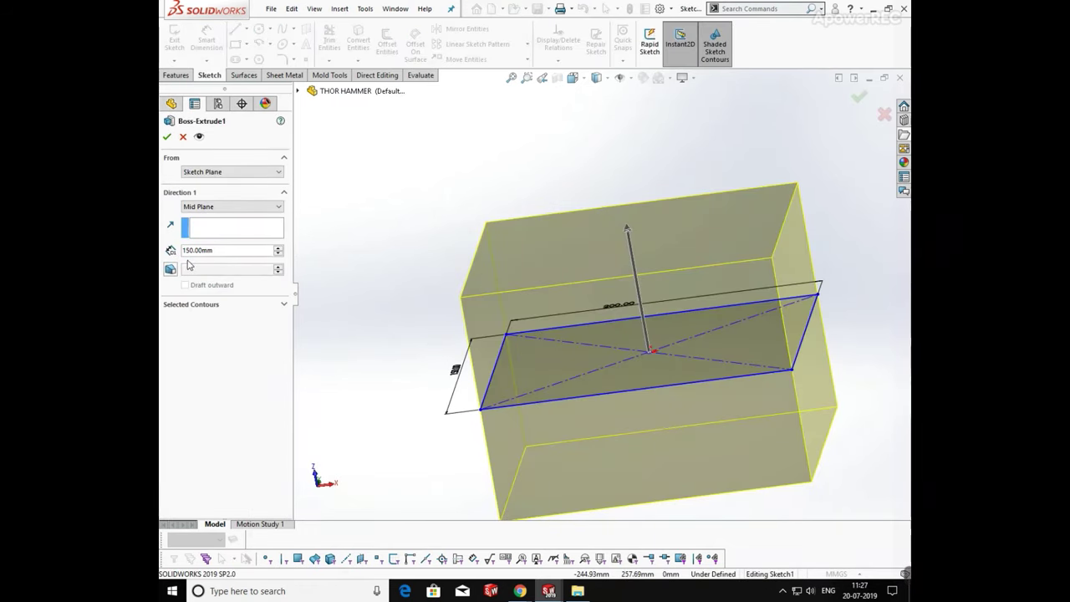
left_click(166, 137)
Step: Roll the feature history forward to include Chamfer1 and examine its edges, distance and angle
left_click_drag(279, 282, 277, 295)
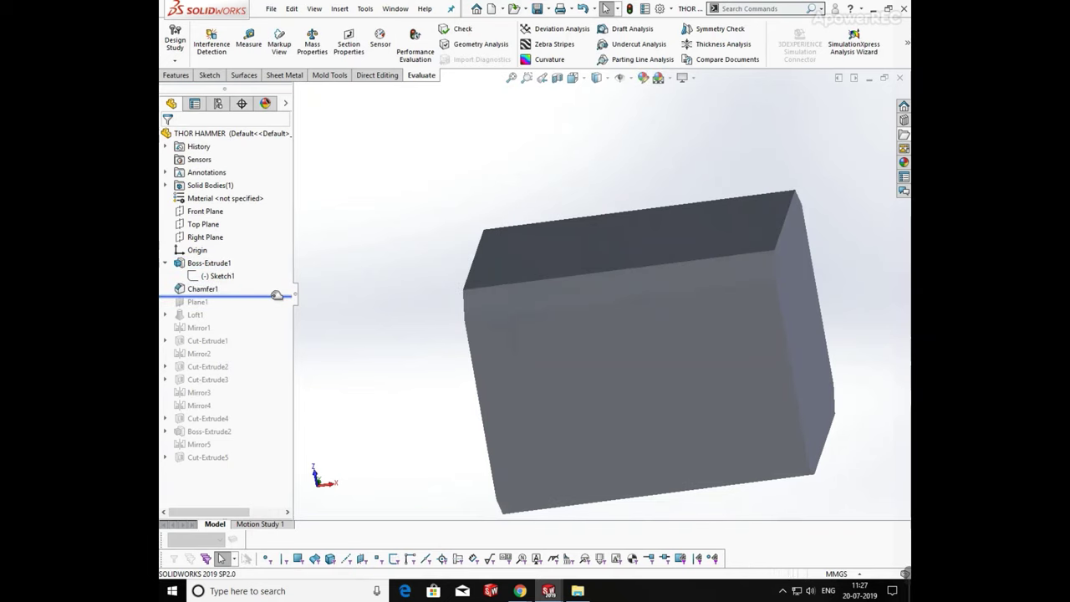
left_click(203, 288)
left_click(210, 252)
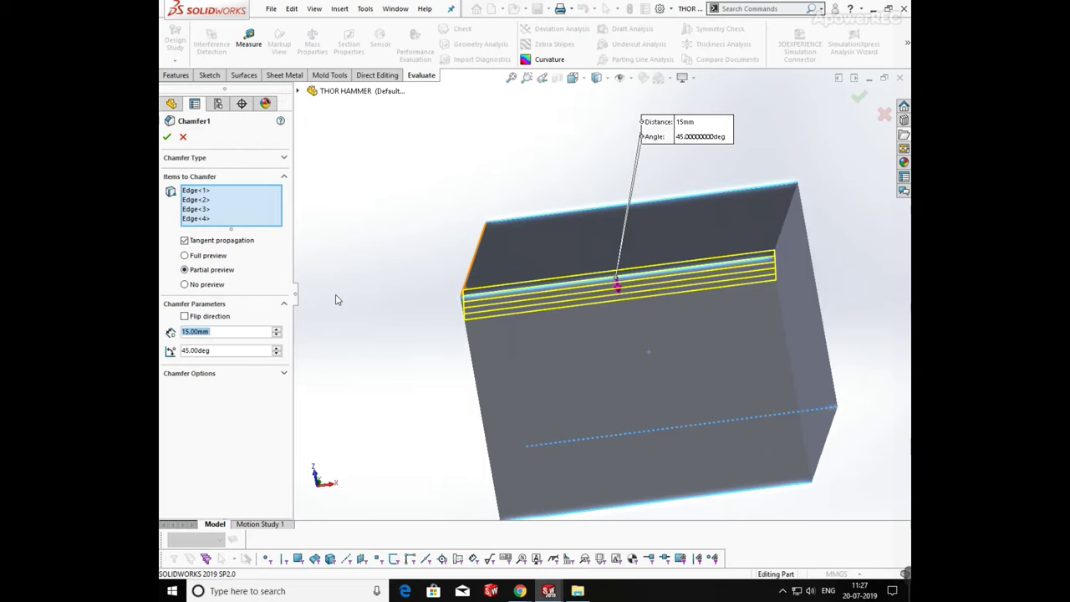
middle_click_drag(337, 299, 545, 306)
scroll(561, 375, "up", 3)
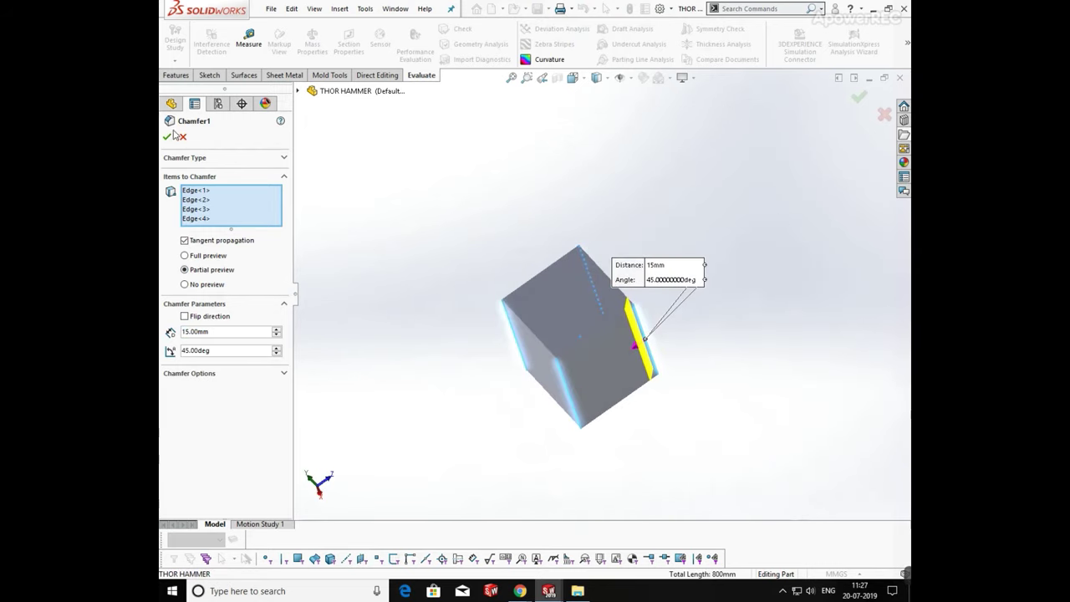
left_click(173, 134)
Step: Roll the feature history forward to include Plane1 and examine its reference face and offset distance
middle_click_drag(548, 355, 330, 272)
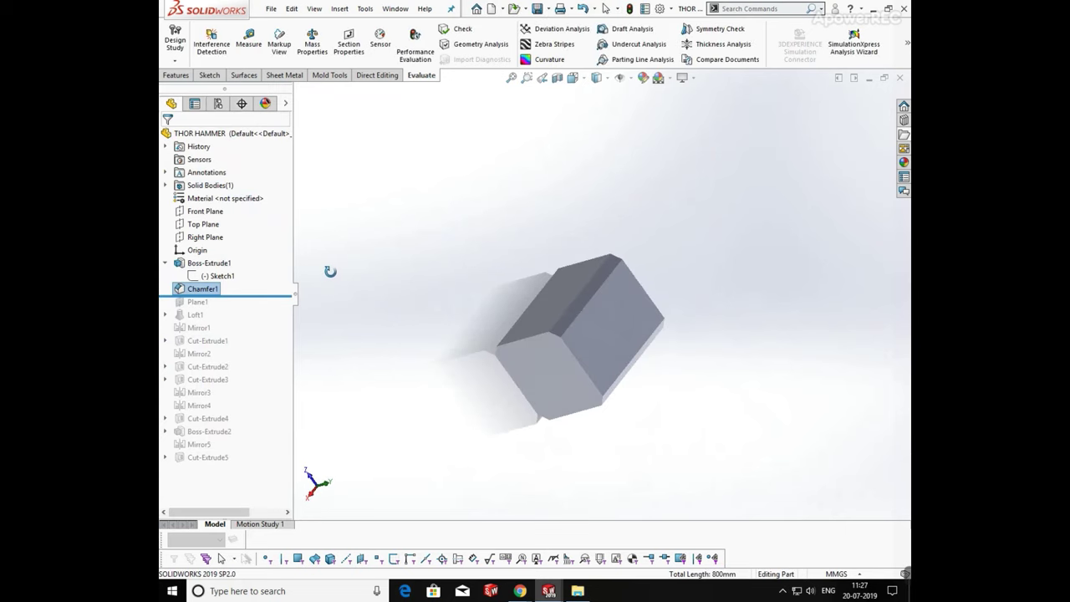
left_click_drag(240, 297, 235, 307)
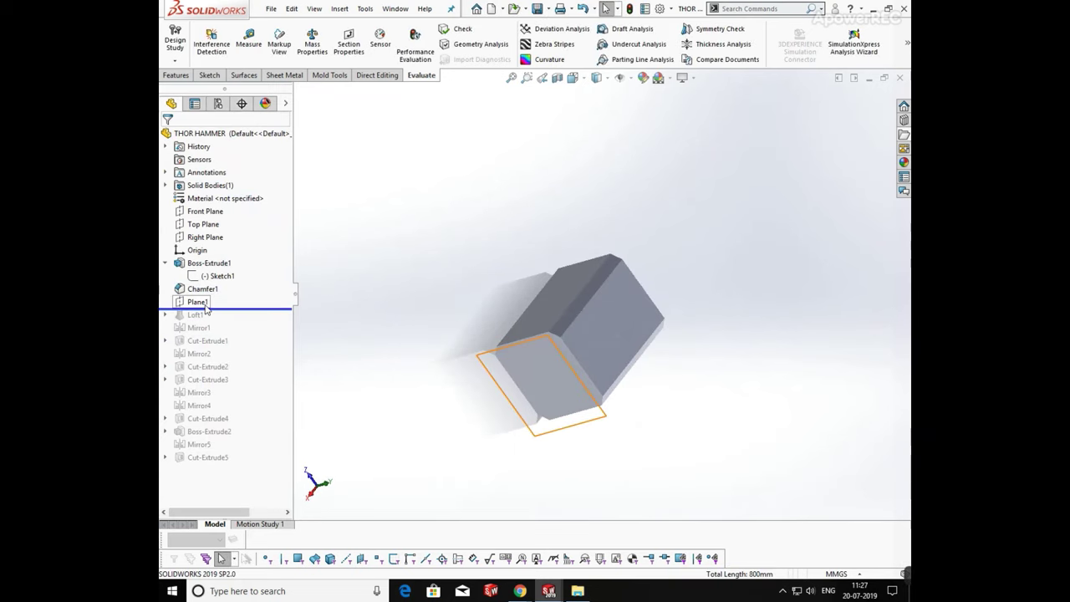
left_click(199, 302)
left_click(215, 271)
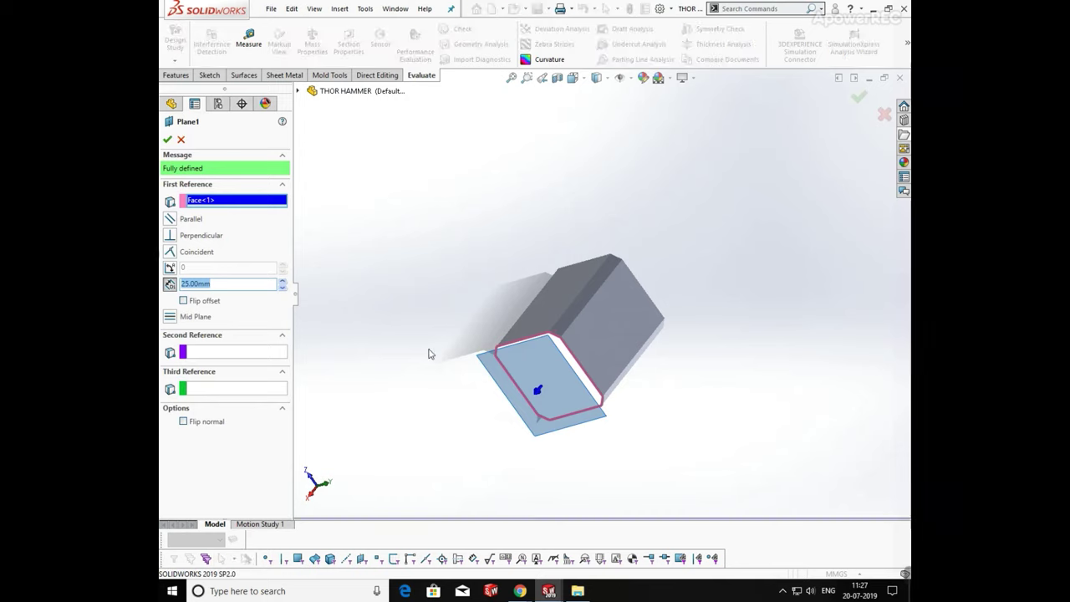
middle_click_drag(430, 353, 613, 292)
scroll(646, 318, "down", 3)
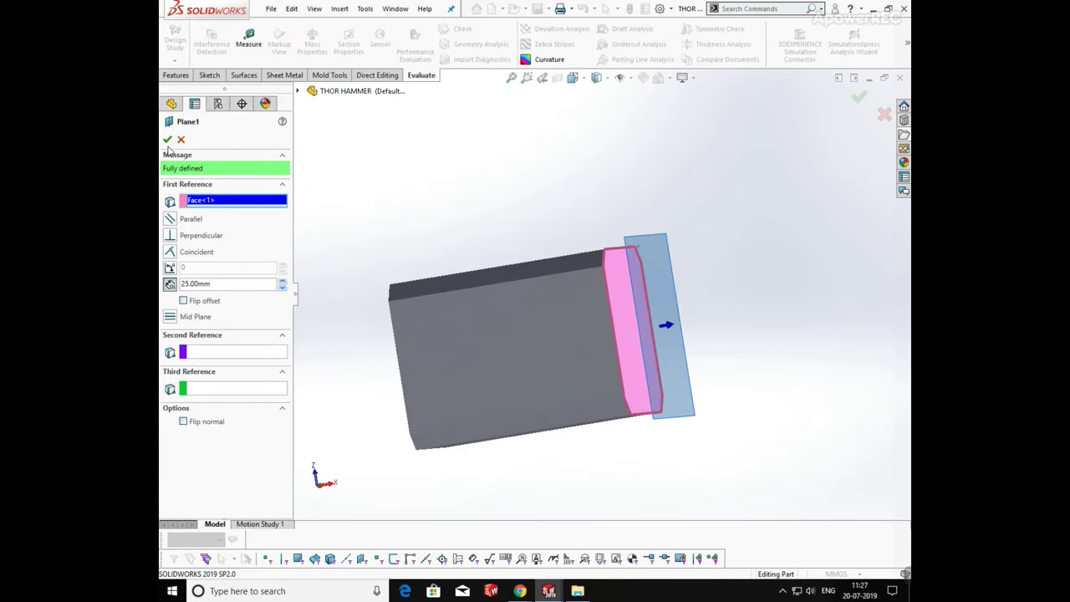
left_click(167, 140)
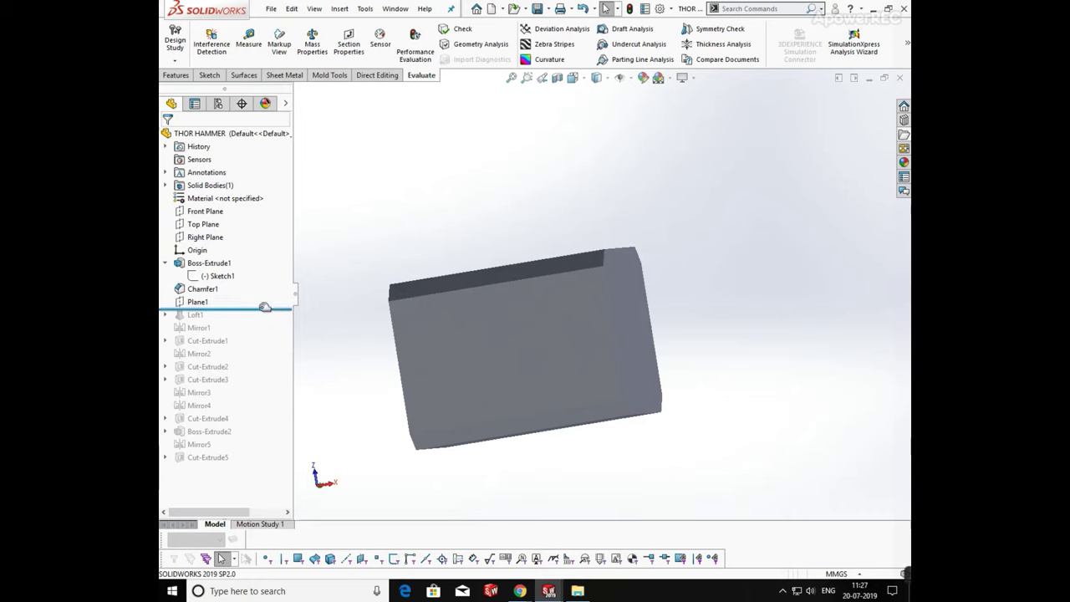
Step: Roll the feature history forward to include Loft1 and examine the offset outline in its base profile, Sketch2
left_click_drag(264, 307, 259, 319)
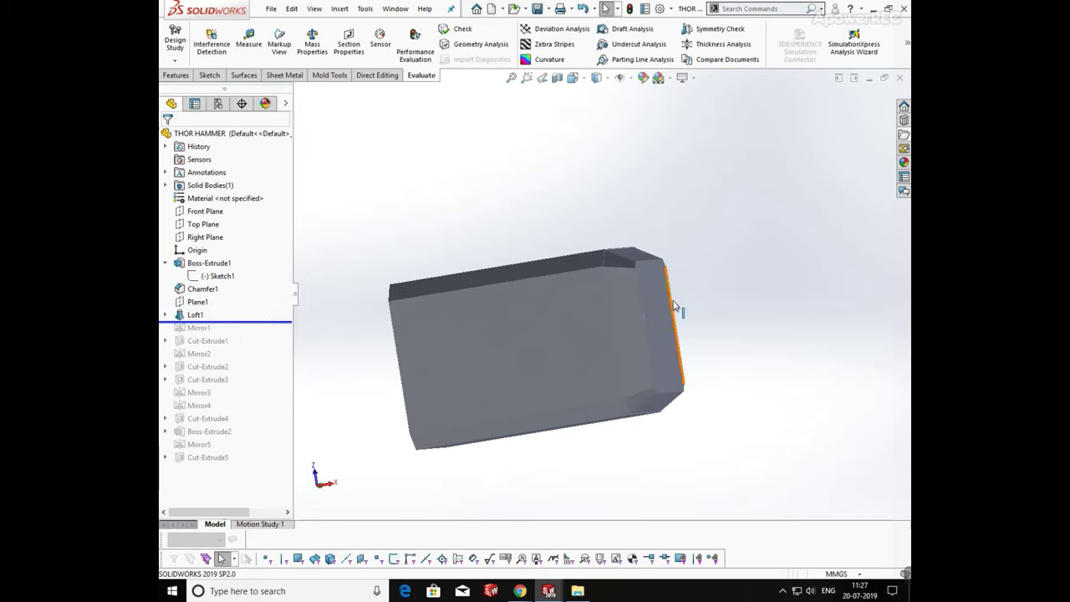
middle_click_drag(676, 306, 648, 315)
left_click(166, 315)
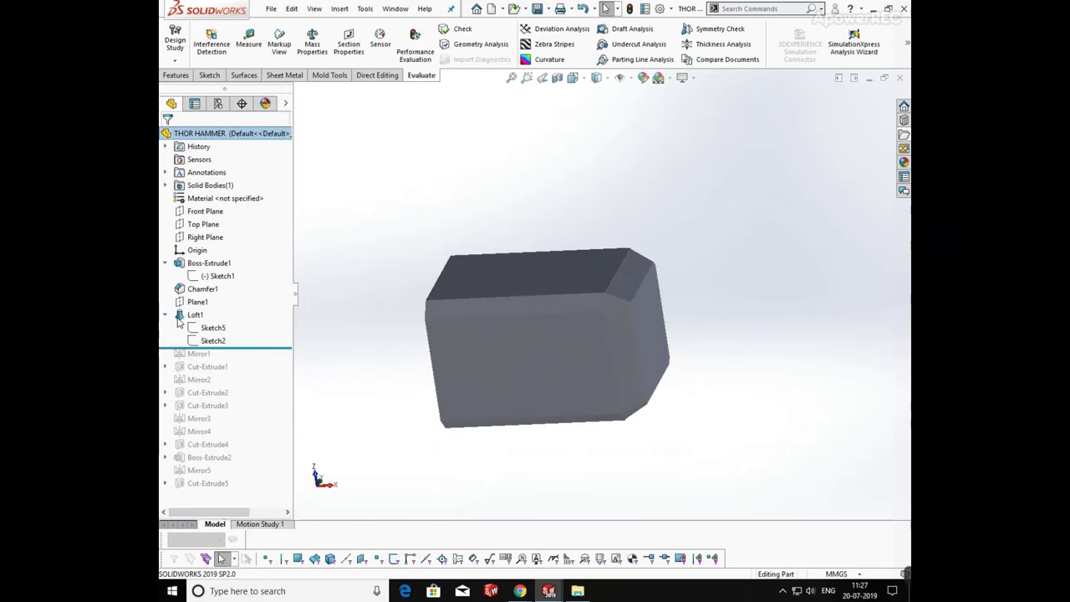
left_click(206, 343)
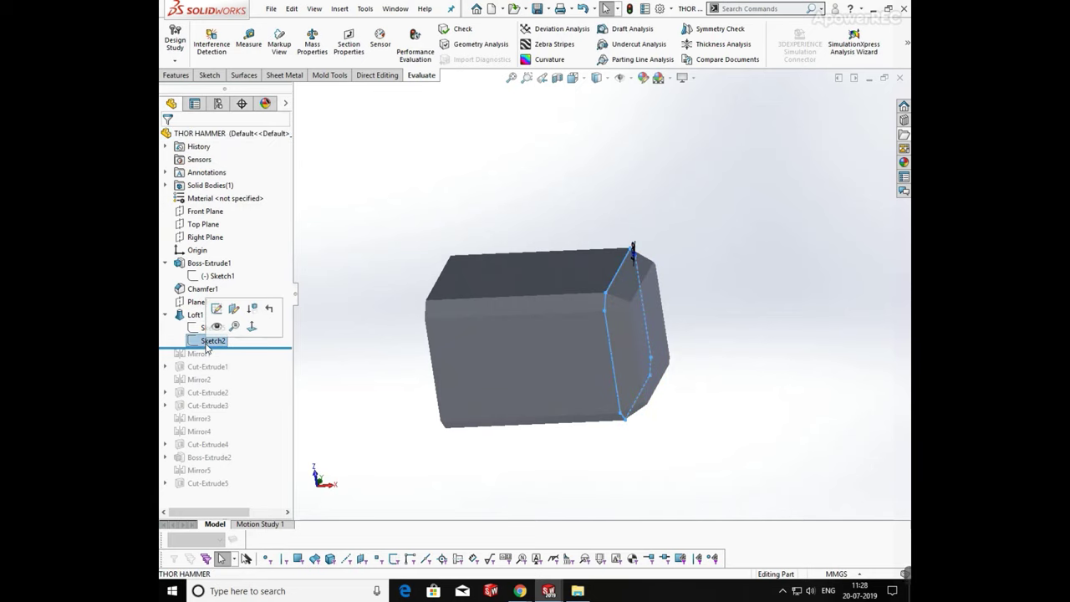
left_click(217, 308)
scroll(535, 255, "down", 5)
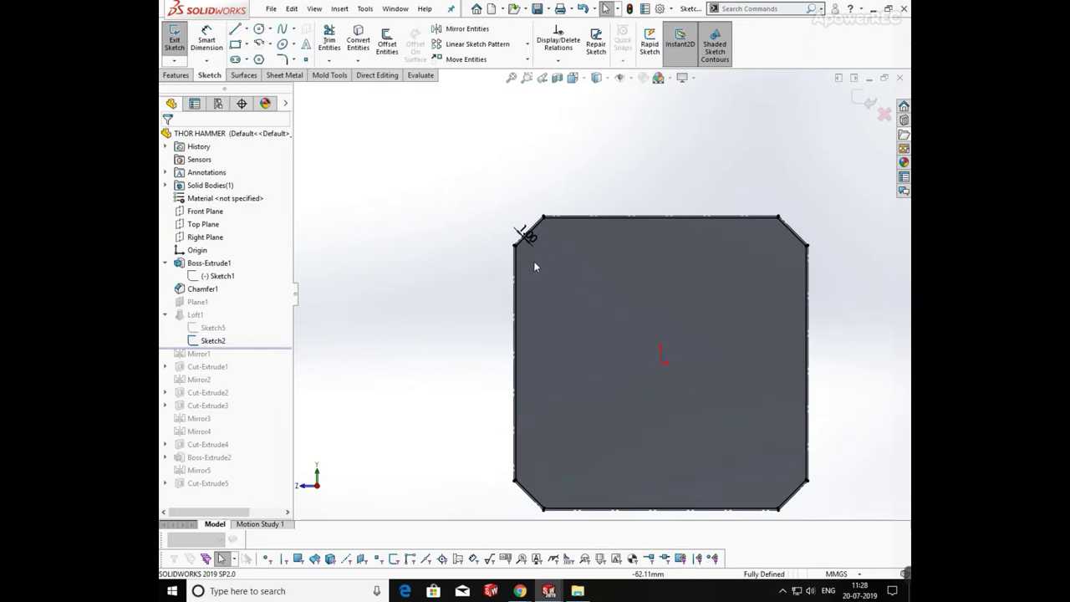
scroll(607, 245, "down", 3)
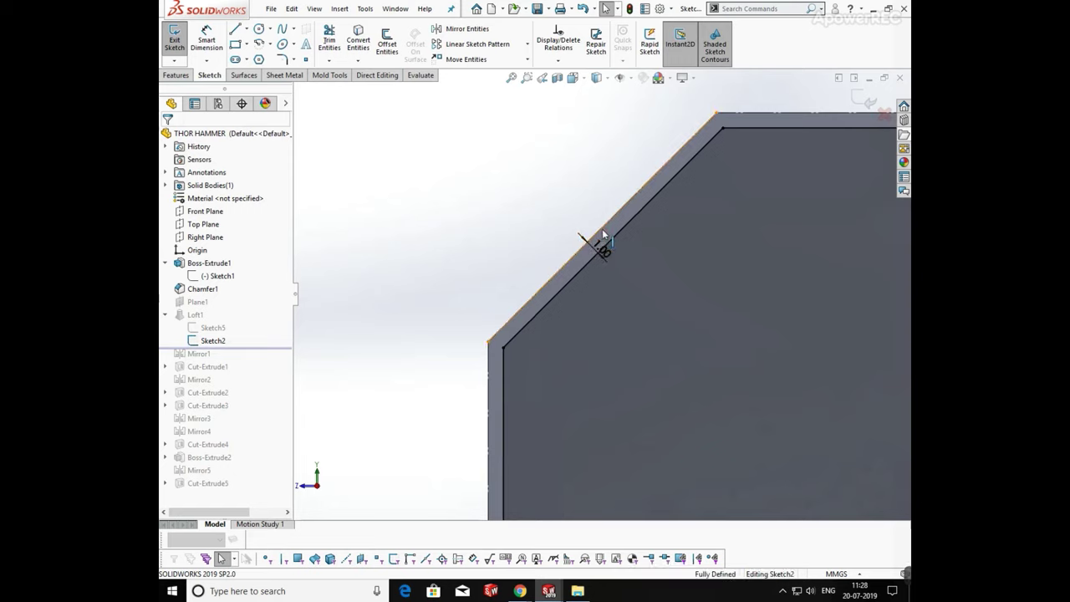
left_click(602, 230)
scroll(577, 276, "up", 2)
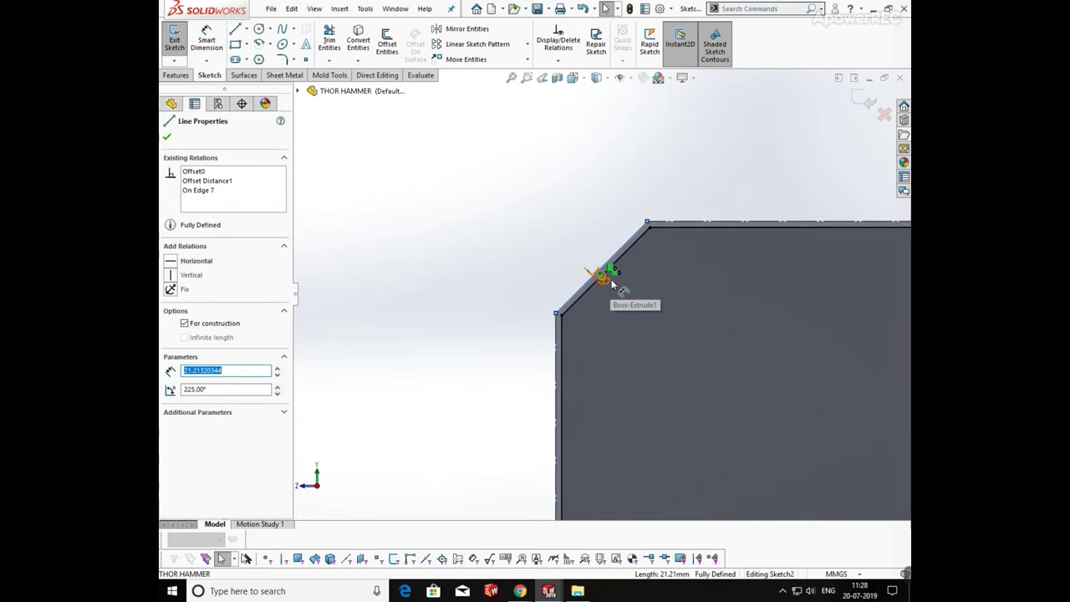
scroll(602, 284, "up", 3)
left_click(863, 99)
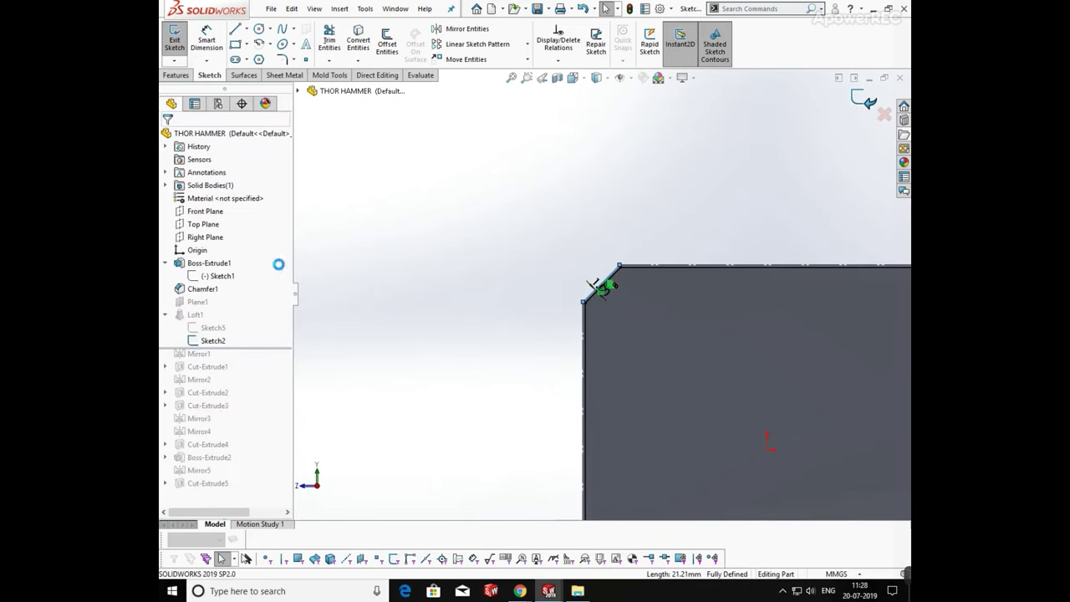
Step: Open Loft1's end profile, Sketch5, and examine its offset outline relative to the block's end face
left_click(212, 327)
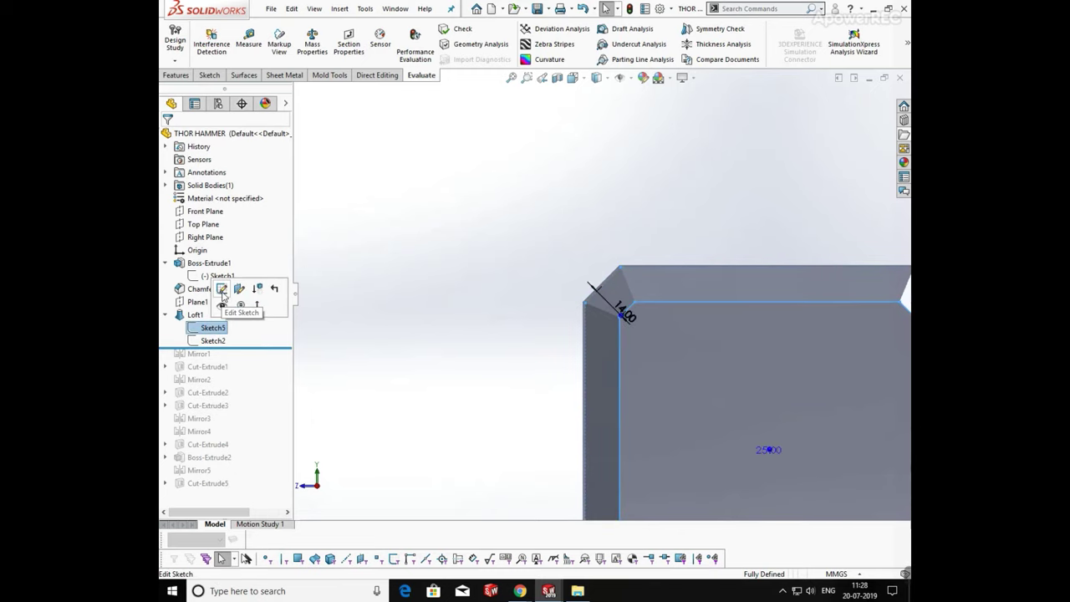
left_click(220, 287)
scroll(588, 387, "up", 6)
scroll(657, 334, "down", 4)
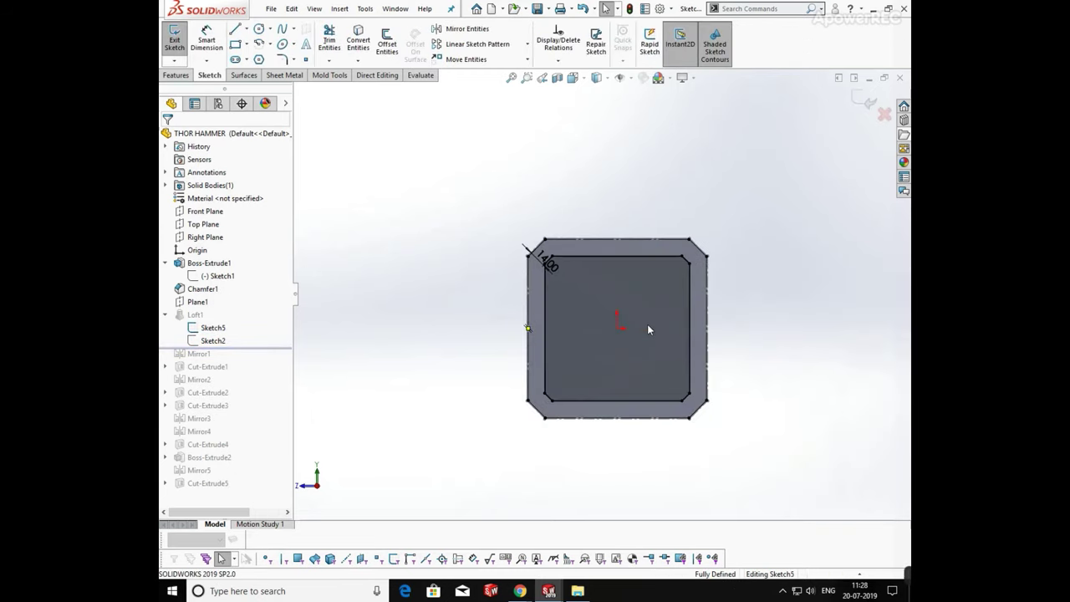
mouse_move(647, 325)
middle_mouse_down()
mouse_move(716, 370)
mouse_move(667, 317)
middle_mouse_up()
scroll(760, 313, "down", 4)
scroll(552, 346, "up", 3)
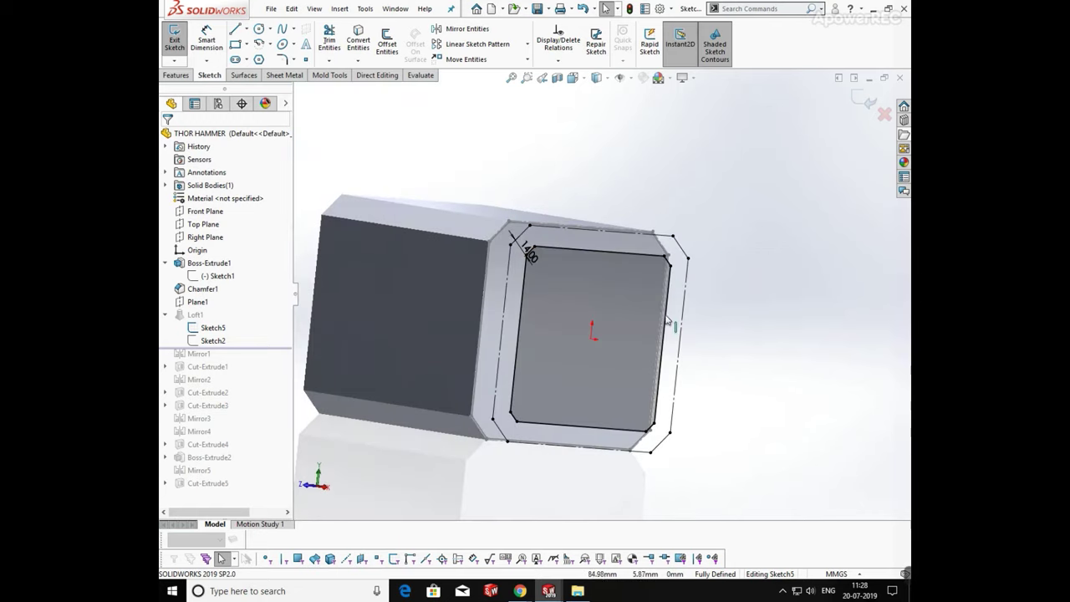
left_click(867, 101)
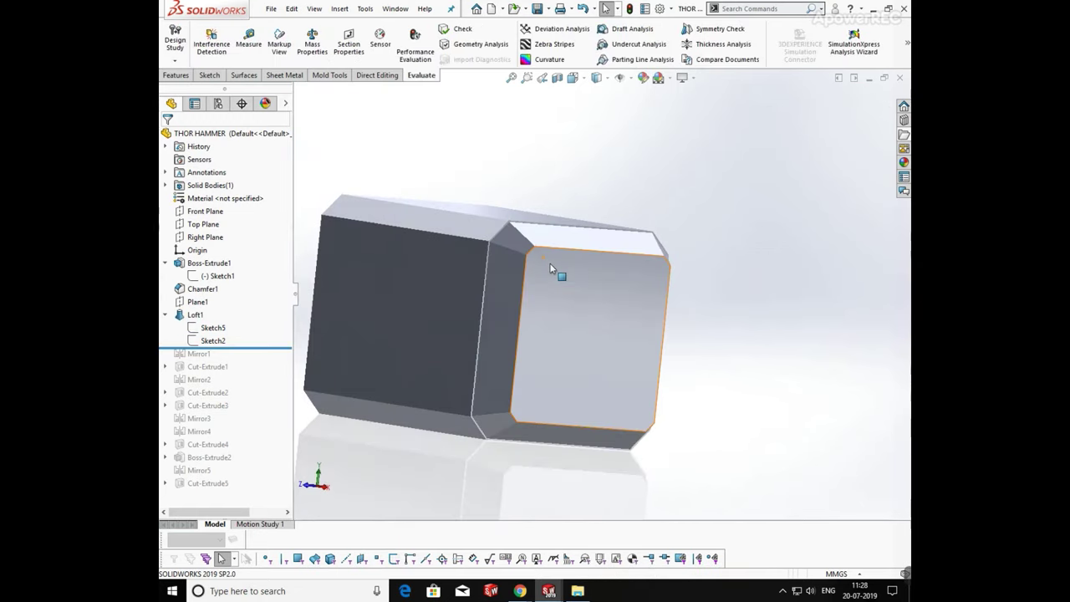
Step: Open the Loft1 definition and examine its profiles and preview on the end of the block
left_click(195, 315)
left_click(201, 298)
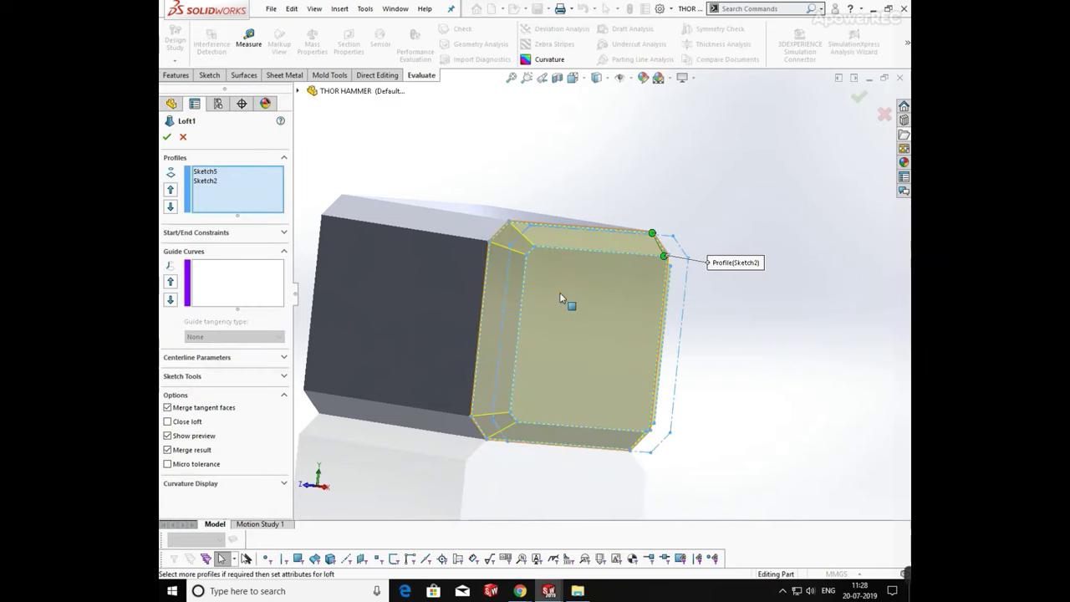
middle_click_drag(550, 247, 569, 413)
left_click(167, 138)
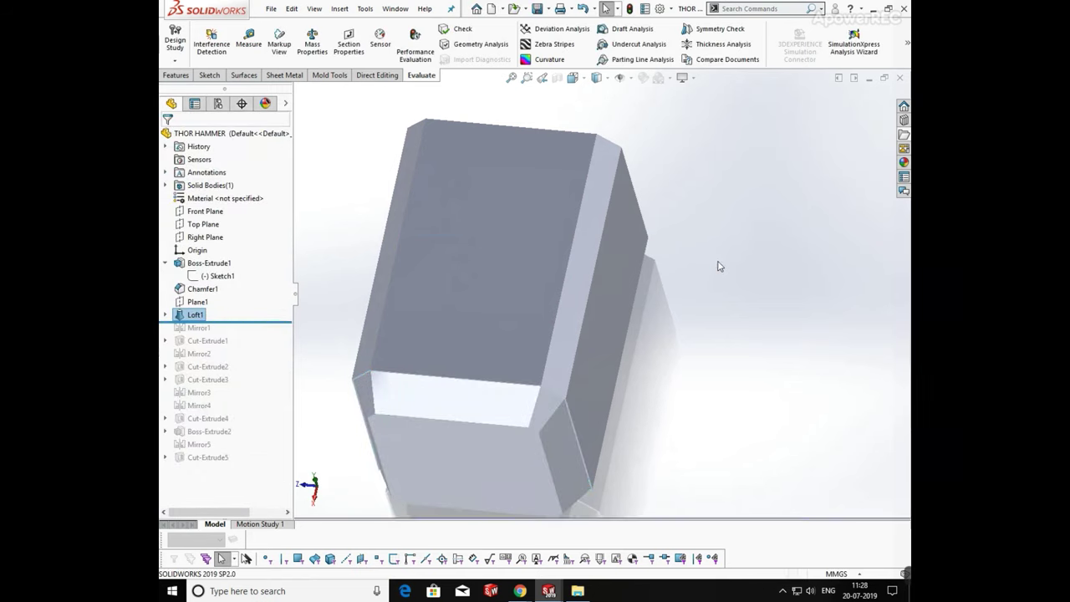
Step: Roll the feature history forward to include Mirror1
left_click_drag(235, 319, 236, 334)
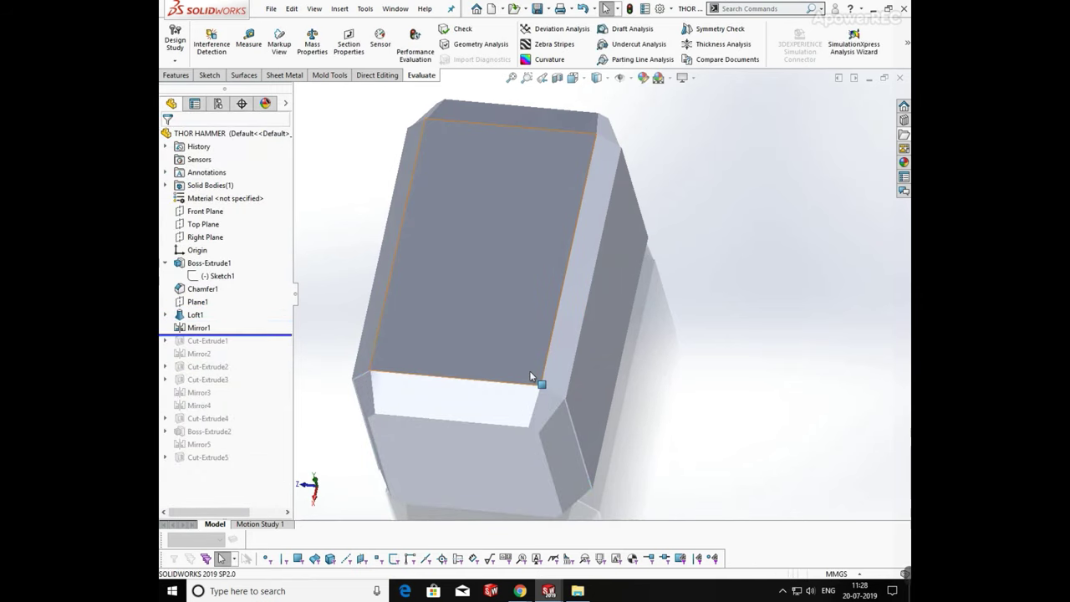
Step: Roll the feature history forward to include Cut-Extrude1 and examine the narrow strip and its dimensions in Sketch6
middle_click_drag(529, 371, 648, 372)
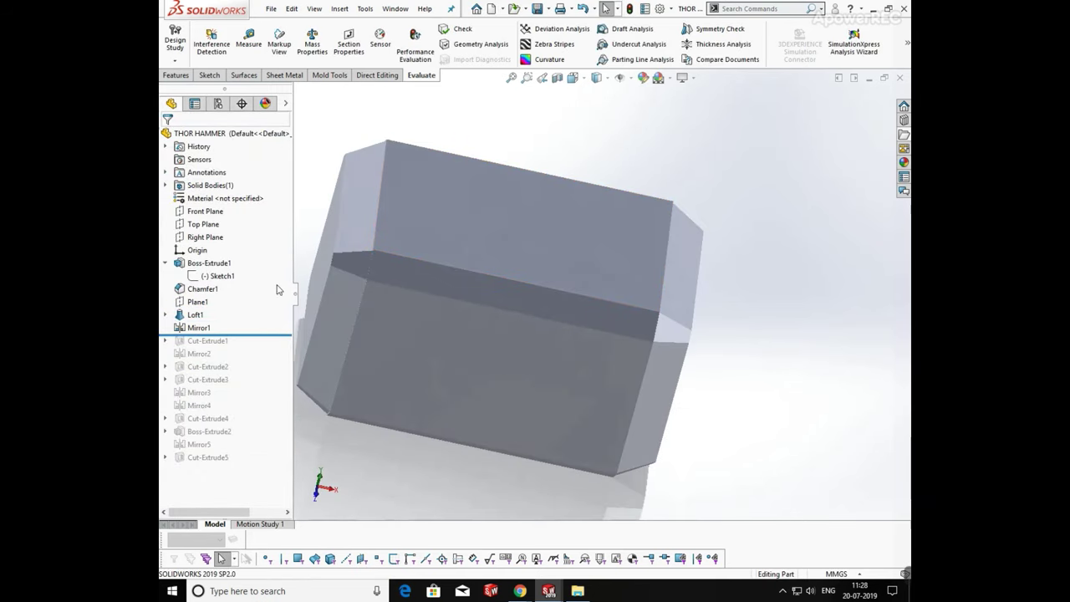
left_click_drag(249, 335, 251, 347)
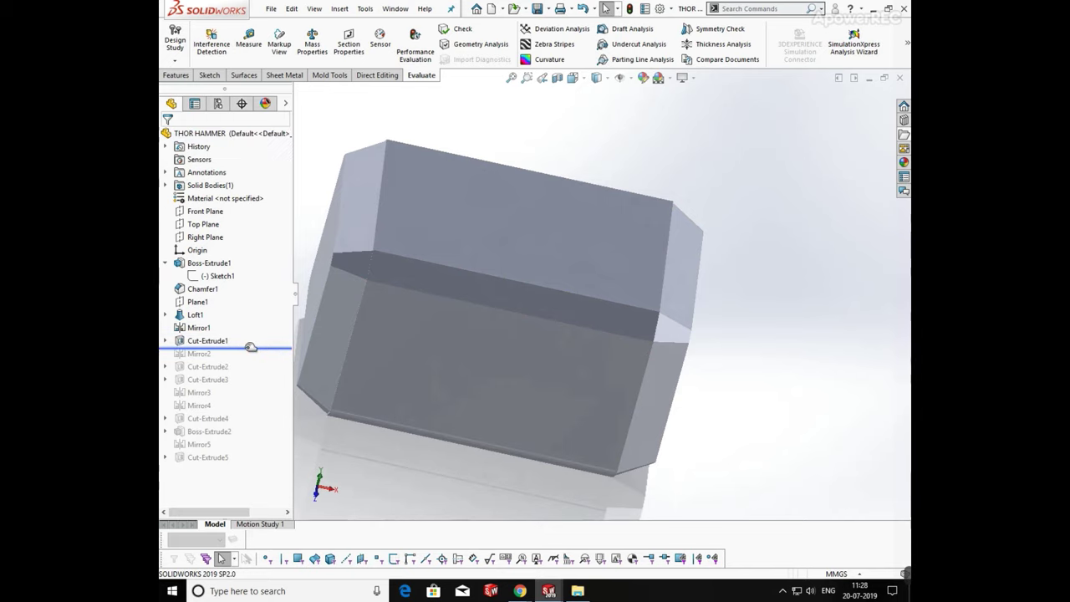
left_click(204, 340)
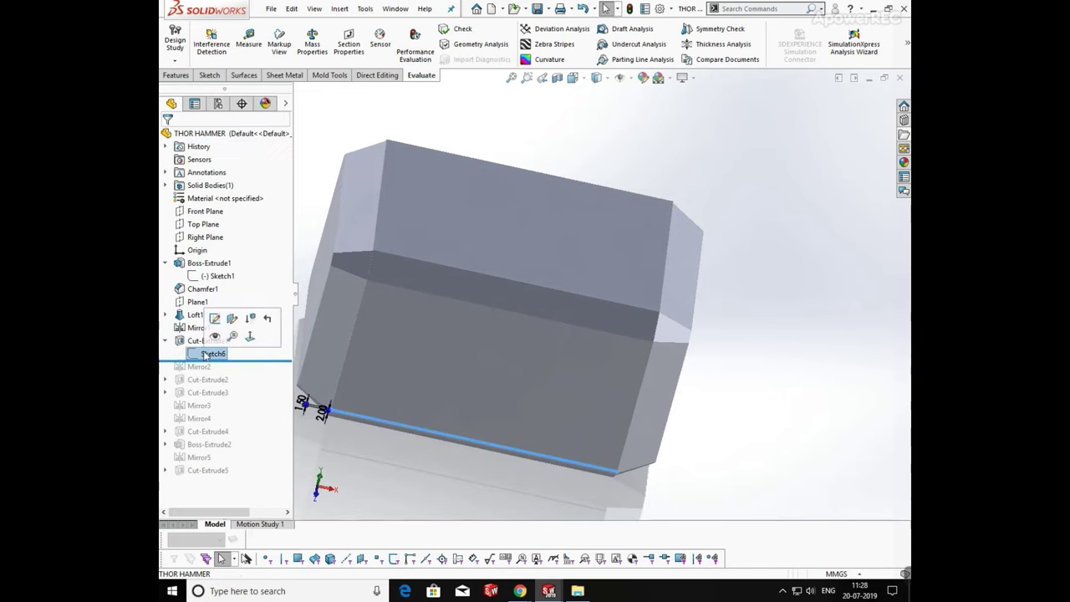
left_click(220, 318)
scroll(502, 418, "up", 3)
scroll(509, 359, "down", 6)
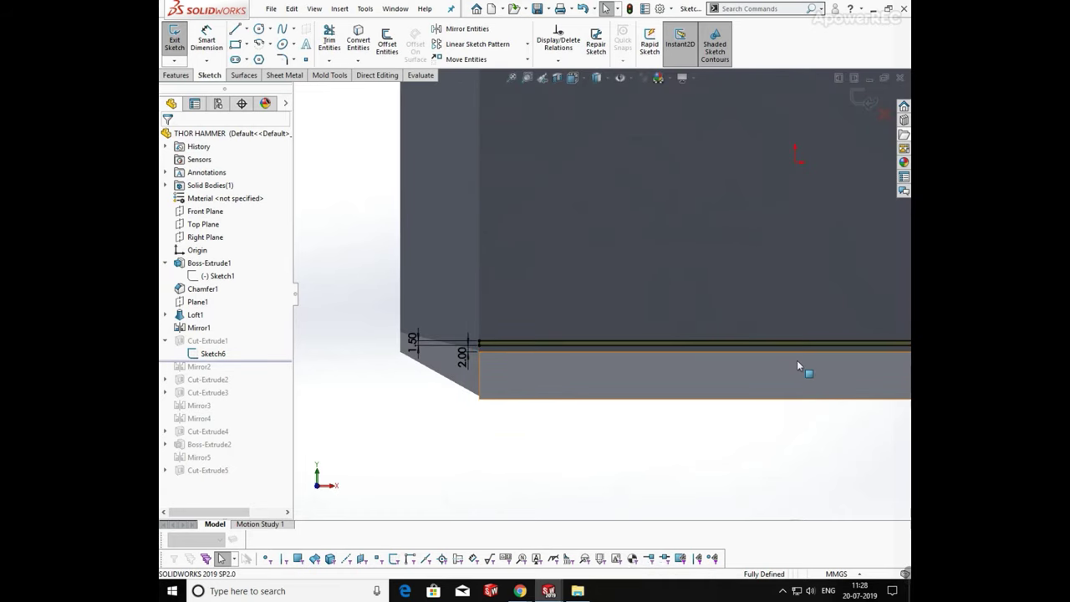
scroll(819, 351, "up", 3)
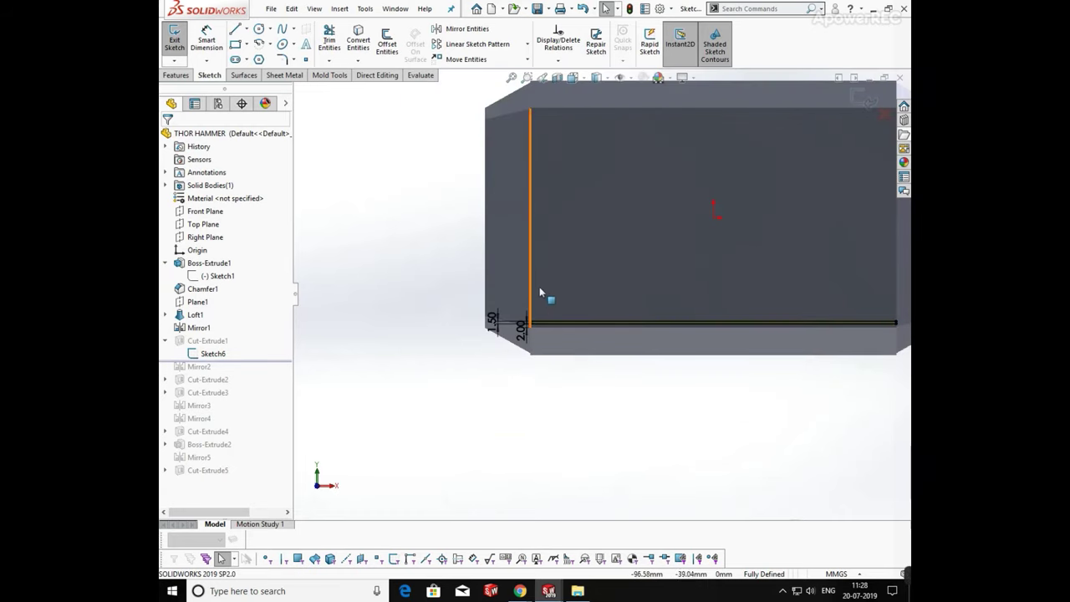
scroll(502, 322, "down", 3)
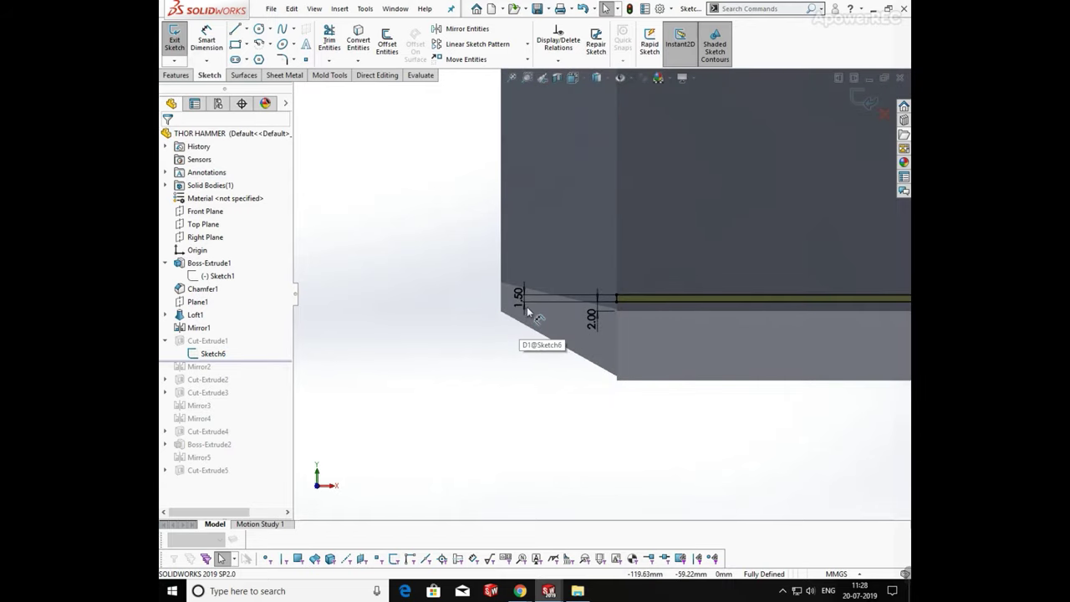
scroll(609, 322, "up", 3)
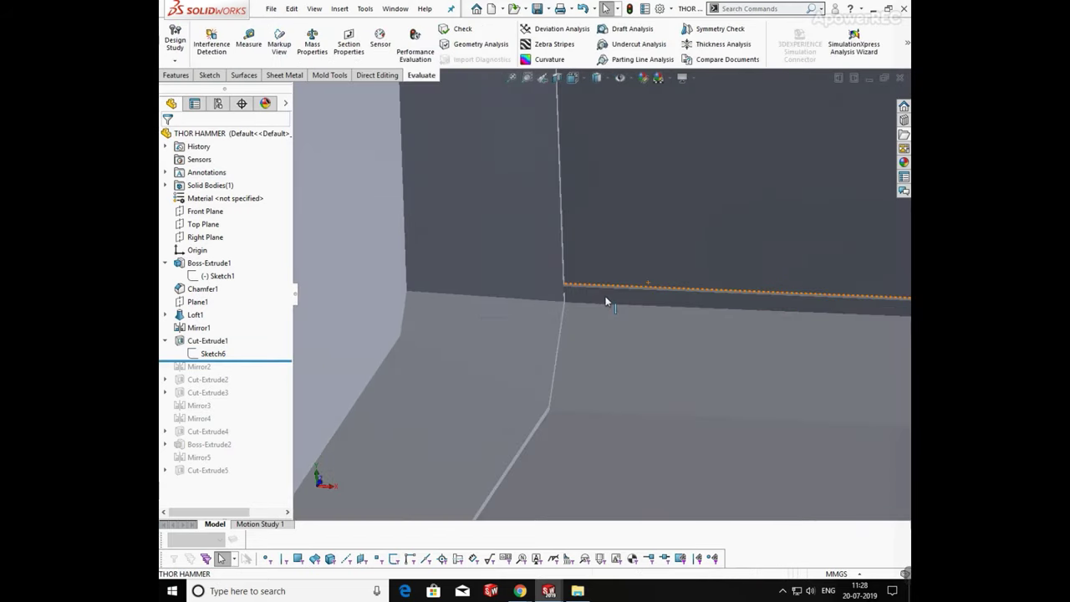
Step: Open the Cut-Extrude1 definition and examine its end condition and depth
left_click(210, 340)
left_click(219, 303)
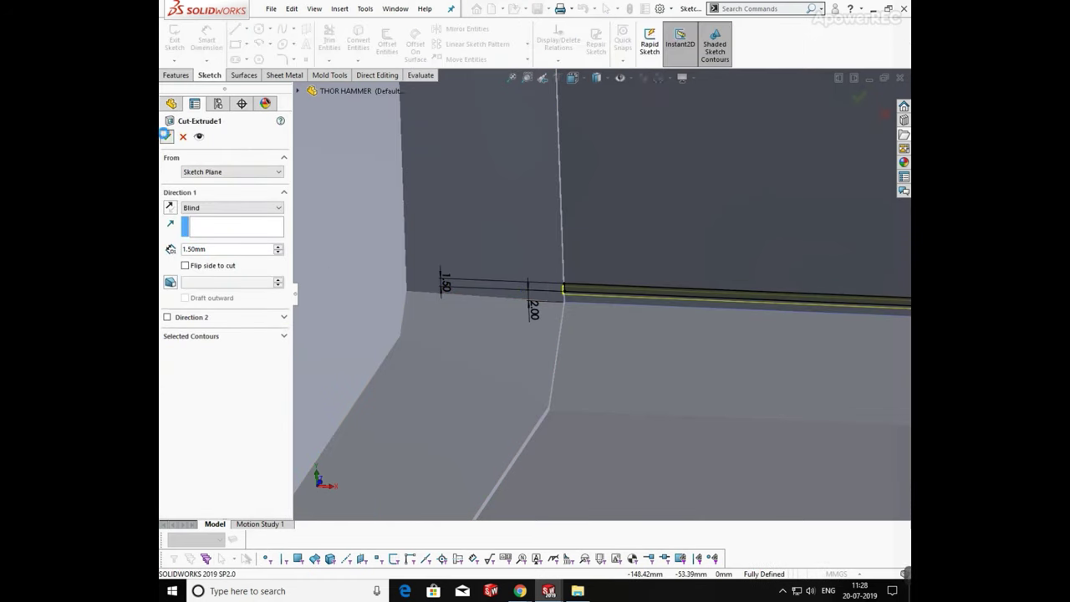
left_click(167, 135)
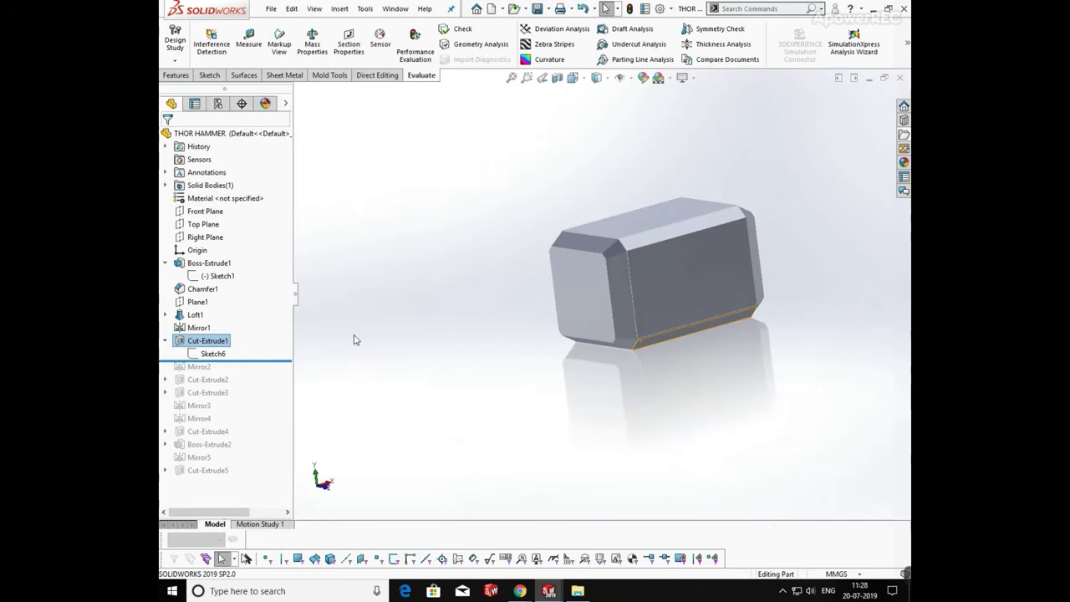
Step: Roll the feature history forward to include Mirror2 and examine the mirrored cut on the block's other side
left_click_drag(242, 359, 242, 373)
middle_click_drag(593, 341, 623, 348)
scroll(622, 341, "down", 5)
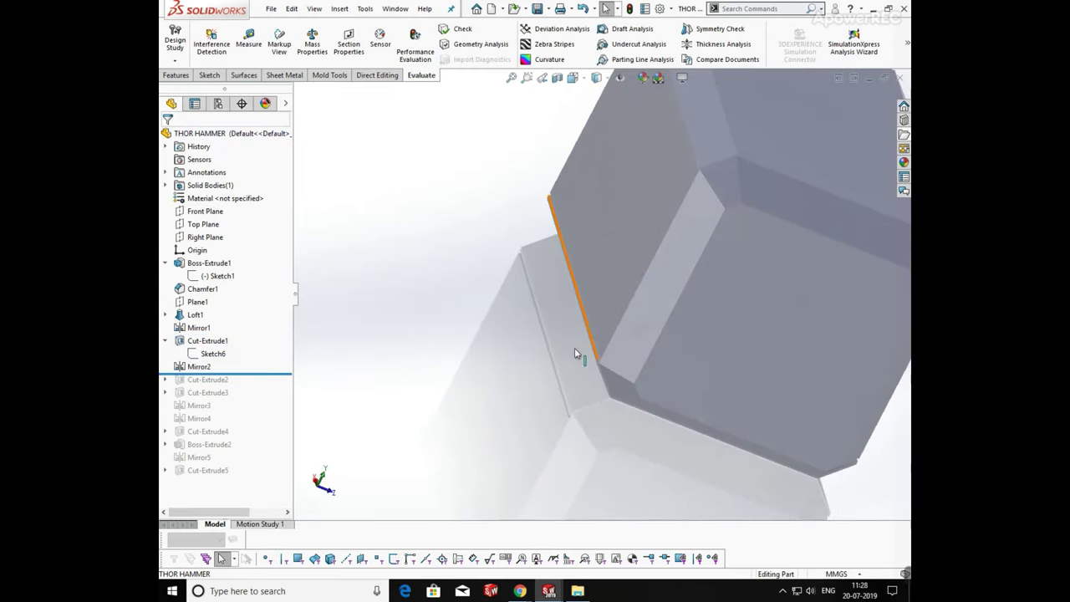
Step: Roll the feature history forward to include Cut-Extrude2 and examine the slot across the block's face
left_click_drag(273, 374, 270, 387)
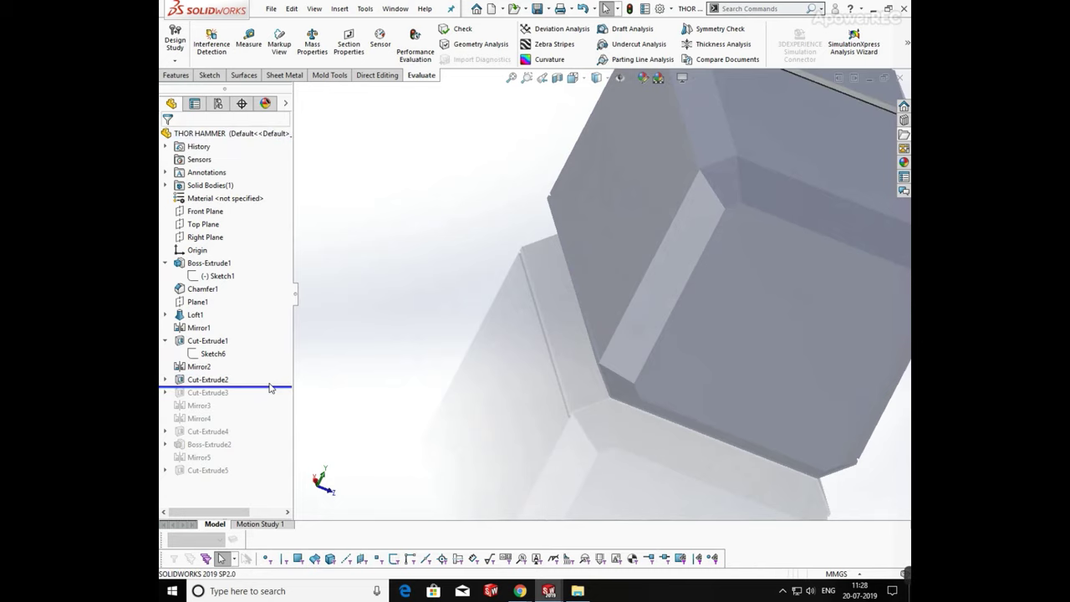
scroll(771, 150, "up", 5)
middle_click_drag(772, 151, 640, 209)
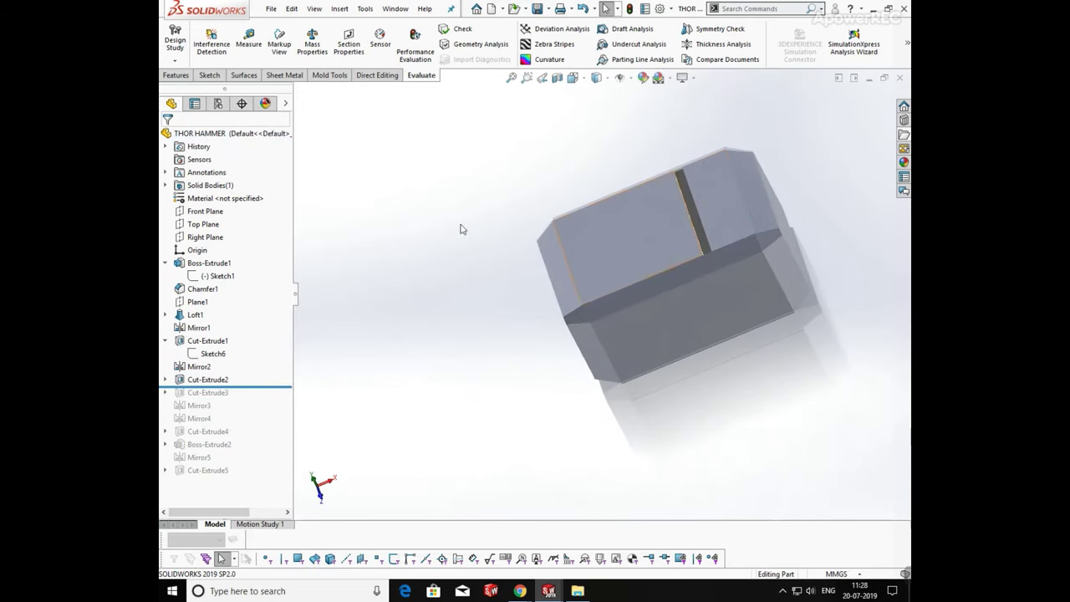
Step: Open Cut-Extrude2's Sketch7 and reposition the slot's offset-from-origin dimension farther below the block
left_click(167, 380)
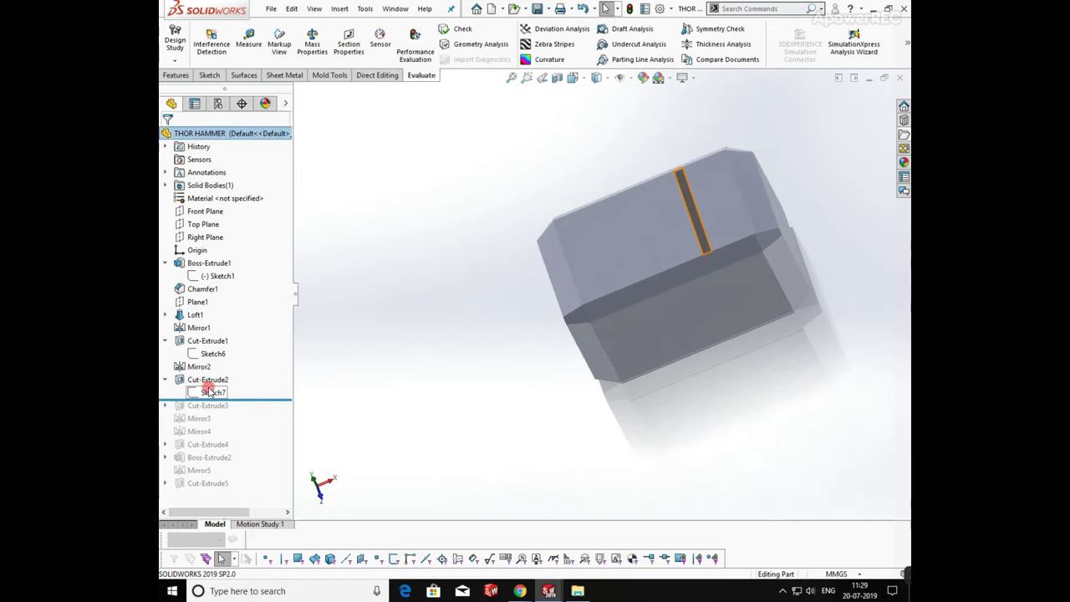
left_click(210, 392)
left_click(220, 354)
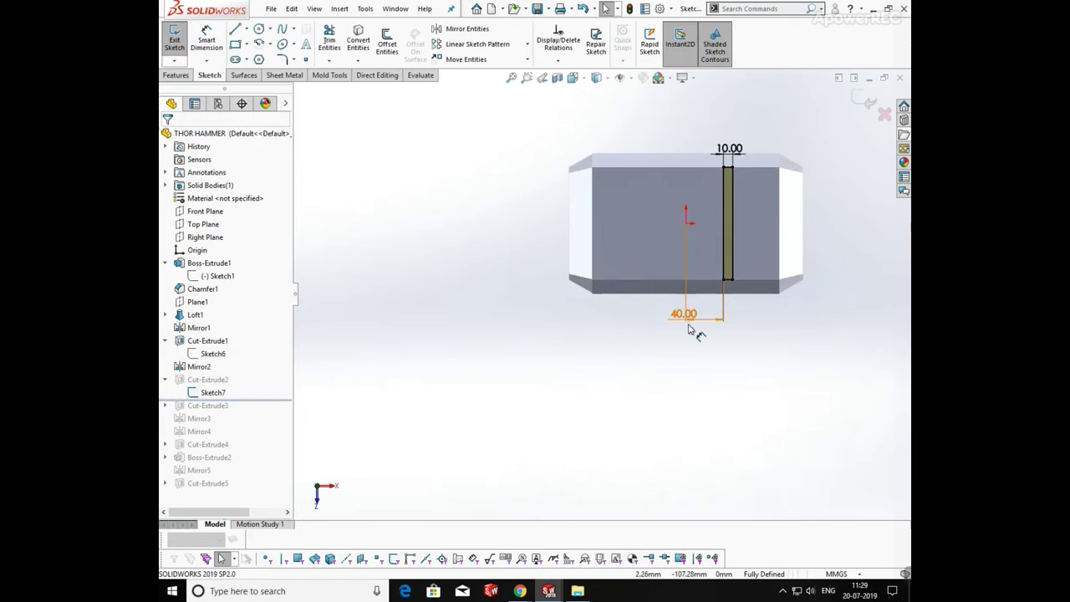
left_click_drag(701, 321, 725, 346)
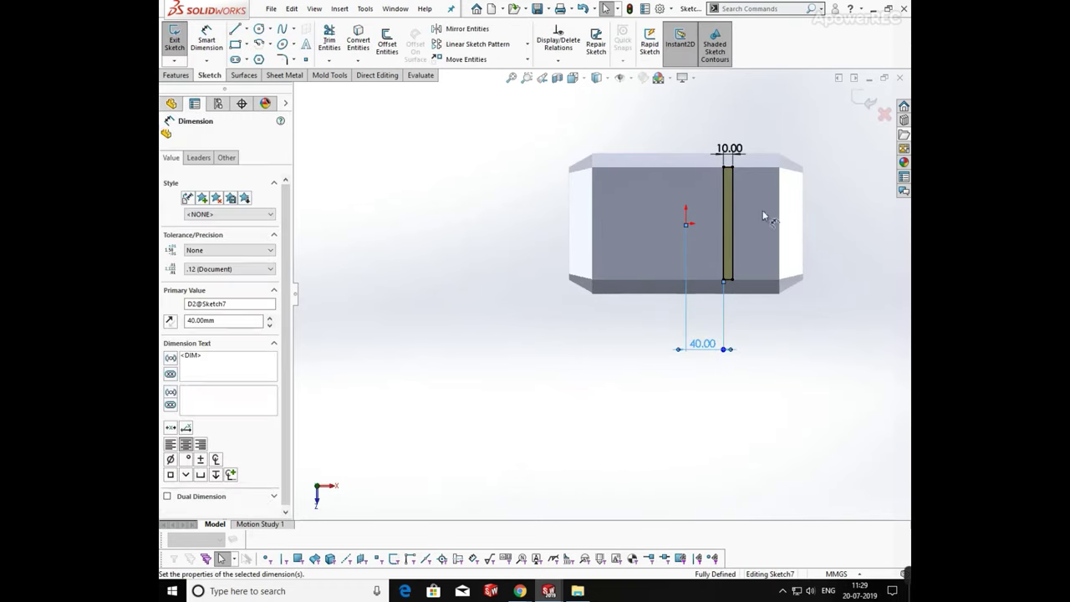
left_click(754, 142)
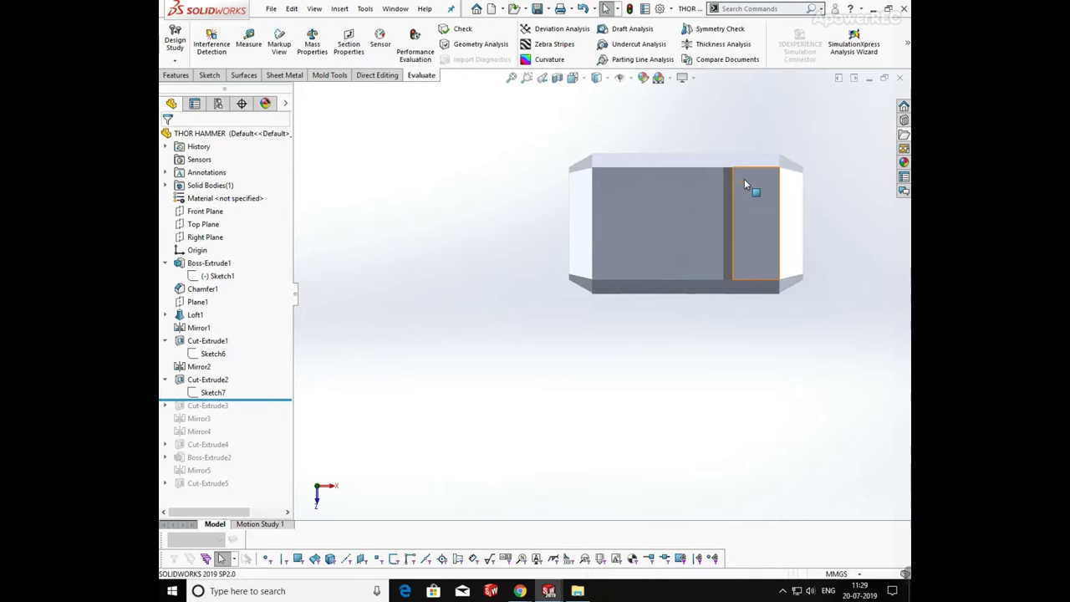
Step: Roll the feature history forward to include Cut-Extrude3 and examine its profile, Sketch8, and the chamfer face it cuts
left_click_drag(255, 400, 254, 413)
left_click(166, 406)
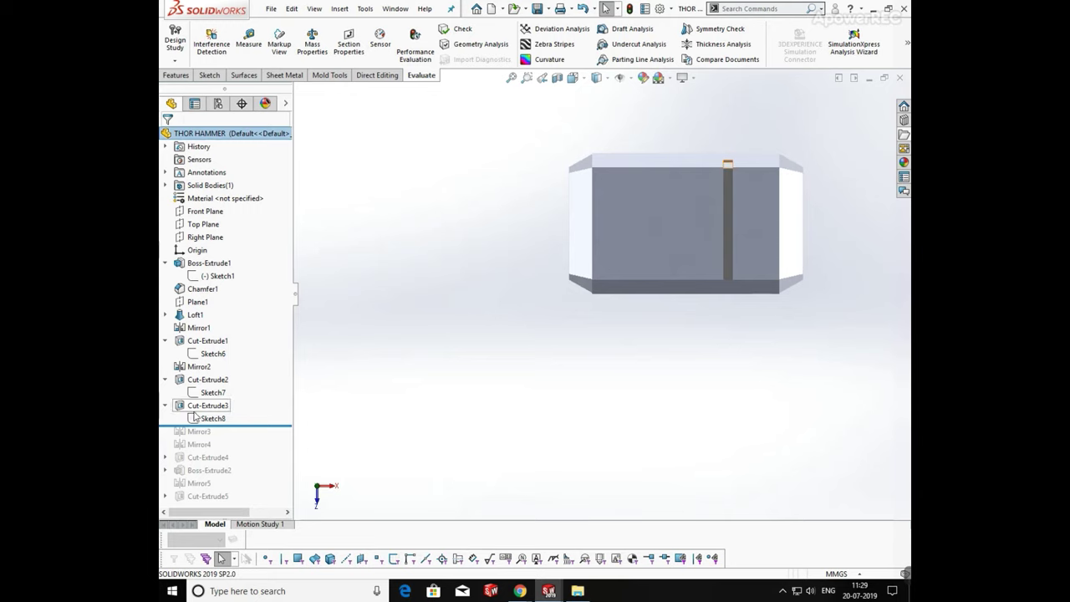
left_click(201, 418)
left_click(212, 382)
scroll(721, 246, "down", 3)
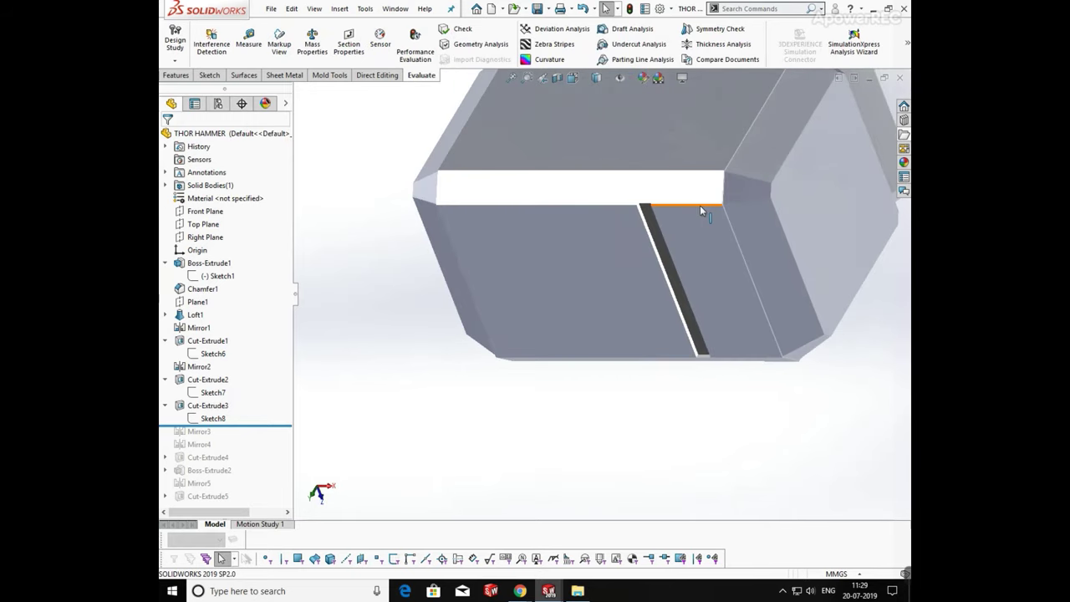
middle_click_drag(724, 173, 759, 150)
left_click(777, 132)
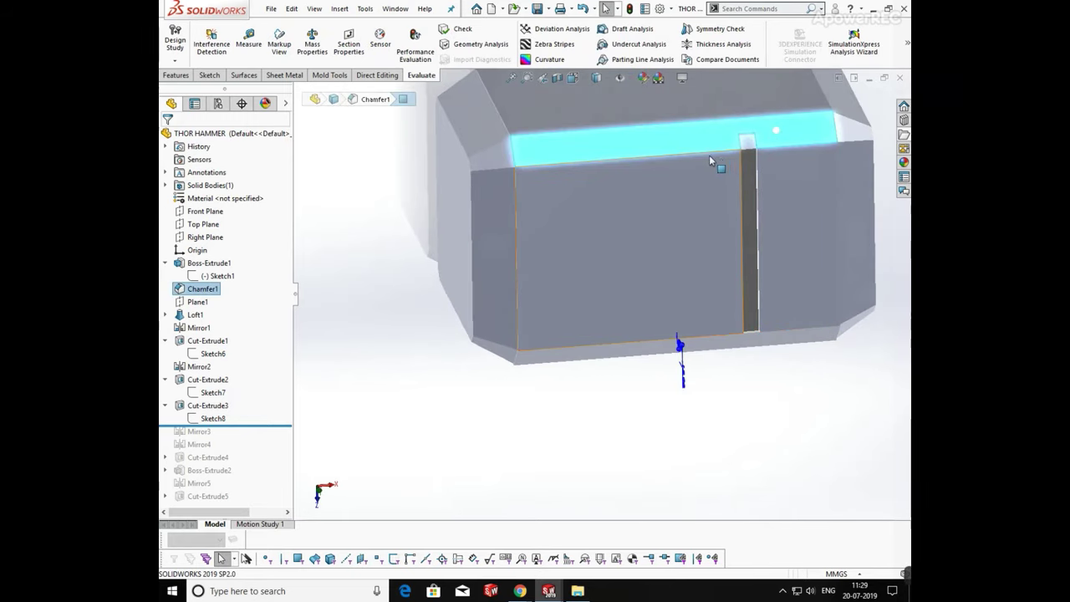
left_click(311, 331)
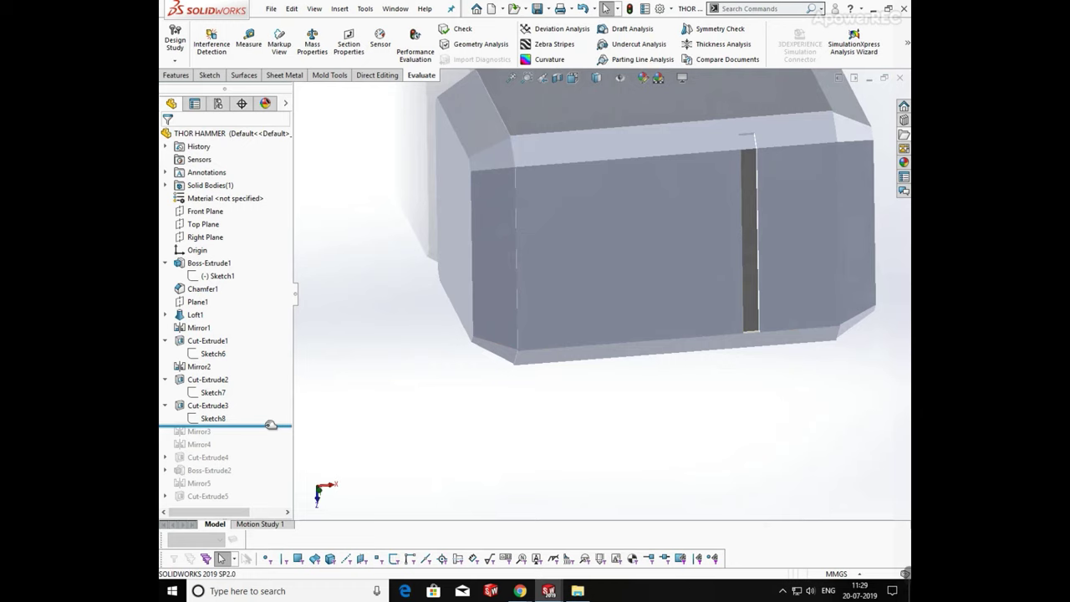
Step: Roll the feature history forward to include Mirror3 and examine its mirror plane and mirrored feature
left_click_drag(270, 425, 269, 435)
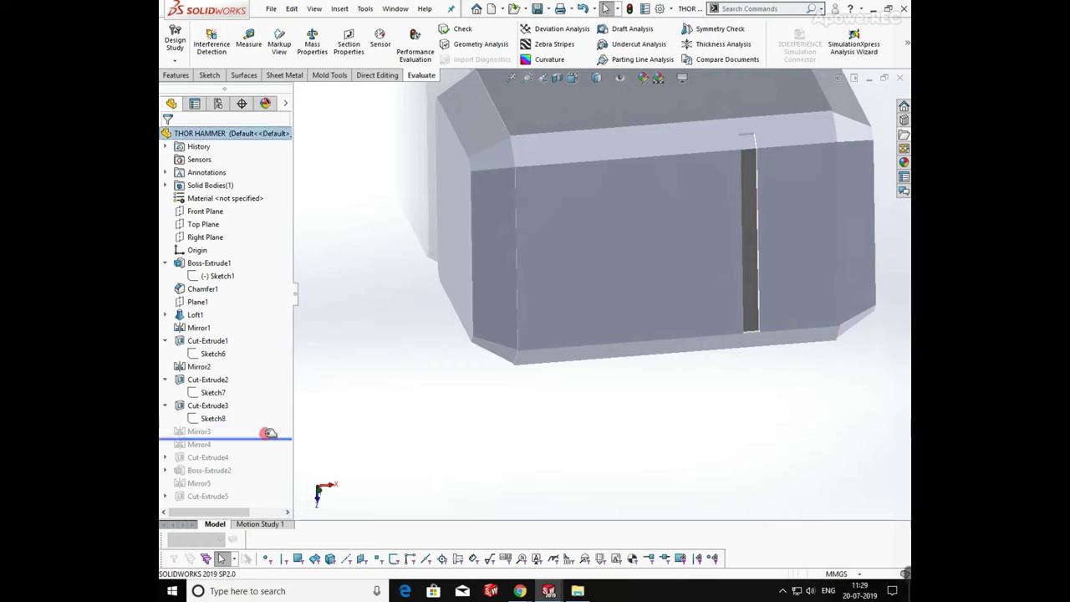
left_click(209, 430)
left_click(212, 392)
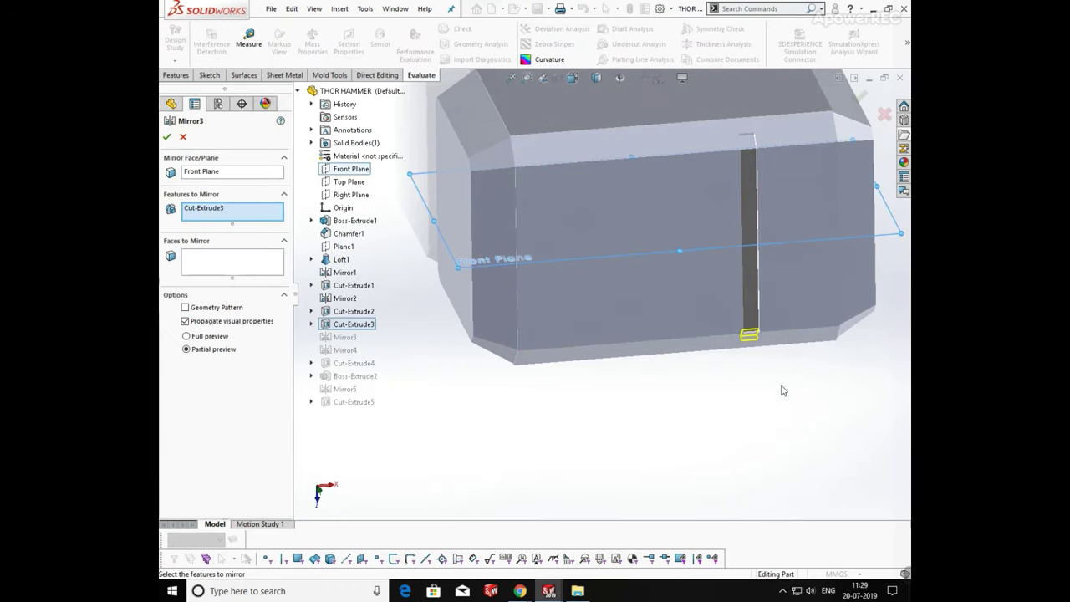
left_click(168, 138)
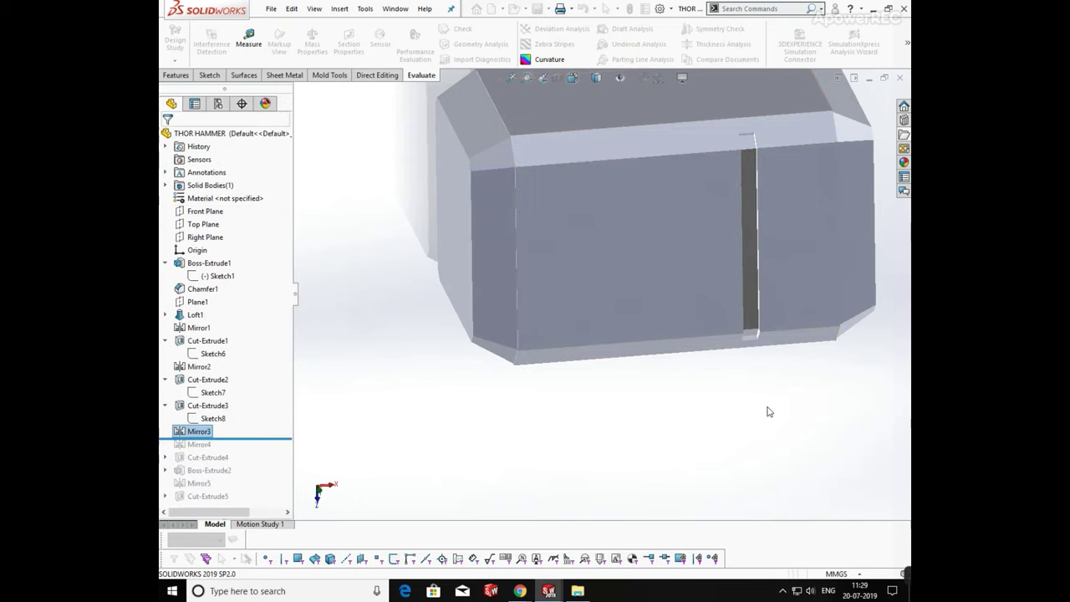
middle_click_drag(769, 410, 770, 337)
Step: Roll the feature history forward to include Mirror4 and examine its mirror plane and list of mirrored features
left_click_drag(244, 440, 242, 452)
middle_click_drag(727, 260, 681, 208)
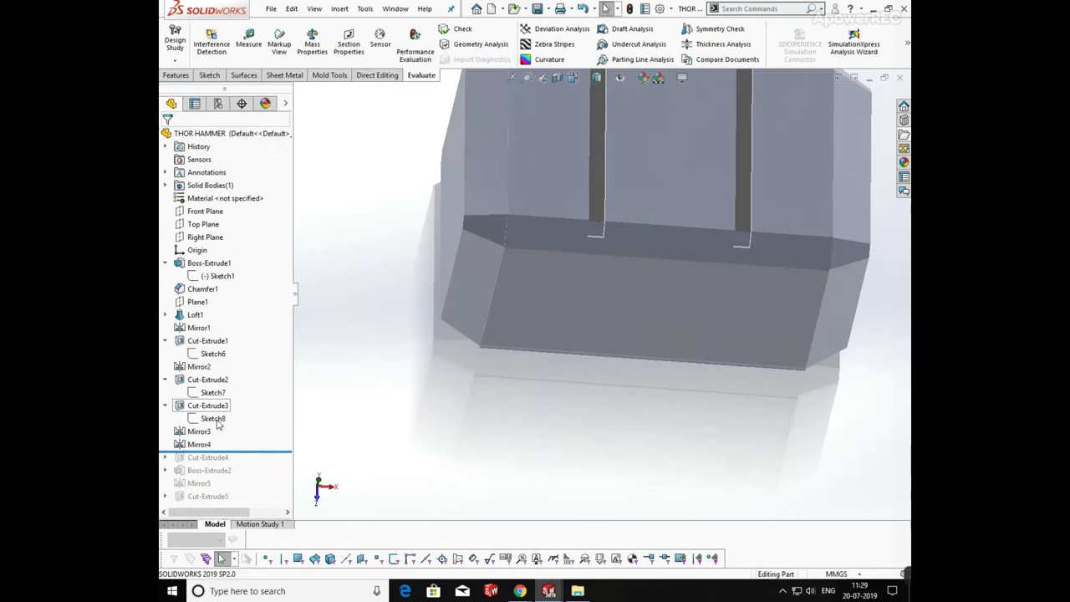
left_click(209, 444)
left_click(219, 415)
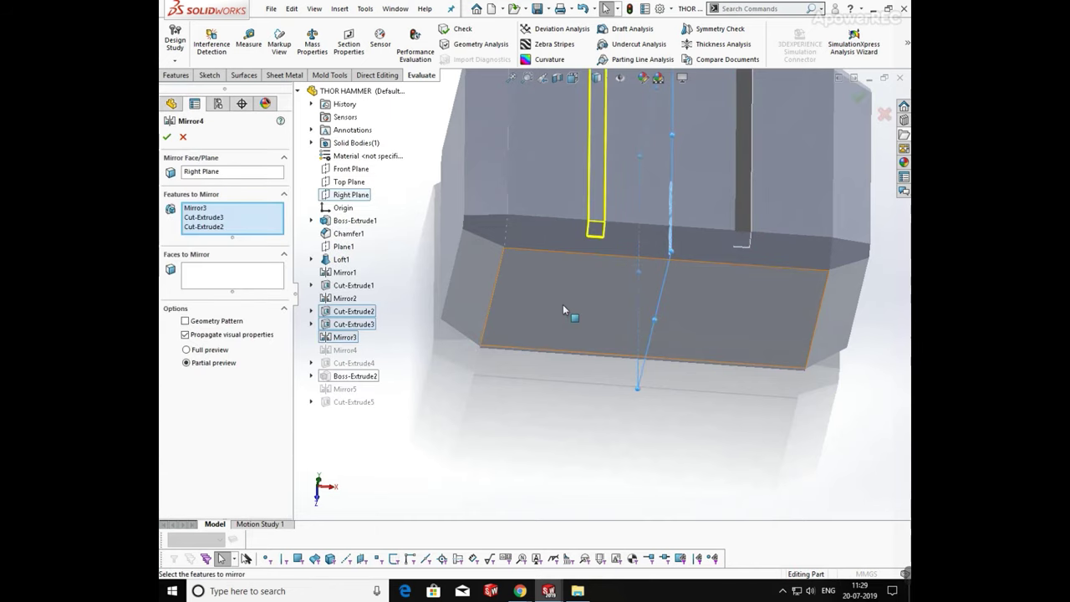
left_click(168, 138)
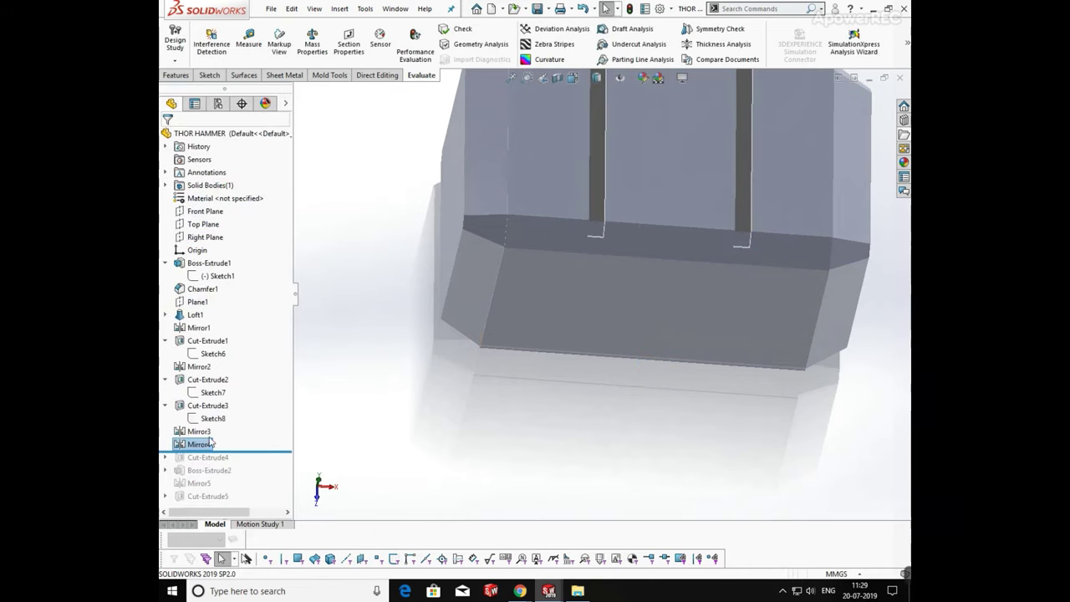
Step: Roll the feature history forward to include Cut-Extrude4 and examine the hole's circle and diameter in Sketch9
left_click_drag(250, 453, 247, 465)
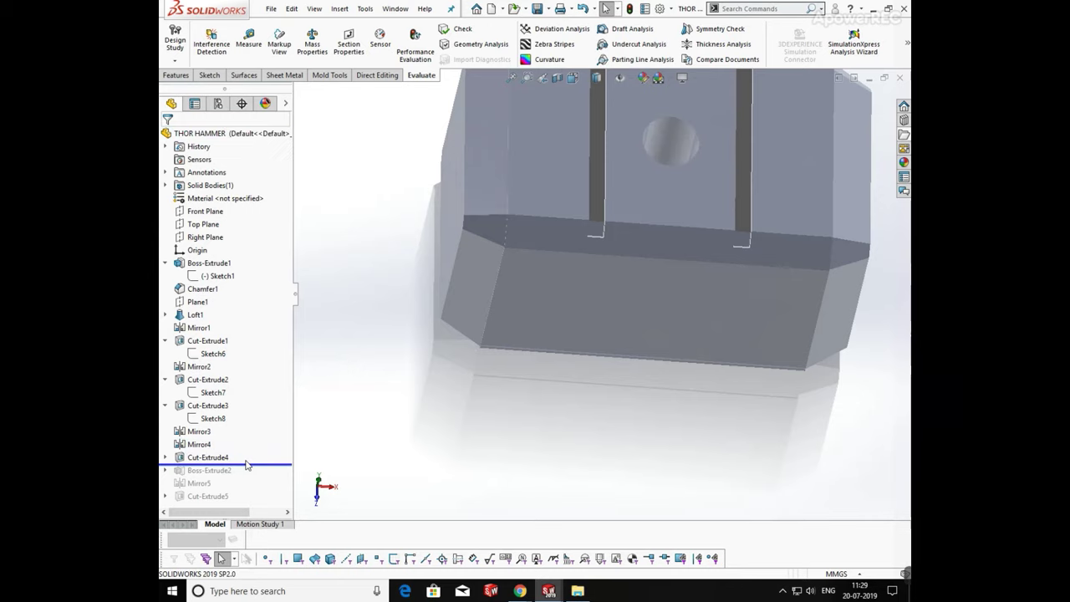
left_click(166, 458)
left_click(205, 469)
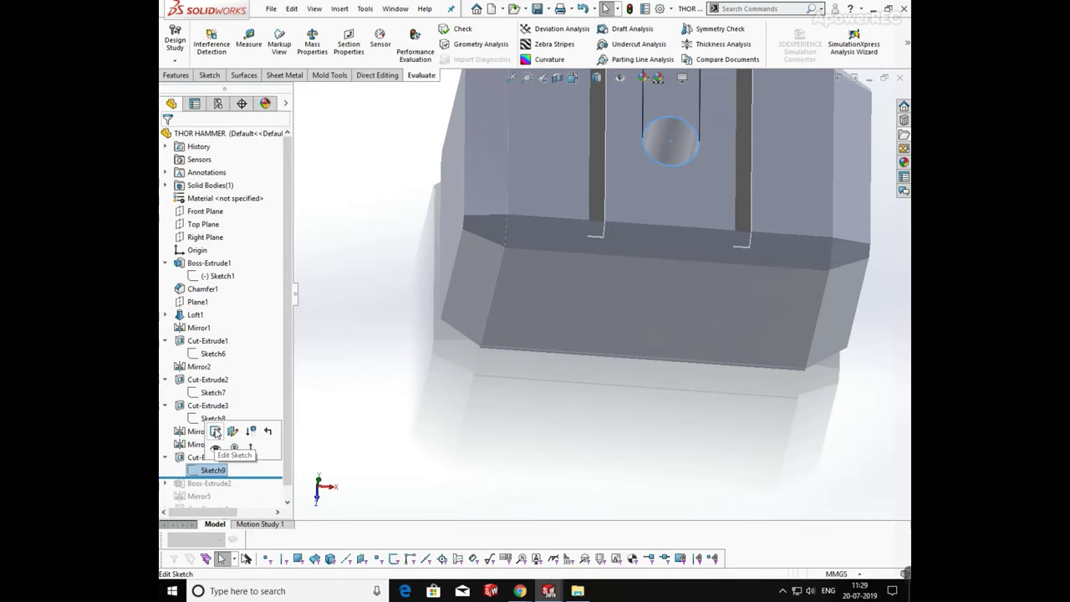
left_click(215, 430)
scroll(694, 279, "up", 4)
scroll(627, 230, "down", 4)
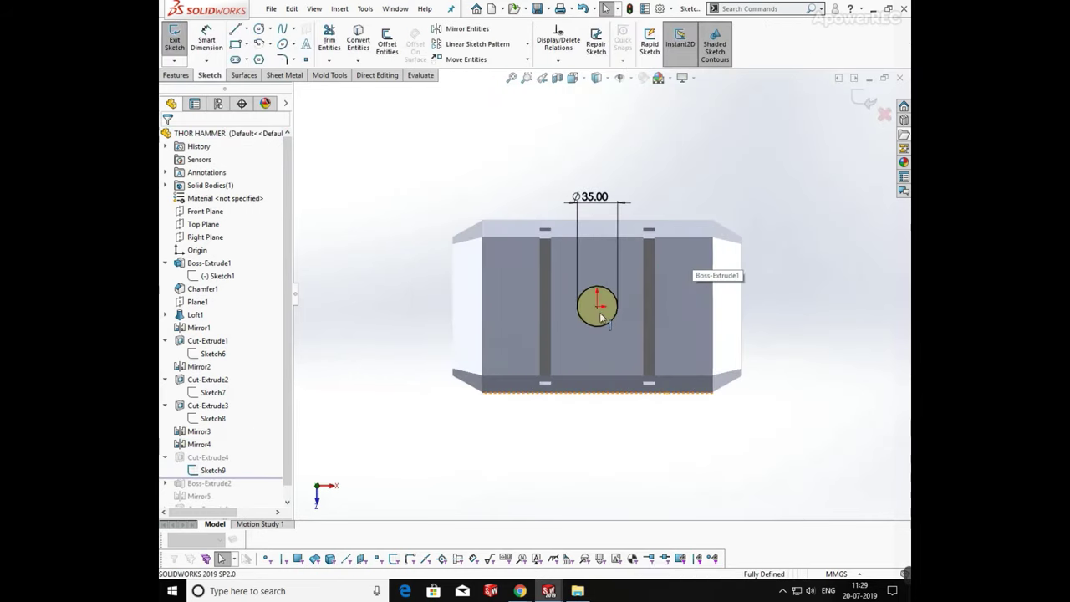
middle_click_drag(825, 162, 907, 255)
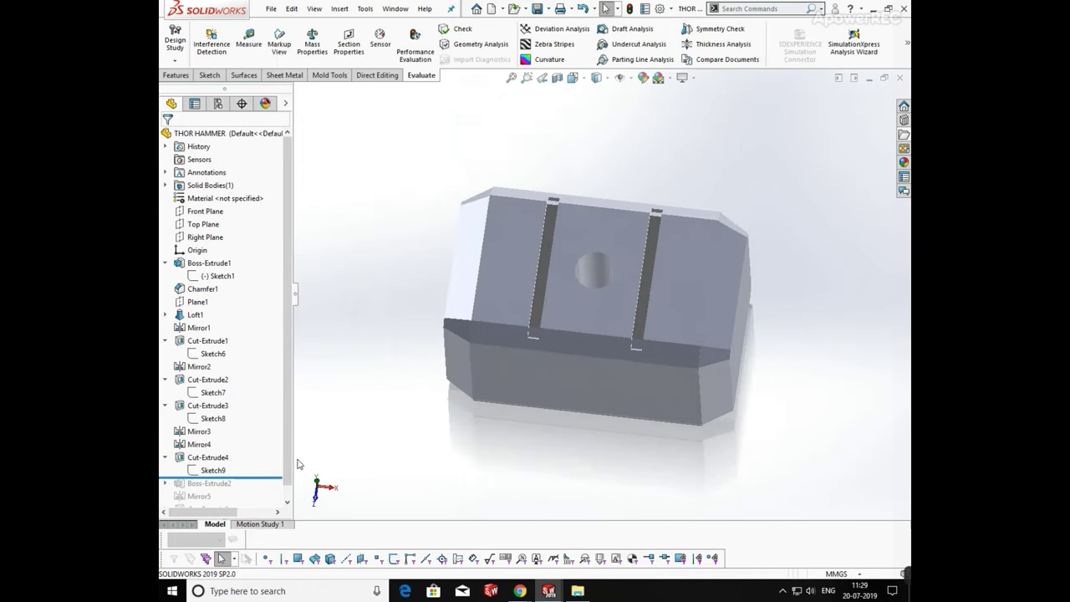
Step: Roll the feature history forward to include Boss-Extrude2 and open its trefoil profile, Sketch10, for editing
scroll(675, 391, "up", 3)
scroll(289, 462, "down", 1)
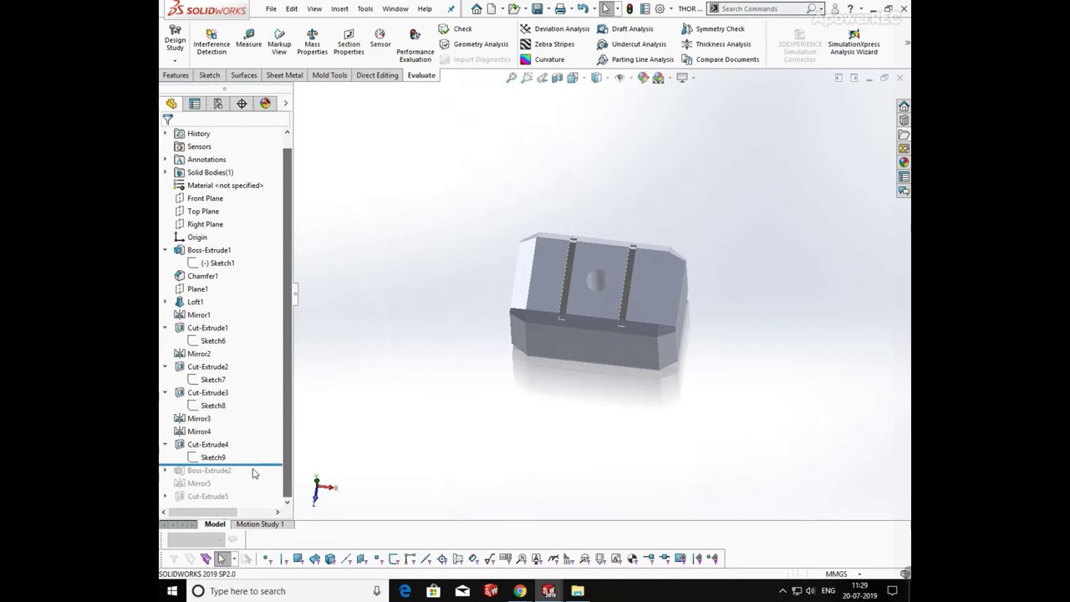
left_click_drag(254, 466, 261, 476)
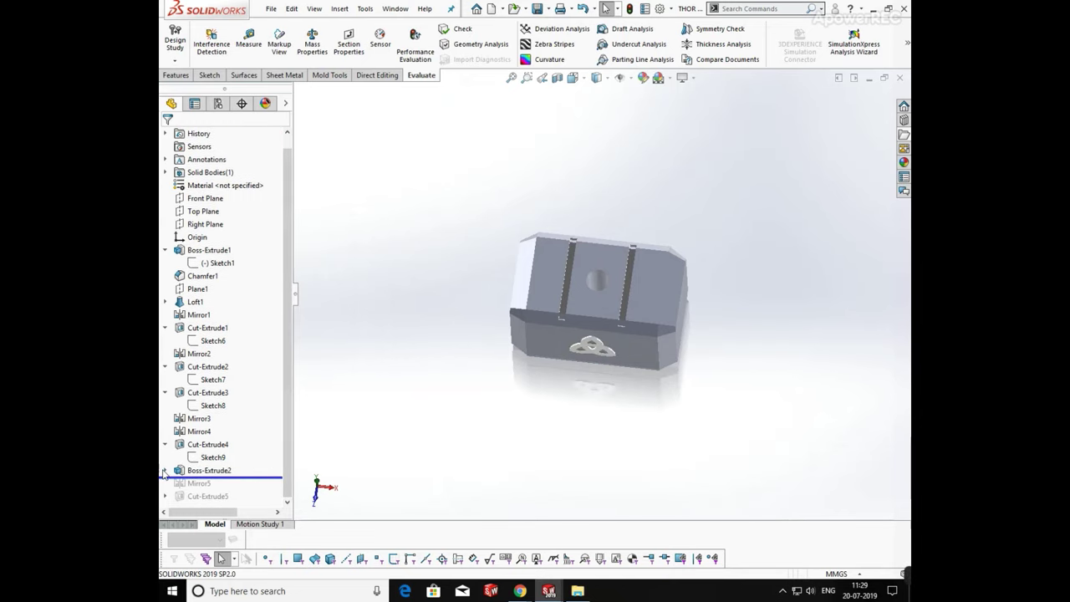
left_click(164, 470)
left_click(219, 483)
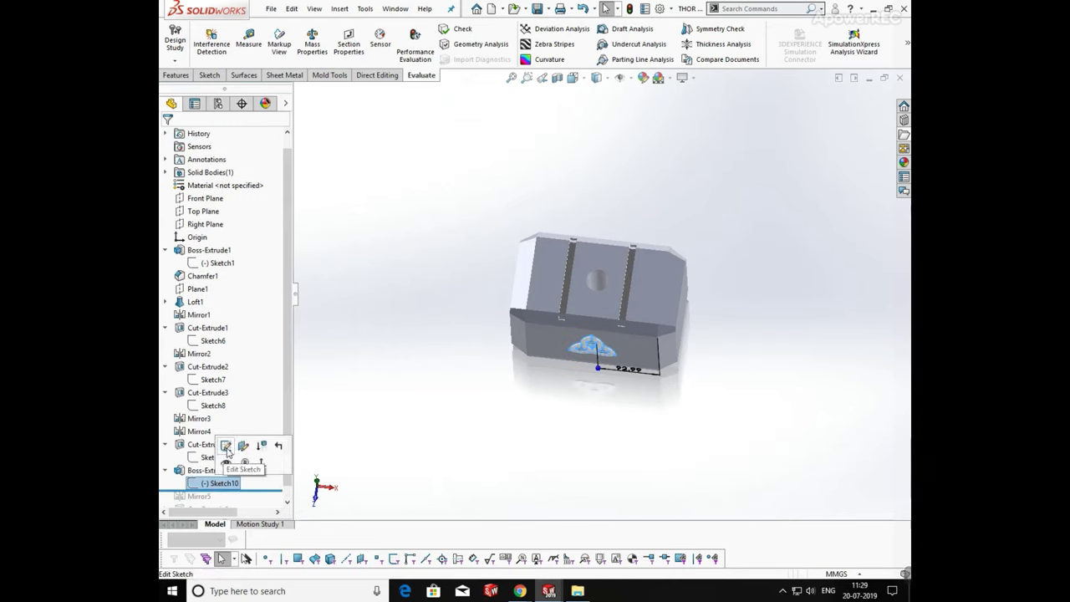
left_click(226, 446)
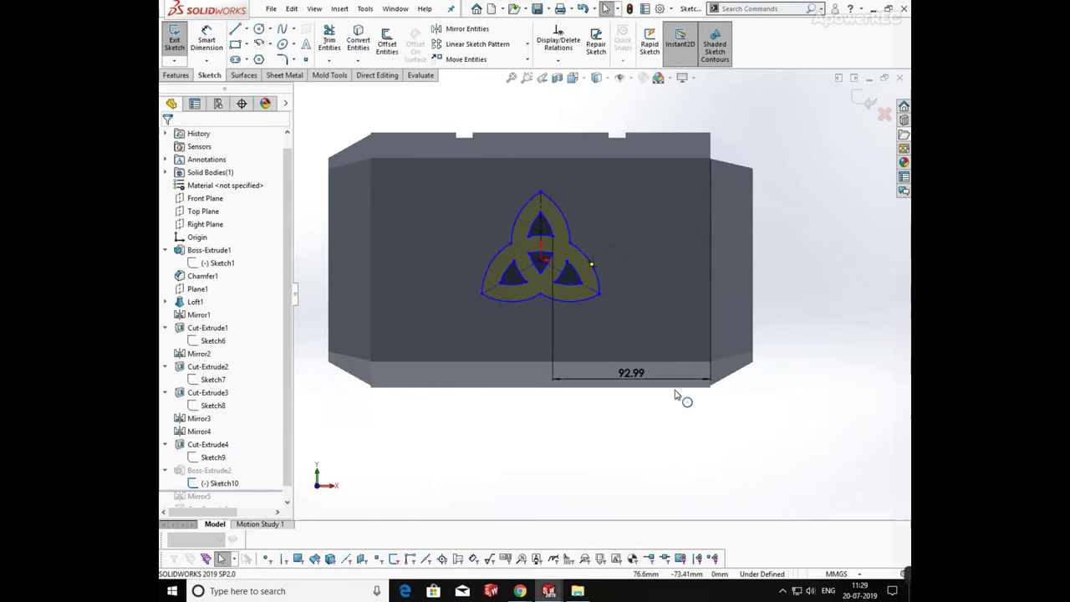
scroll(561, 258, "down", 5)
scroll(569, 273, "up", 5)
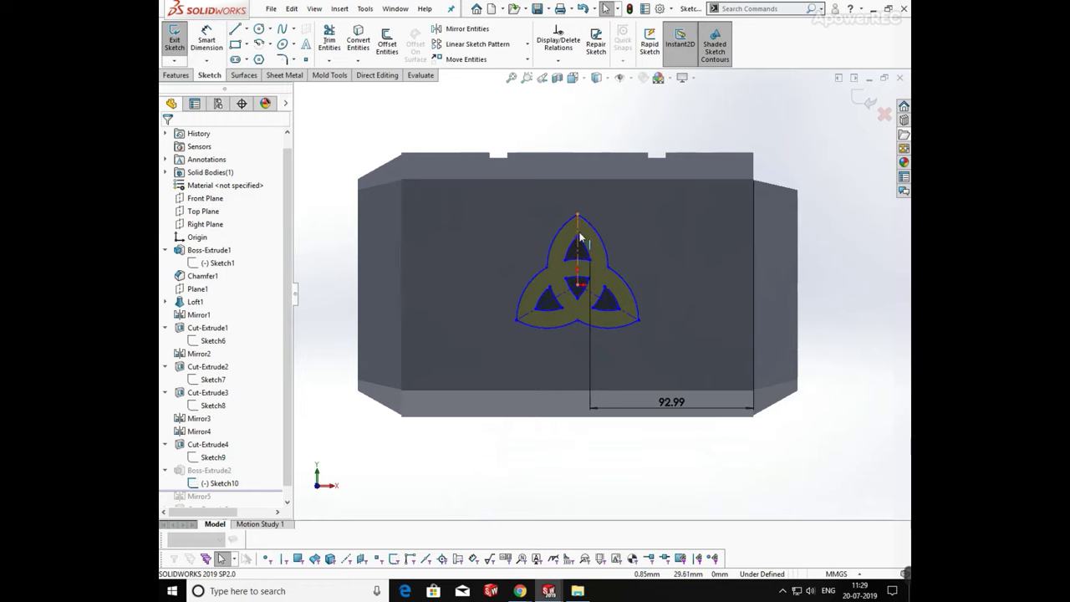
Step: Dimension the angle between the trefoil's vertical construction line and its lower-left construction line
left_click(576, 242)
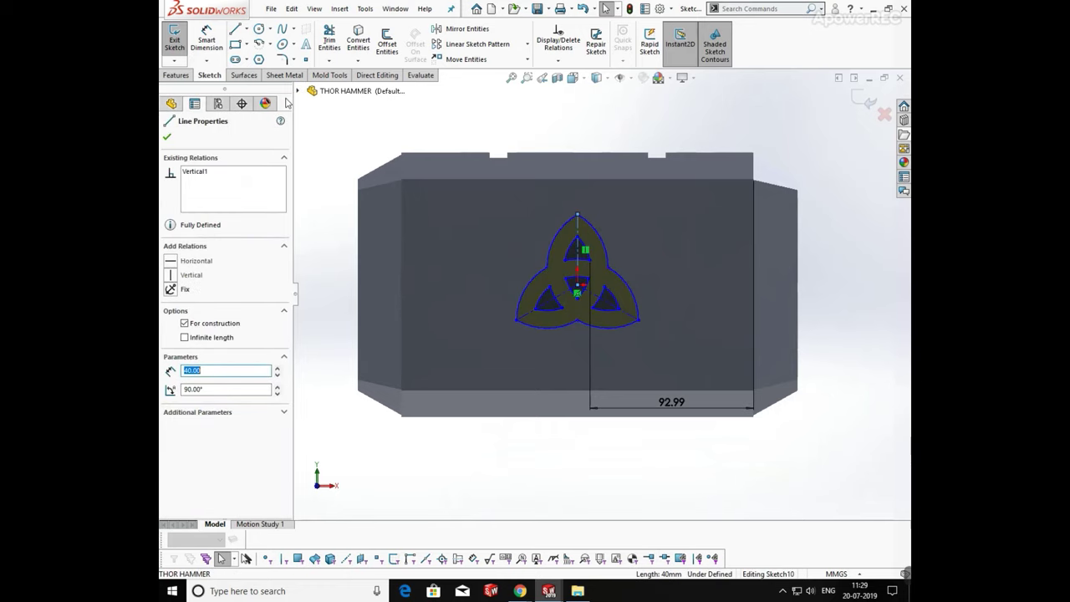
left_click(206, 40)
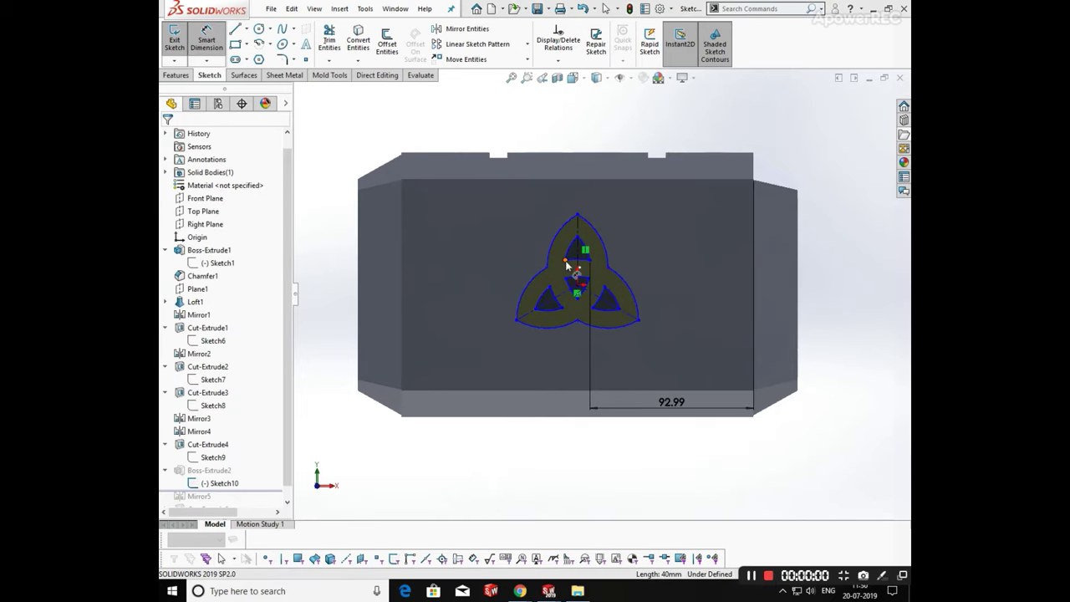
scroll(602, 311, "down", 5)
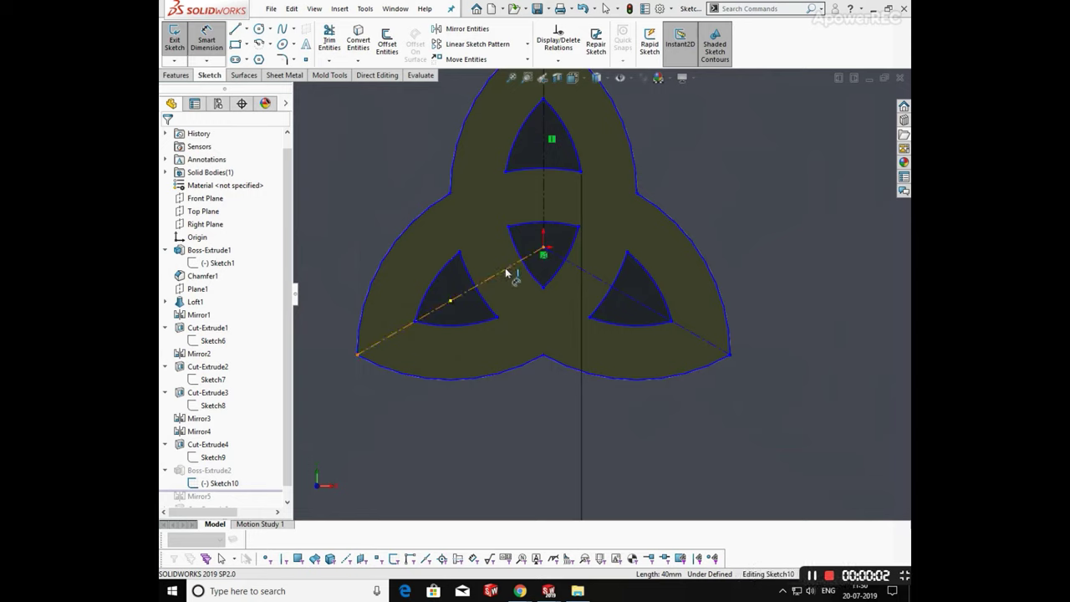
left_click(508, 268)
left_click(544, 189)
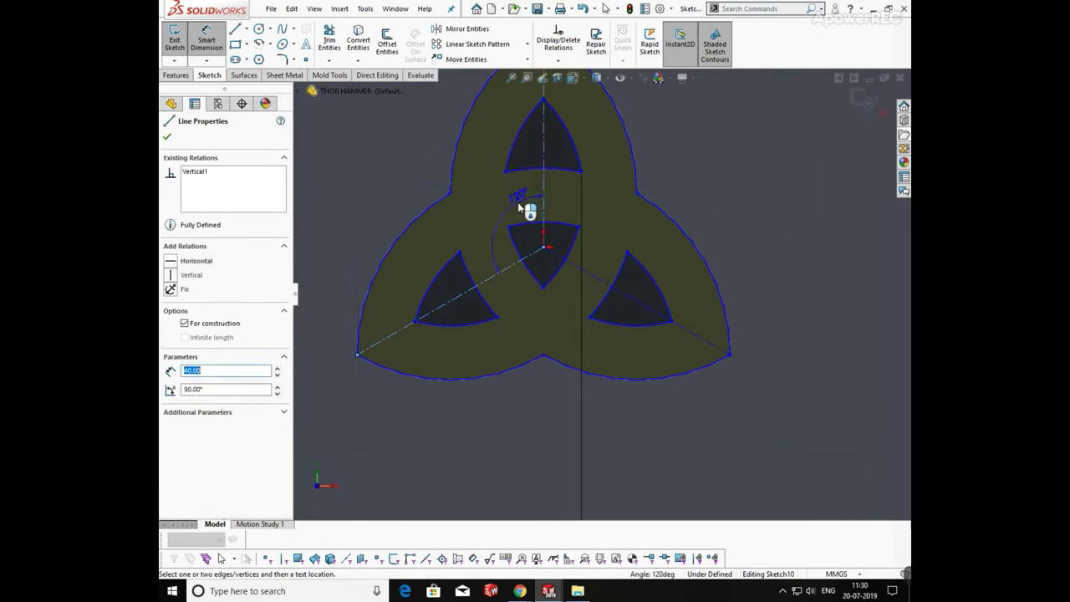
left_click(499, 216)
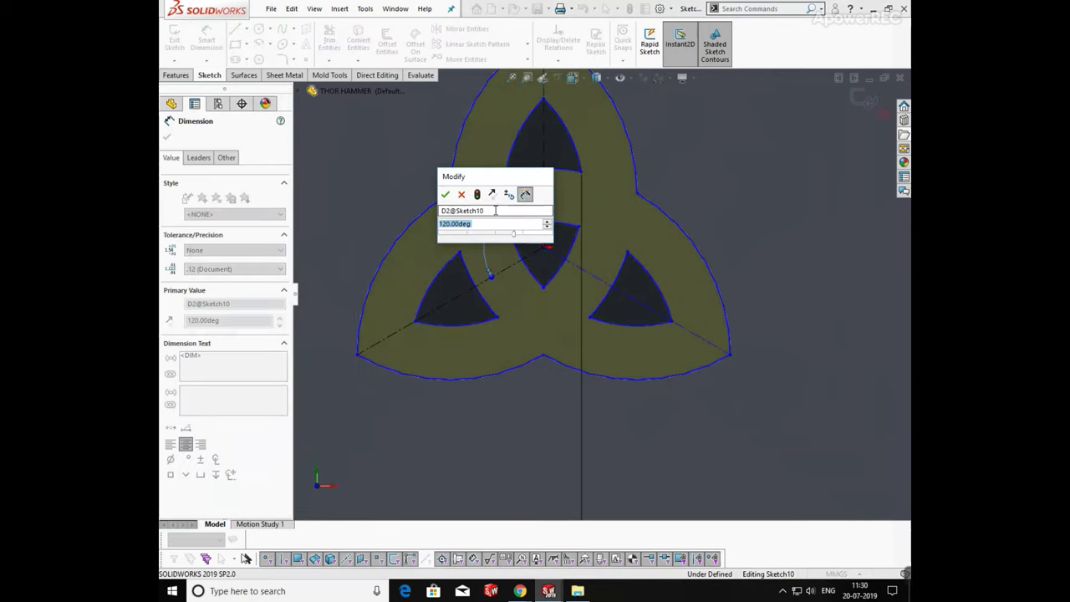
left_click(446, 194)
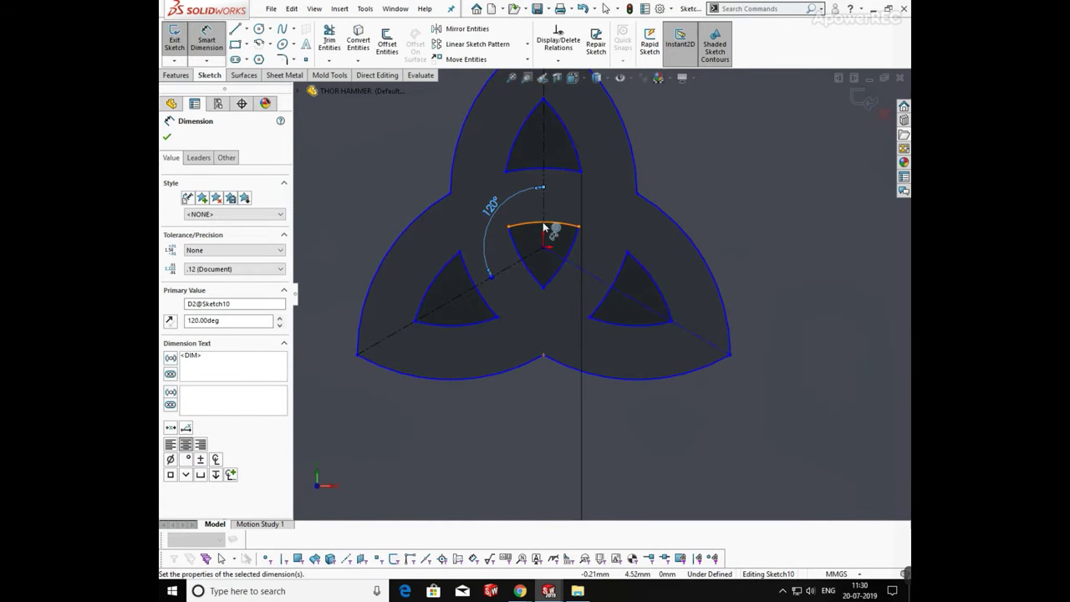
Step: Dimension the angle between the trefoil's vertical construction line and its lower-right construction line
left_click(545, 215)
left_click(596, 276)
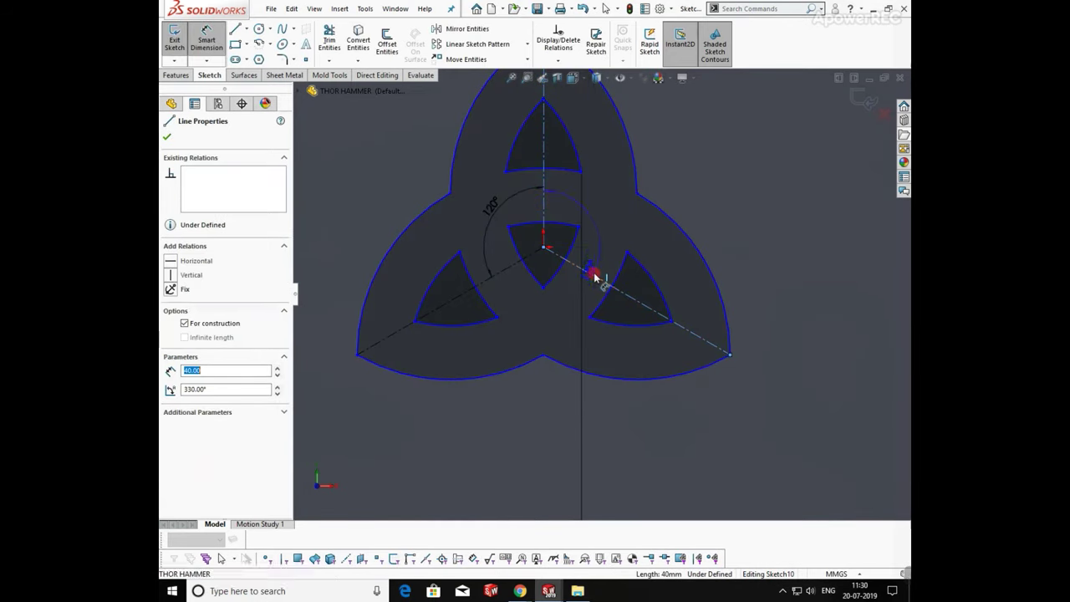
left_click(616, 221)
left_click(559, 199)
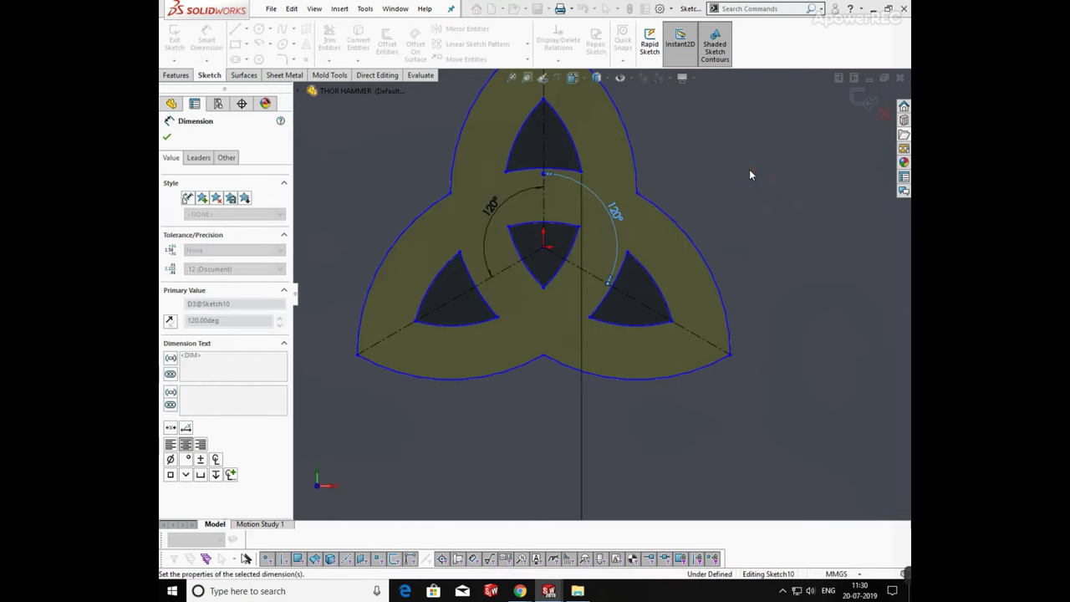
Step: Dimension the vertical distance from the trefoil's upper tip to its centre point
scroll(580, 159, "up", 5)
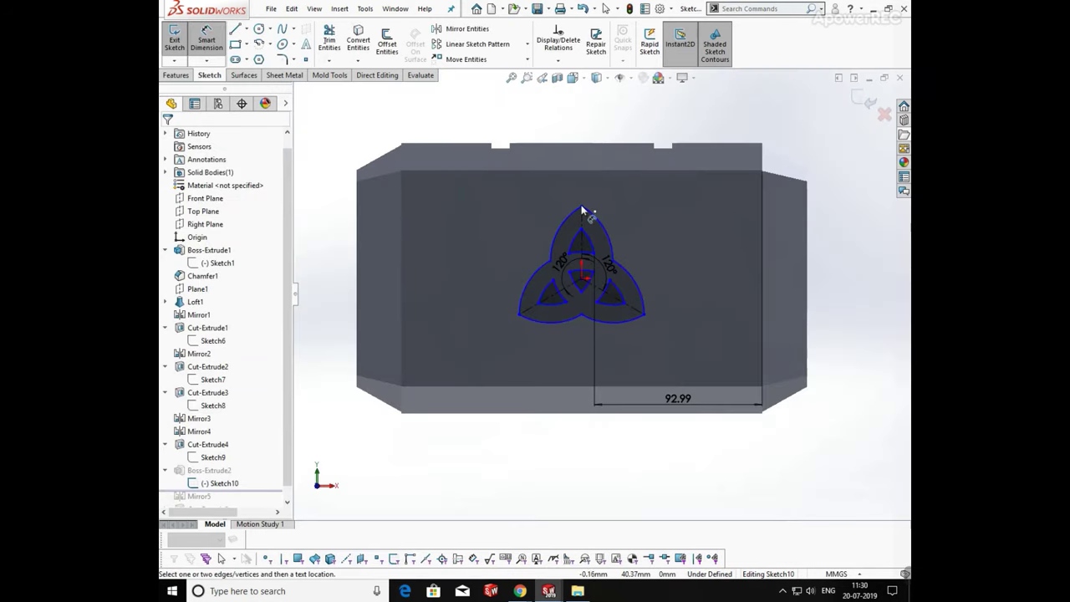
left_click(583, 209)
scroll(586, 268, "down", 3)
left_click(583, 295)
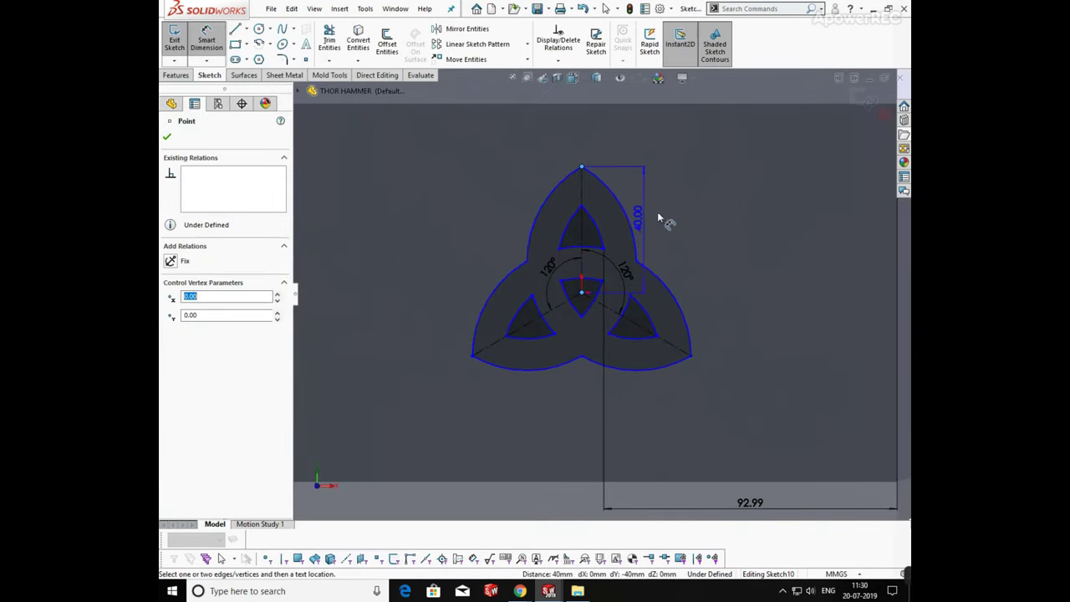
left_click(759, 231)
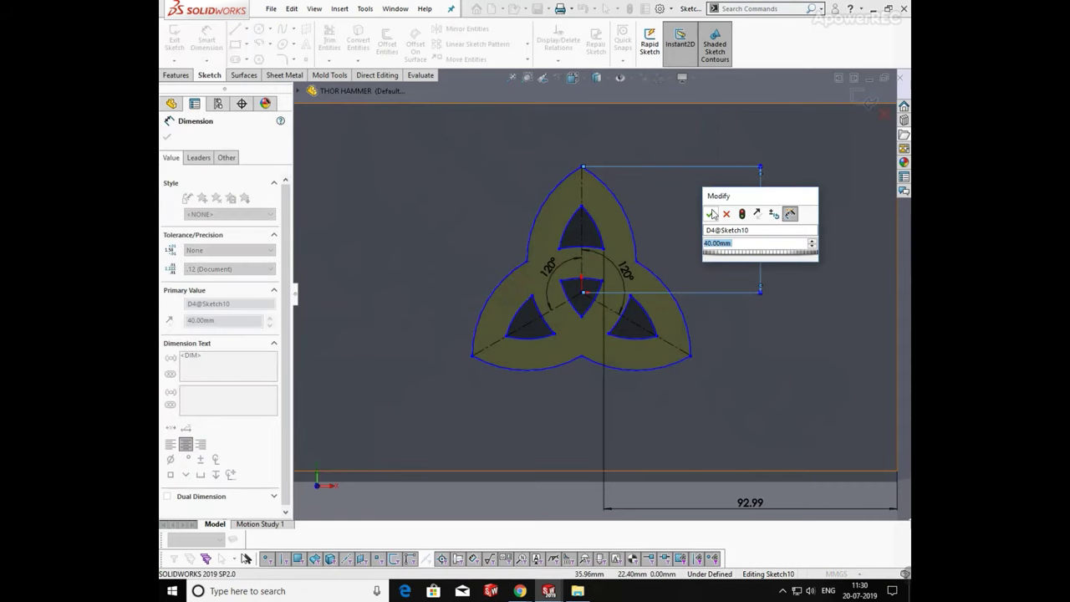
left_click(711, 213)
left_click(733, 281)
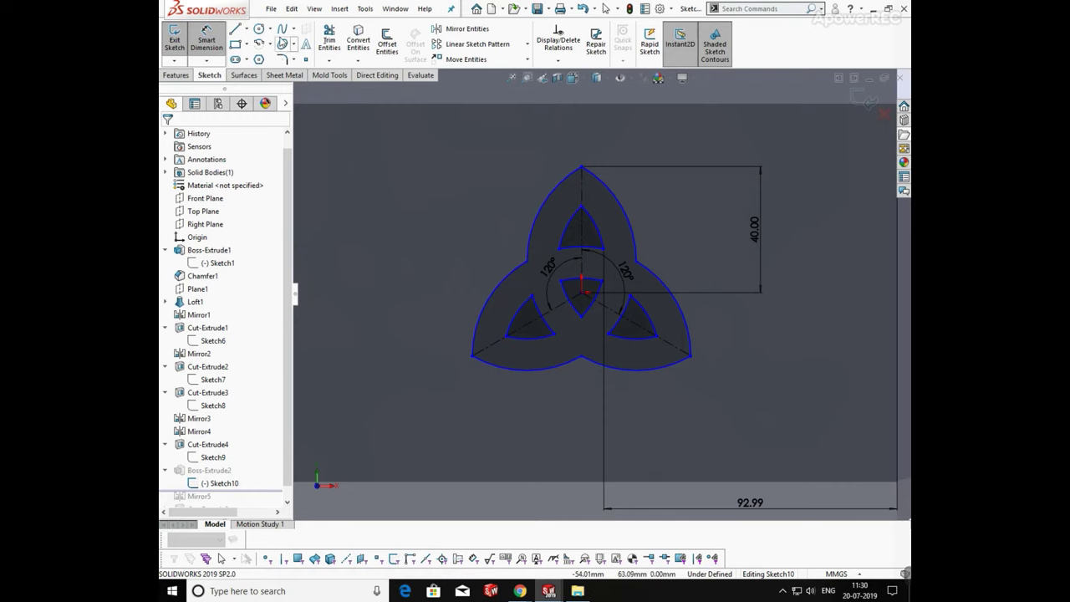
left_click(271, 45)
left_click(288, 88)
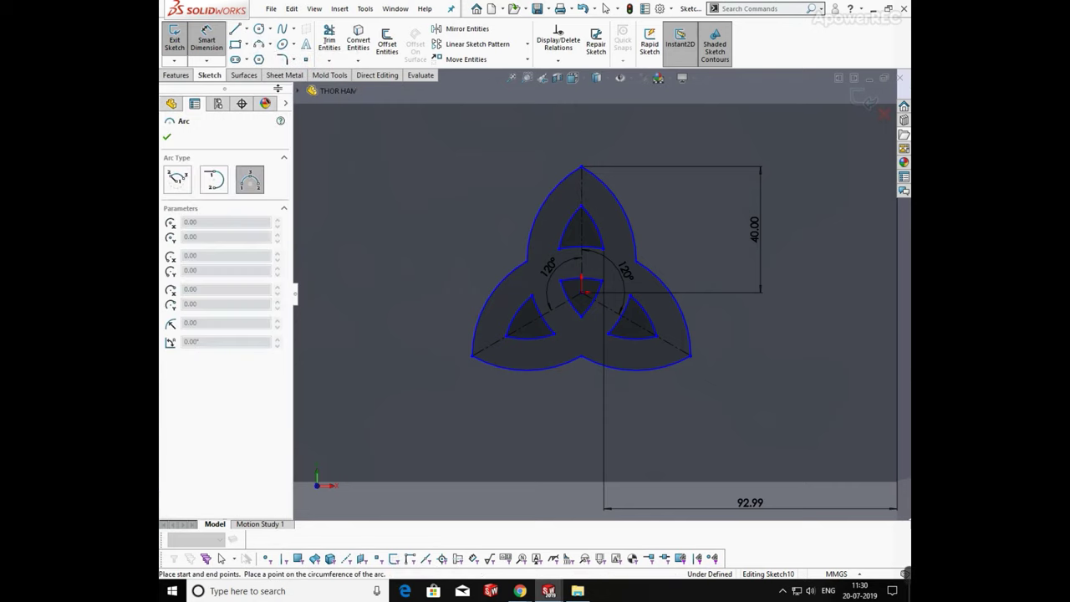
left_click(472, 358)
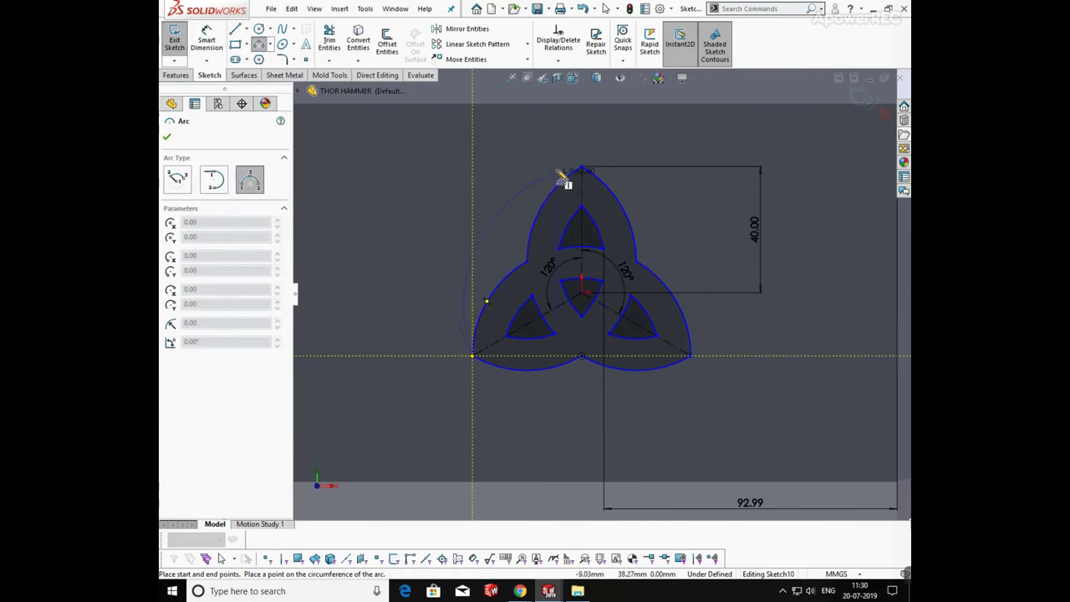
left_click(583, 168)
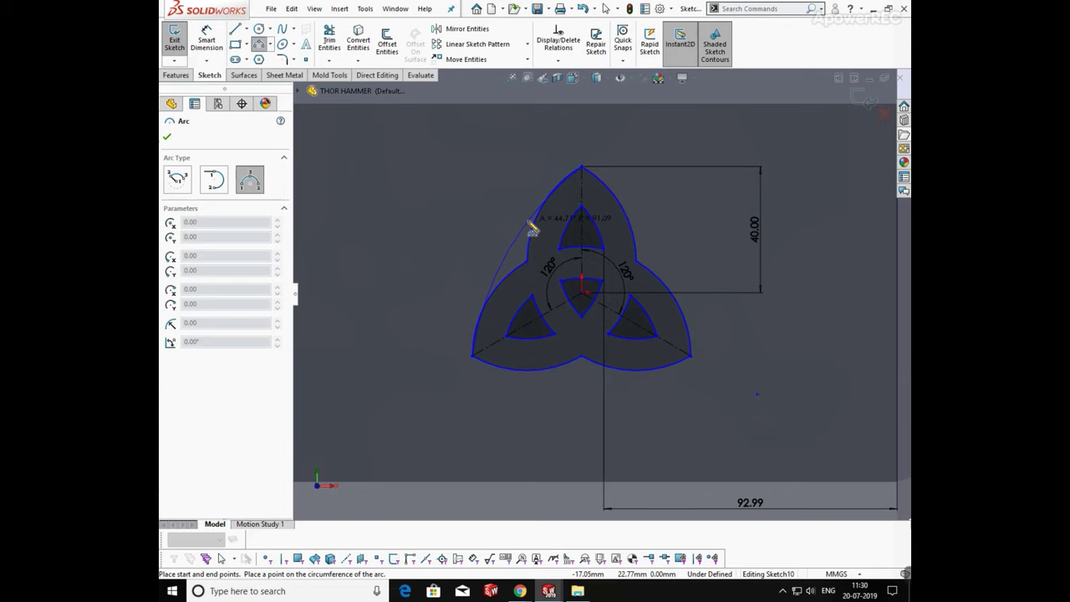
key("Escape")
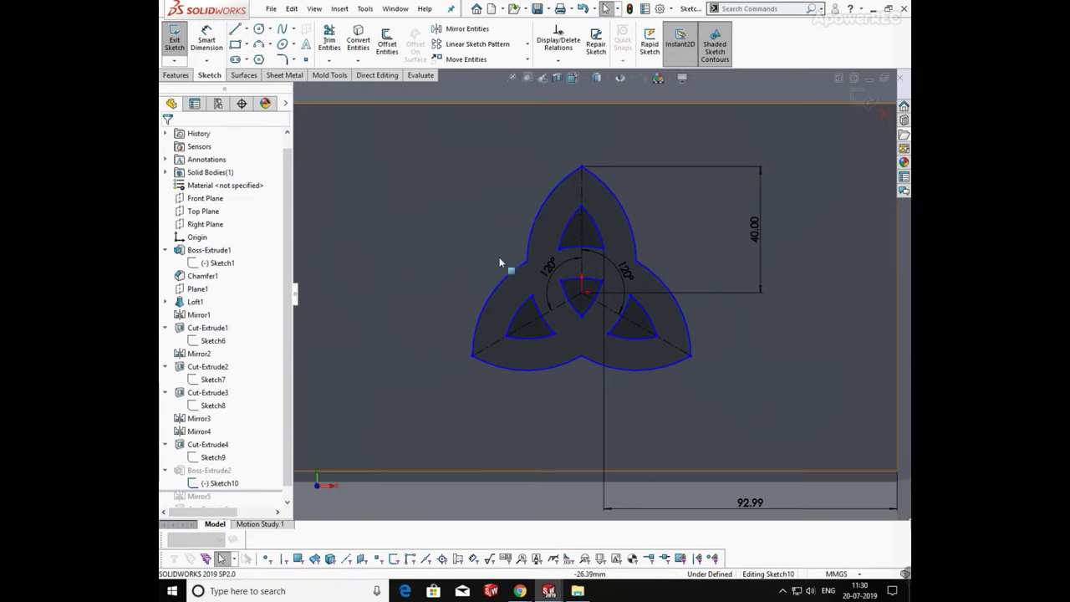
left_click(268, 43)
left_click(281, 87)
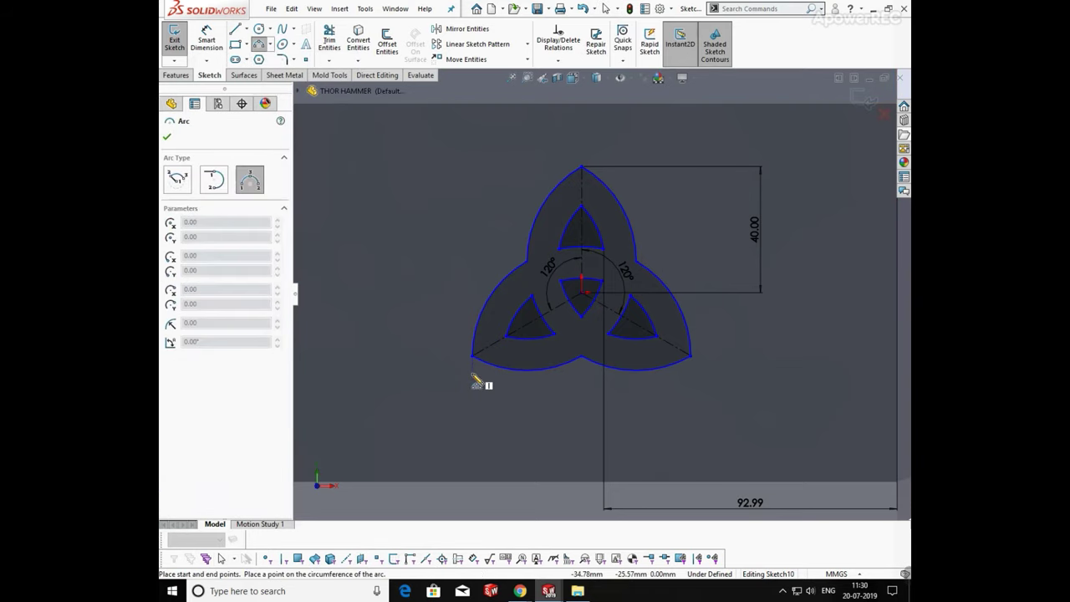
left_click(472, 355)
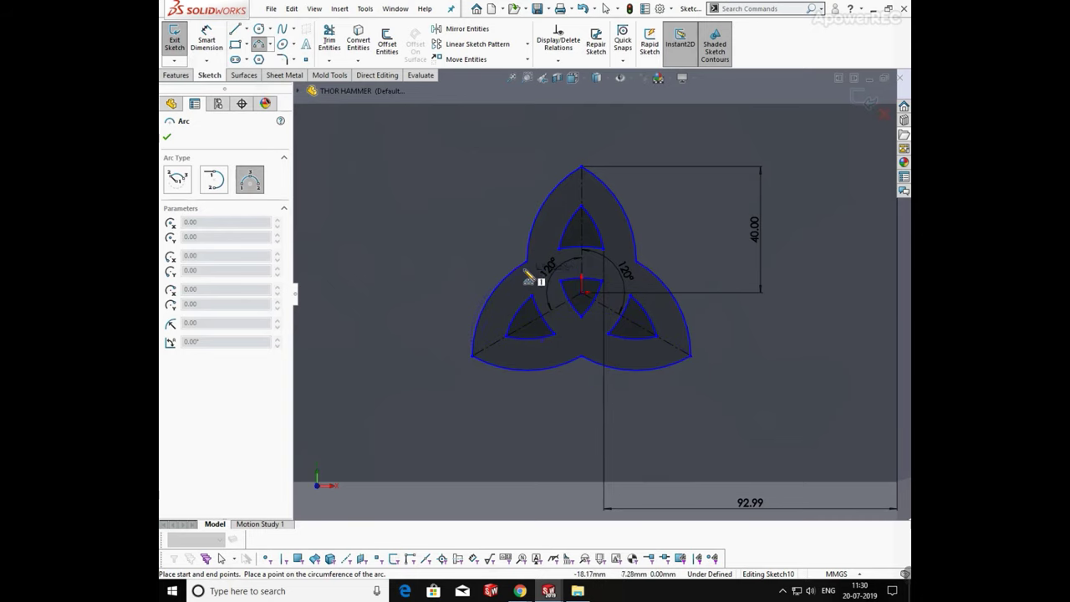
key("Escape")
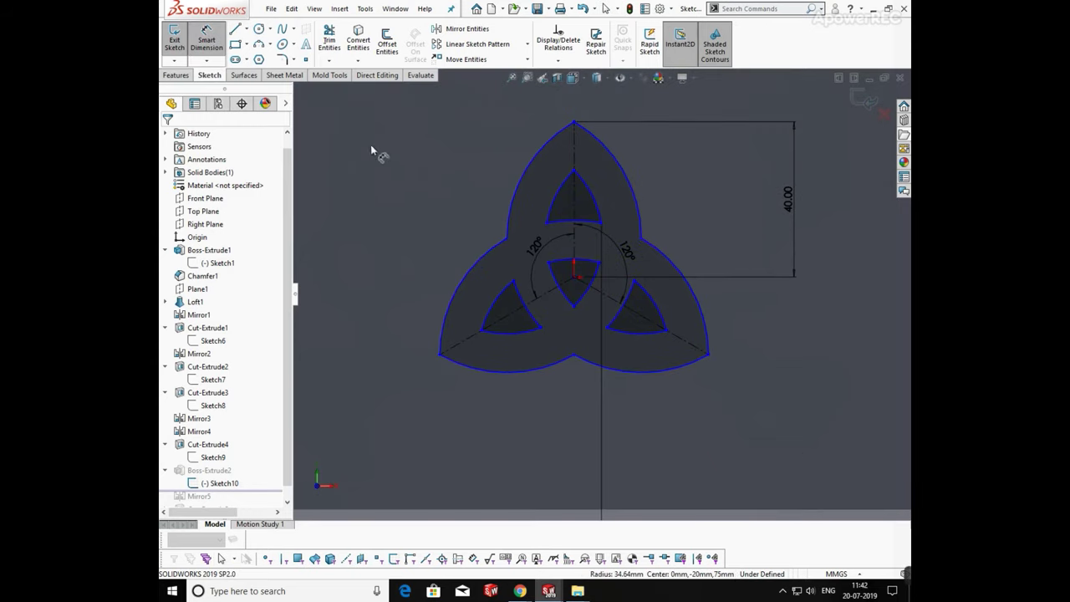
Step: Dimension the radii of the upper lobe's right outer arc and the lower-right lobe's bottom outer arc
left_click(633, 199)
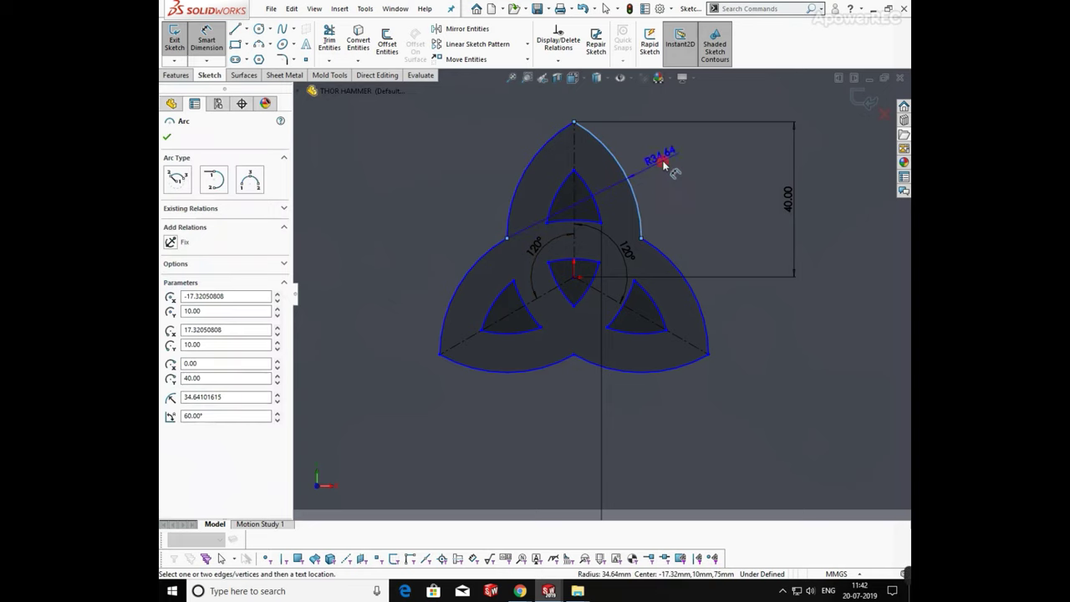
left_click(667, 167)
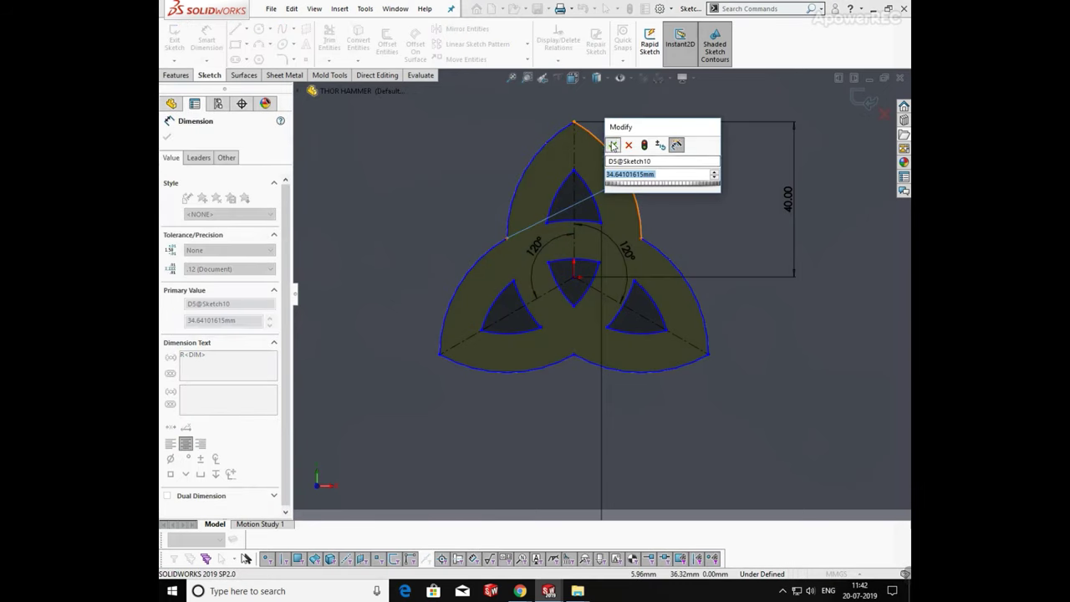
left_click(613, 146)
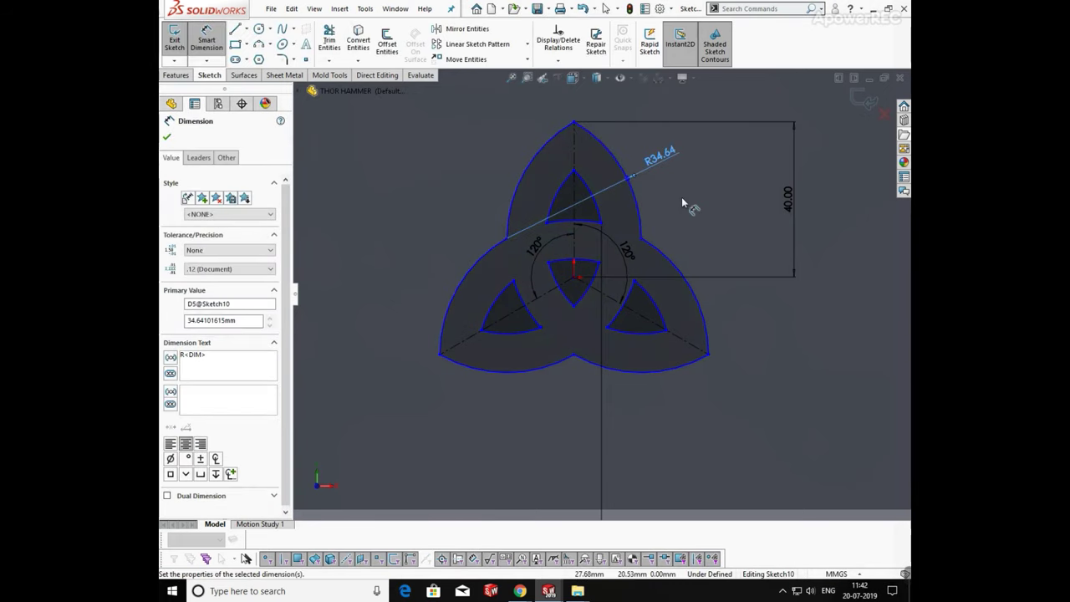
left_click(648, 377)
left_click(680, 422)
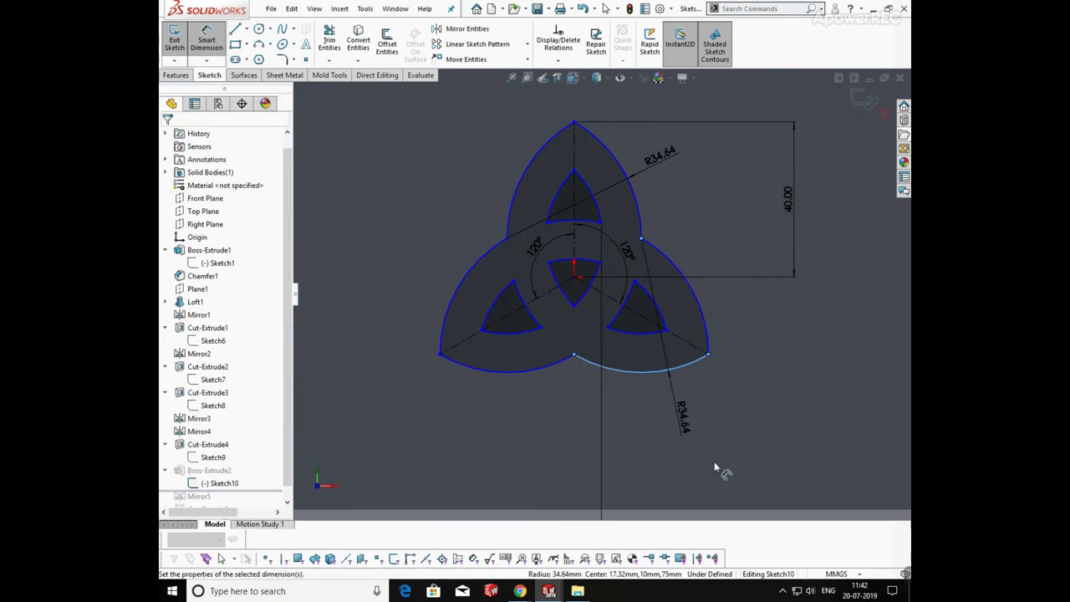
left_click(631, 404)
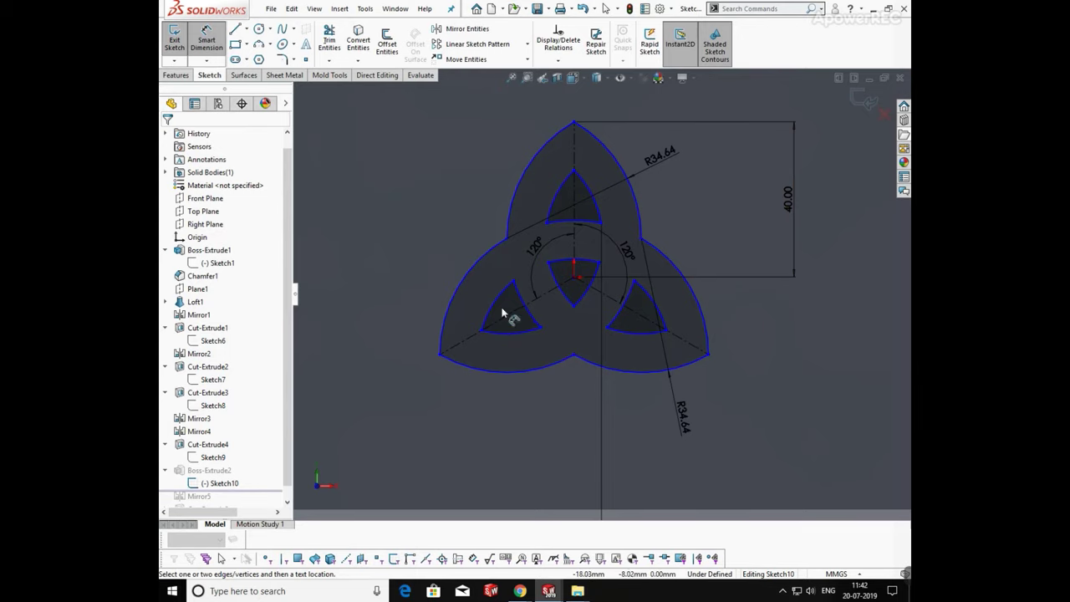
left_click(439, 357)
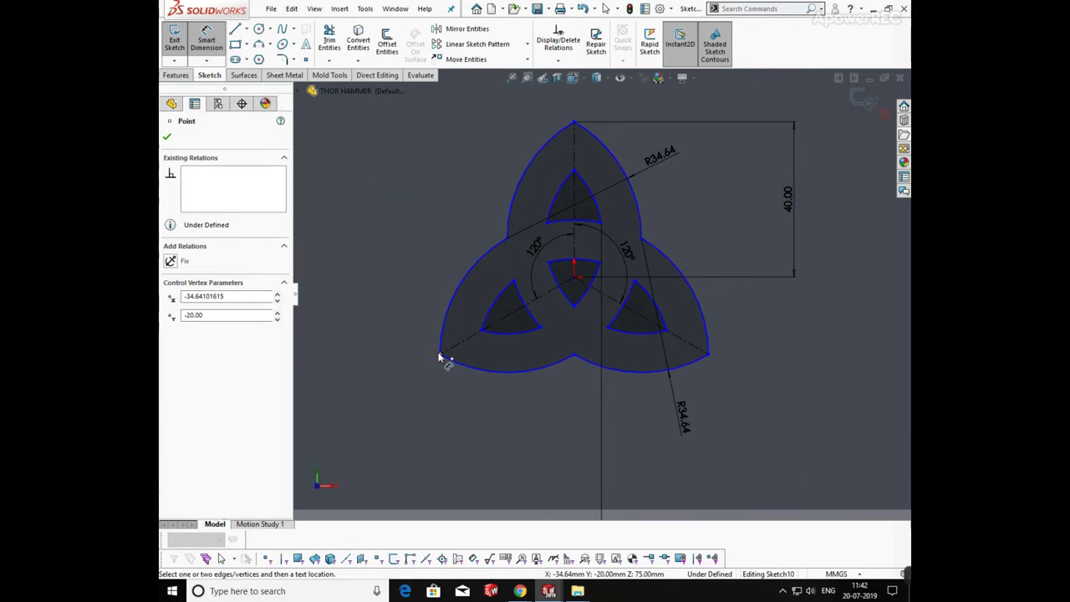
left_click(473, 398)
left_click(260, 43)
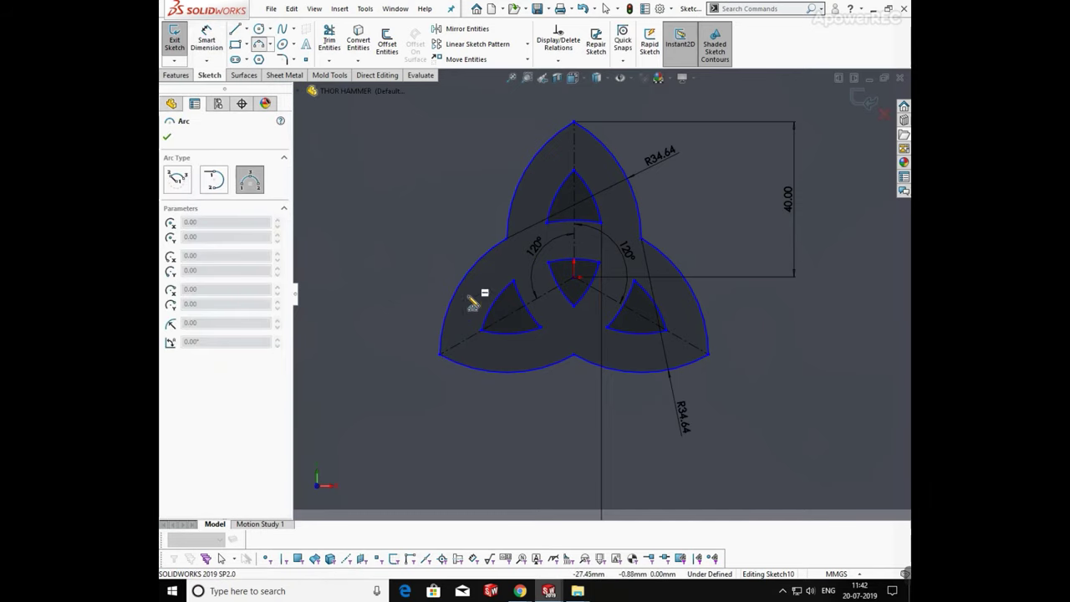
left_click(439, 357)
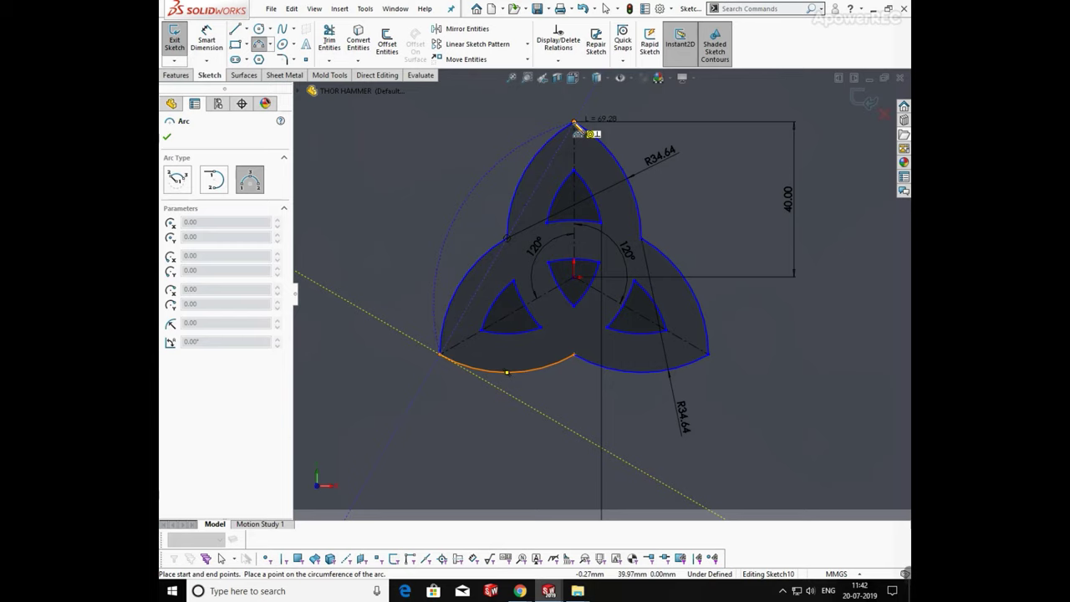
key("Escape")
Step: Examine the trefoil sketch and its dimensions on the hammer's side face
key("f")
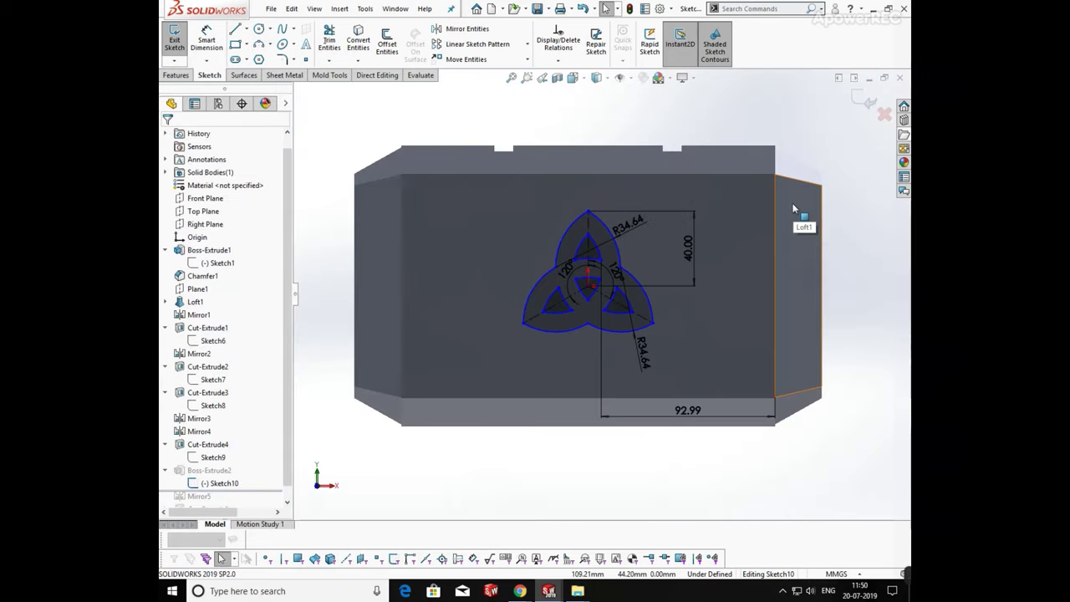
middle_click_drag(617, 332, 619, 306)
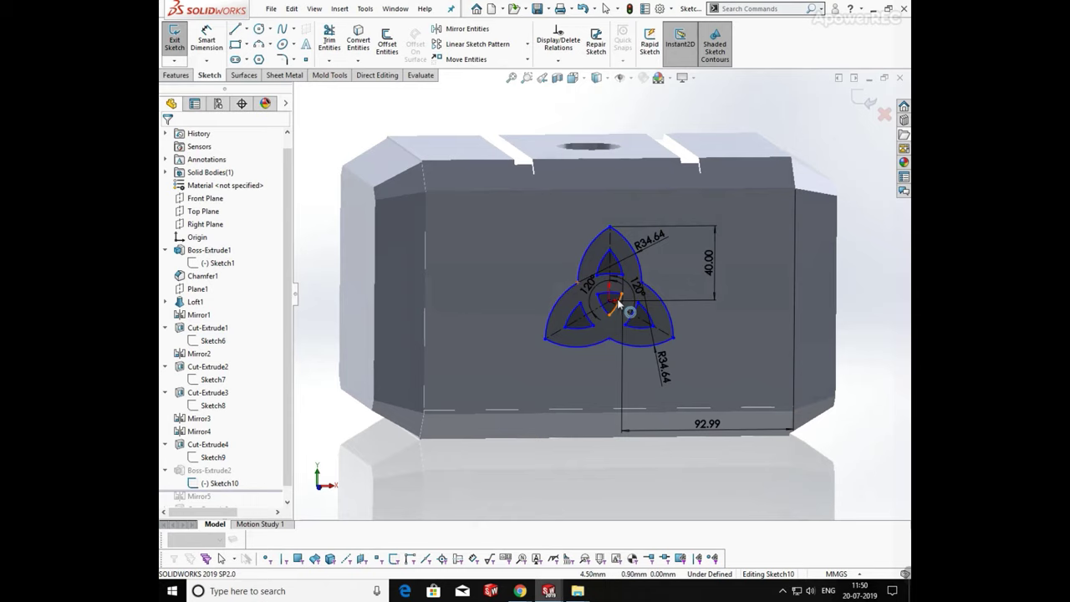
scroll(618, 301, "down", 3)
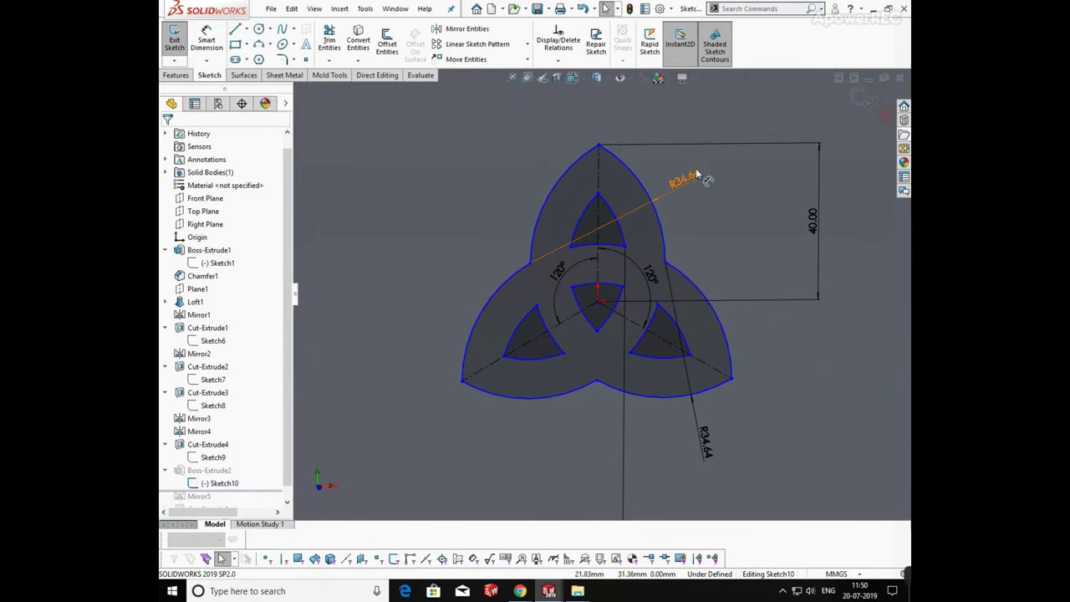
Step: Close the trefoil sketch and review the Boss-Extrude2 depth settings, accepting them as they are
left_click(863, 99)
middle_click_drag(604, 280, 607, 322)
left_click(209, 470)
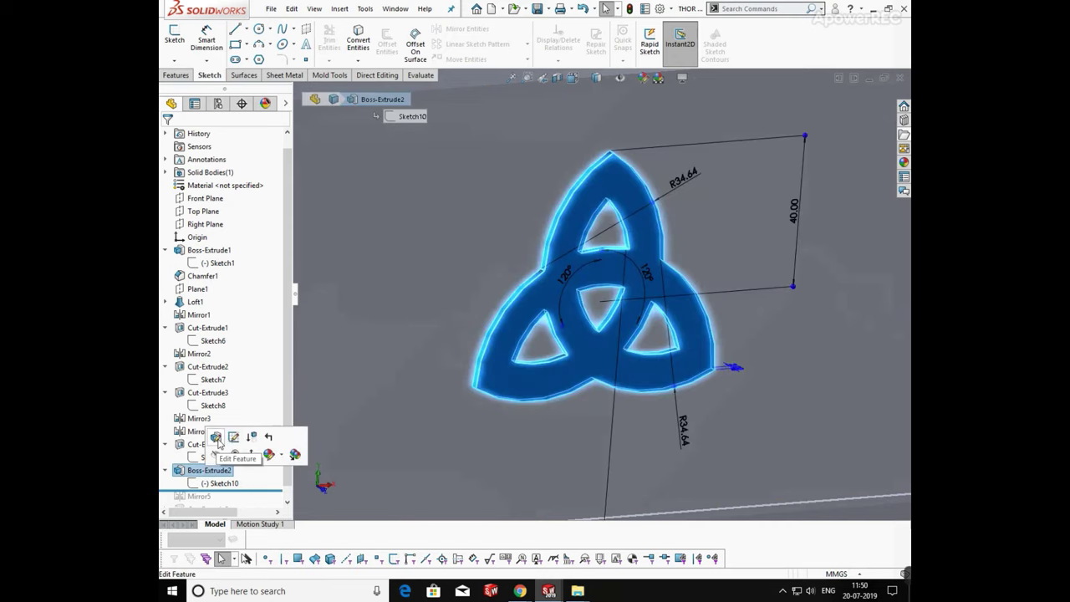
left_click(252, 438)
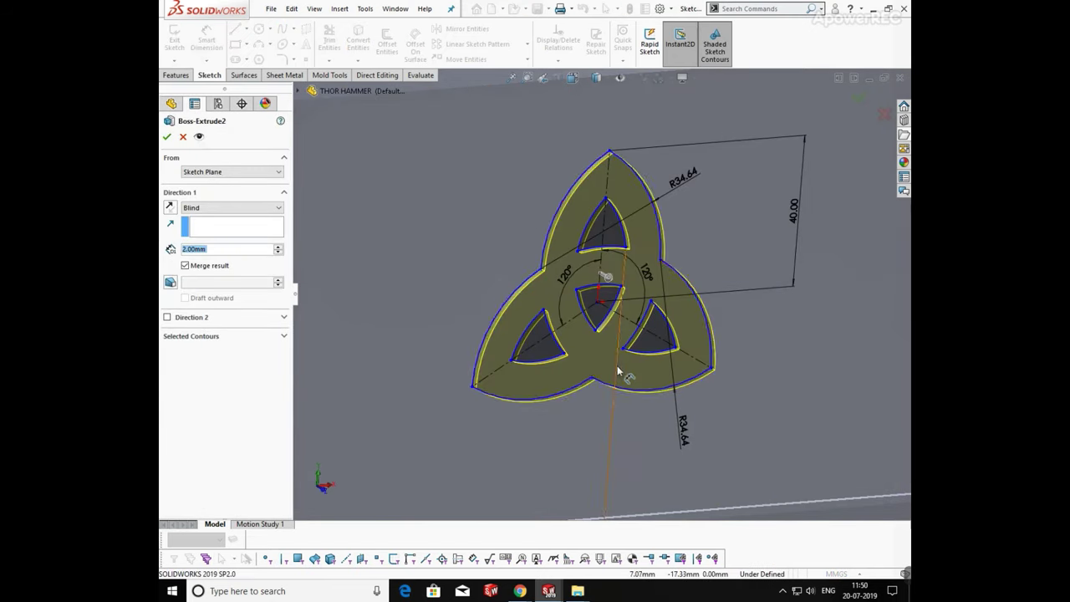
left_click(166, 137)
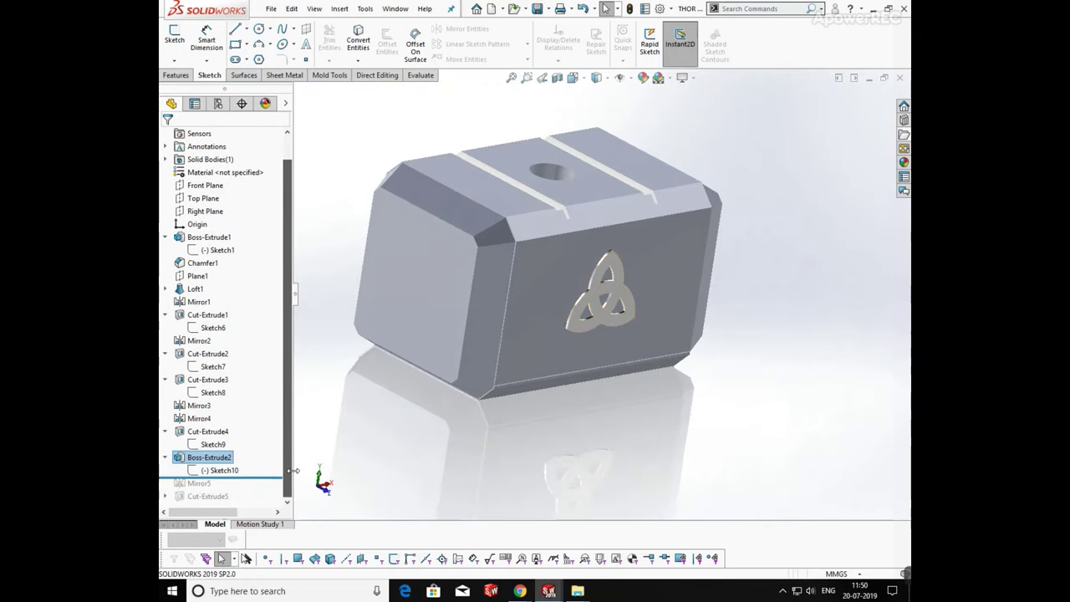
Step: Roll the history forward past Mirror5 and review its mirror plane and mirrored feature on the opposite face
left_click_drag(267, 490, 206, 485)
left_click(207, 485)
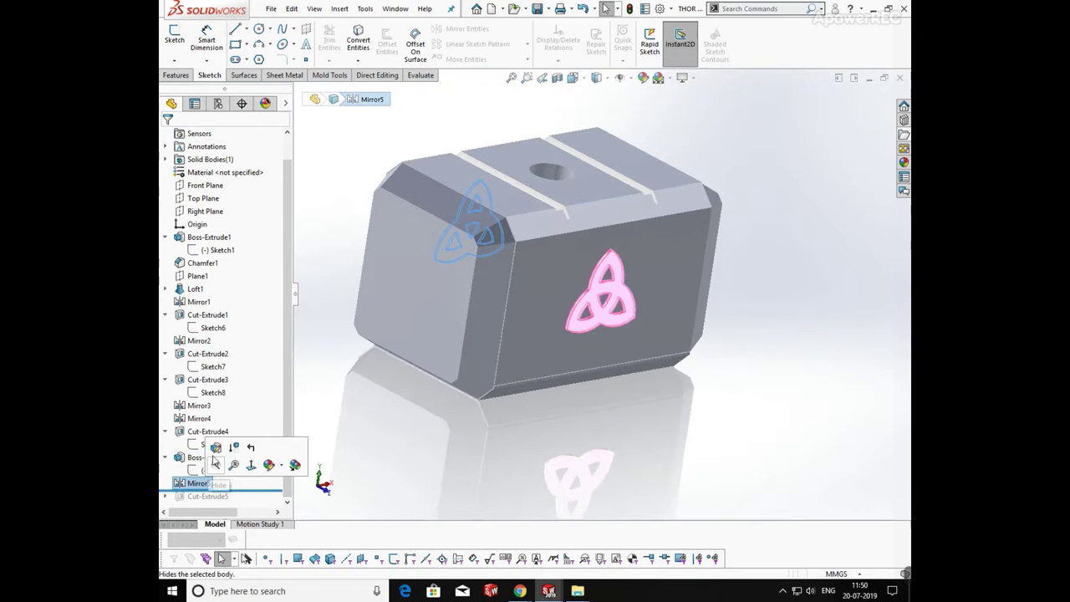
left_click(217, 461)
middle_click_drag(510, 227, 544, 262)
scroll(477, 238, "down", 3)
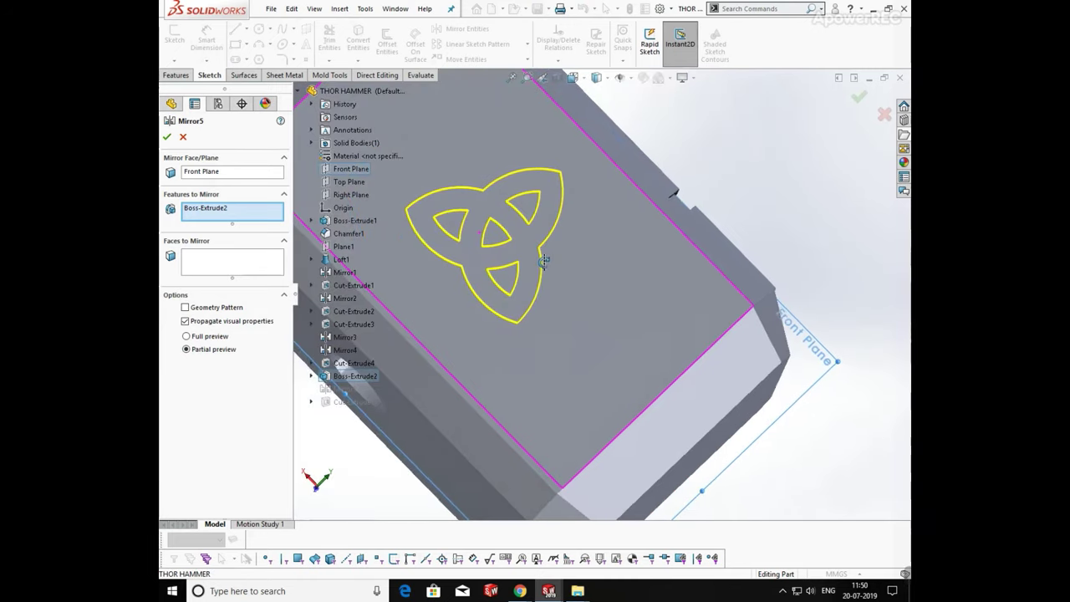
left_click(166, 137)
key("f")
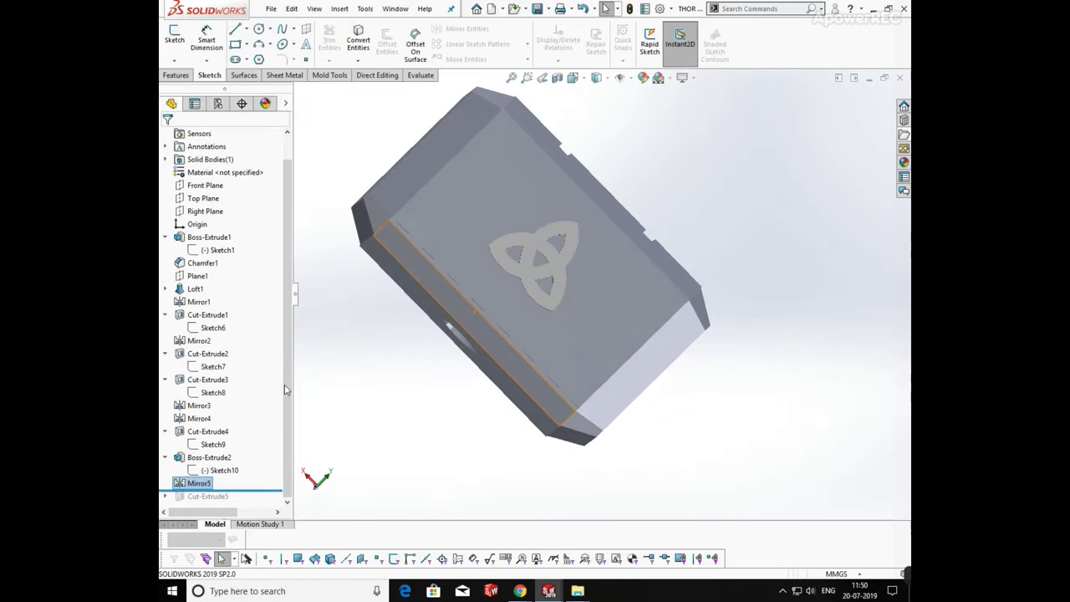
Step: Roll the history forward past Cut-Extrude5 and open its sketch for editing
left_click_drag(243, 490, 243, 507)
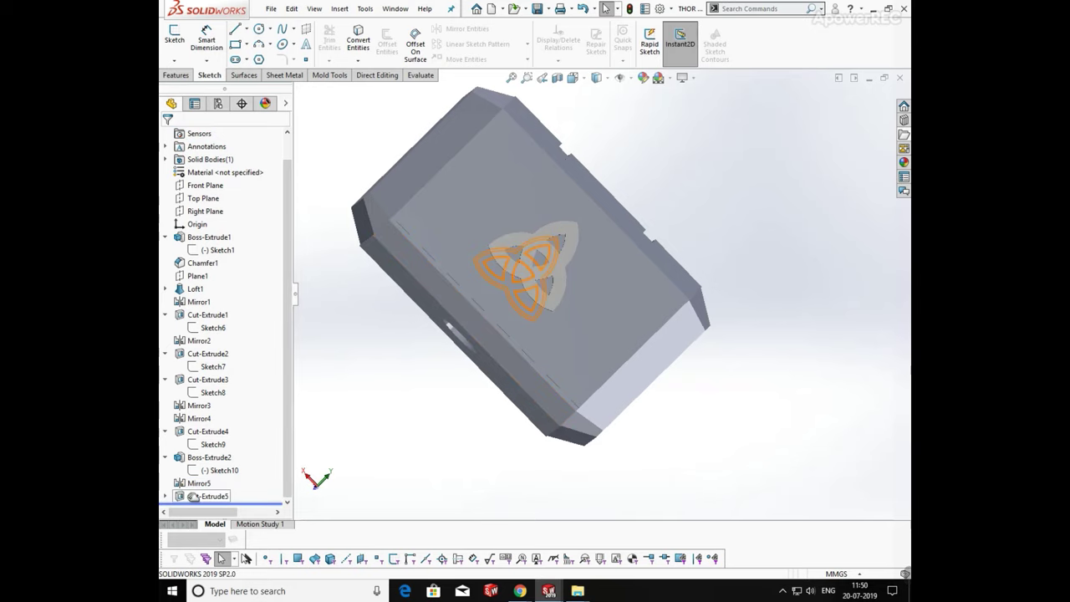
left_click(165, 497)
left_click(201, 497)
left_click(215, 462)
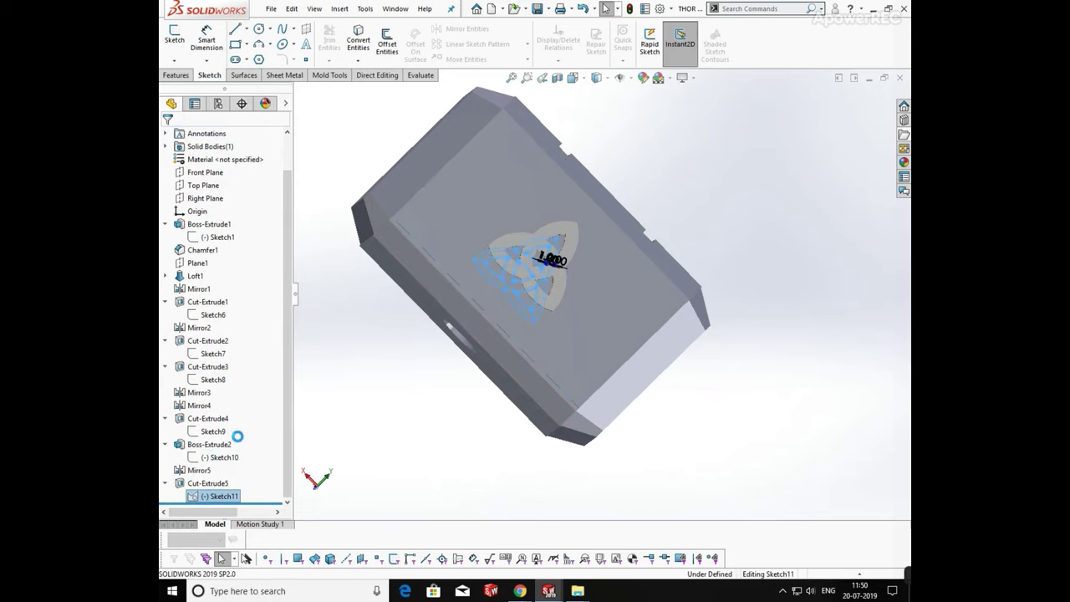
Step: Examine the offset outlines and their dimensions in the trefoil groove sketch, and close the sketch
scroll(658, 318, "down", 10)
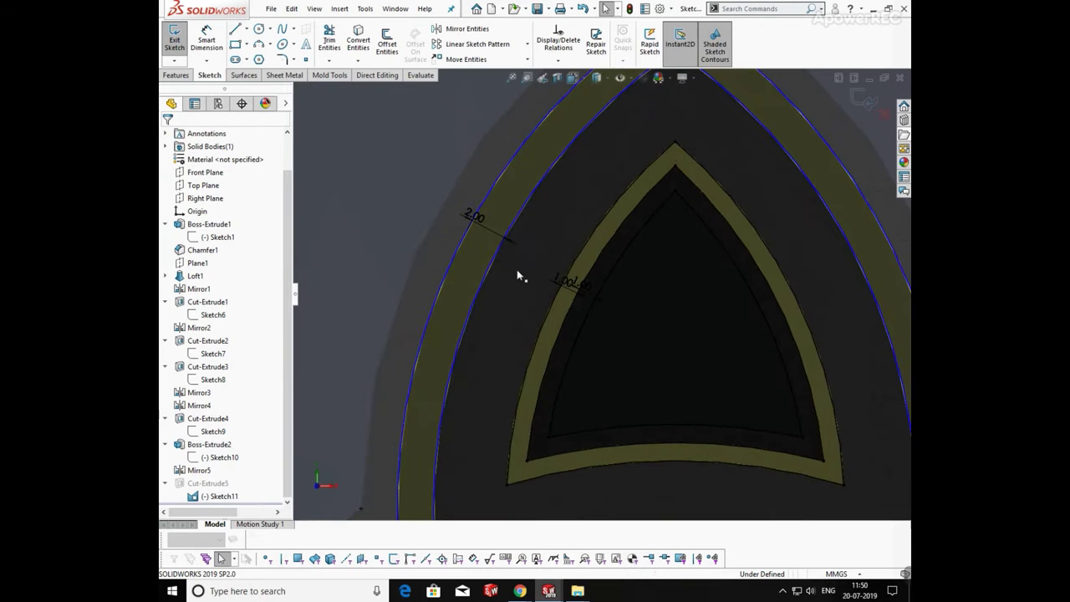
scroll(571, 287, "up", 3)
scroll(540, 277, "down", 6)
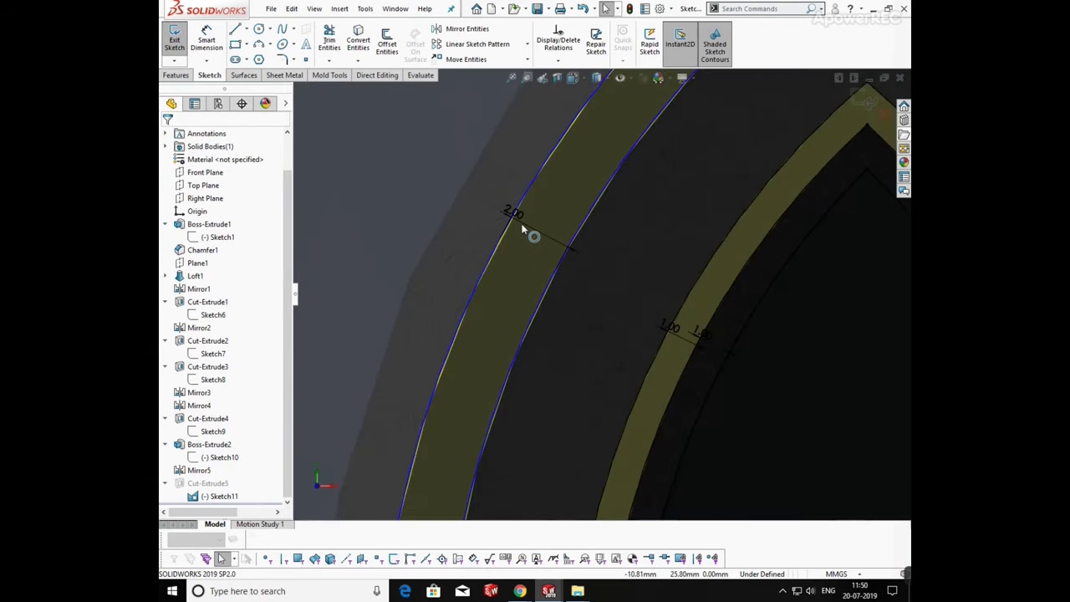
scroll(583, 272, "up", 4)
scroll(669, 311, "down", 4)
scroll(662, 323, "up", 6)
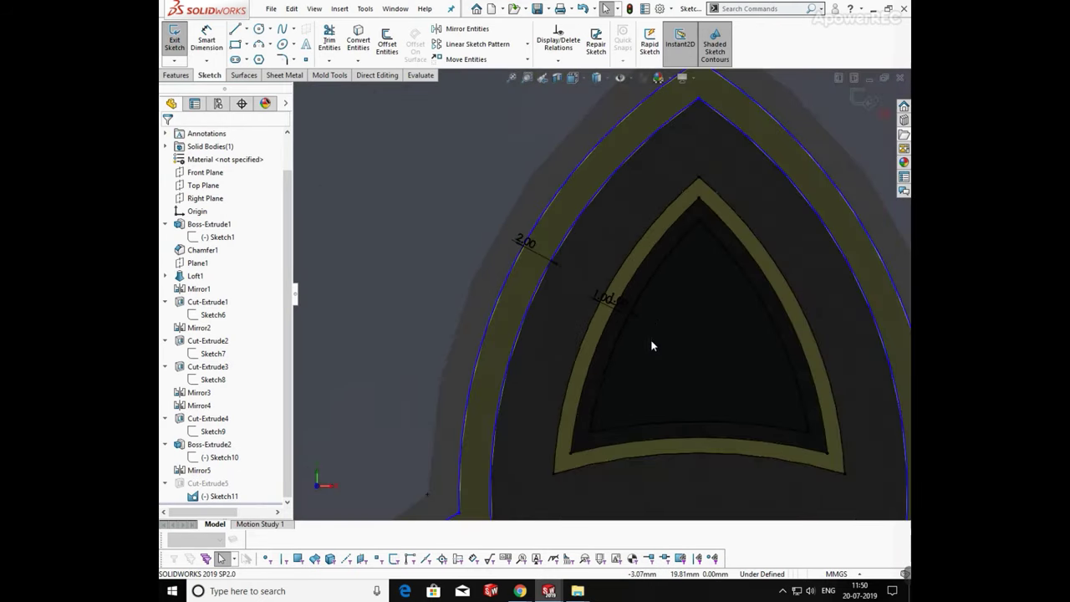
middle_click_drag(645, 318, 635, 377)
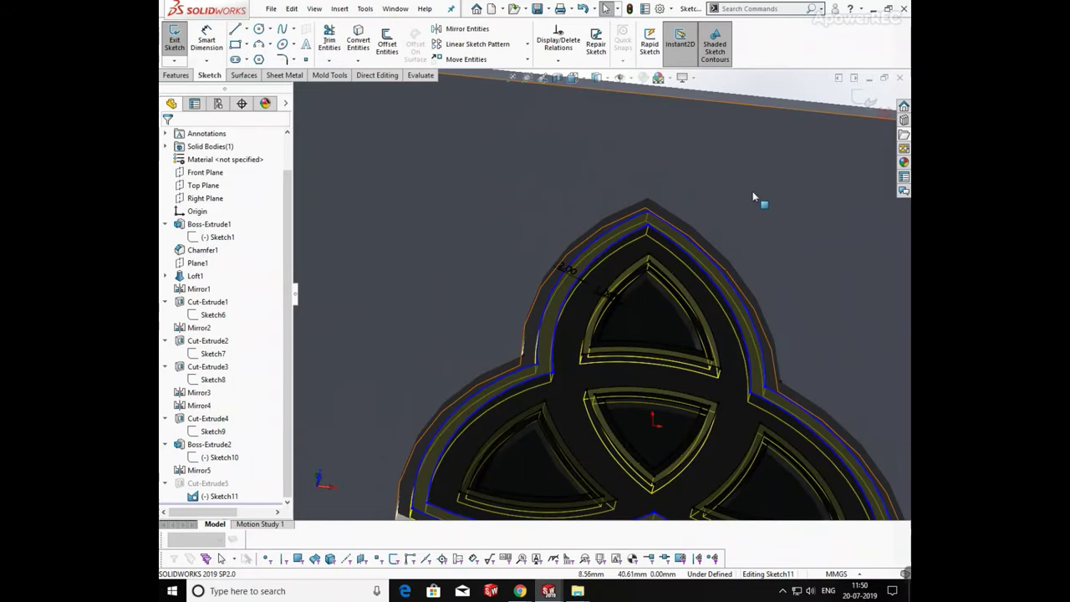
left_click(866, 100)
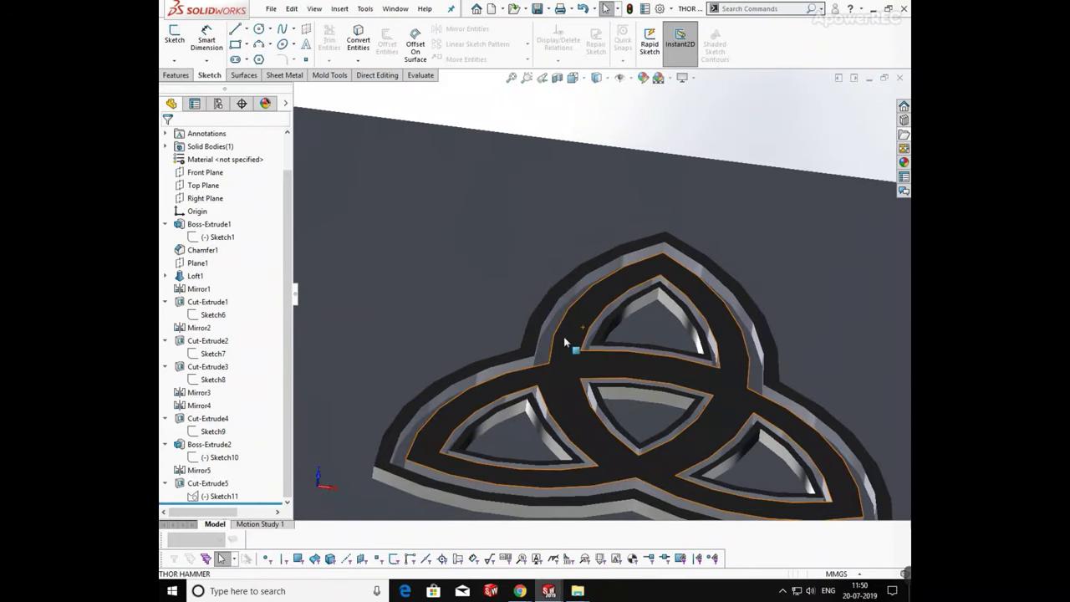
Step: Review the Cut-Extrude5 depth and selected contours on the trefoil emblem, keeping the settings
left_click(218, 484)
left_click(225, 444)
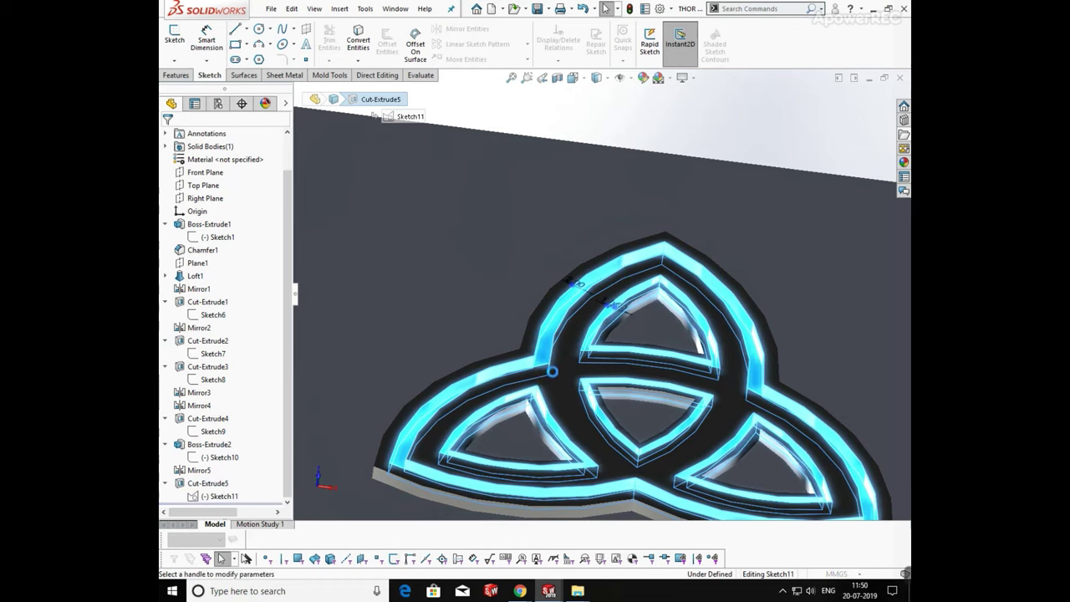
scroll(539, 403, "down", 5)
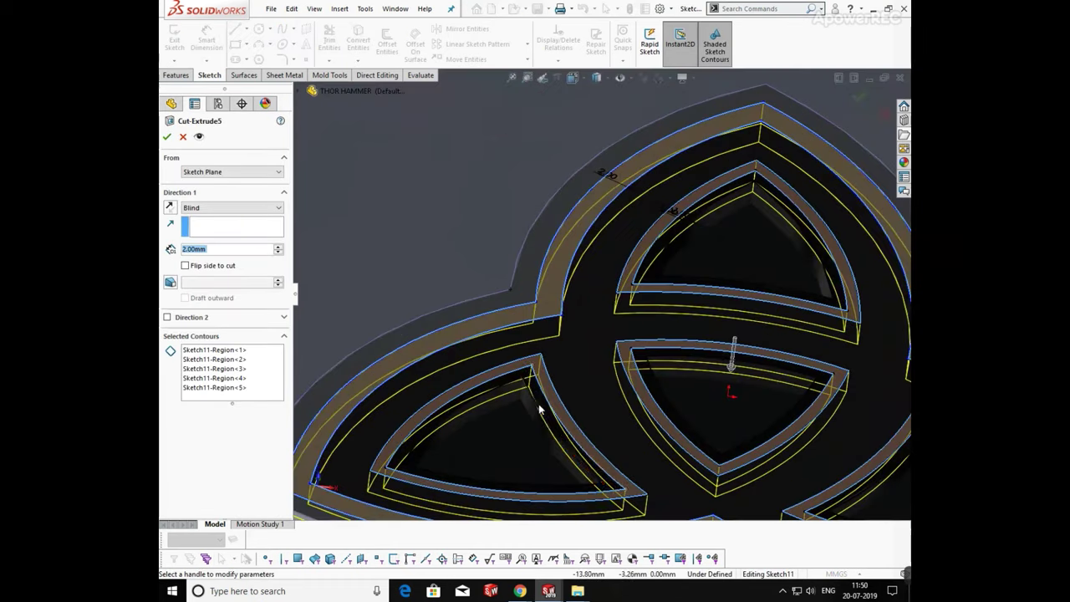
middle_click_drag(545, 399, 502, 351)
left_click(167, 137)
Step: Examine the completed hammer head with its grooves, hole and trefoil emblem from several angles
scroll(606, 364, "up", 8)
middle_click_drag(622, 275, 677, 388)
key("space")
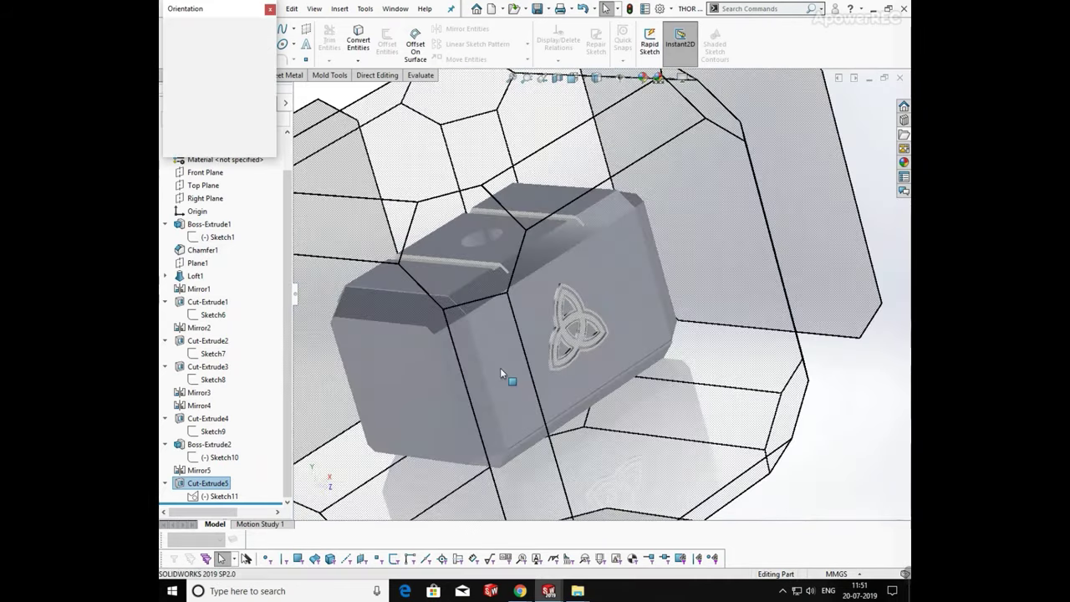
left_click(435, 358)
middle_click_drag(724, 349, 640, 376)
scroll(641, 376, "up", 4)
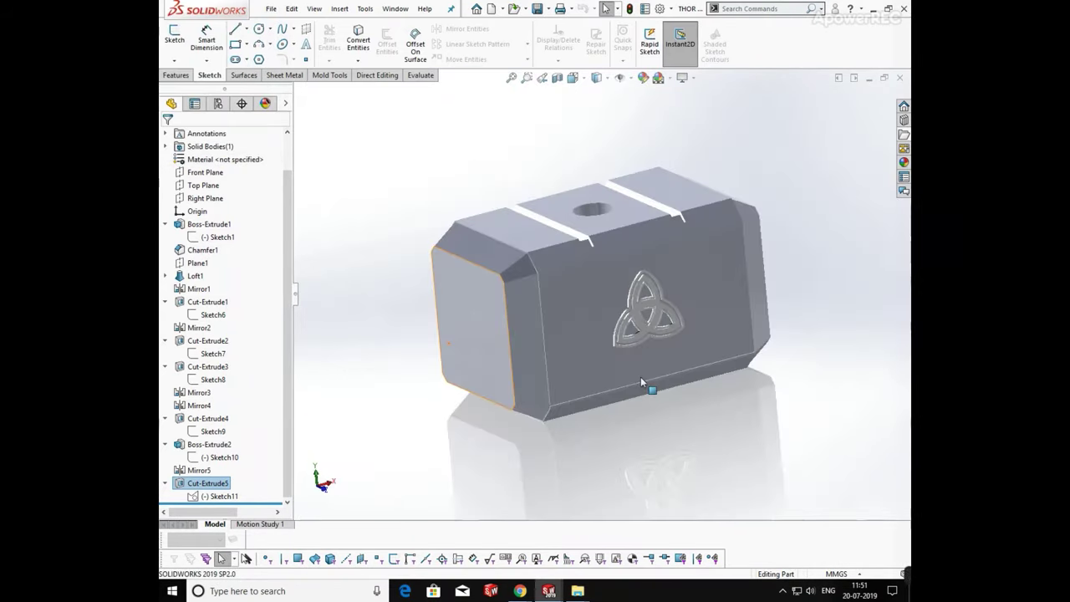
scroll(640, 381, "up", 3)
middle_click_drag(624, 259, 728, 360)
Step: Apply the polished steel metal appearance to the hammer head
left_click(904, 162)
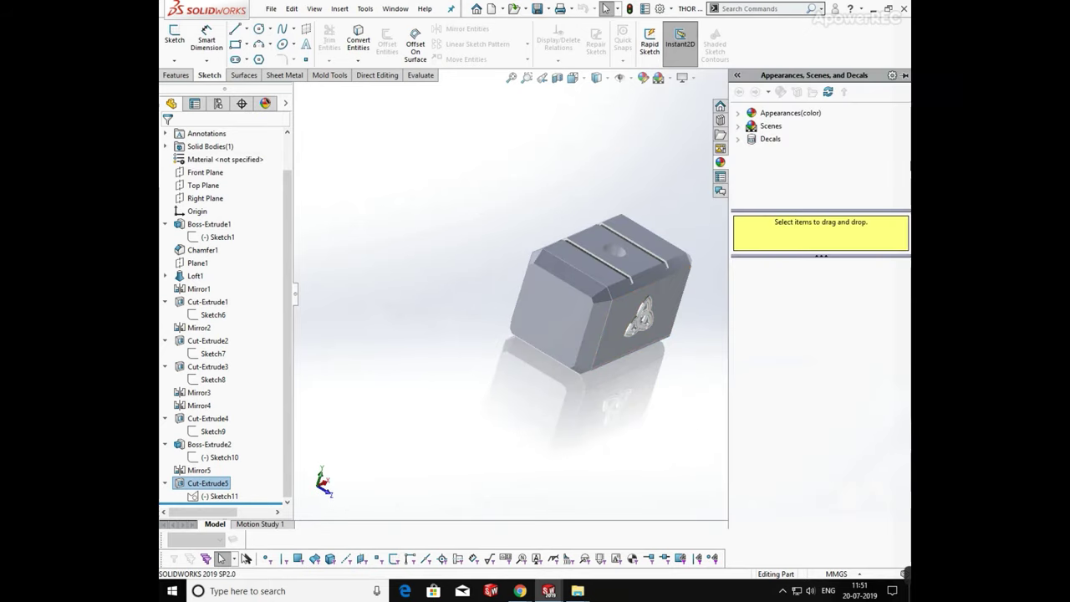
left_click(739, 114)
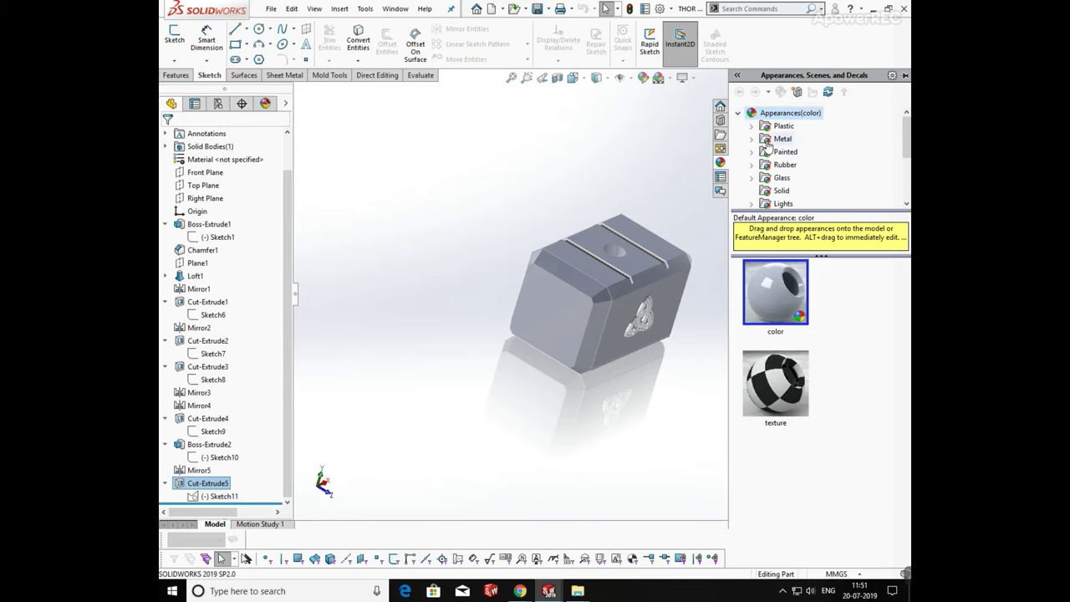
left_click(770, 141)
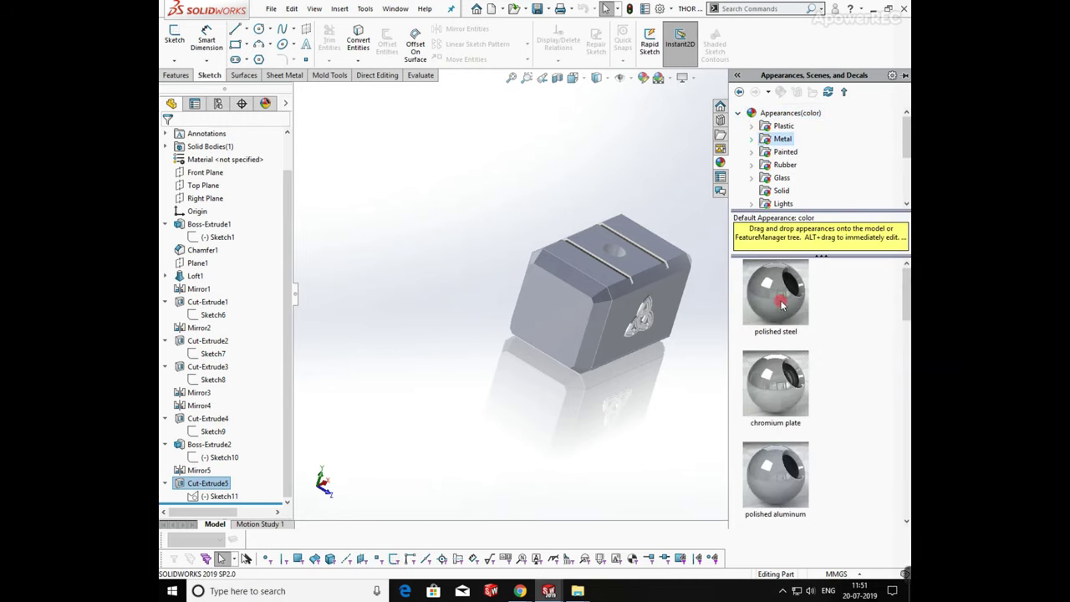
left_click_drag(781, 304, 642, 314)
left_click(658, 310)
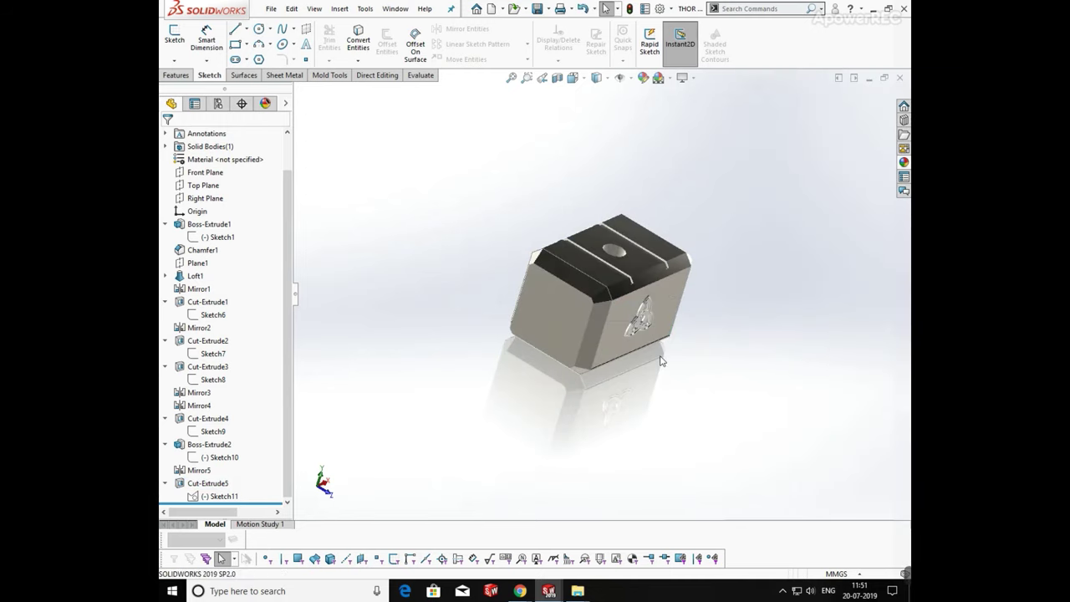
Step: Inspect the polished steel finish on the hammer head from several viewing angles
middle_click_drag(660, 360, 521, 289)
scroll(535, 284, "down", 3)
middle_click_drag(586, 276, 799, 275)
key("space")
left_click(520, 324)
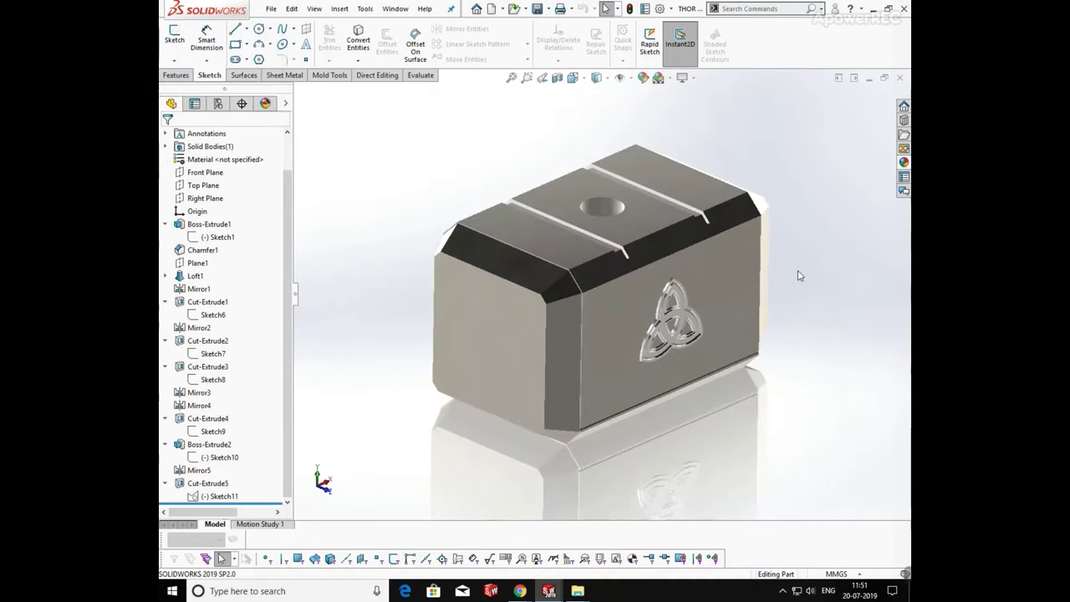
Step: Close the hammer head part and roll the handle part's history forward past Boss-Extrude1
left_click(902, 80)
left_click(533, 276)
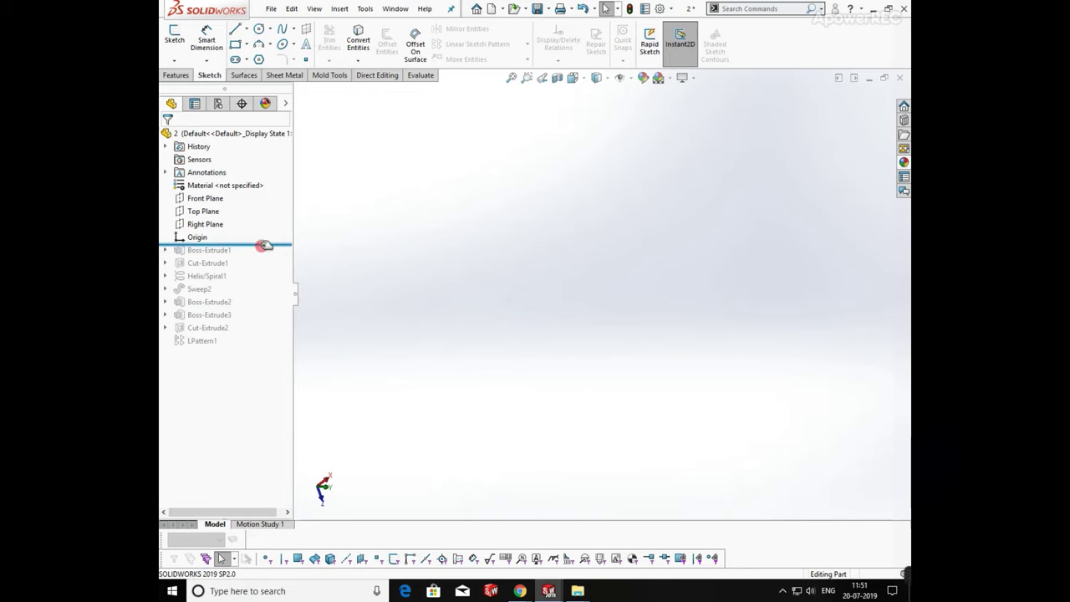
left_click_drag(264, 245, 263, 258)
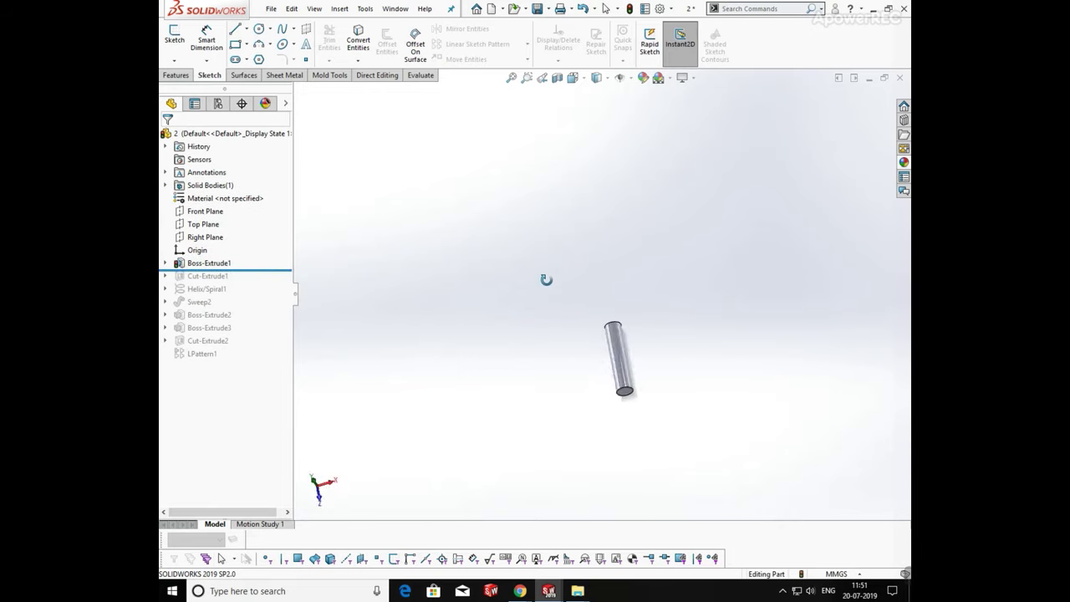
middle_click_drag(546, 280, 587, 333)
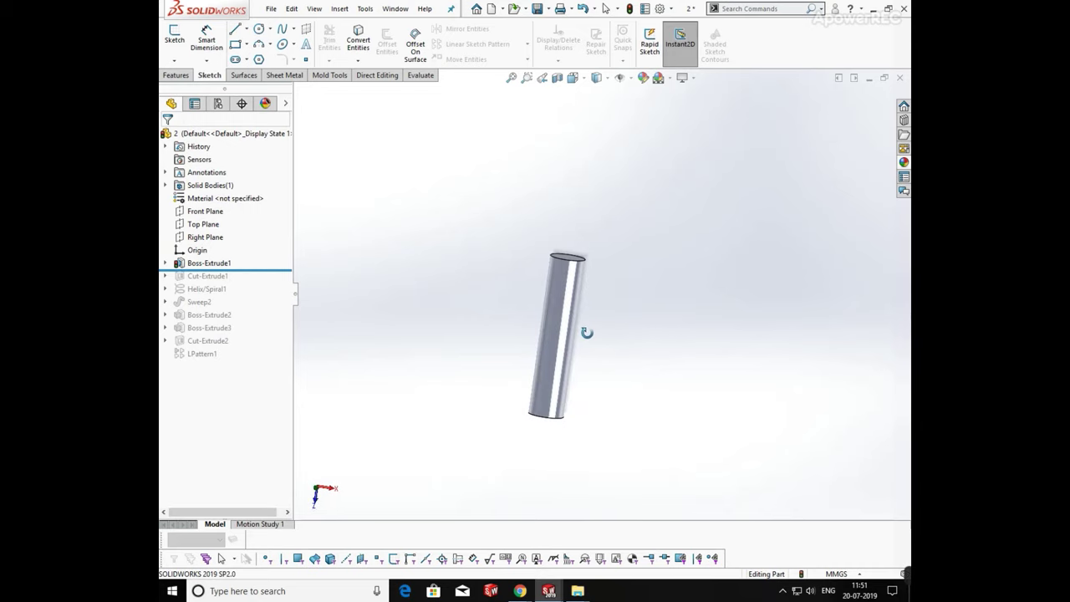
Step: Open the circle sketch under the handle's Boss-Extrude1, check its diameter dimension and close the sketch
left_click(165, 263)
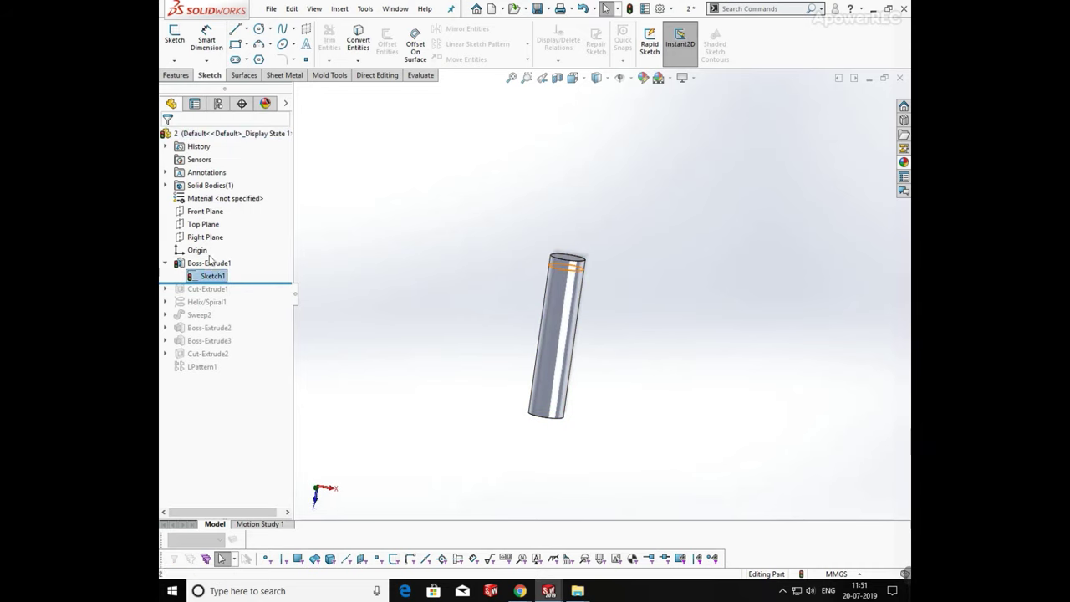
left_click(215, 239)
scroll(460, 275, "down", 3)
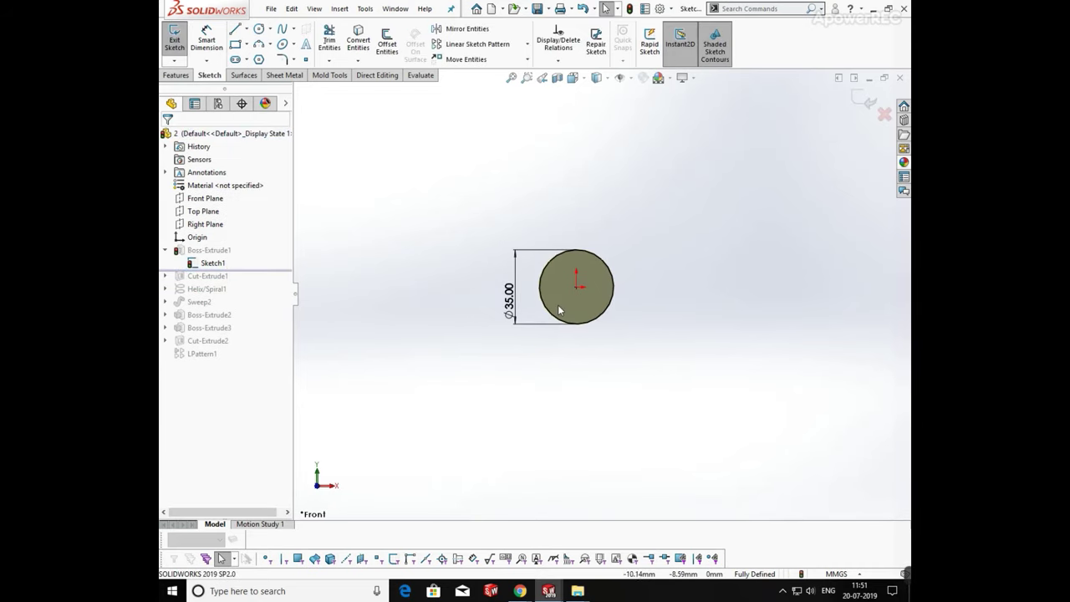
left_click(865, 100)
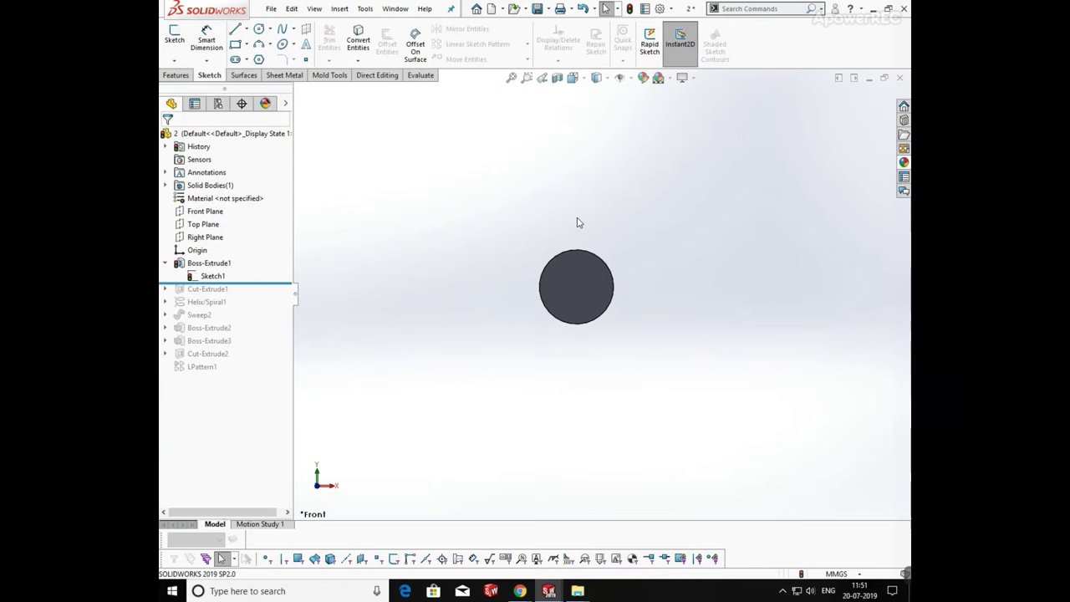
Step: Review the extrusion depths of the handle's Boss-Extrude1 in both directions and accept the feature
left_click(208, 263)
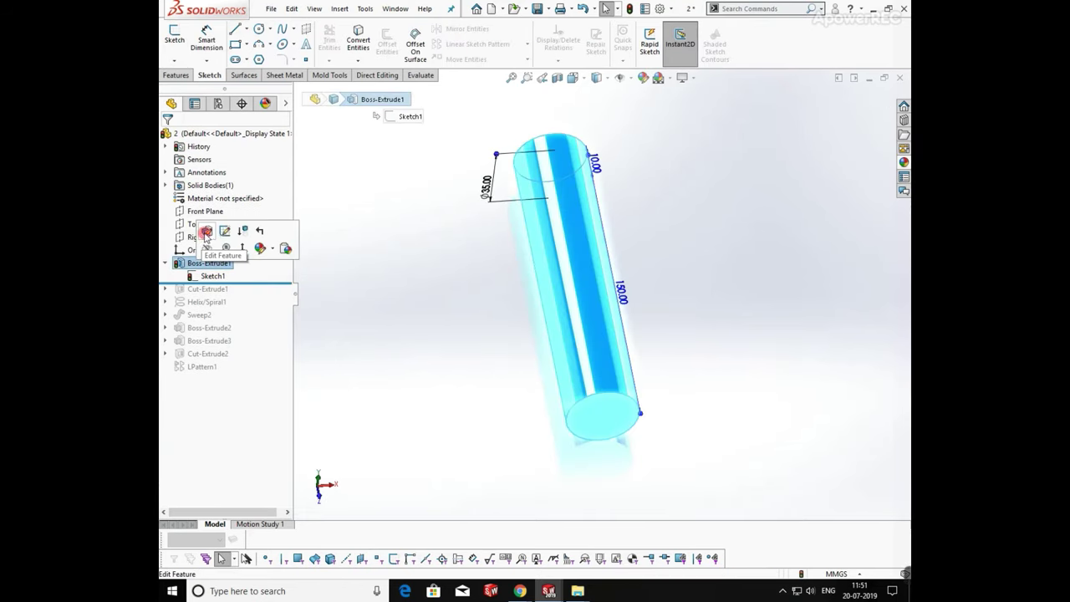
left_click(206, 232)
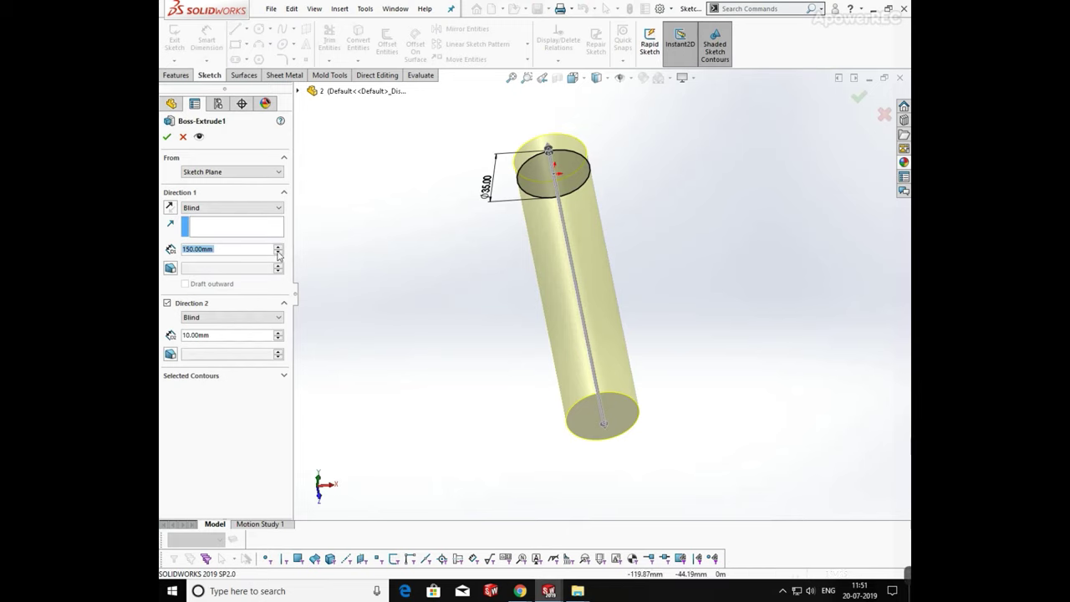
middle_click_drag(505, 251, 528, 346)
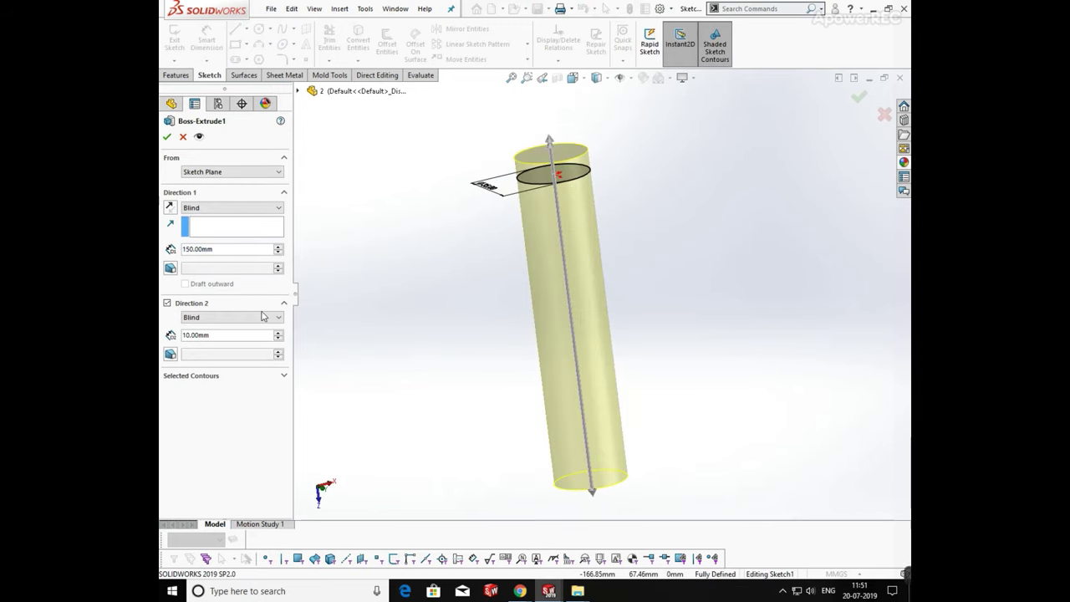
left_click(168, 138)
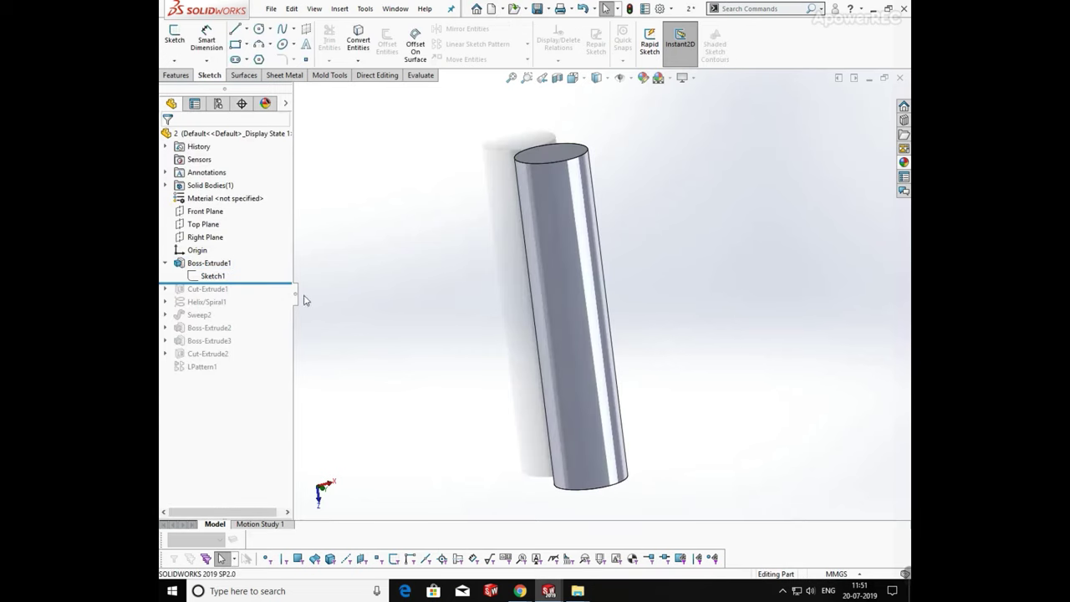
Step: Roll the handle's history forward past Cut-Extrude1 and open its circle sketch for editing
left_click_drag(260, 286, 264, 298)
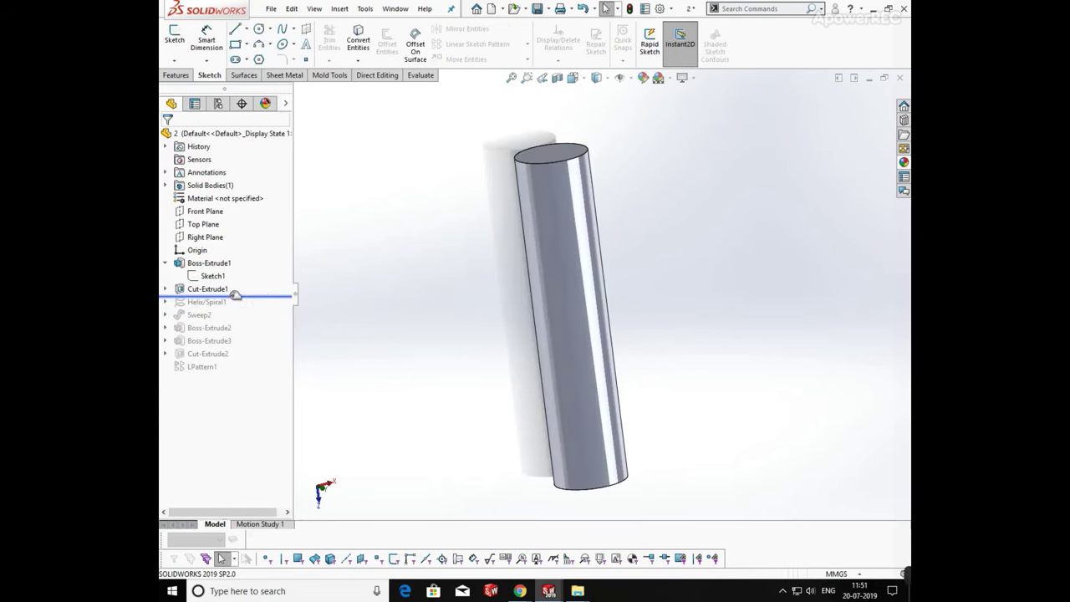
left_click(181, 290)
left_click(201, 303)
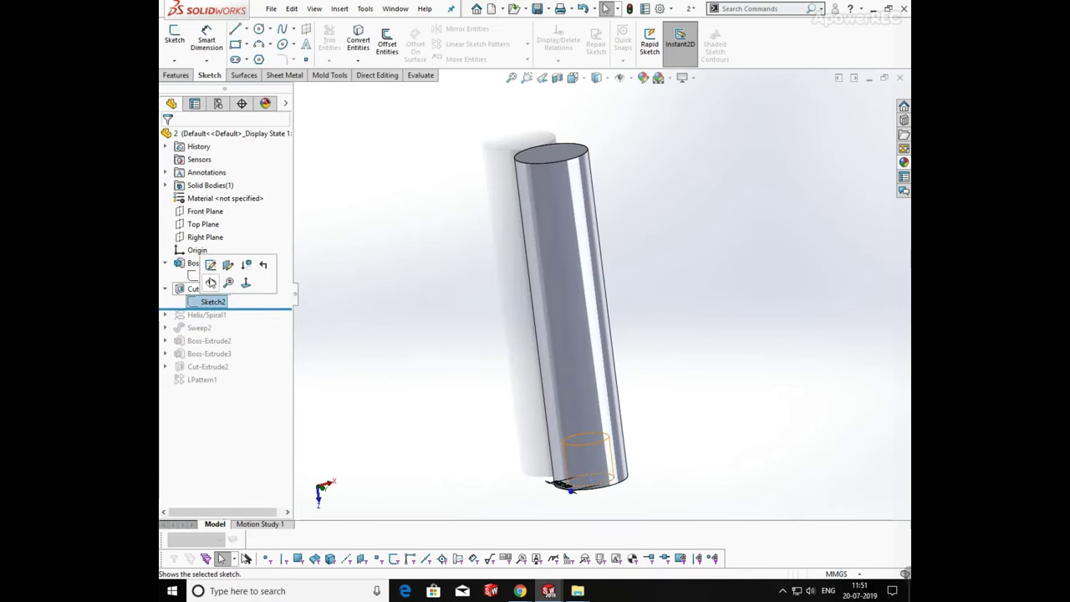
left_click(228, 262)
scroll(562, 298, "down", 5)
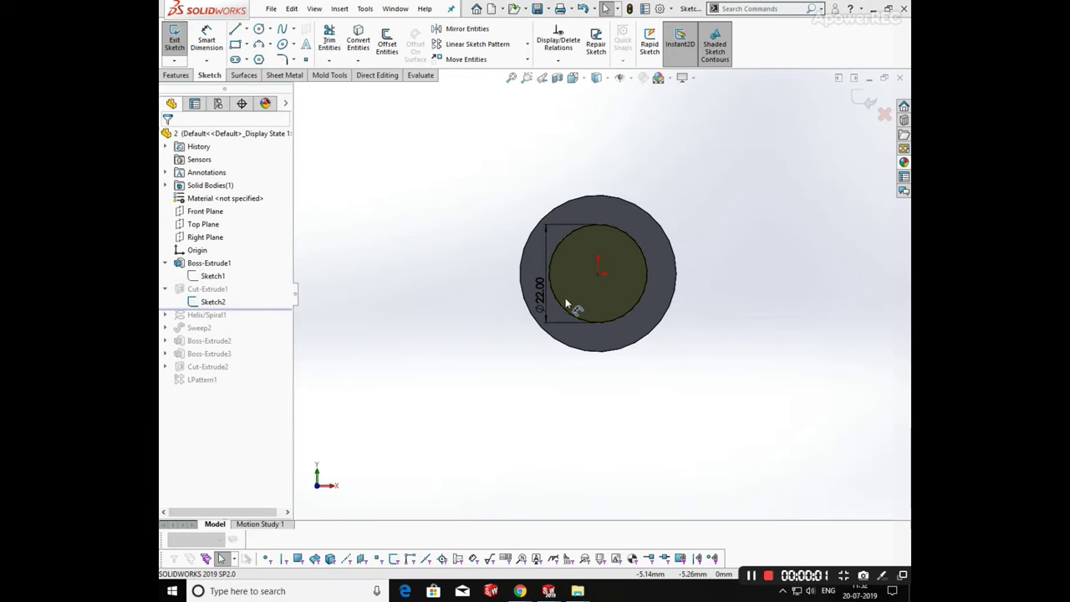
Step: Close the Cut-Extrude1 circle sketch, review the blind depth of Cut-Extrude1 and accept the feature
left_click(867, 99)
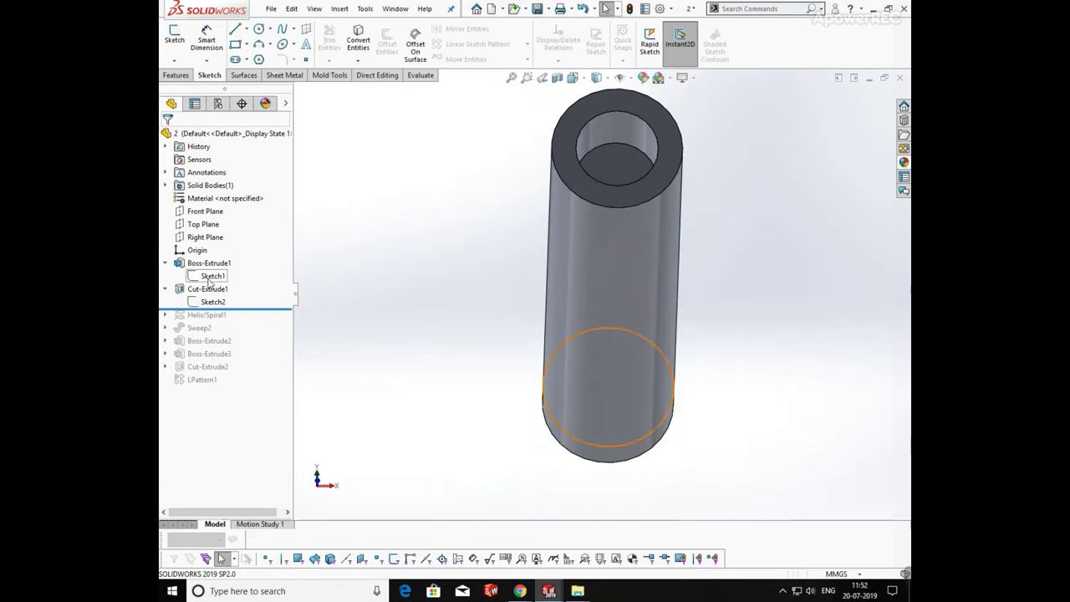
left_click(207, 289)
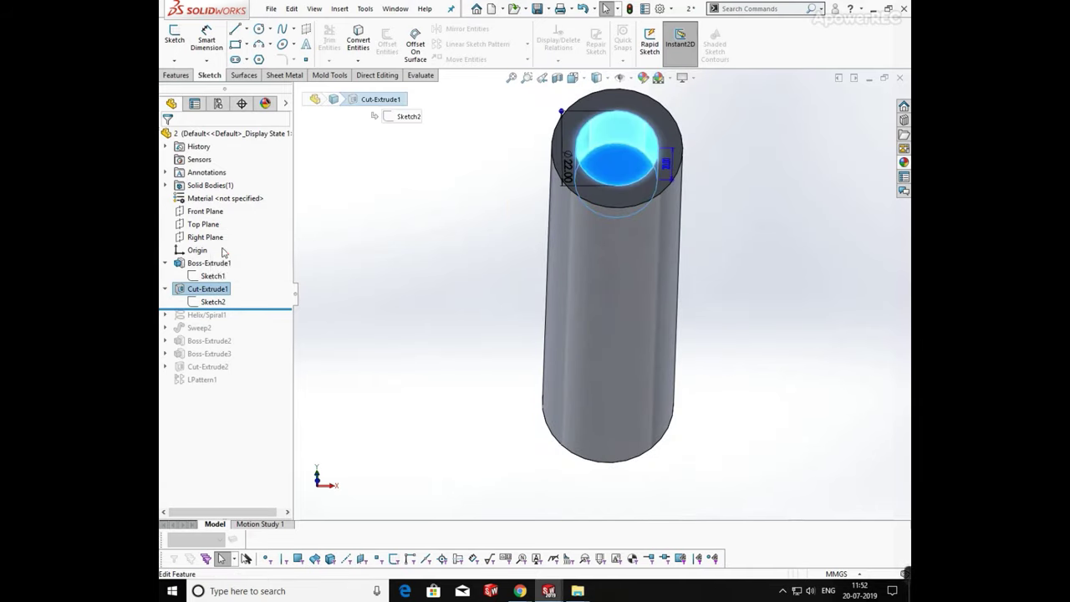
right_click(214, 290)
left_click(209, 248)
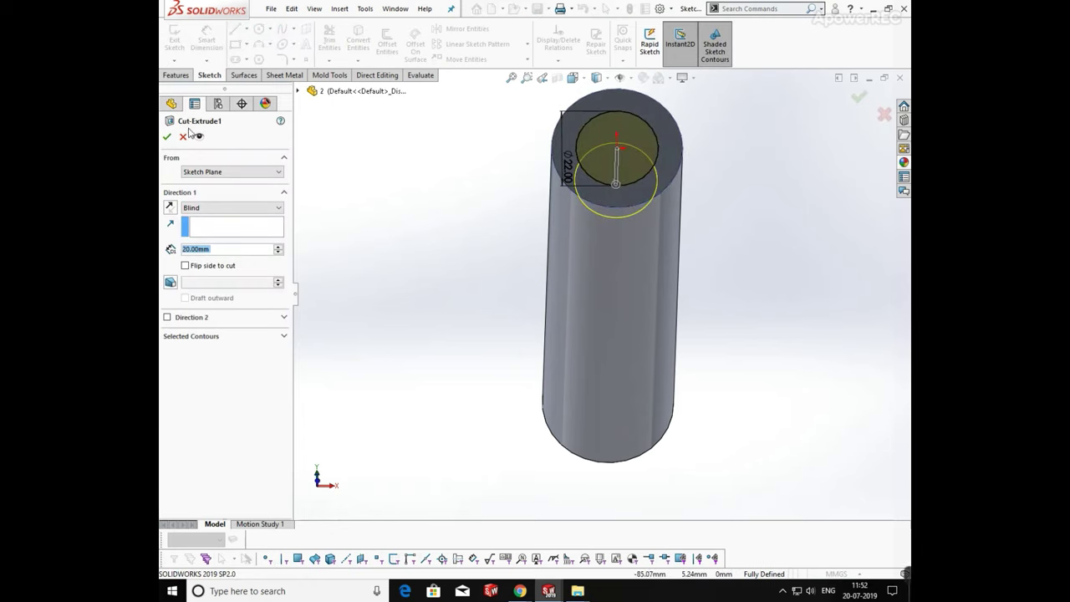
left_click(167, 136)
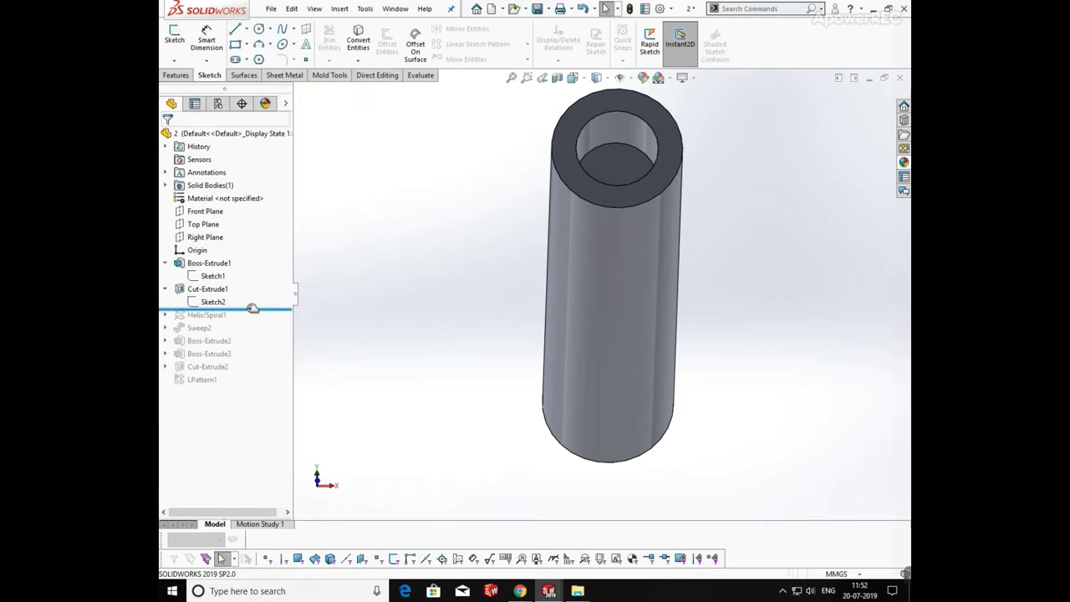
Step: Roll the handle's history forward past Helix/Spiral1, review its pitch, revolutions, start angle and direction, and accept it
left_click_drag(251, 306, 249, 318)
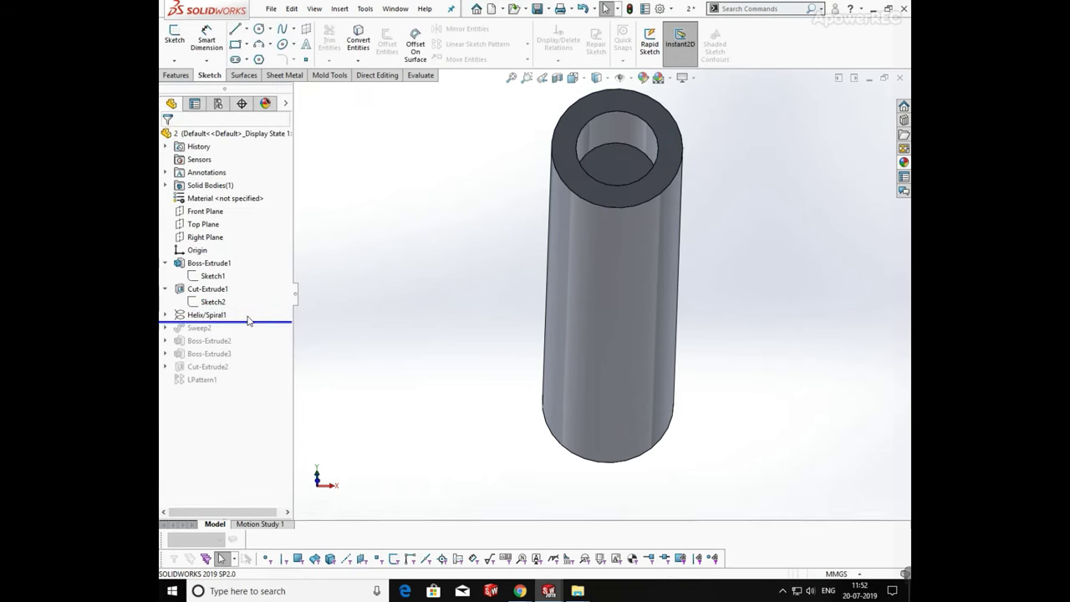
left_click(197, 316)
left_click(208, 286)
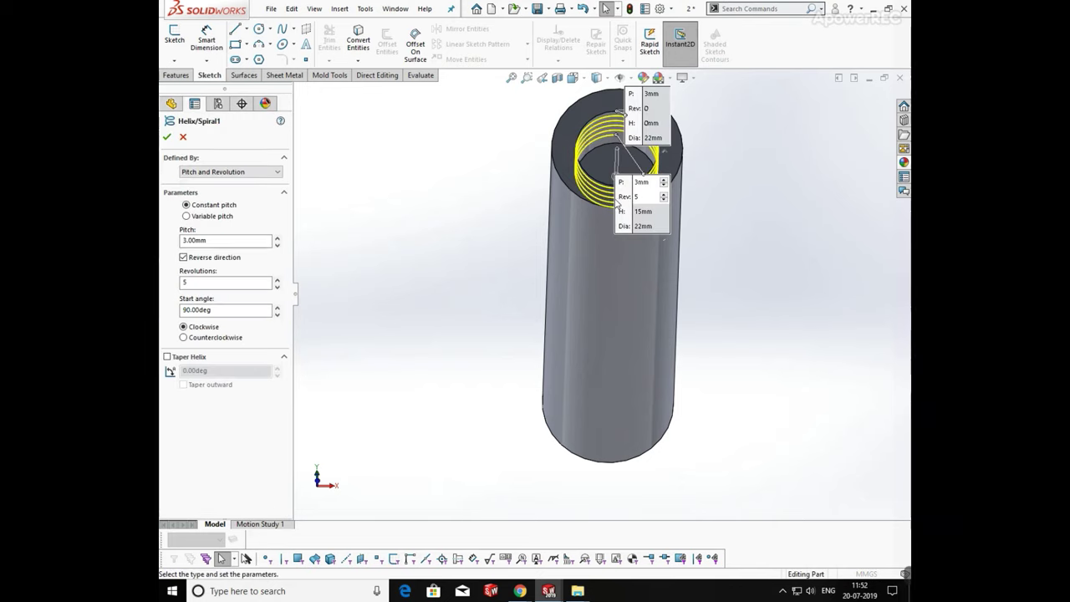
scroll(633, 153, "down", 3)
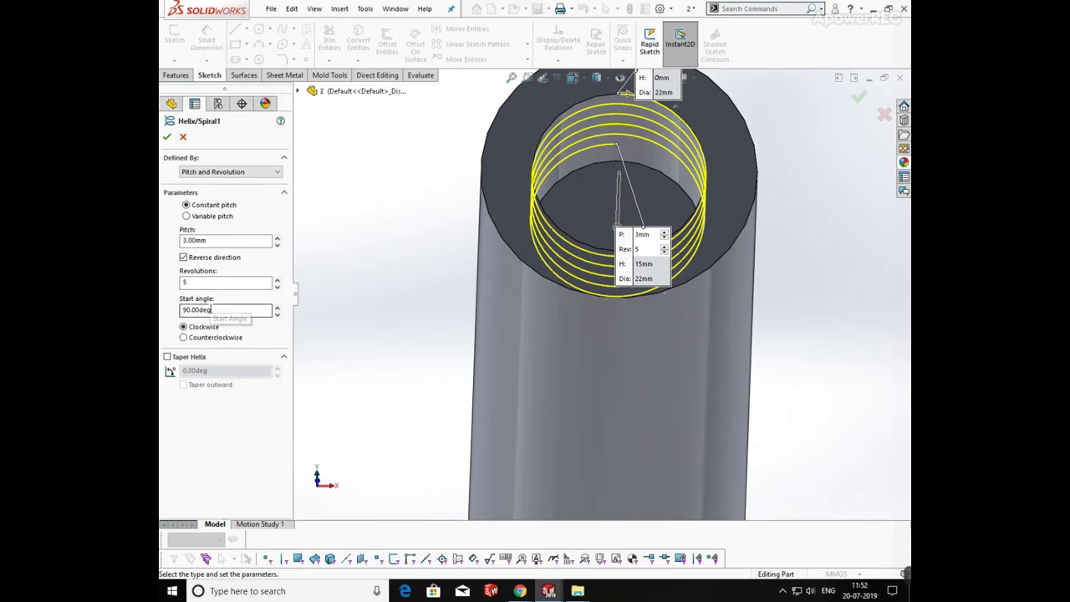
scroll(590, 293, "up", 3)
middle_click_drag(689, 245, 622, 220)
scroll(623, 219, "down", 3)
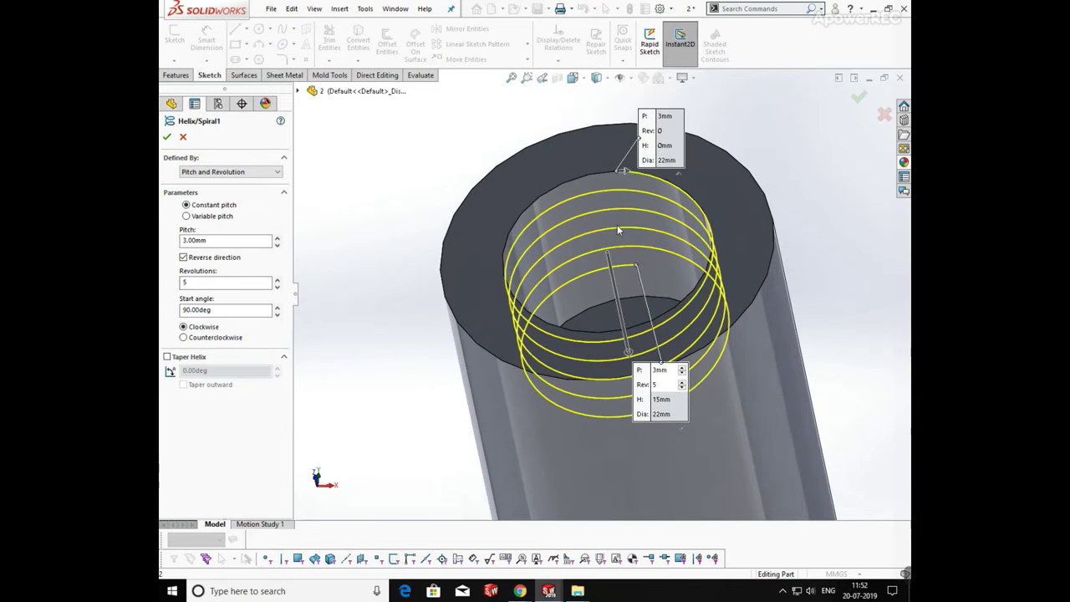
left_click(168, 137)
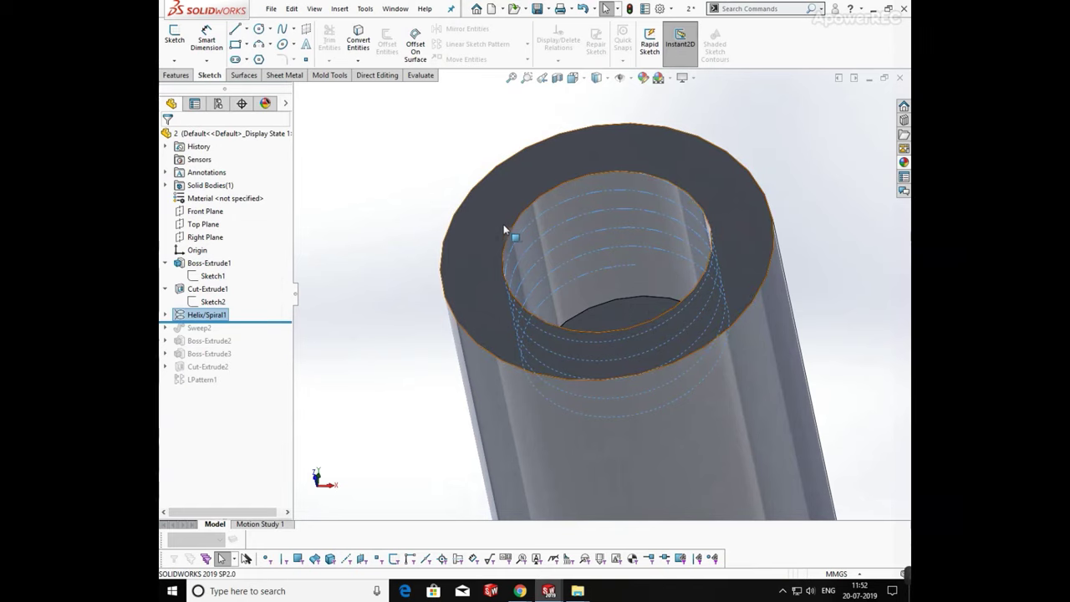
Step: Roll the history forward past Sweep2 and open its thread profile sketch, viewed face-on at the handle's bored end
left_click_drag(249, 319, 243, 332)
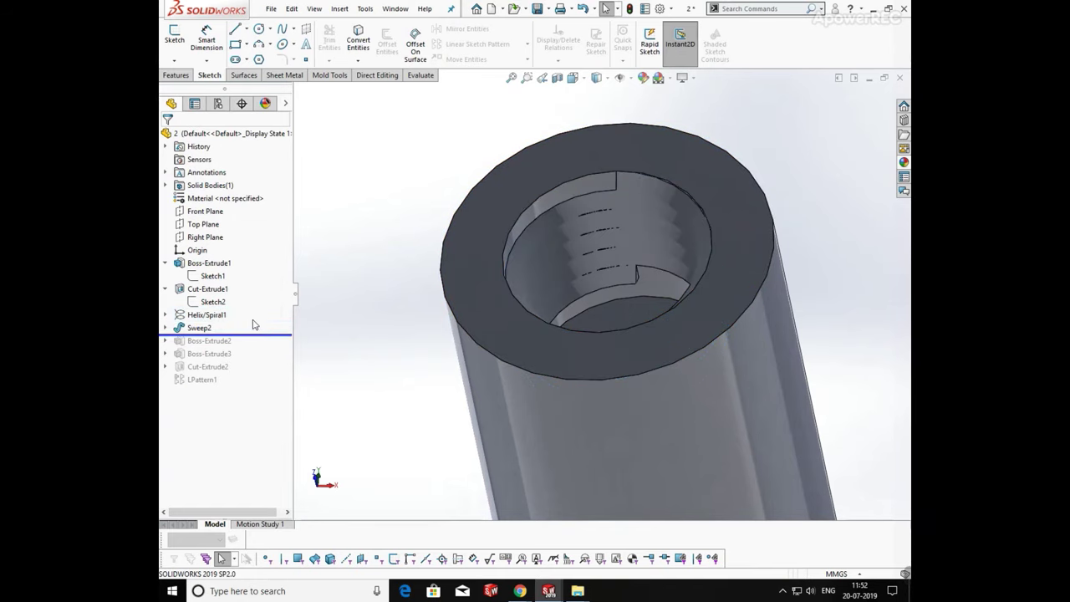
left_click(167, 328)
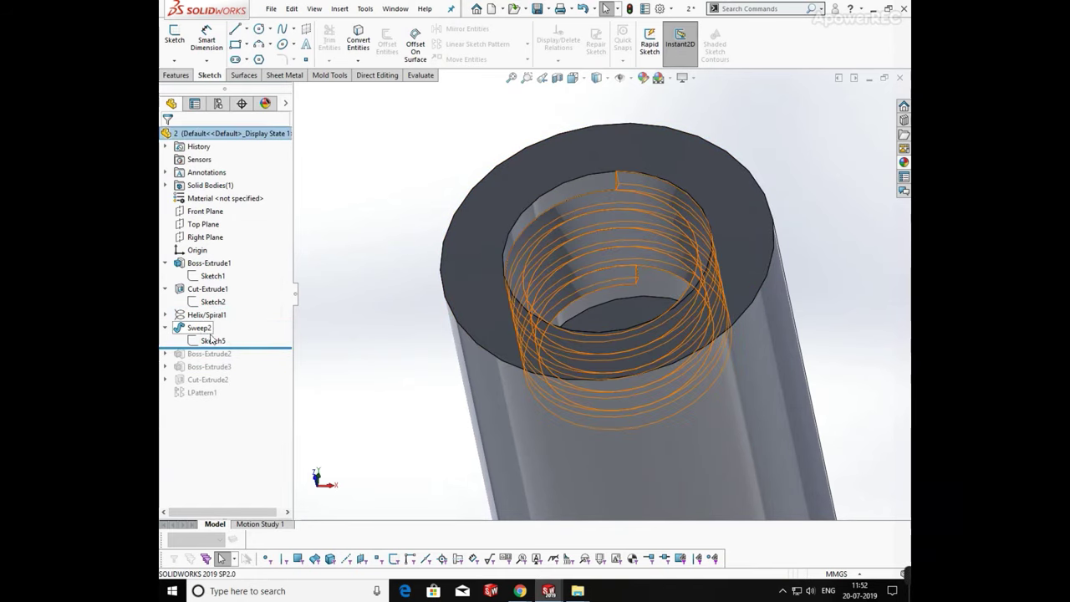
left_click(212, 340)
left_click(226, 302)
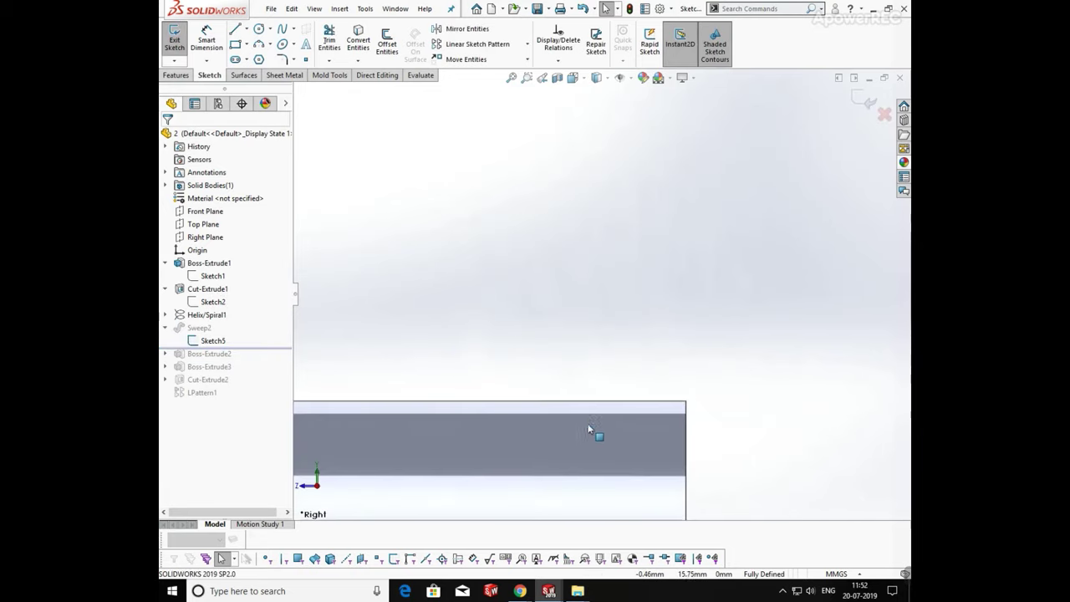
scroll(590, 430, "up", 5)
middle_click_drag(488, 313, 454, 468)
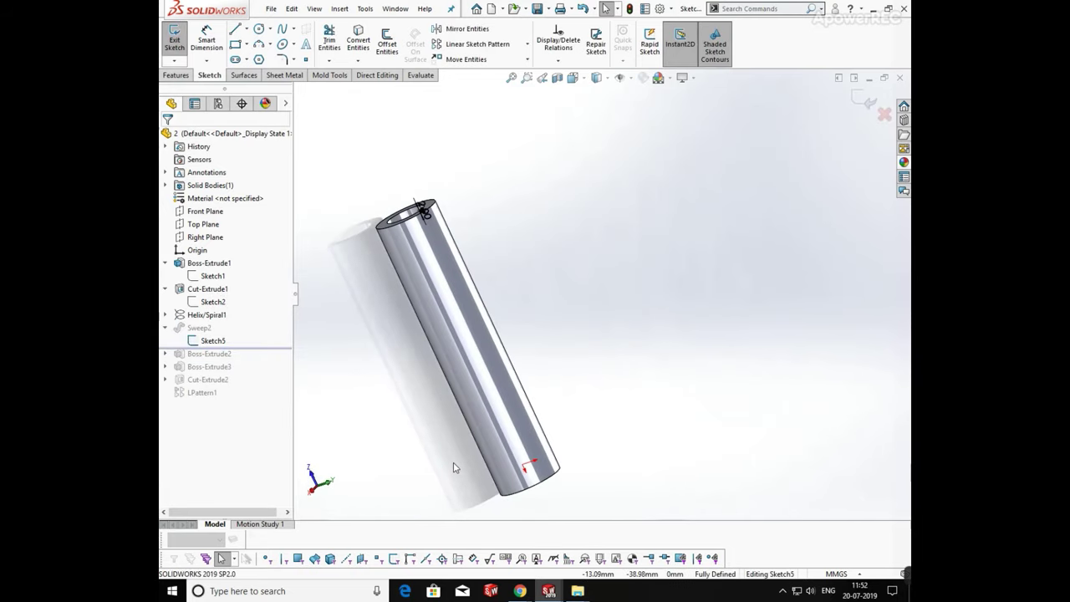
key("space")
left_click(477, 365)
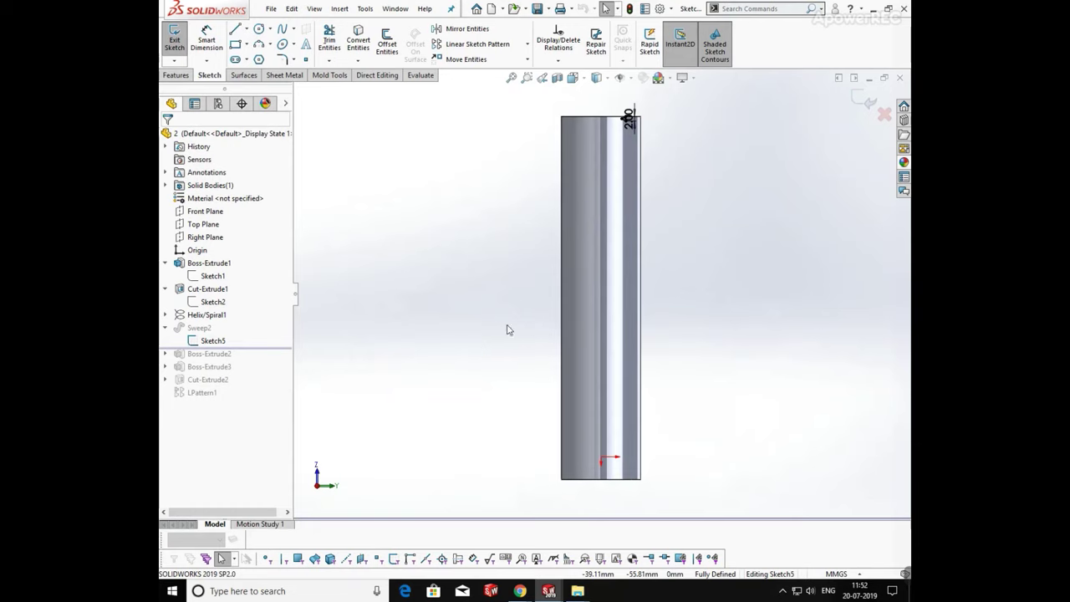
scroll(630, 138, "down", 6)
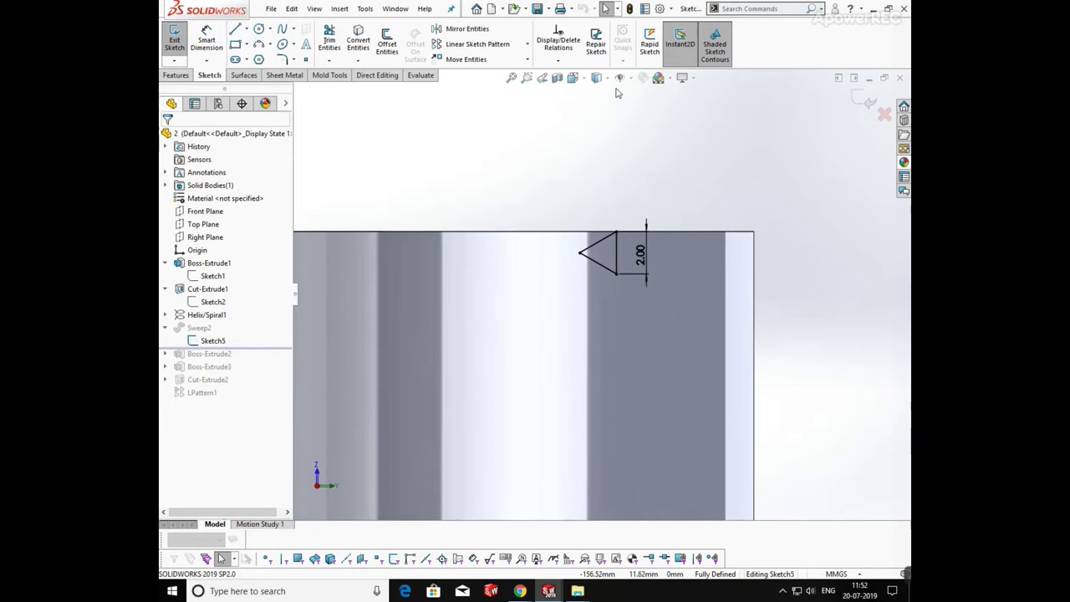
Step: Show temporary axes and hidden lines to examine the triangular thread profile against the bore, and close the sketch
left_click(620, 78)
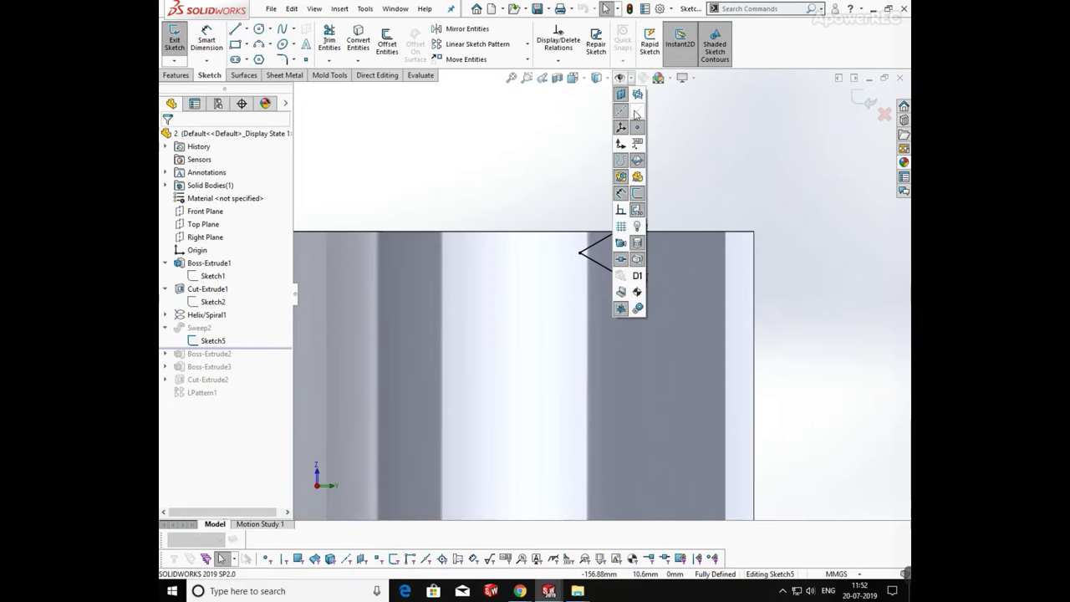
left_click(636, 111)
key("z")
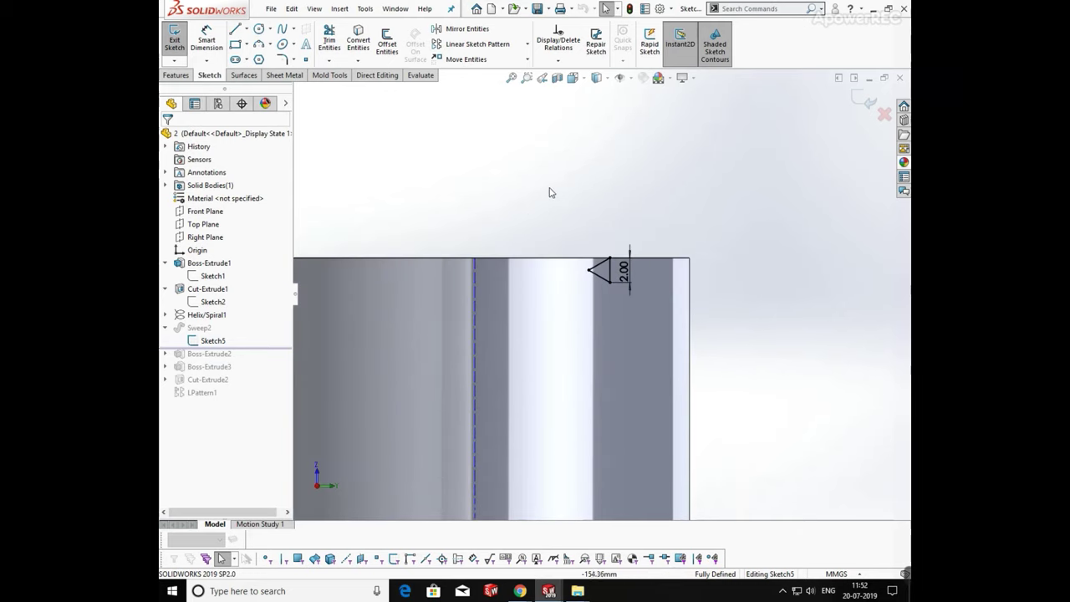
left_click(600, 84)
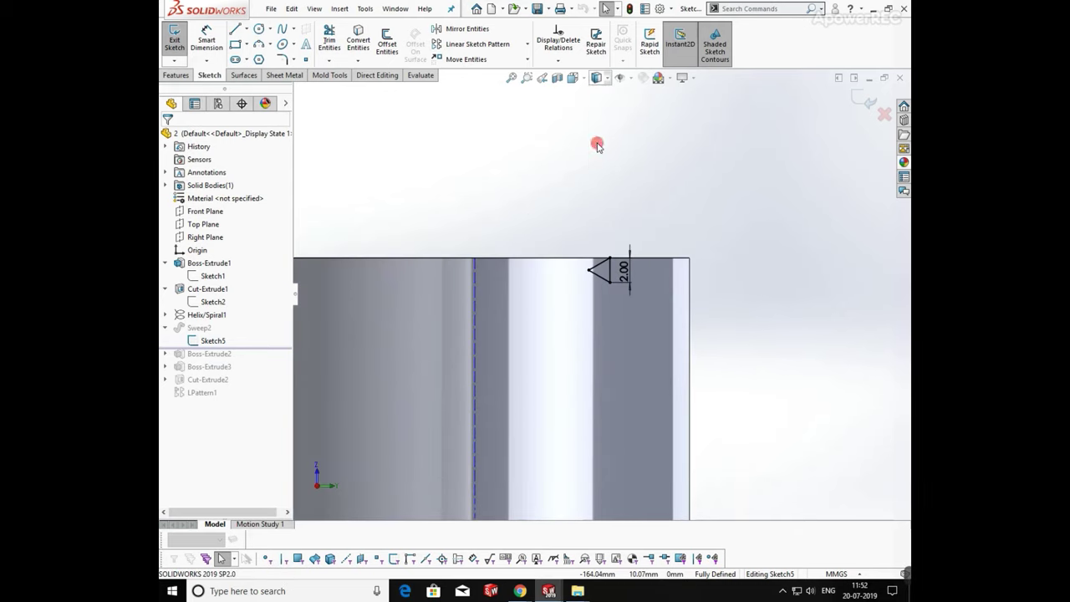
left_click(597, 145)
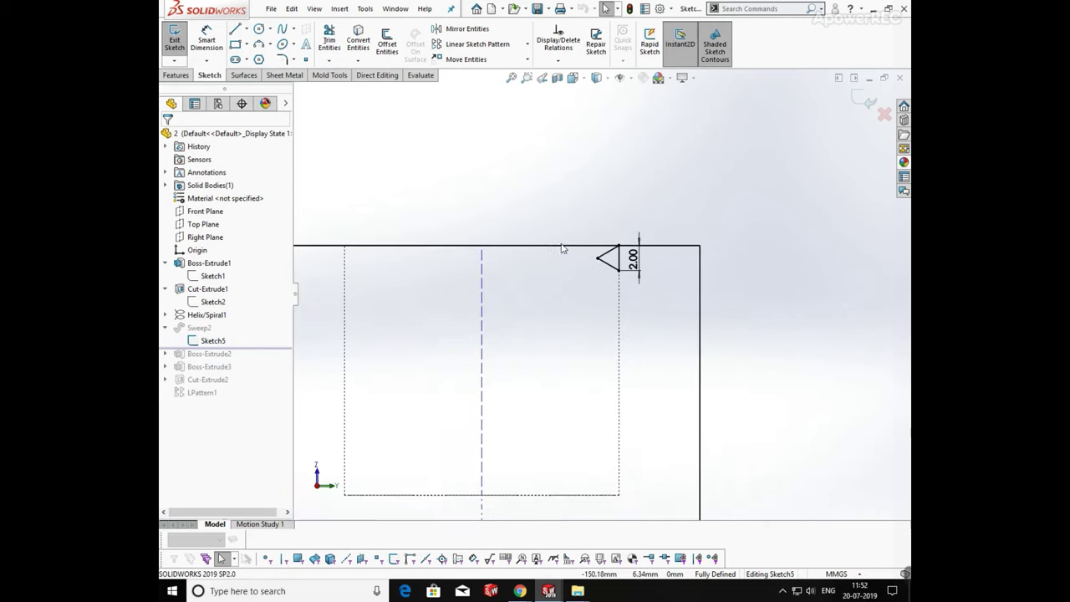
left_click(849, 108)
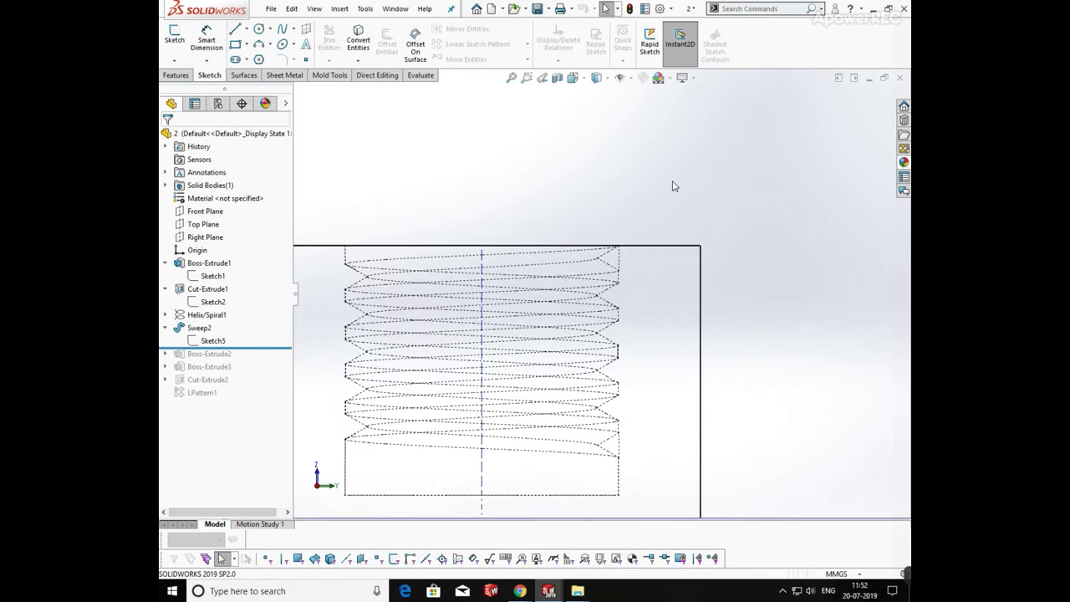
Step: Restore the shaded-with-edges display and inspect the swept internal thread in the handle's bore
middle_click_drag(616, 279, 607, 330)
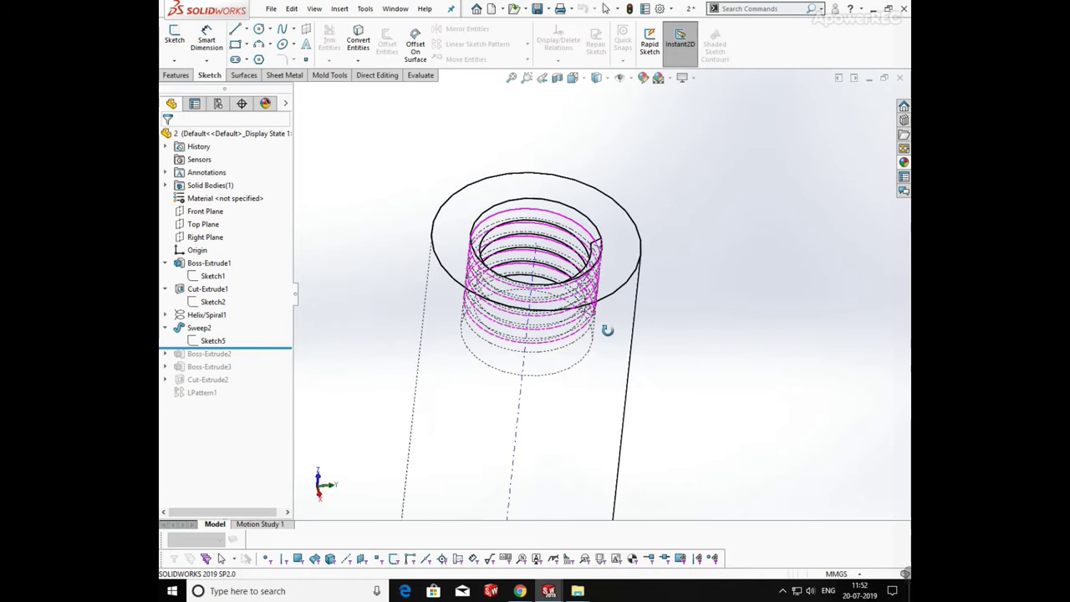
left_click(601, 79)
left_click(598, 100)
middle_click_drag(588, 267, 628, 348)
scroll(583, 266, "down", 3)
middle_click_drag(581, 279, 459, 125)
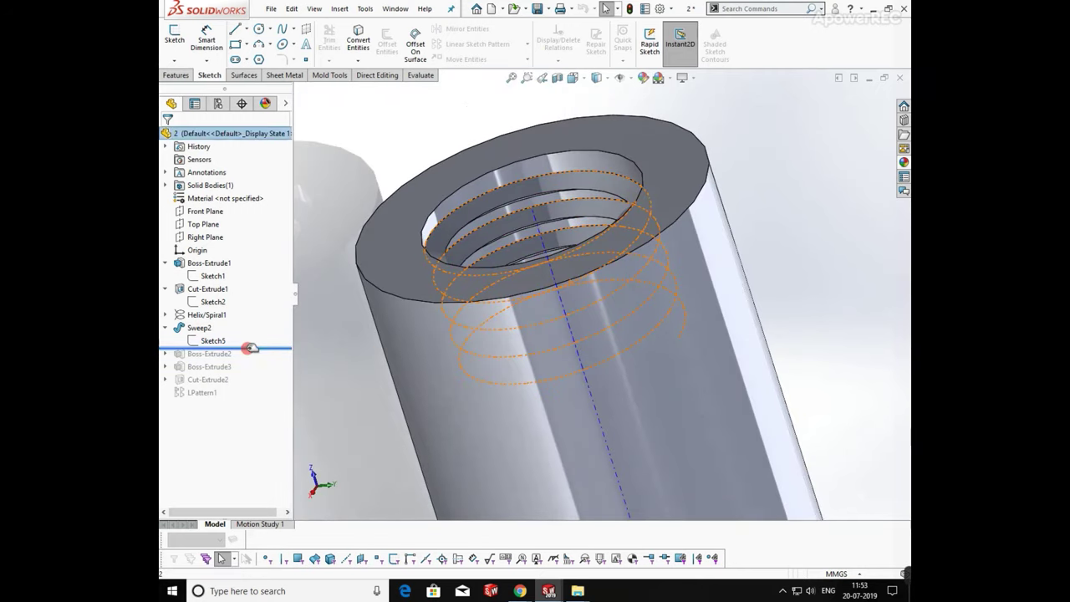
Step: Roll the handle's history forward past Boss-Extrude2 and expand that feature to list its sketch
left_click_drag(251, 349, 251, 360)
scroll(626, 410, "down", 6)
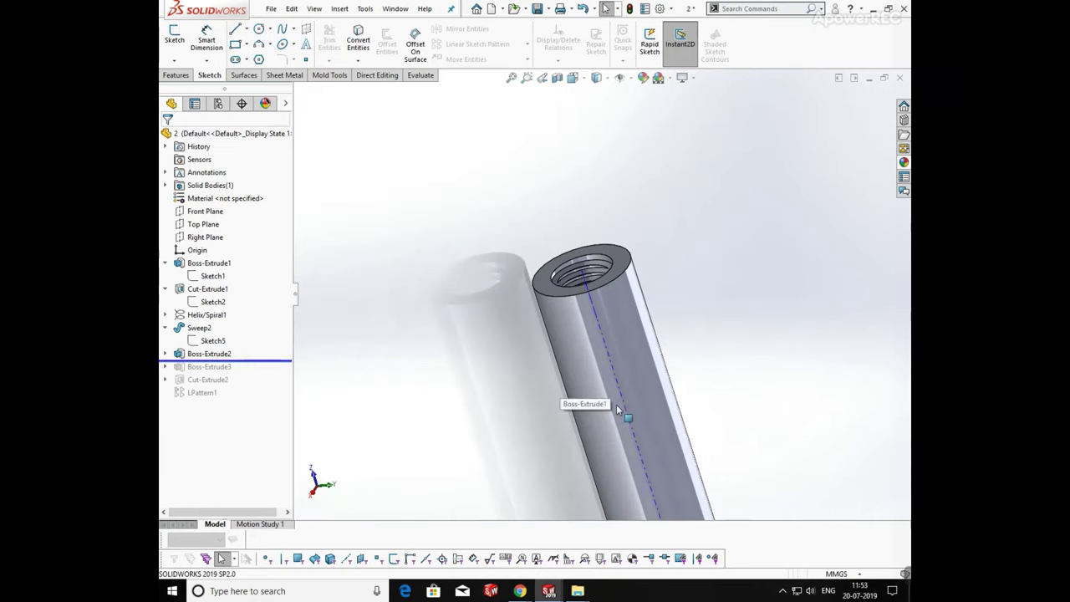
scroll(619, 383, "up", 5)
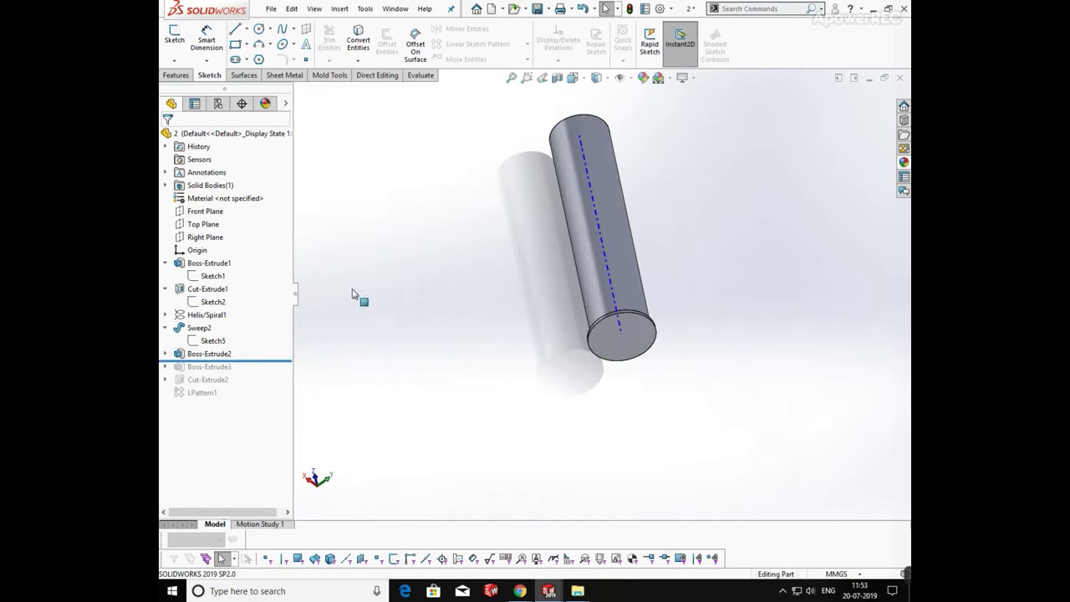
left_click(165, 354)
left_click(203, 365)
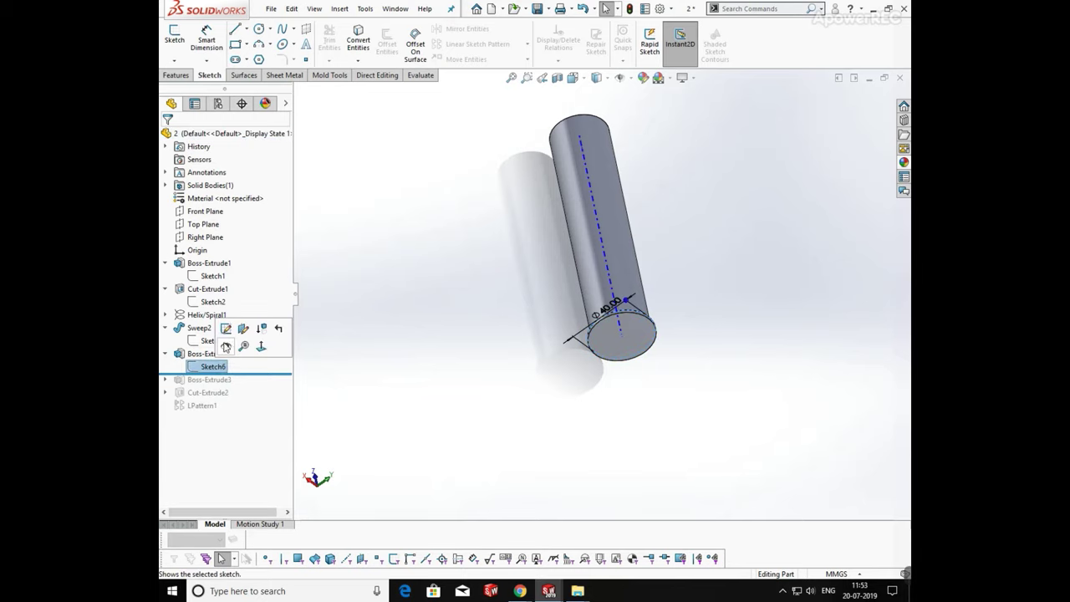
left_click(235, 328)
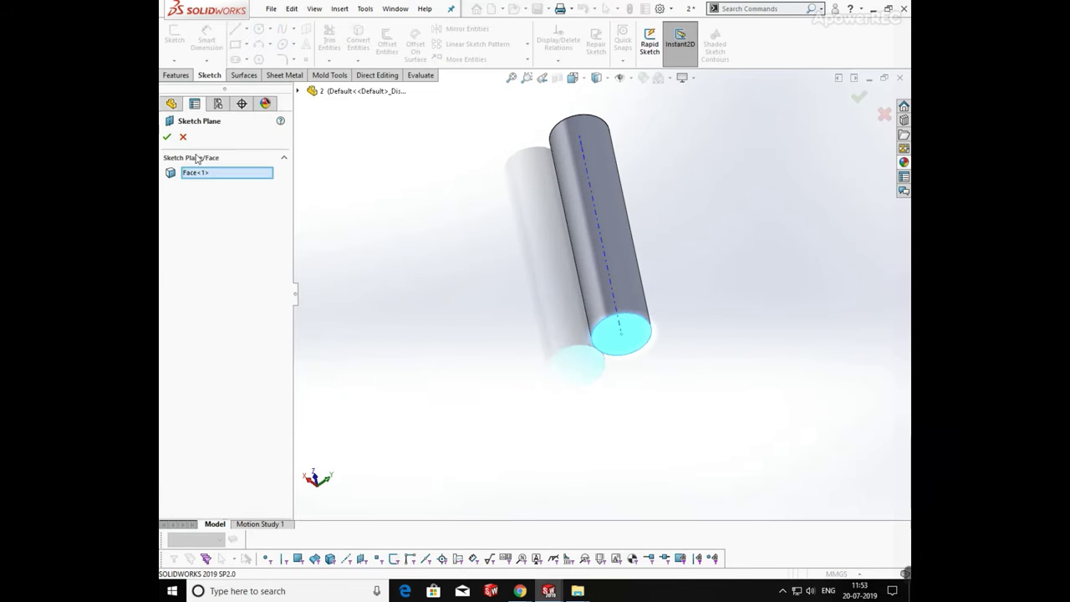
left_click(184, 137)
left_click(474, 239)
Step: Open the circle sketch under Boss-Extrude2, check its diameter dimension and close the sketch
left_click(224, 367)
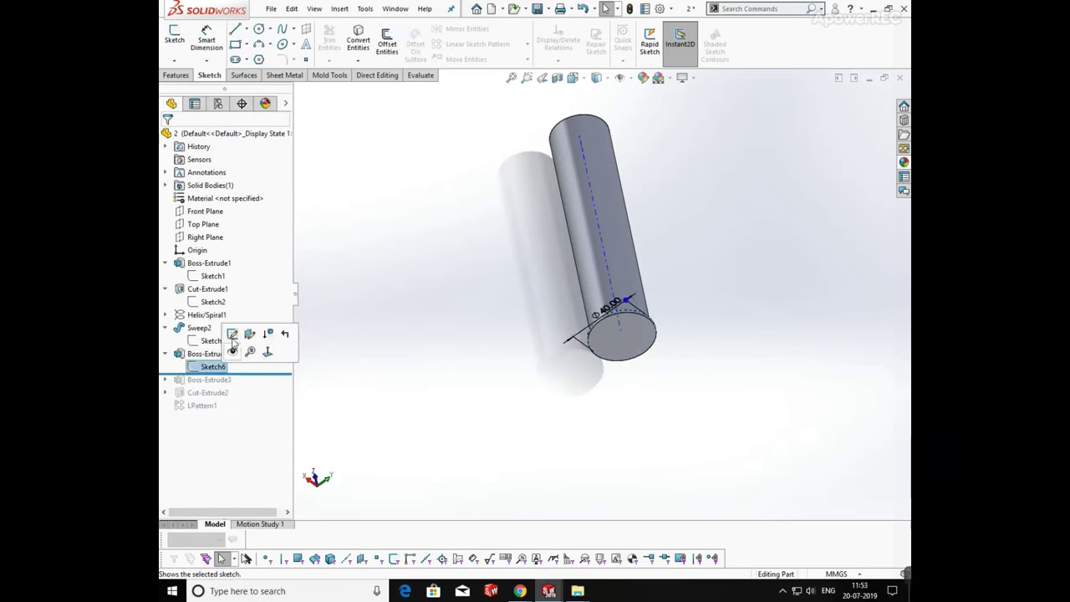
left_click(234, 333)
scroll(563, 367, "down", 5)
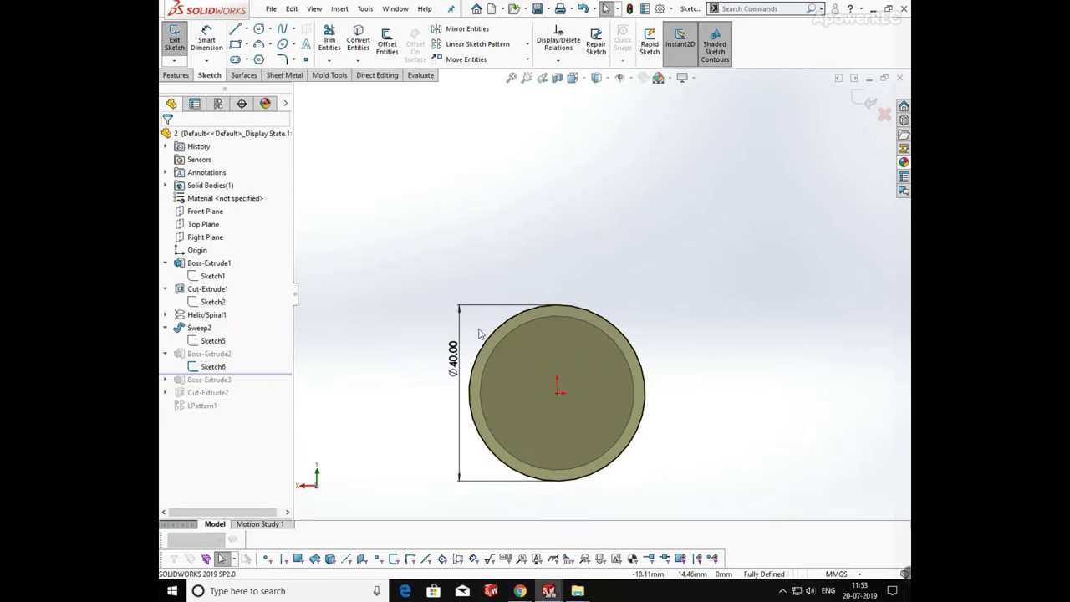
left_click(865, 99)
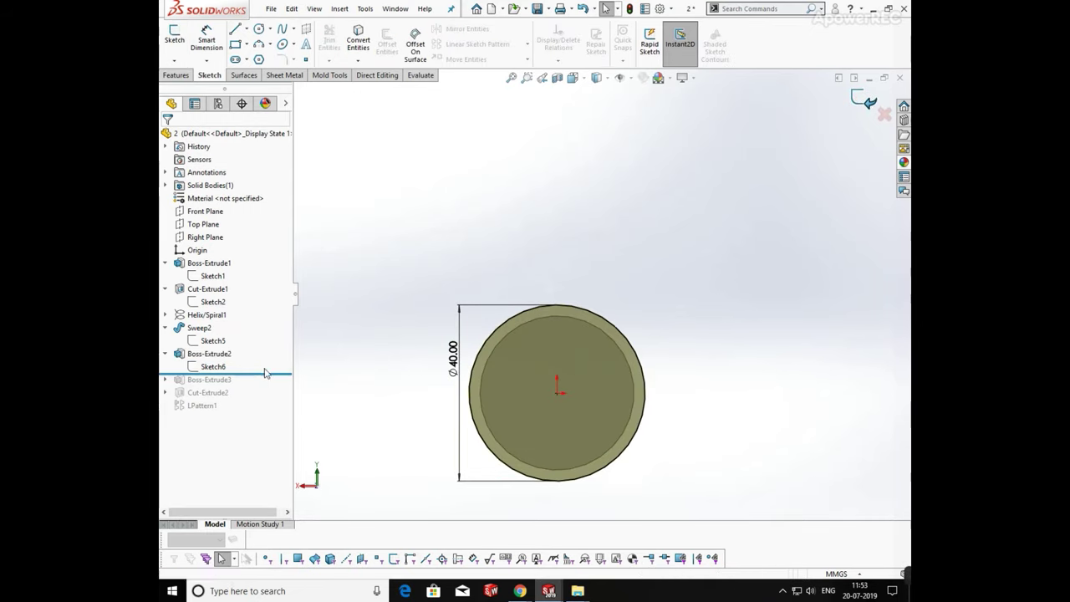
Step: Review the extrusion depth and merge setting of the collar's Boss-Extrude2 and accept the feature
left_click(225, 357)
left_click(232, 318)
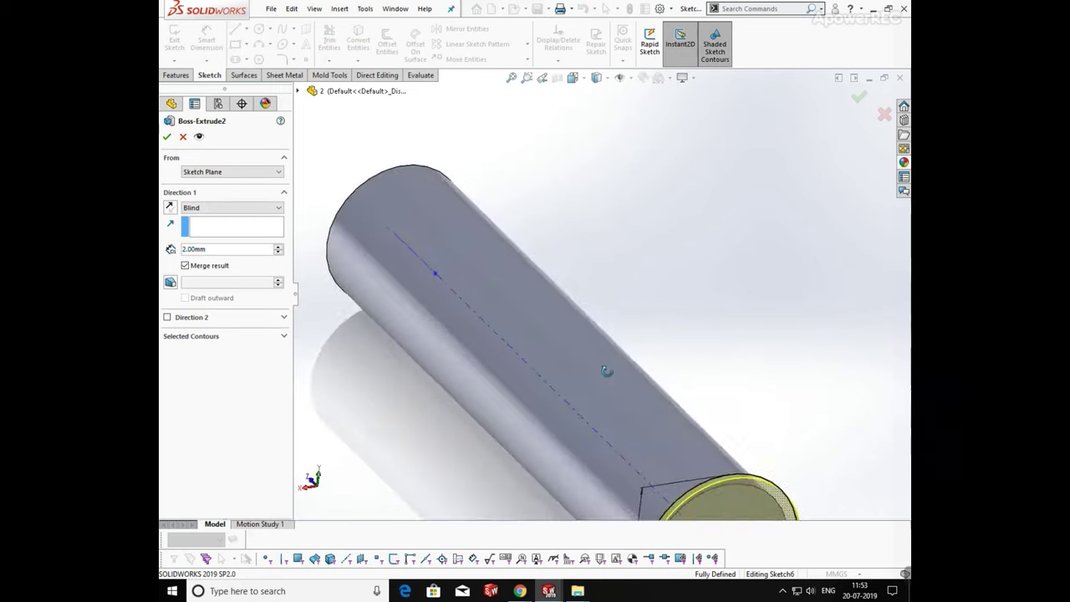
scroll(661, 376, "up", 3)
scroll(682, 429, "down", 5)
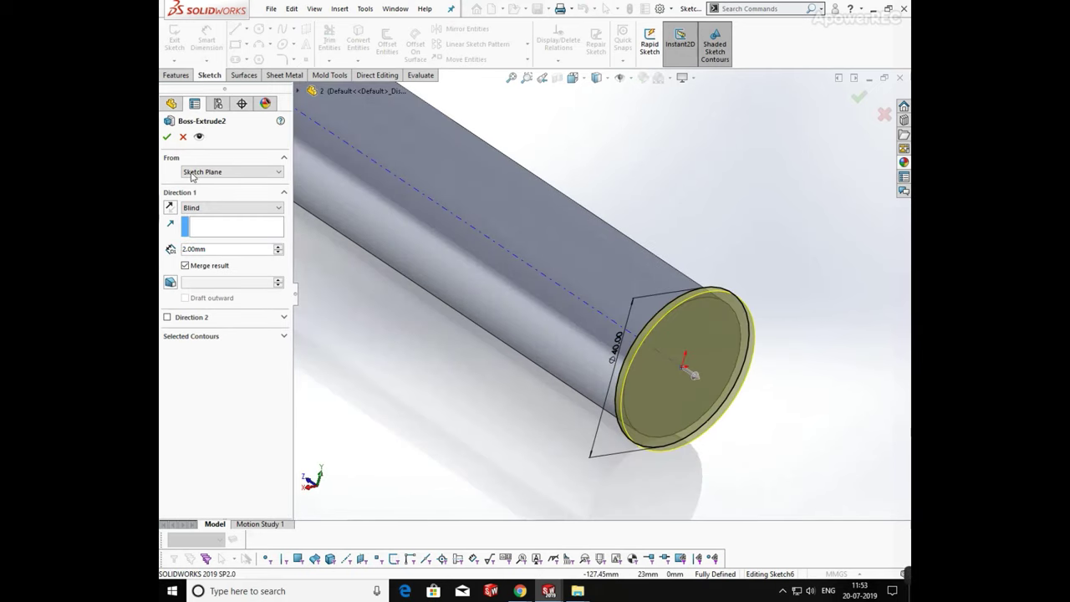
left_click(167, 139)
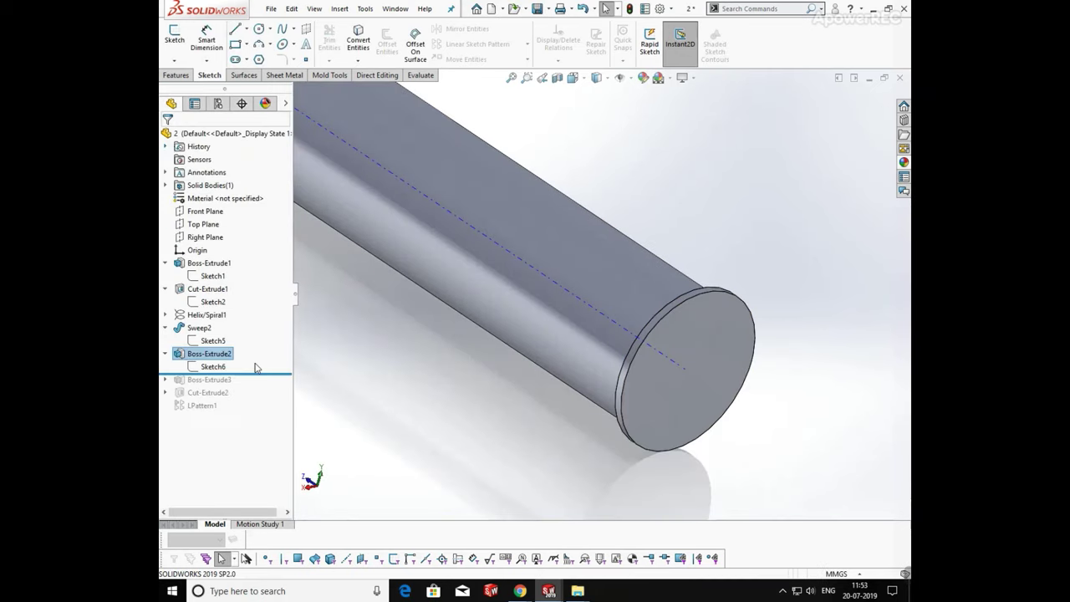
Step: Roll the handle's history forward past Boss-Extrude3 and open its circle sketch for editing
left_click_drag(265, 373, 261, 386)
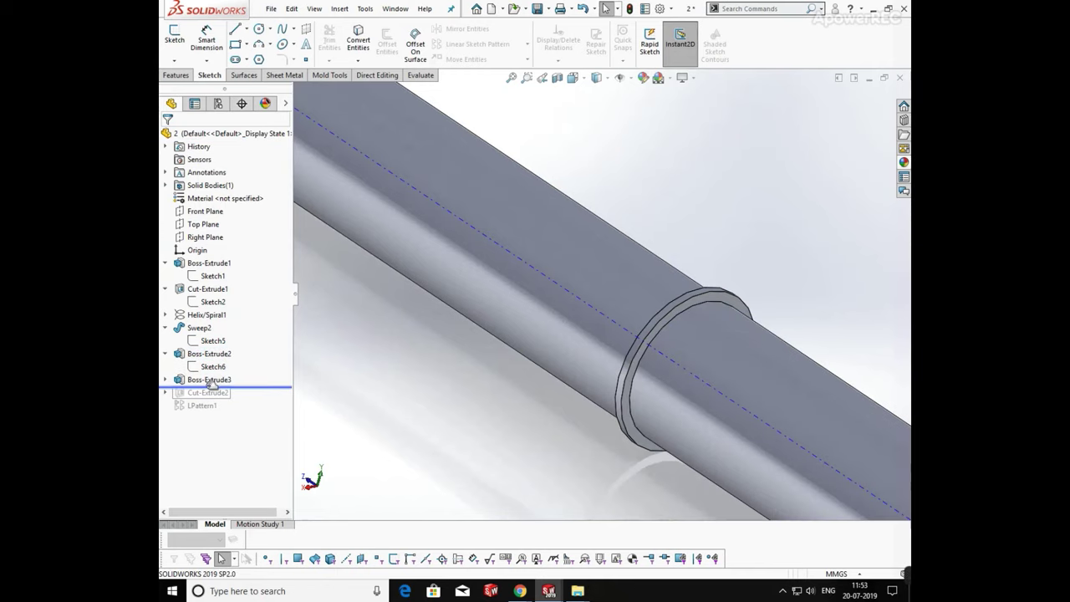
left_click(165, 379)
left_click(213, 393)
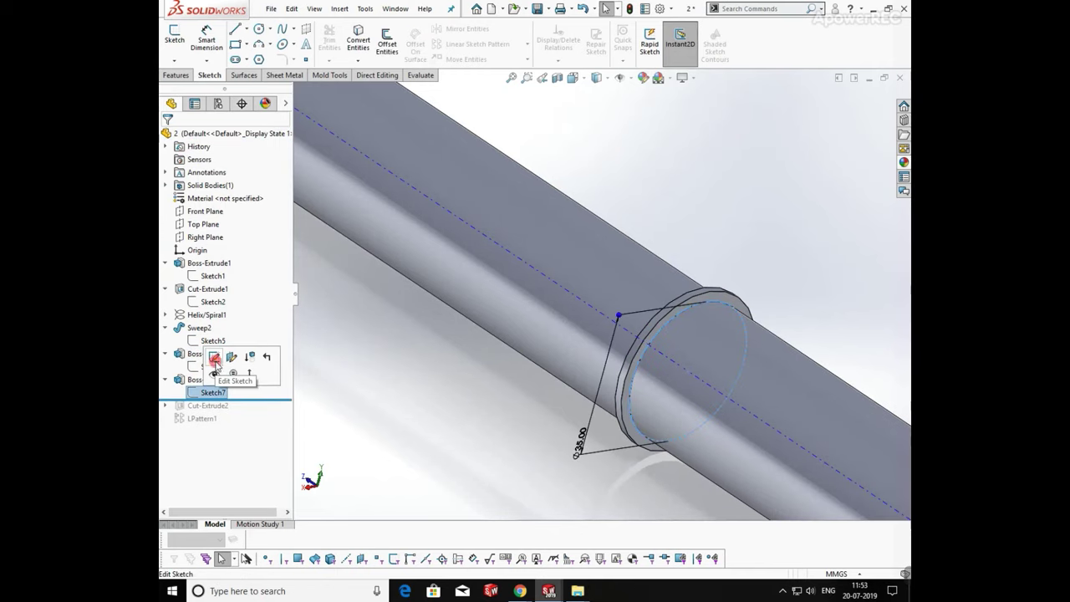
left_click(217, 365)
scroll(632, 422, "up", 2)
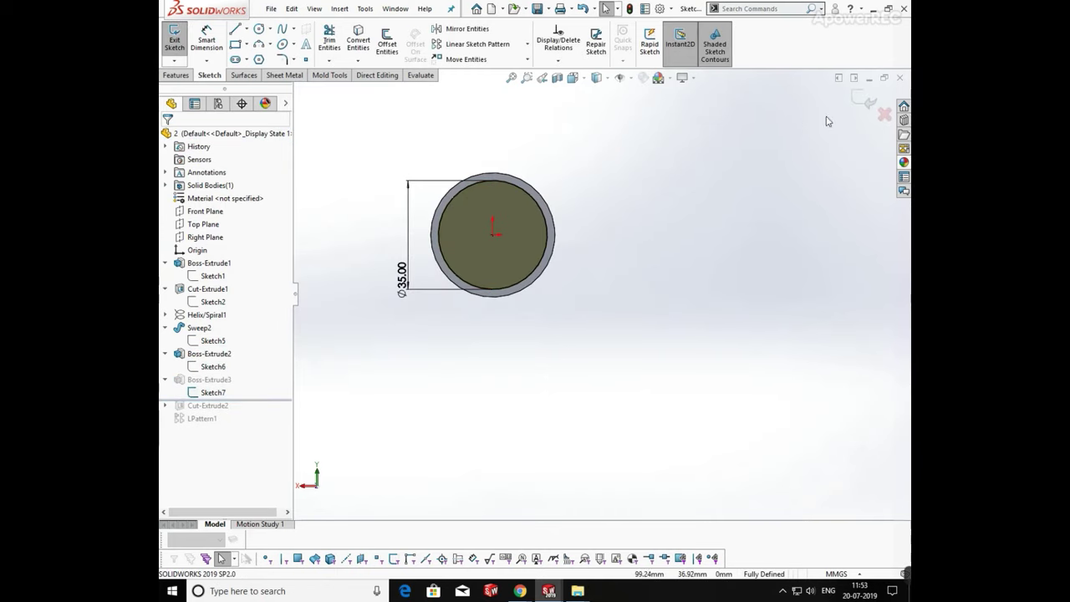
Step: Close the circle sketch, review Boss-Extrude3's depth and merge setting, and accept the feature
left_click(863, 102)
left_click(226, 379)
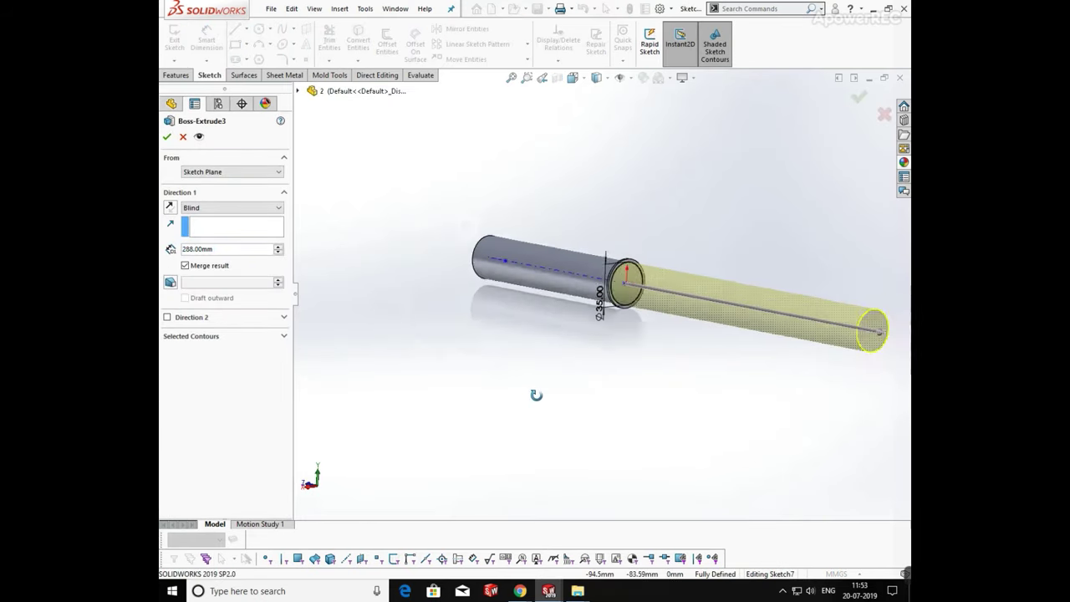
left_click(168, 137)
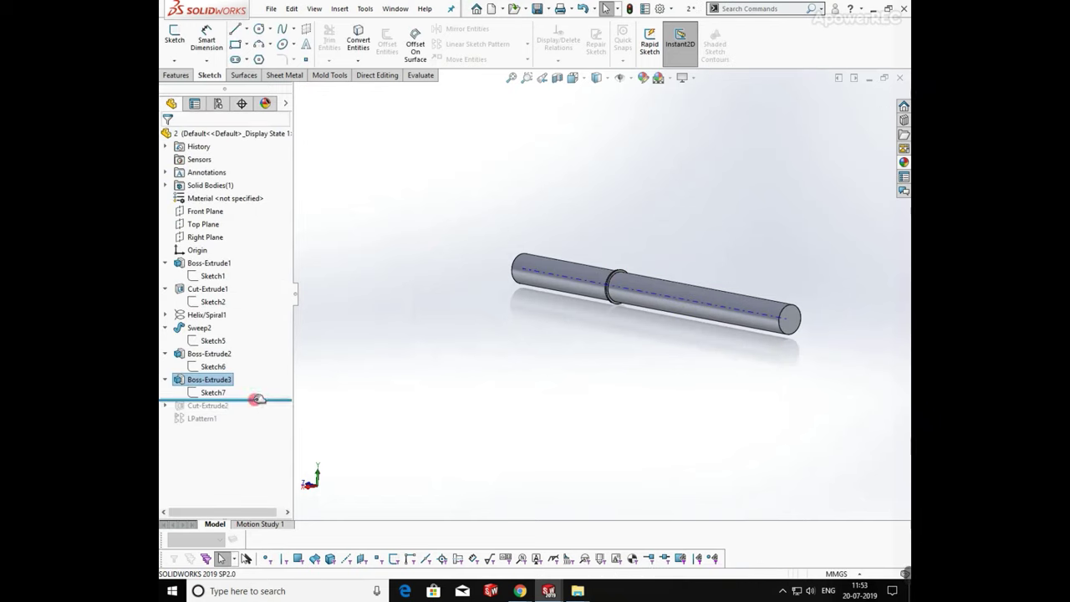
Step: Roll the handle's history forward past Cut-Extrude2 and select that cut to show its dimensions
left_click_drag(257, 400, 255, 412)
left_click(209, 405)
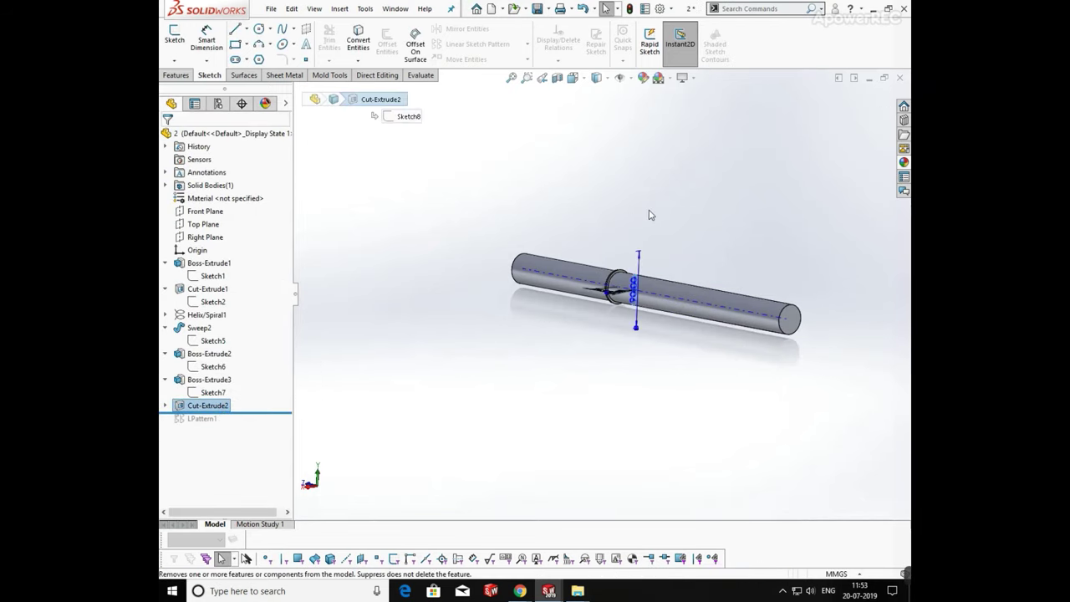
scroll(633, 293, "down", 3)
middle_click_drag(633, 289, 592, 393)
scroll(653, 238, "down", 4)
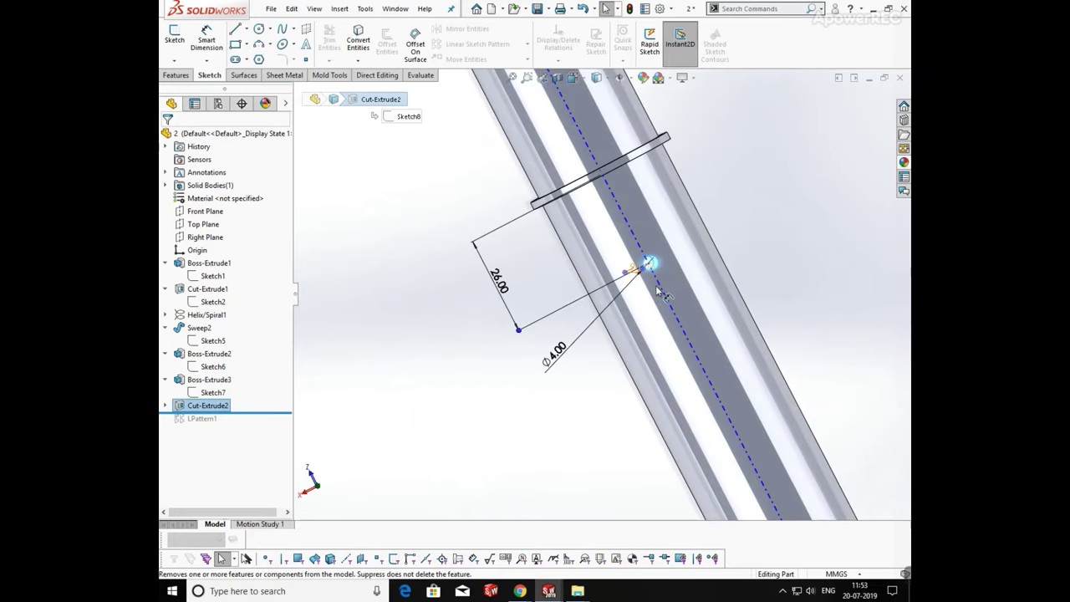
scroll(643, 276, "down", 4)
mouse_move(647, 279)
middle_mouse_down()
mouse_move(685, 303)
mouse_move(650, 272)
middle_mouse_up()
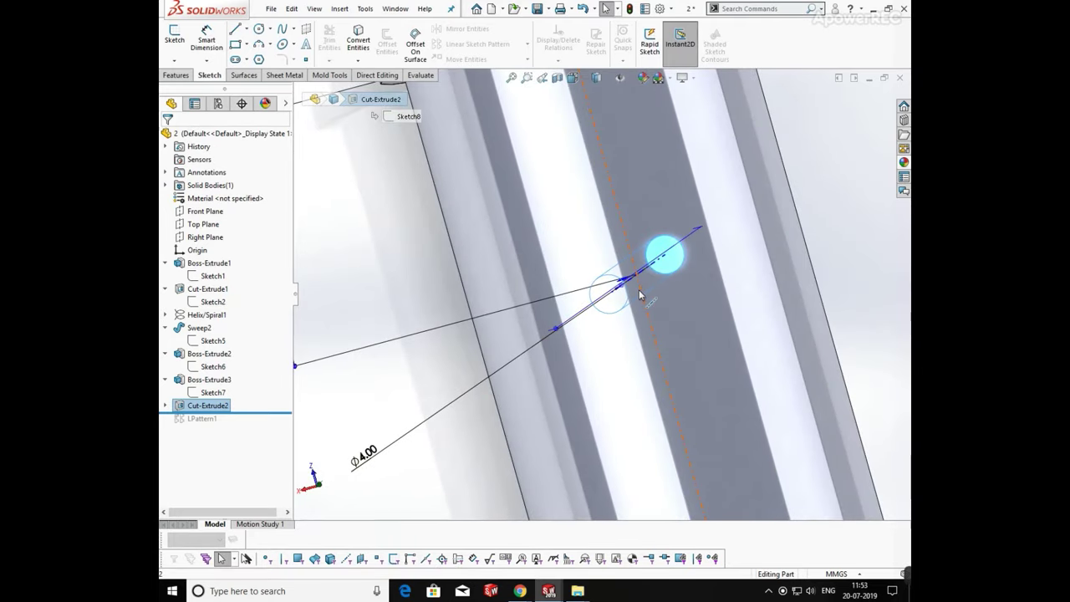
Step: Examine the small hole's diameter, its distance from the collar and its cut through the handle, and clear the selection
key("space")
left_click(530, 332)
scroll(600, 270, "up", 3)
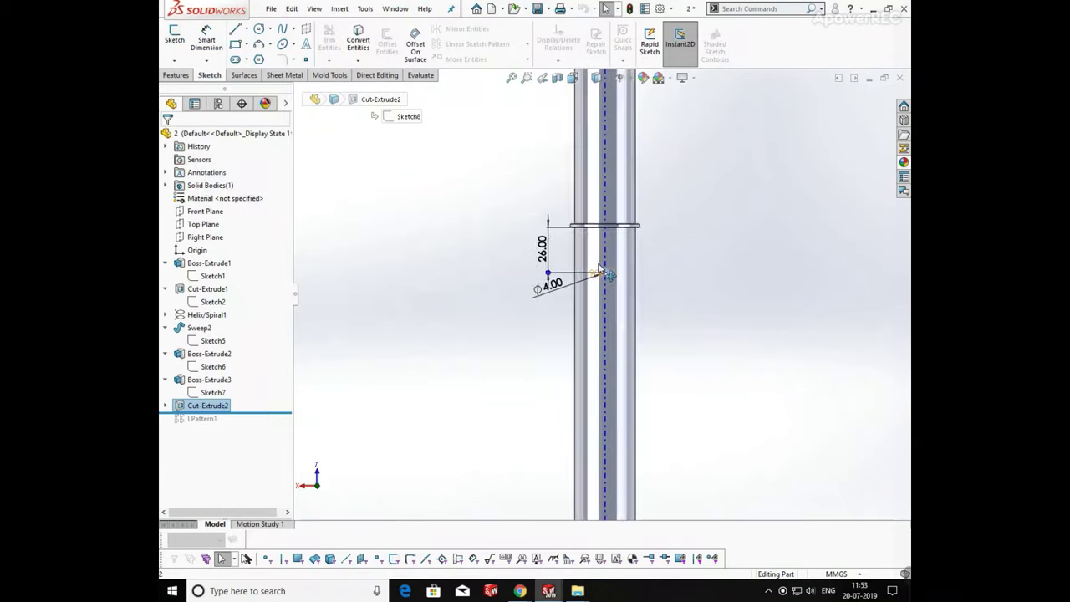
scroll(600, 270, "up", 3)
scroll(460, 197, "down", 2)
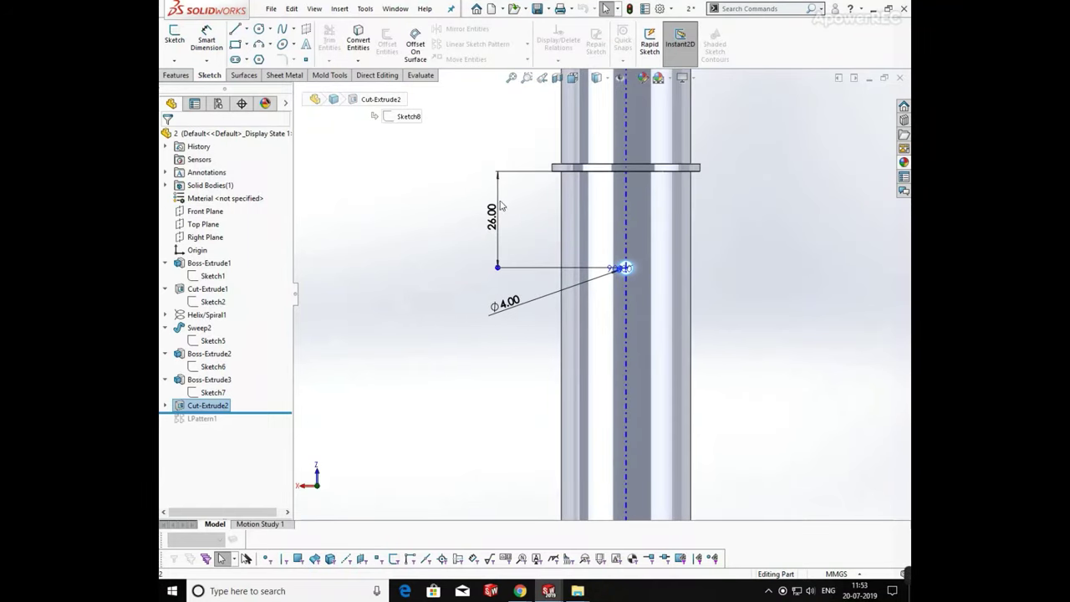
middle_click_drag(548, 245, 645, 262)
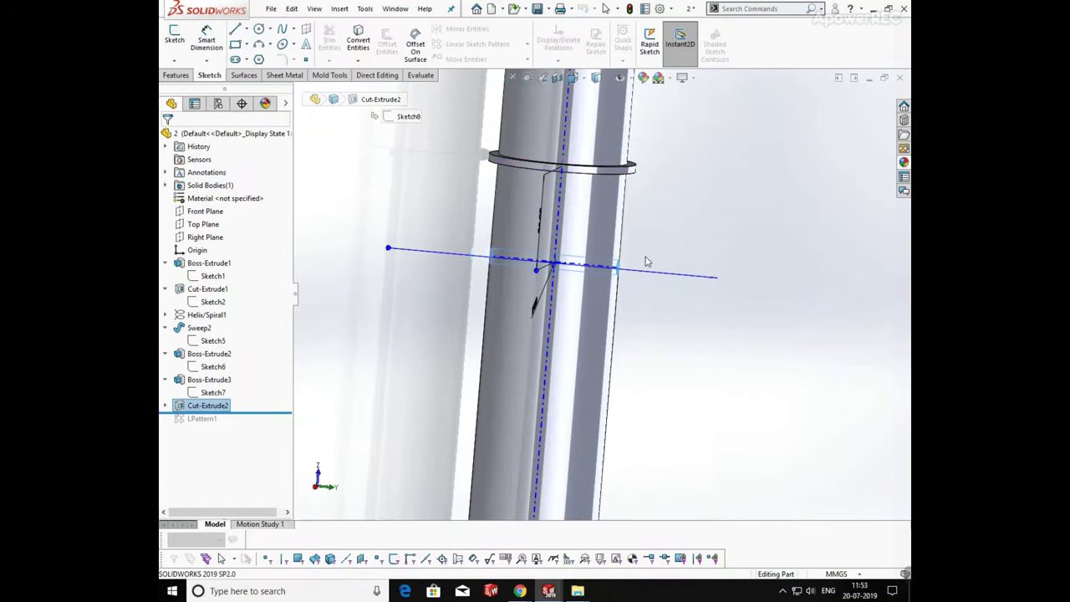
left_click(796, 158)
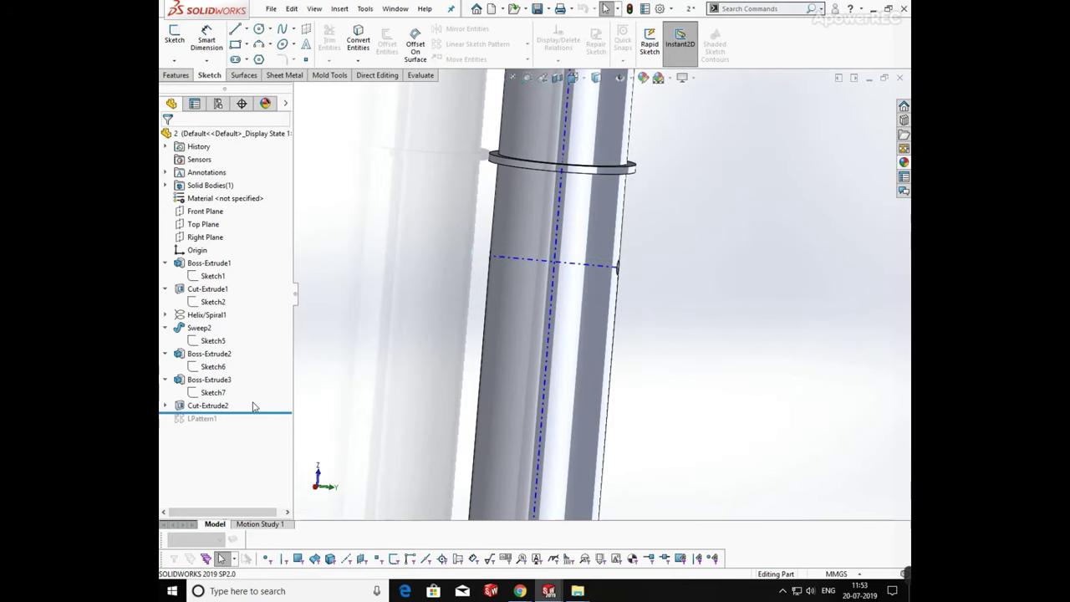
Step: Roll the handle's history forward past LPattern1 to include the row of patterned holes
left_click_drag(258, 411, 258, 432)
scroll(593, 381, "up", 3)
middle_click_drag(659, 374, 606, 350)
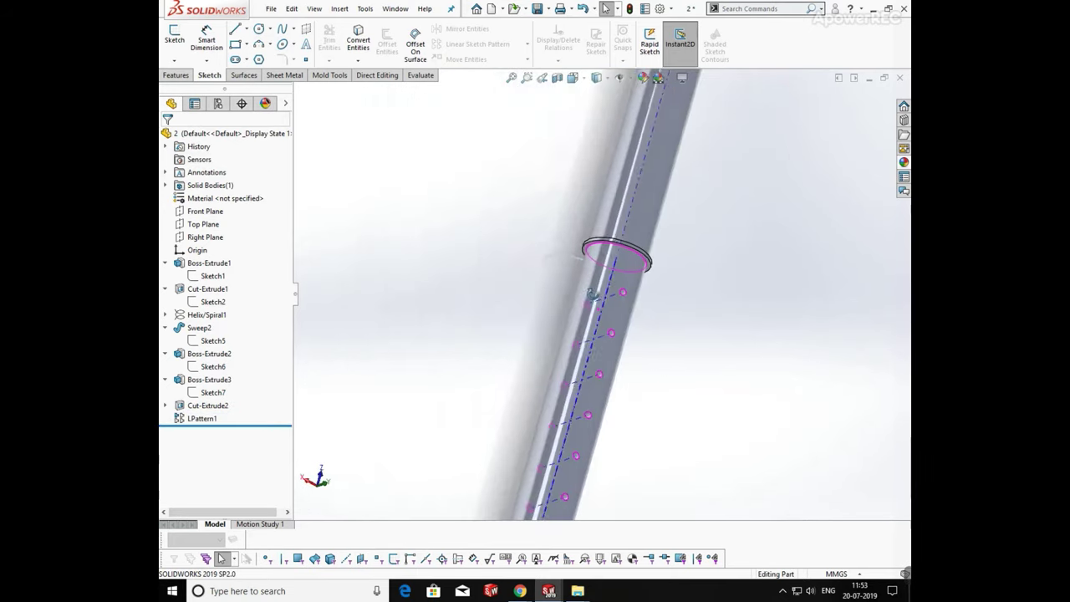
scroll(606, 349, "up", 5)
Step: Review LPattern1's direction face, spacing, instance count and patterned feature, and accept it
left_click(201, 419)
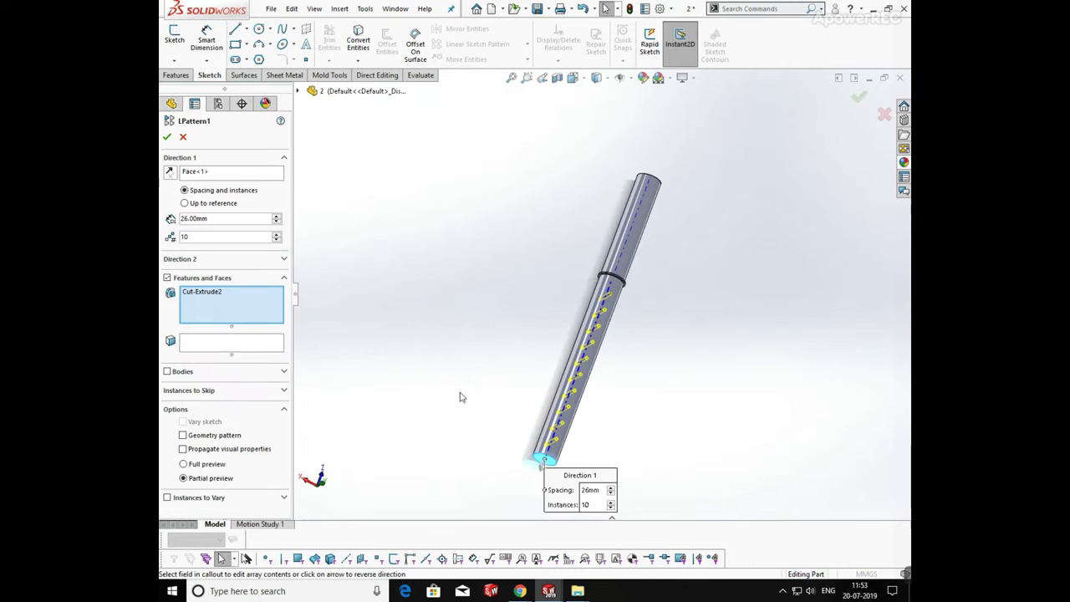
scroll(614, 342, "down", 5)
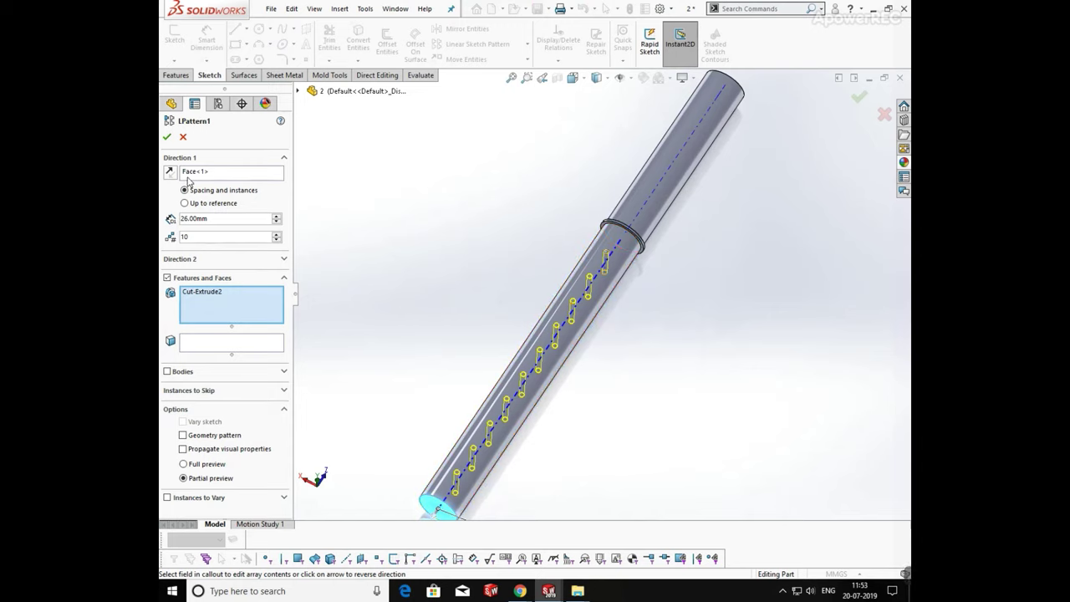
left_click(168, 137)
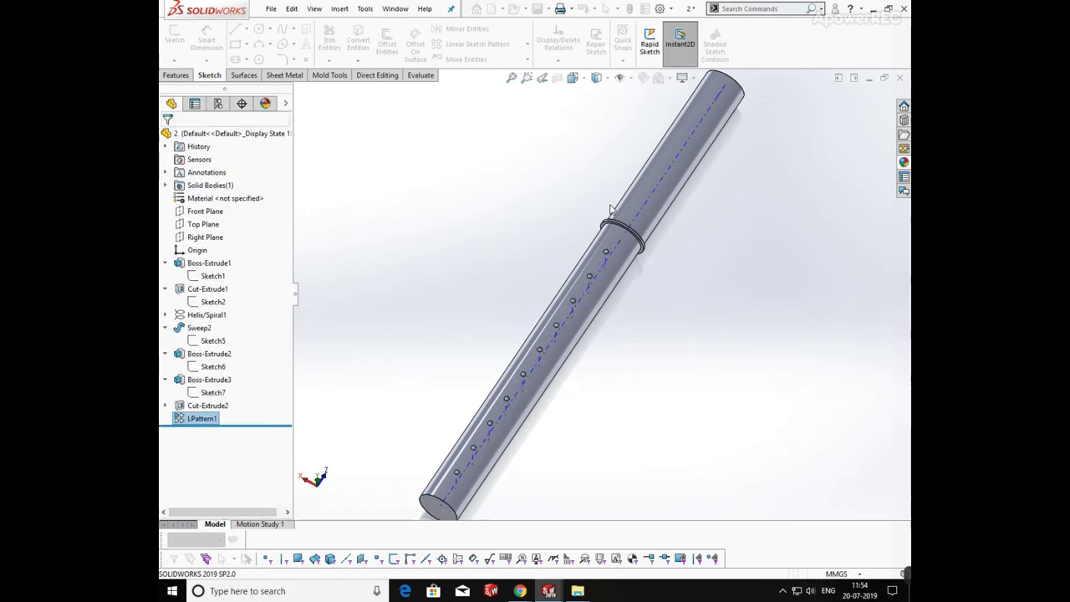
Step: Hide the temporary axes of the handle and its holes
left_click(621, 78)
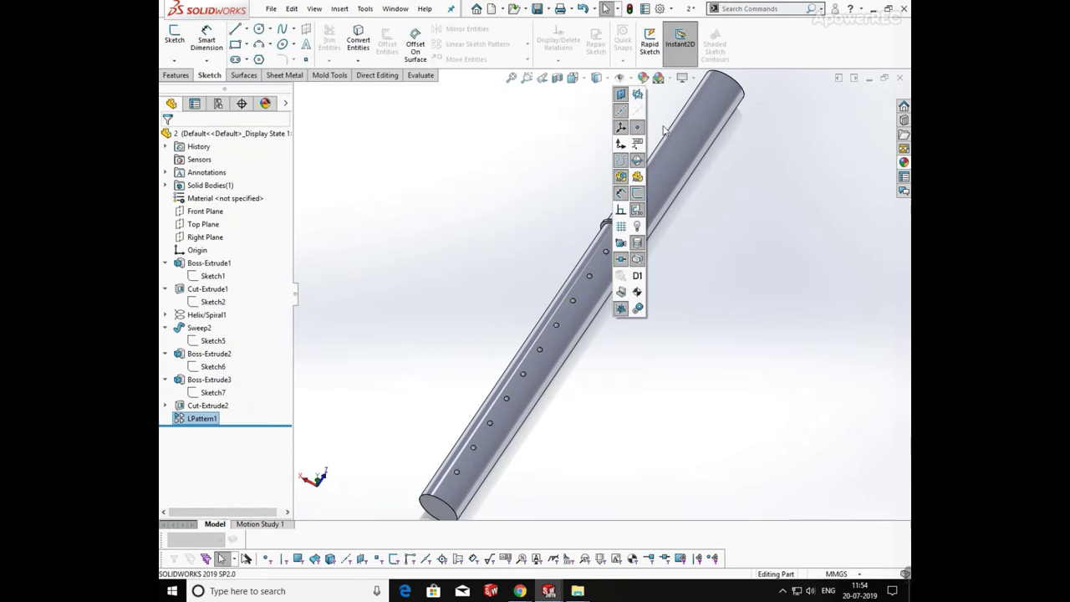
middle_click_drag(566, 218, 752, 180)
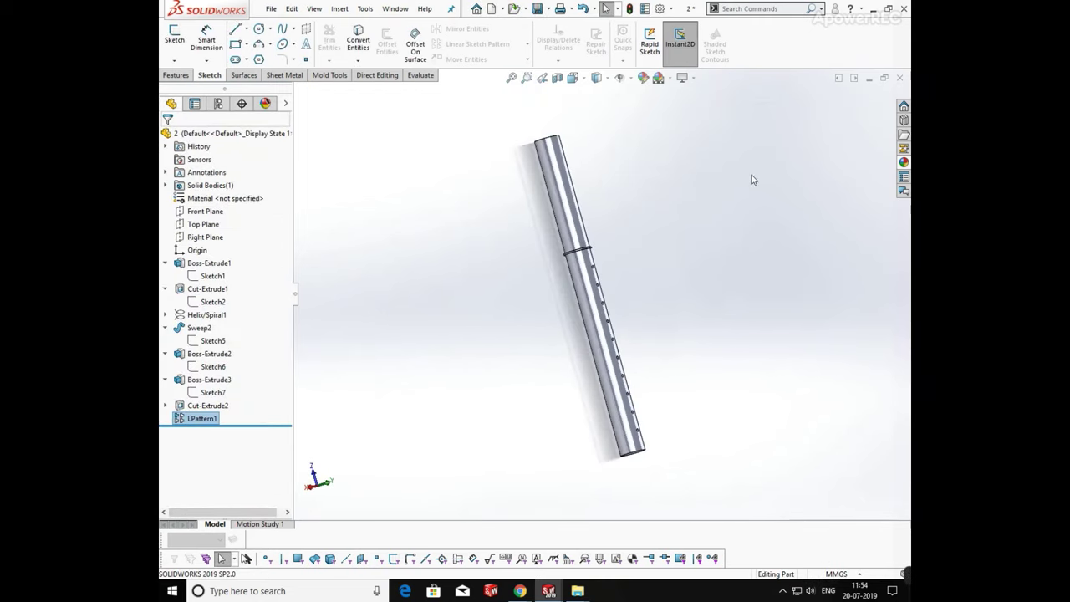
Step: Open the appearance library and expand the Wood category under Organic
left_click(904, 163)
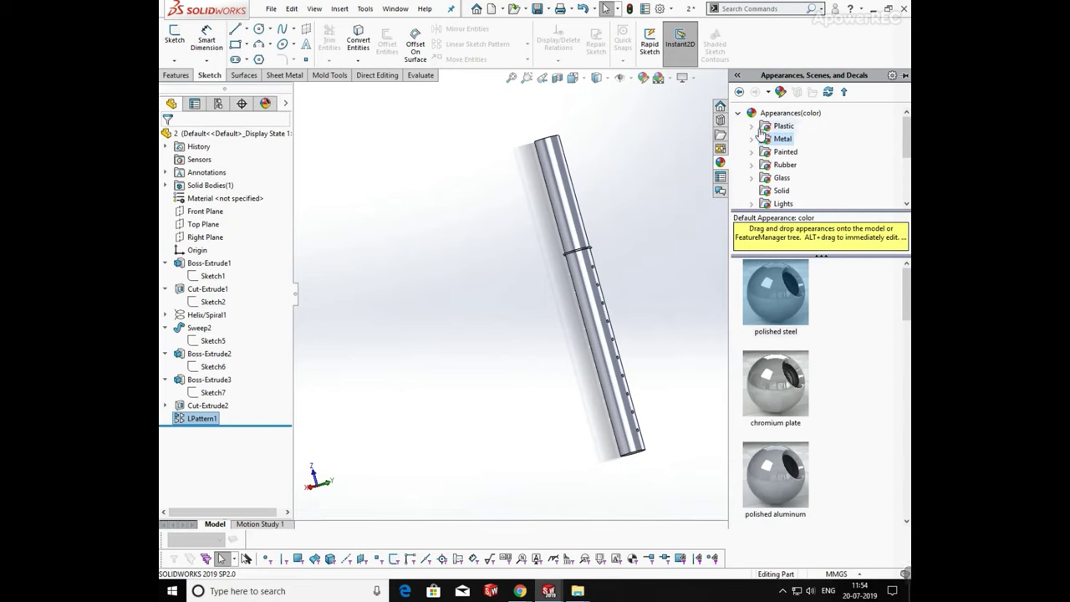
scroll(771, 177, "down", 3)
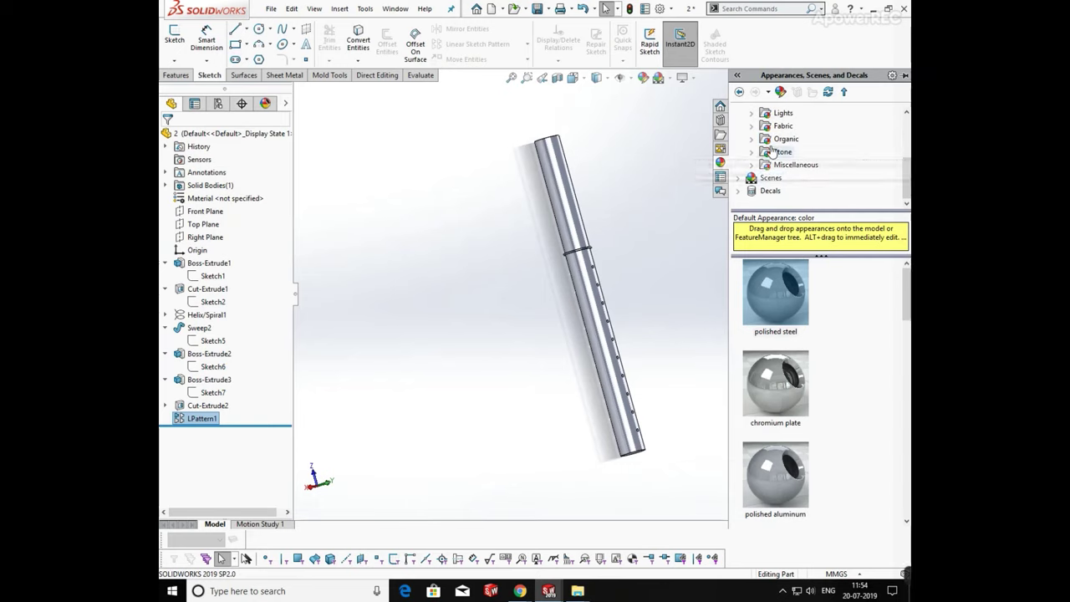
scroll(771, 172, "up", 3)
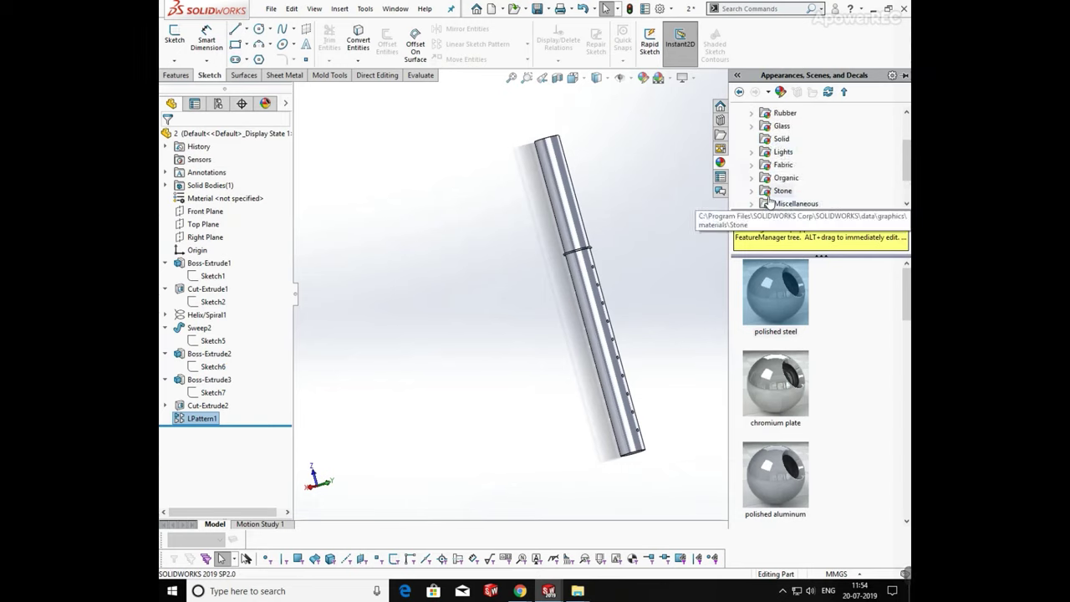
left_click(753, 178)
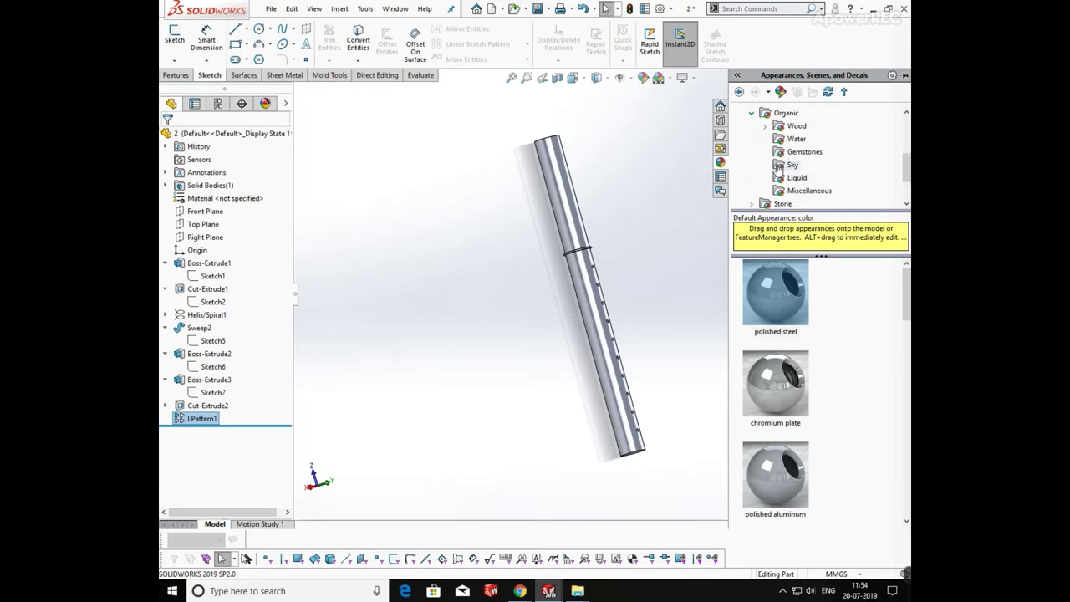
left_click(765, 126)
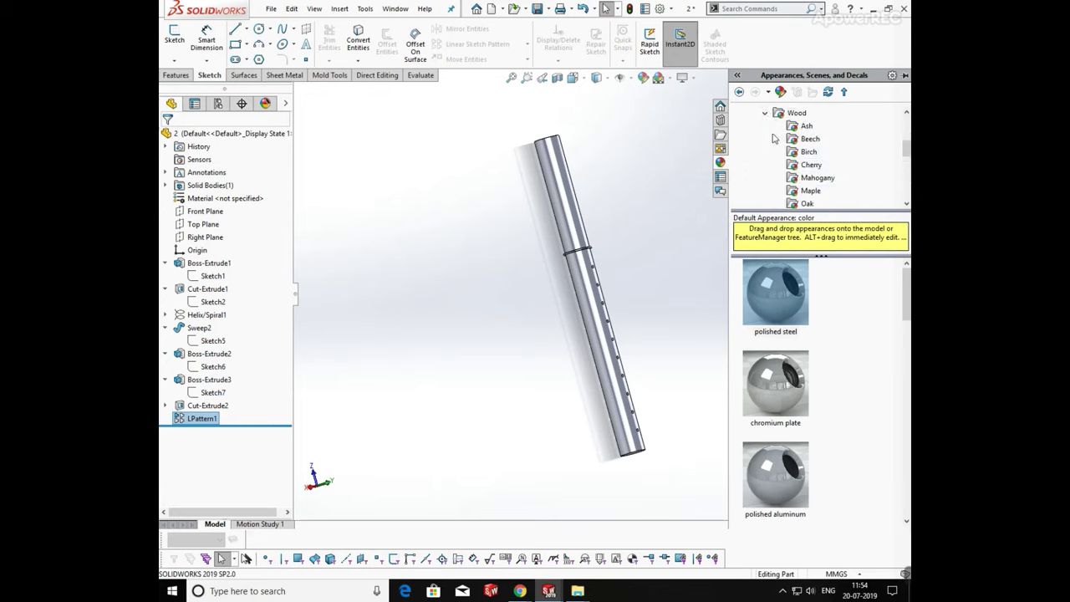
Step: Compare the available ash, beech, birch, mahogany, maple, oak and pine wood appearances
left_click(800, 126)
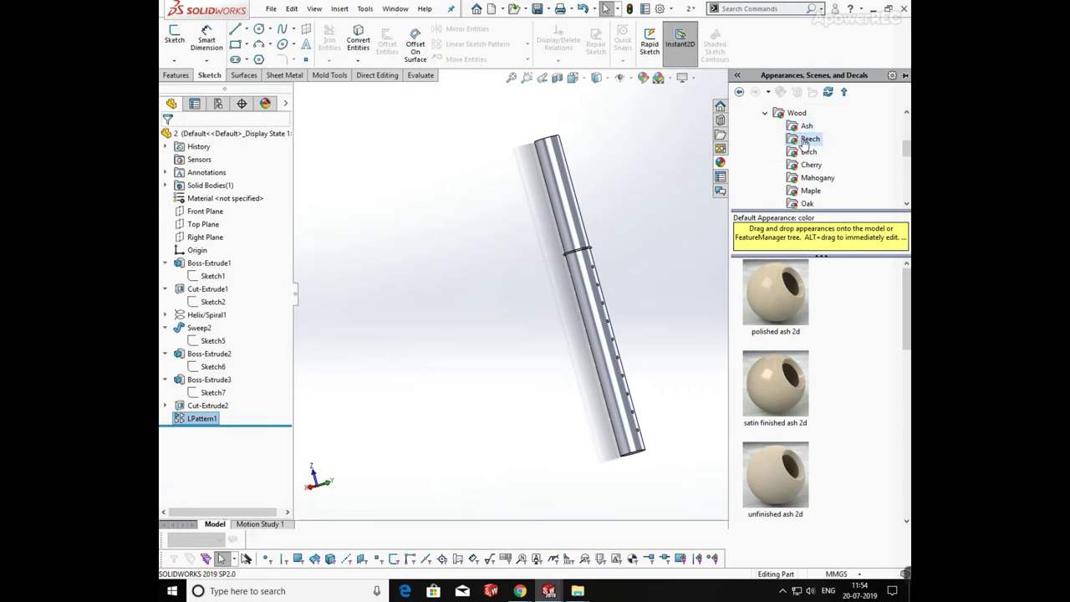
left_click(806, 140)
left_click(805, 153)
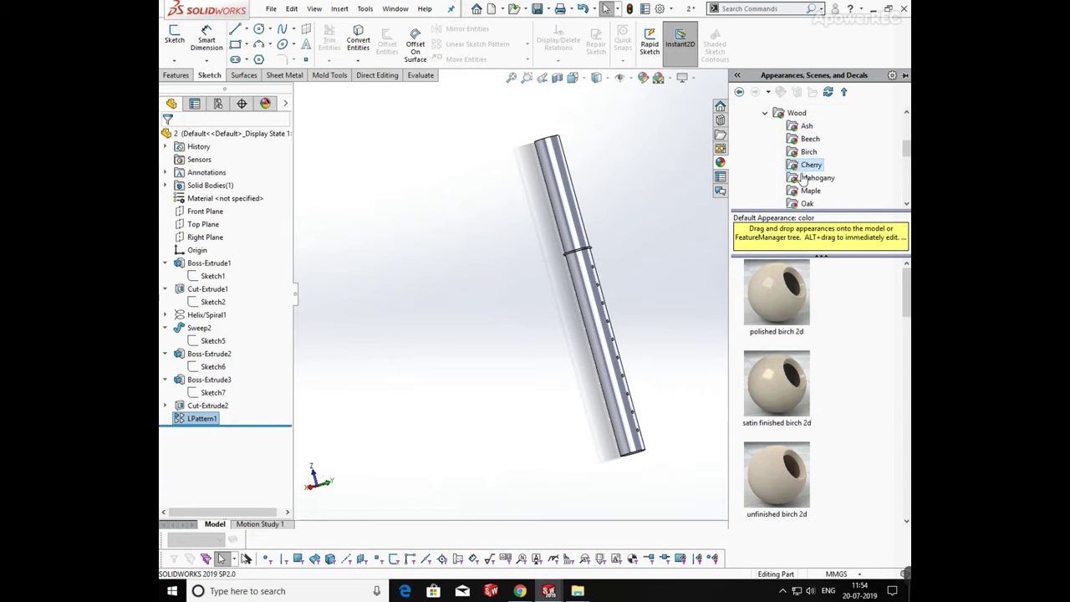
left_click(803, 177)
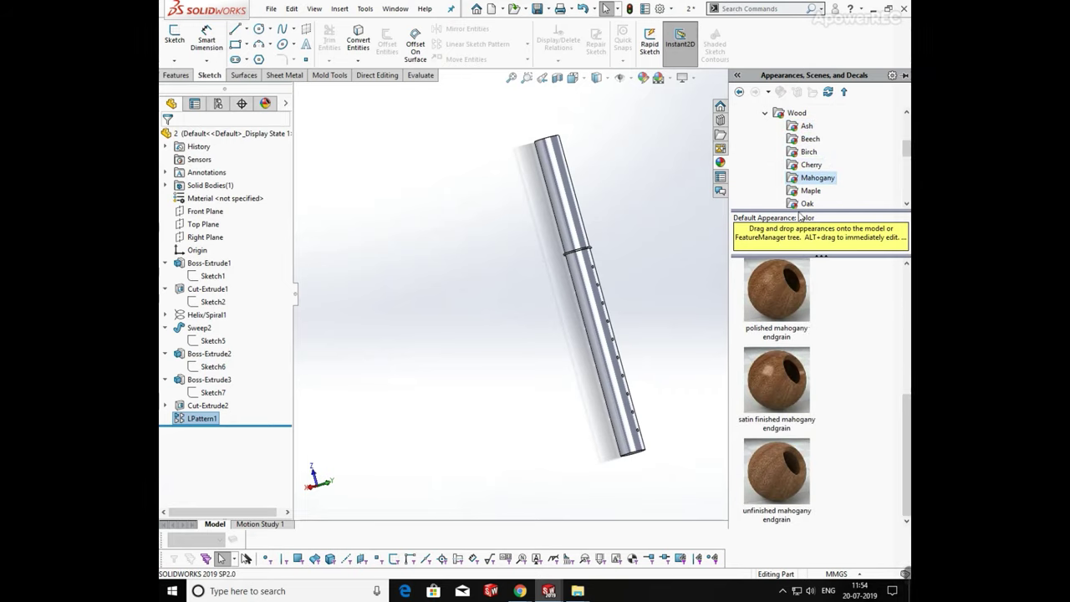
left_click(806, 191)
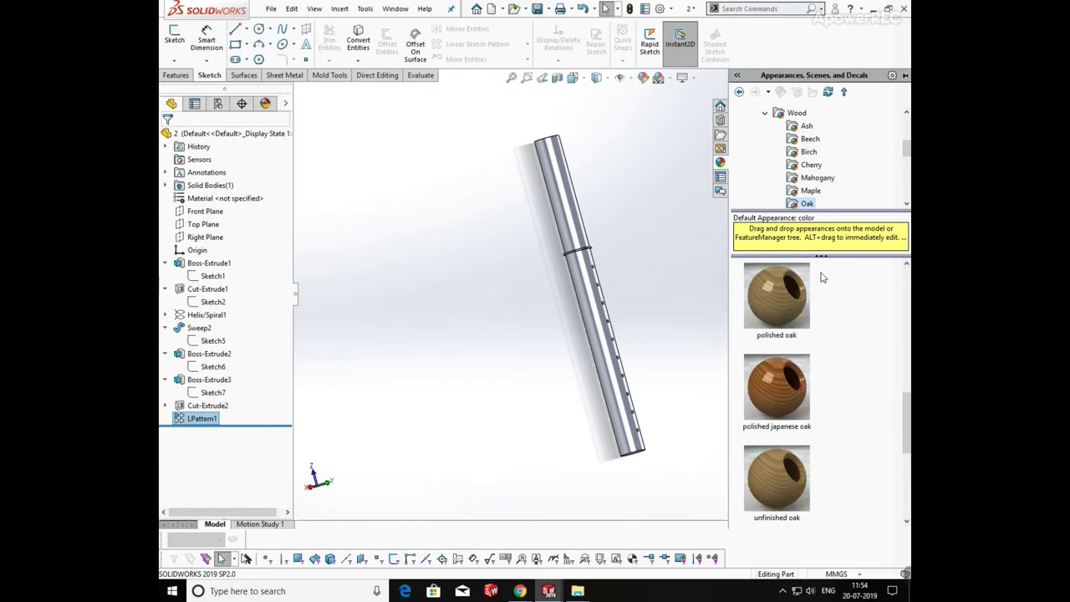
left_click_drag(904, 153, 895, 170)
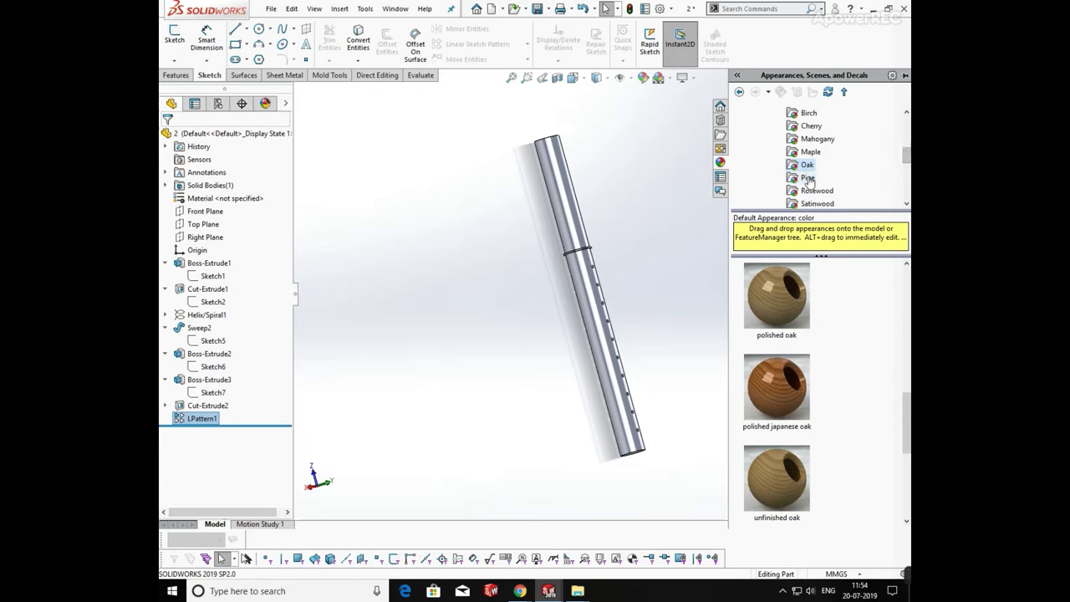
scroll(828, 322, "down", 3)
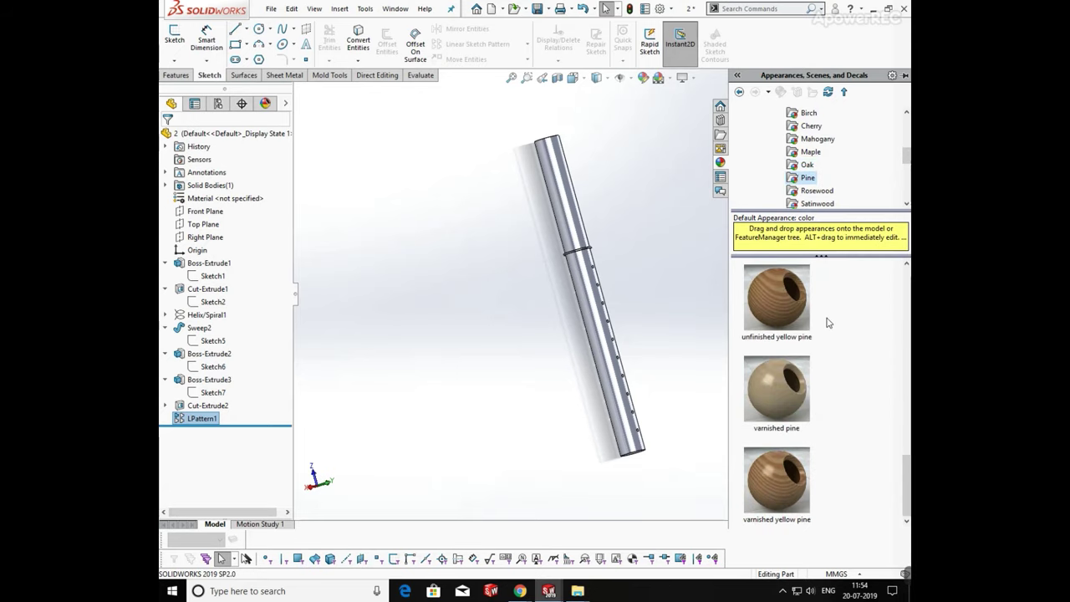
Step: Apply the unfinished japanese oak appearance from the Oak category to the whole handle
left_click(808, 165)
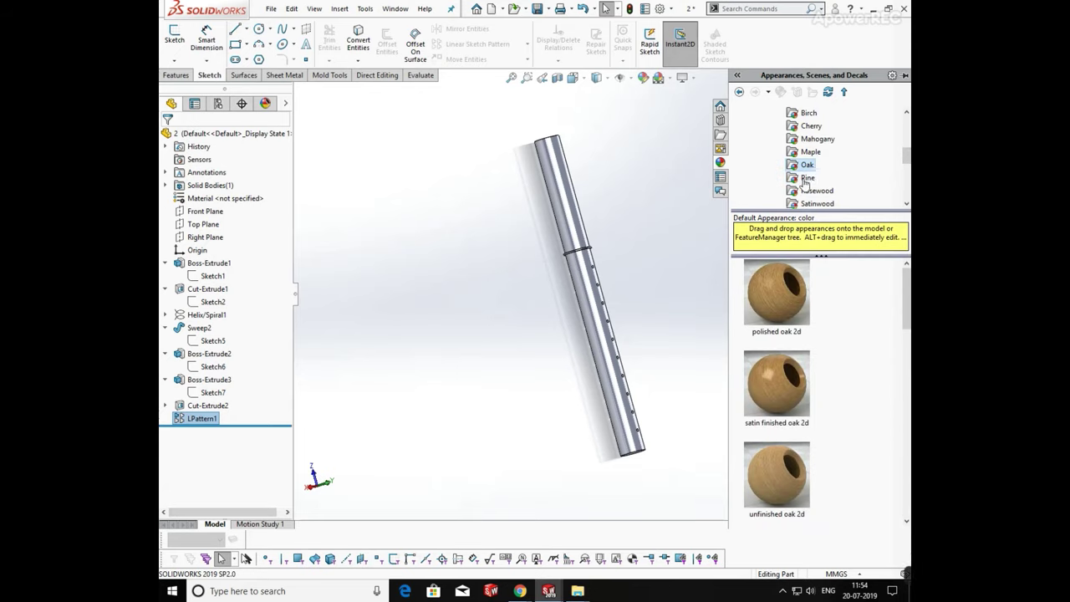
left_click_drag(781, 442, 602, 326)
left_click(611, 319)
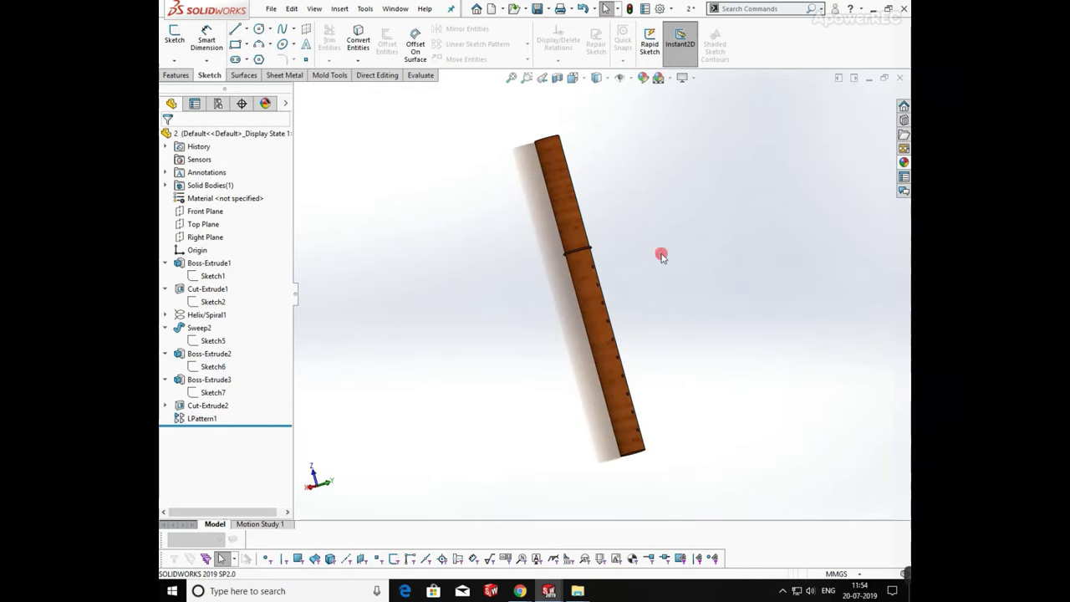
middle_click_drag(611, 299, 659, 264)
scroll(595, 266, "down", 5)
Step: Compare the pine, rosewood, satinwood, teak and walnut appearances in the wood library
left_click(904, 162)
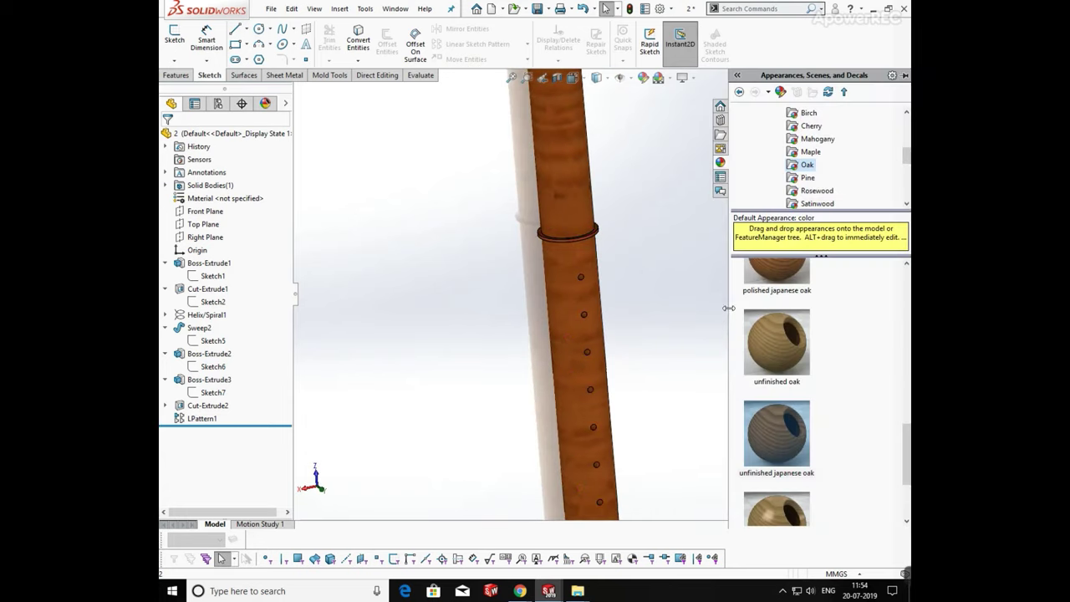
left_click(808, 177)
left_click(817, 191)
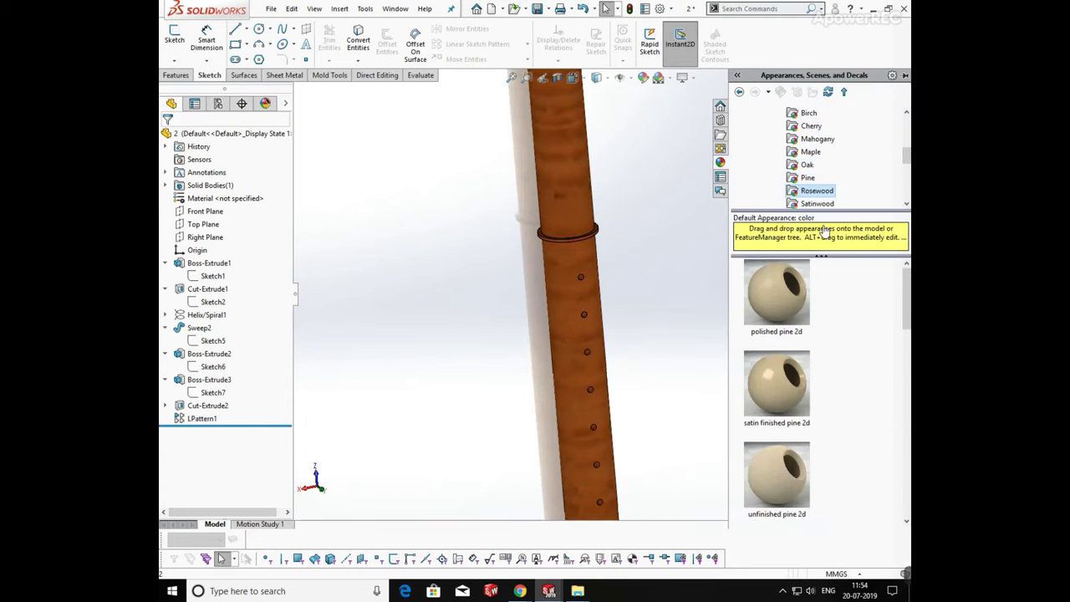
left_click(817, 203)
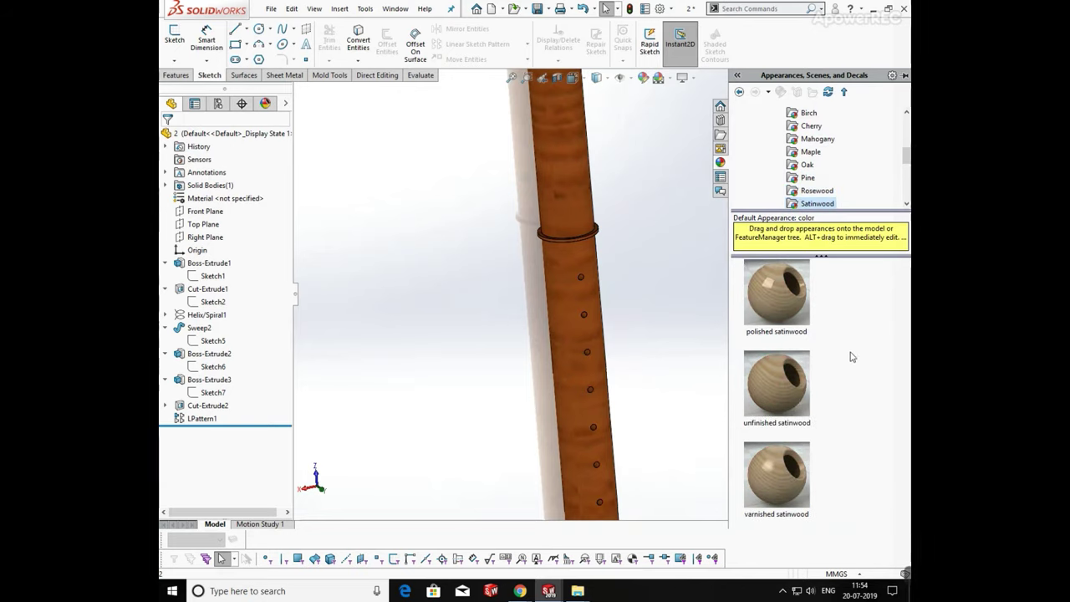
scroll(908, 162, "down", 2)
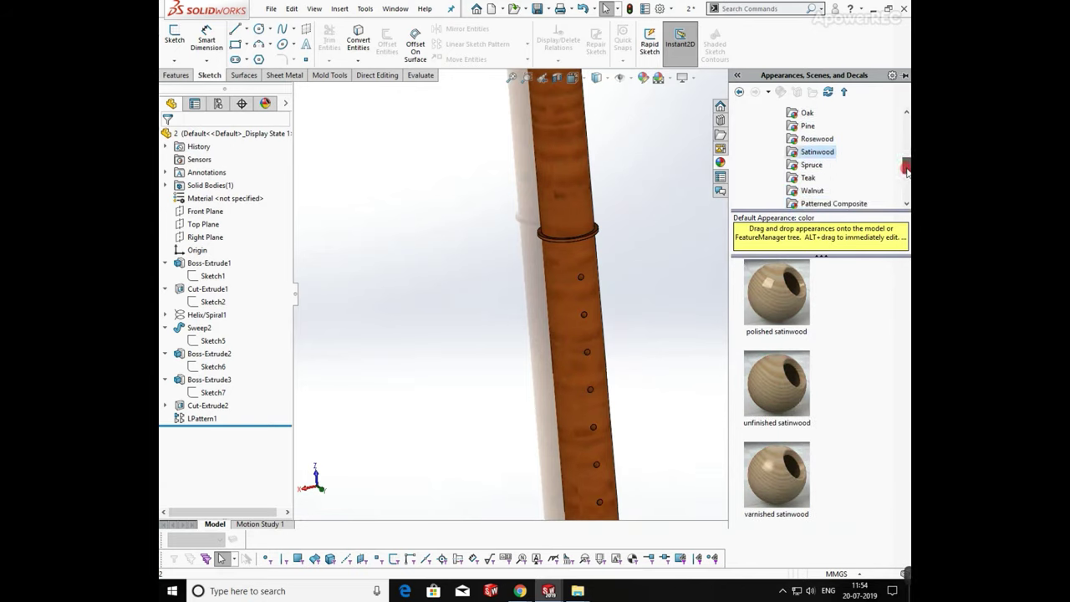
left_click(809, 166)
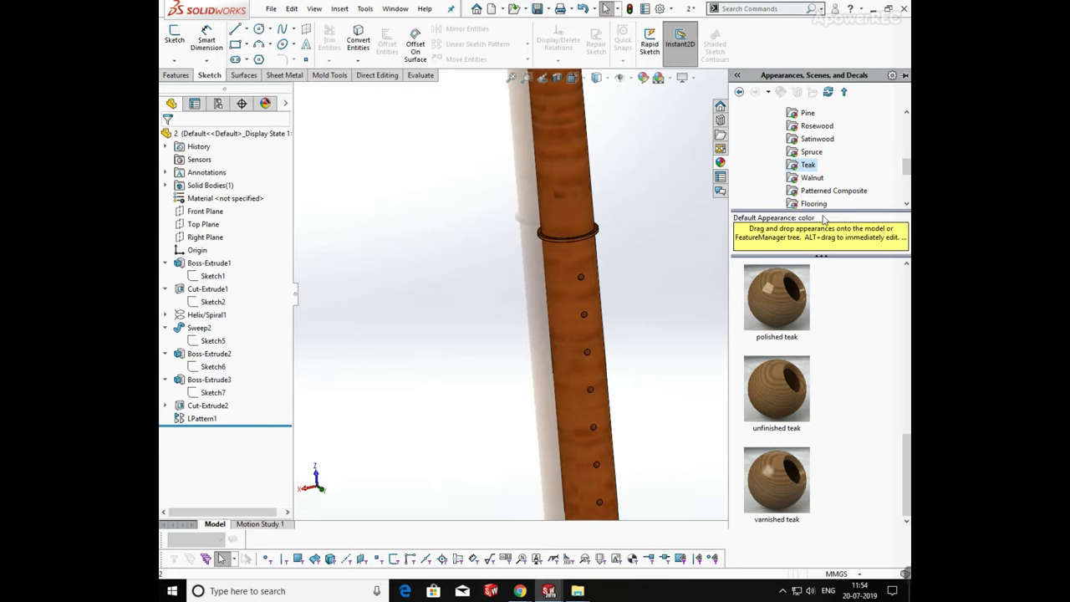
left_click(813, 178)
scroll(872, 385, "down", 3)
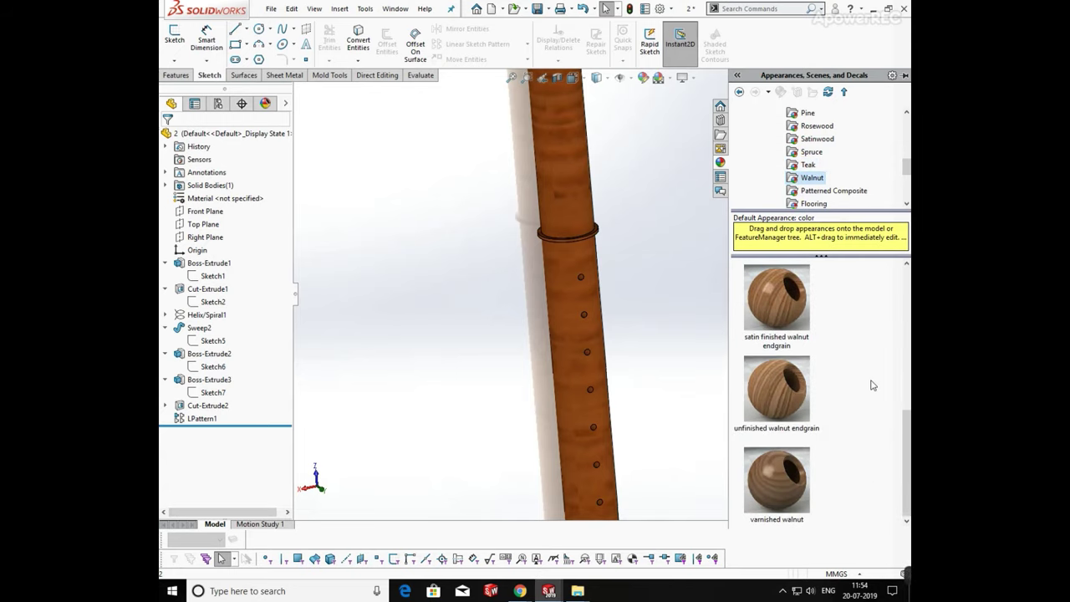
Step: Apply the satin finished teak 2d appearance from the Teak category to the whole handle body
left_click(810, 166)
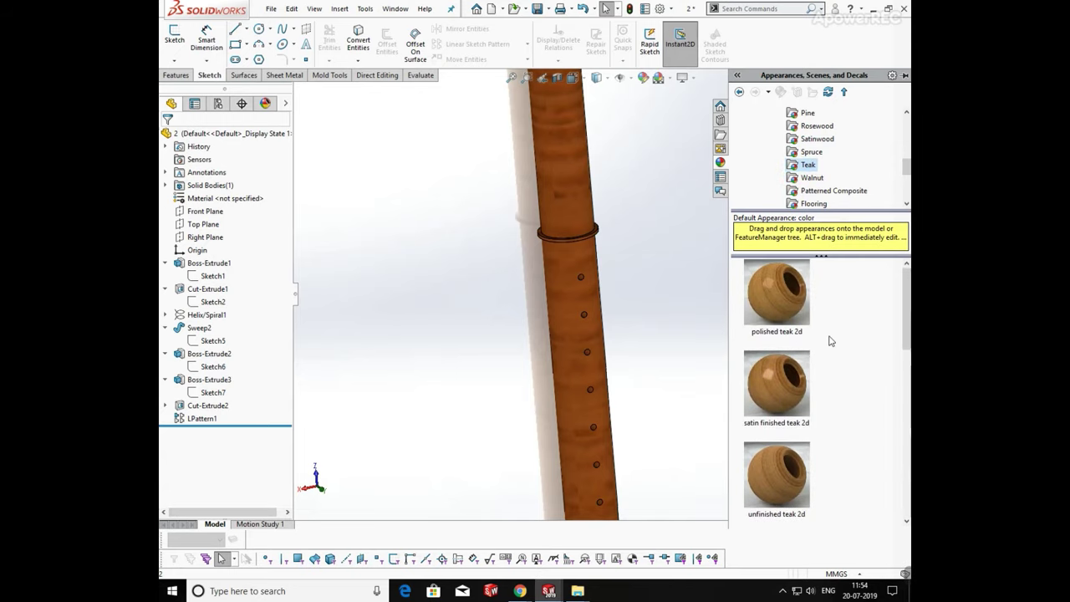
left_click_drag(800, 409, 593, 303)
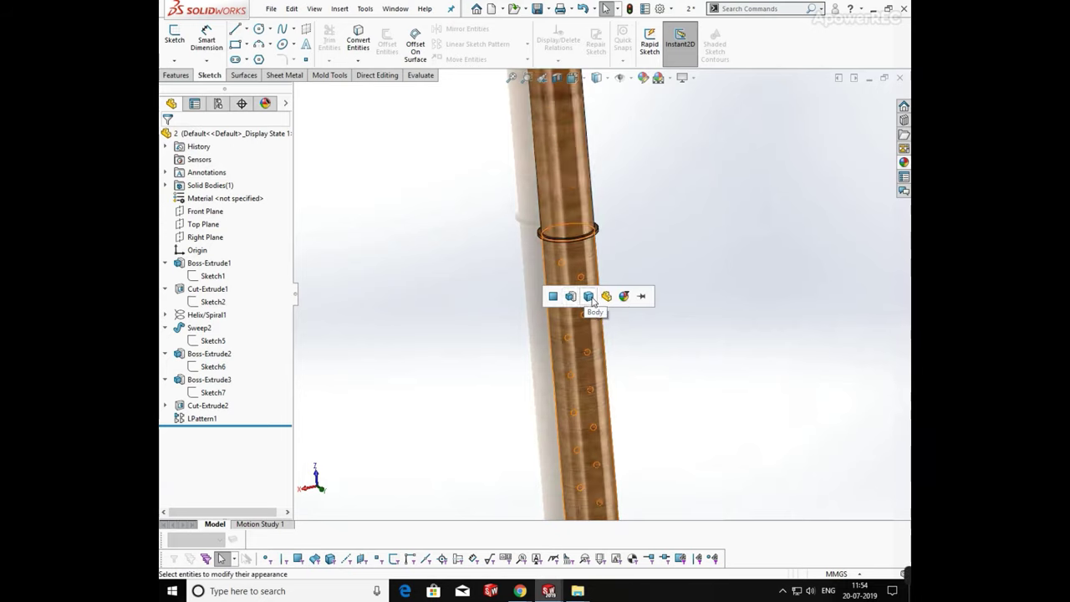
left_click(590, 296)
key("f")
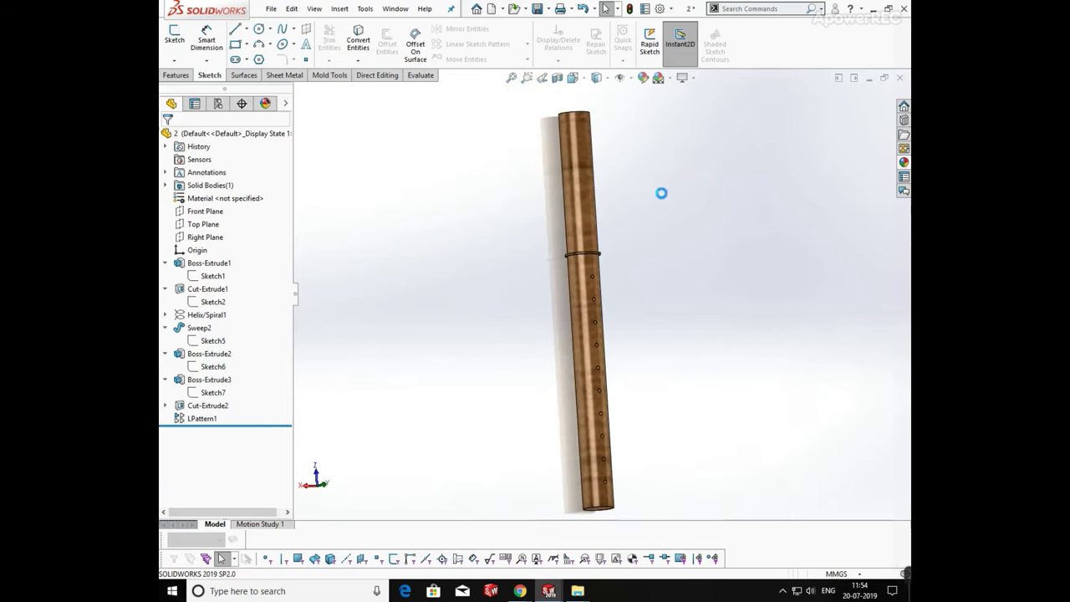
Step: Close the handle part and bring part 1 up at full window size
left_click(900, 77)
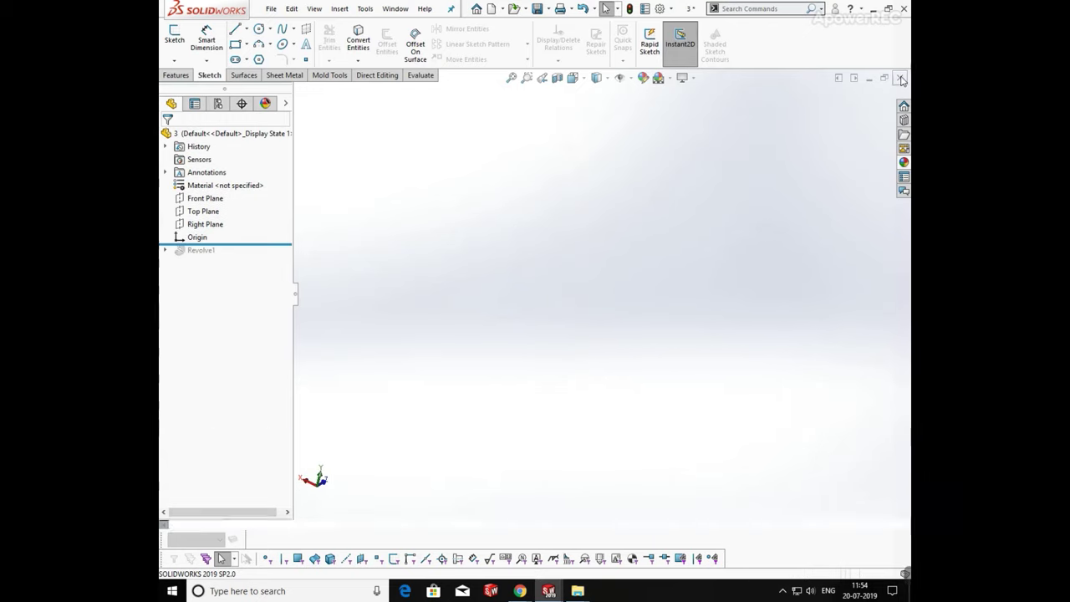
mouse_move(552, 593)
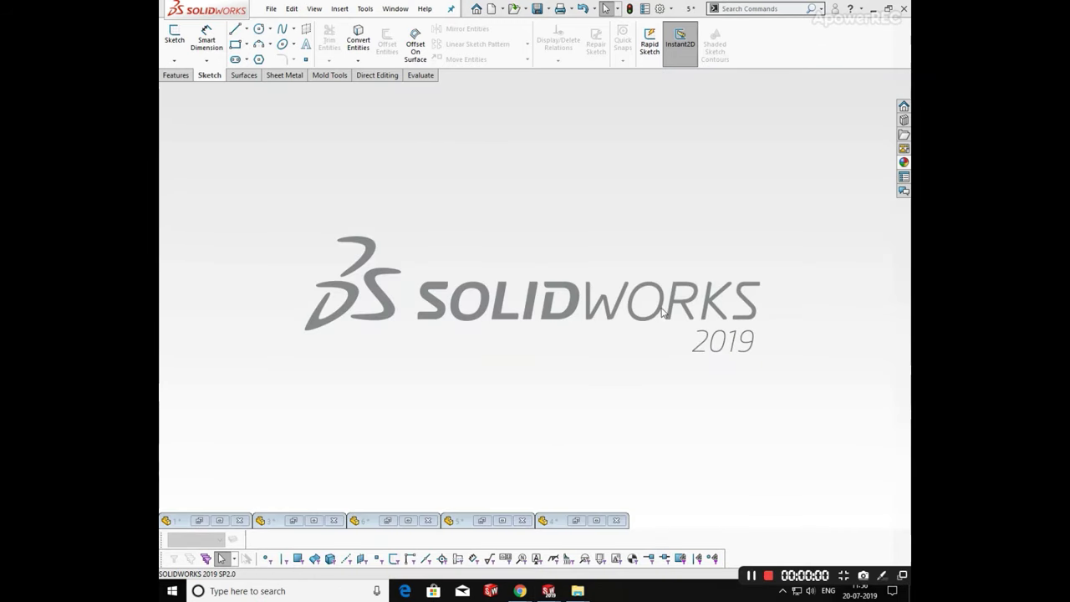
left_click(219, 521)
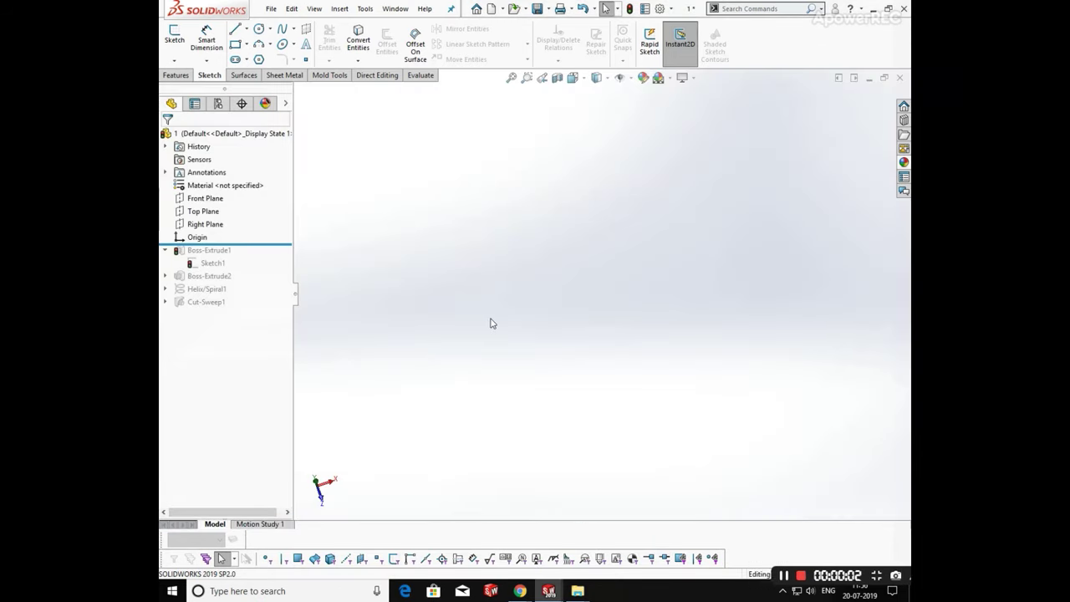
Step: Roll part 1's history forward to include Boss-Extrude1 and inspect the disc's diameter and thickness dimensions
left_click_drag(246, 243, 247, 270)
left_click(211, 263)
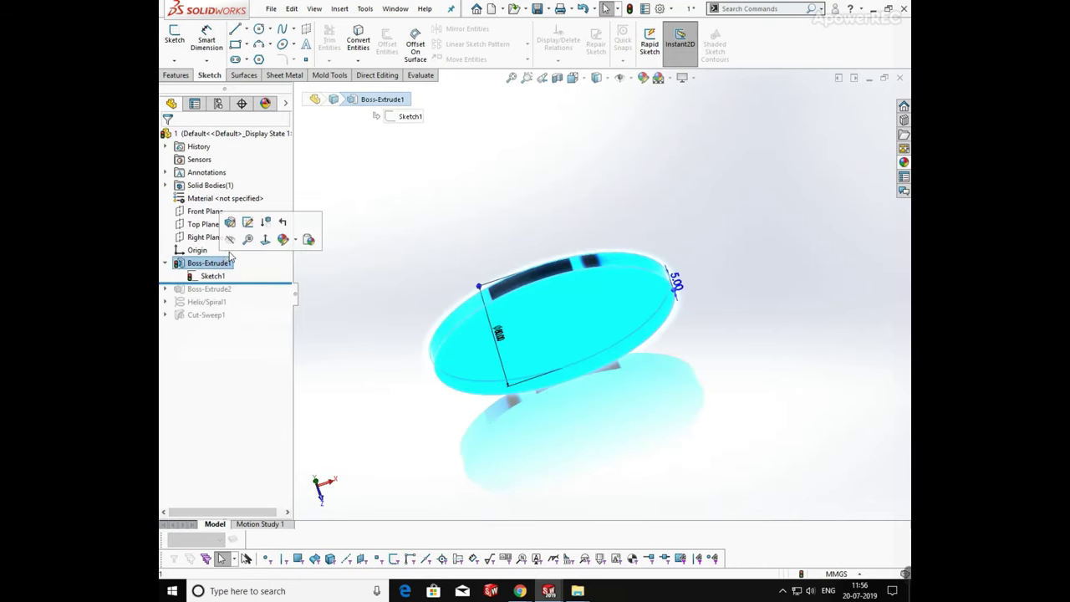
scroll(540, 317, "down", 2)
middle_click_drag(541, 316, 520, 243)
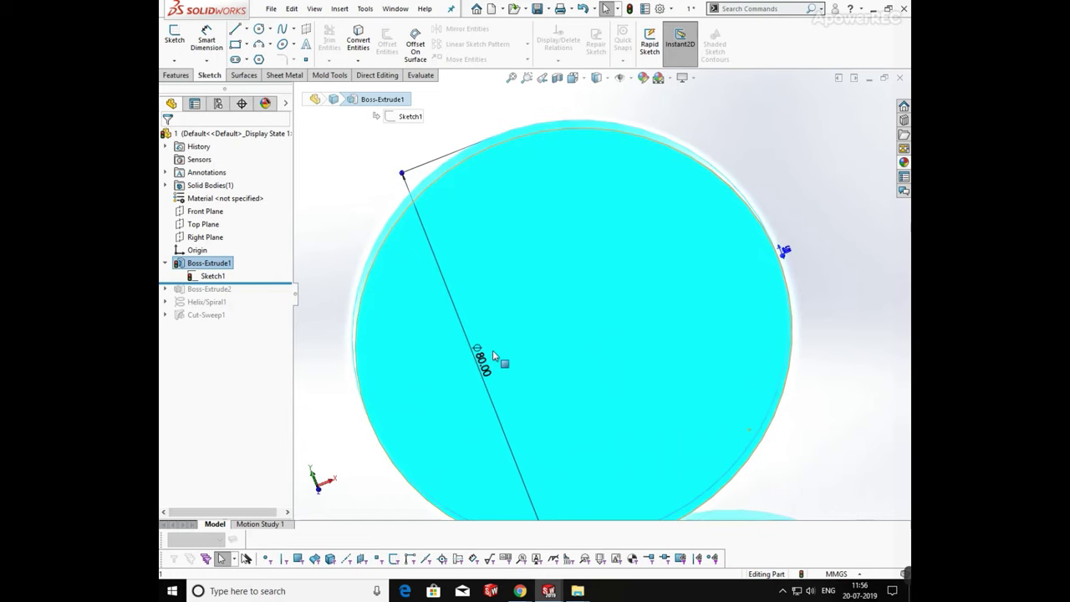
middle_click_drag(780, 289, 638, 446)
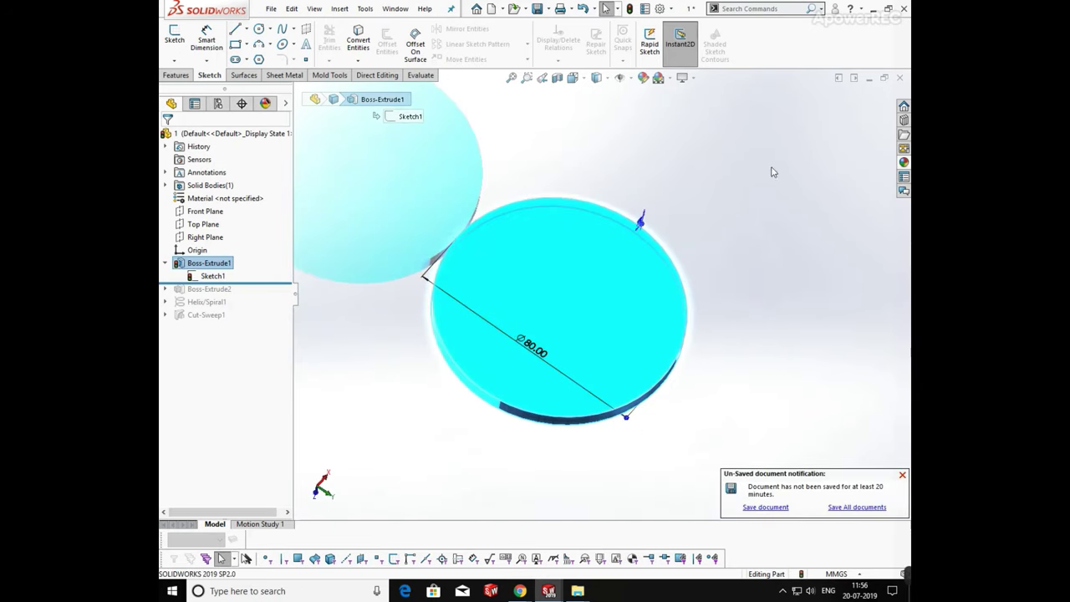
key("Escape")
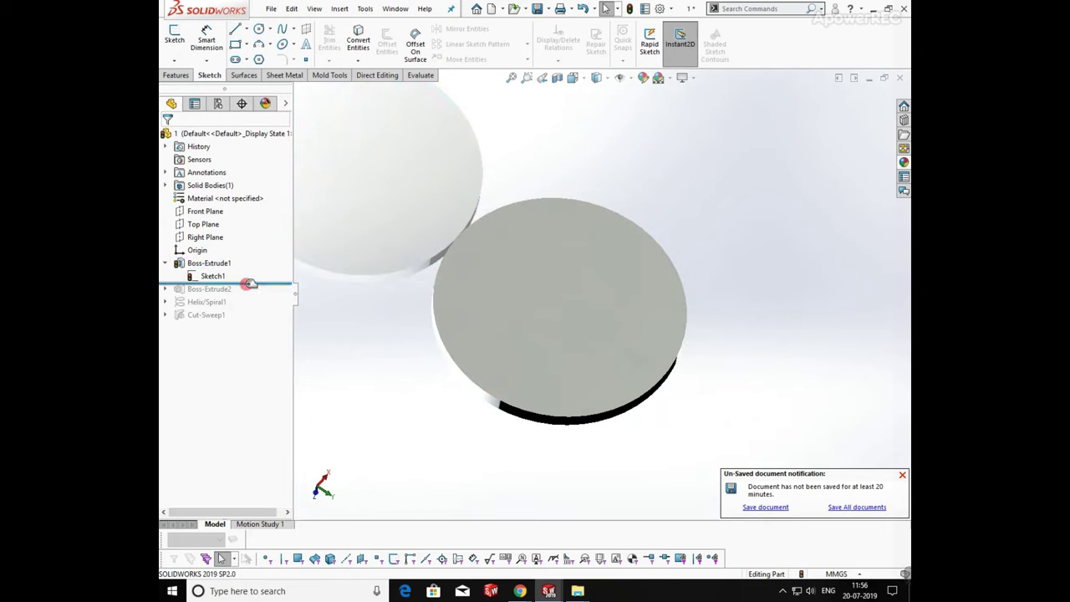
Step: Roll the history forward to include Boss-Extrude2 and select that feature to display its dimensions
left_click_drag(250, 284, 251, 297)
middle_click_drag(470, 377, 471, 249)
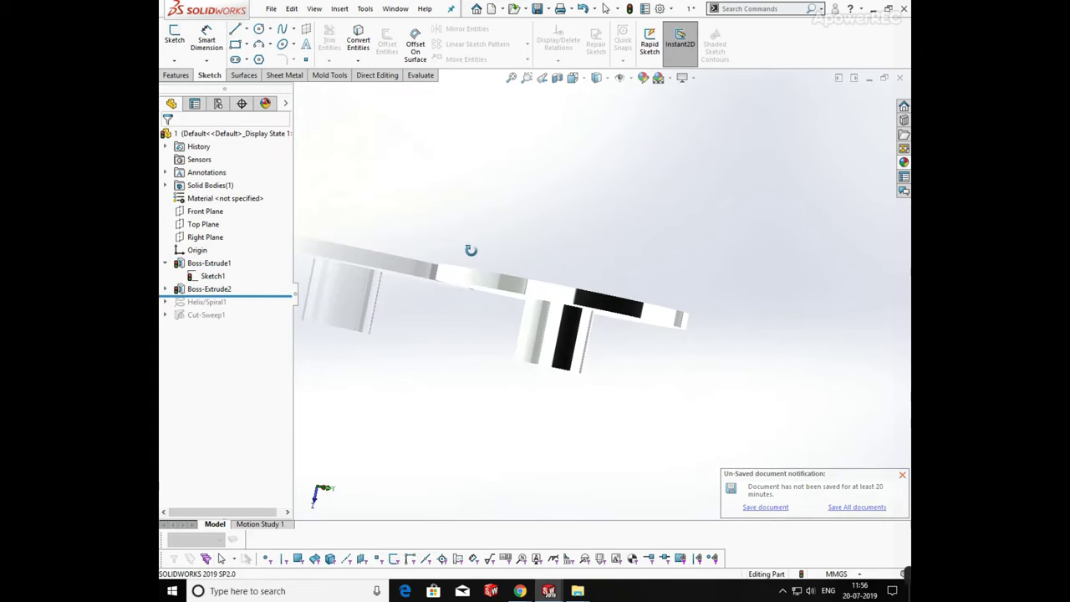
left_click(209, 289)
middle_click_drag(569, 438, 660, 276)
Step: Examine the cylindrical boss at the disc's centre from several orientations
key("space")
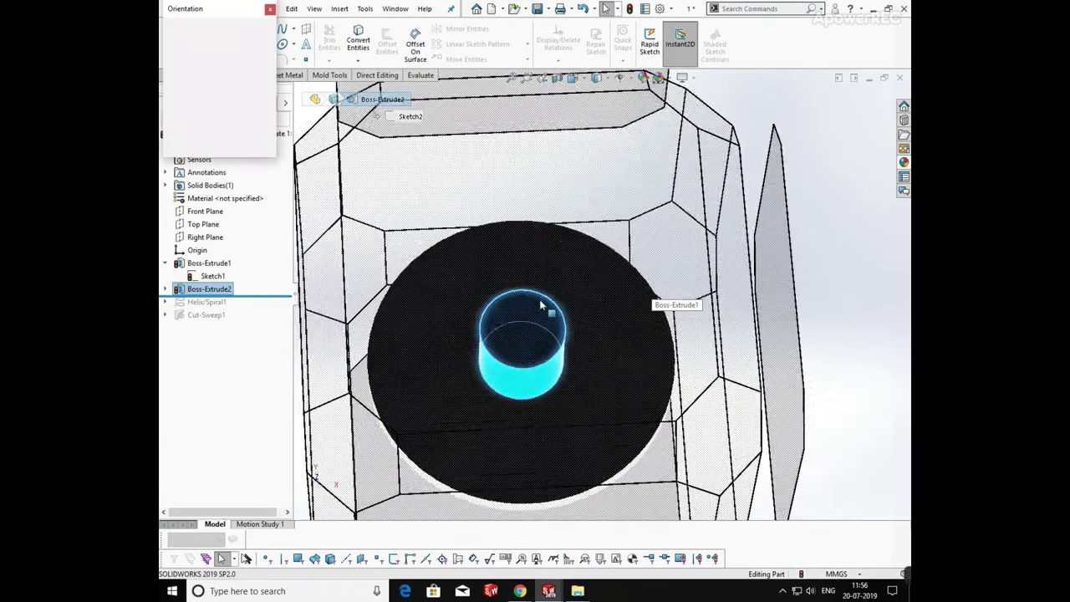
left_click(515, 286)
scroll(565, 277, "down", 4)
middle_click_drag(564, 277, 547, 215)
left_click_drag(575, 381, 328, 226)
scroll(632, 368, "up", 3)
middle_click_drag(705, 386, 730, 358)
scroll(694, 318, "down", 4)
left_click(822, 167)
scroll(704, 298, "up", 3)
scroll(730, 358, "up", 4)
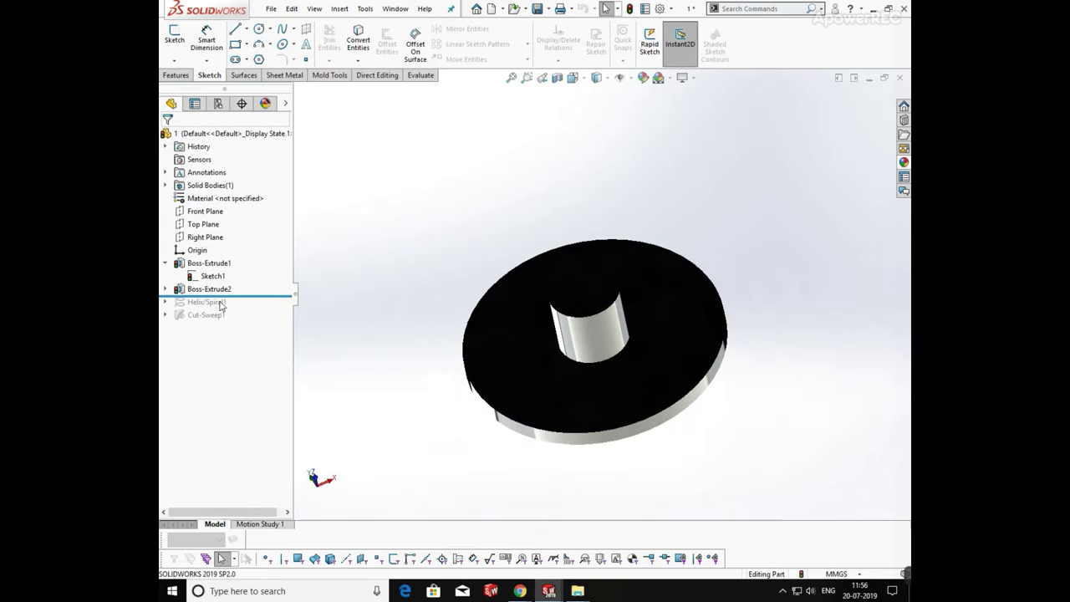
Step: Roll the history forward to include Helix/Spiral1 and show the helix curve around the boss
left_click_drag(256, 294, 258, 307)
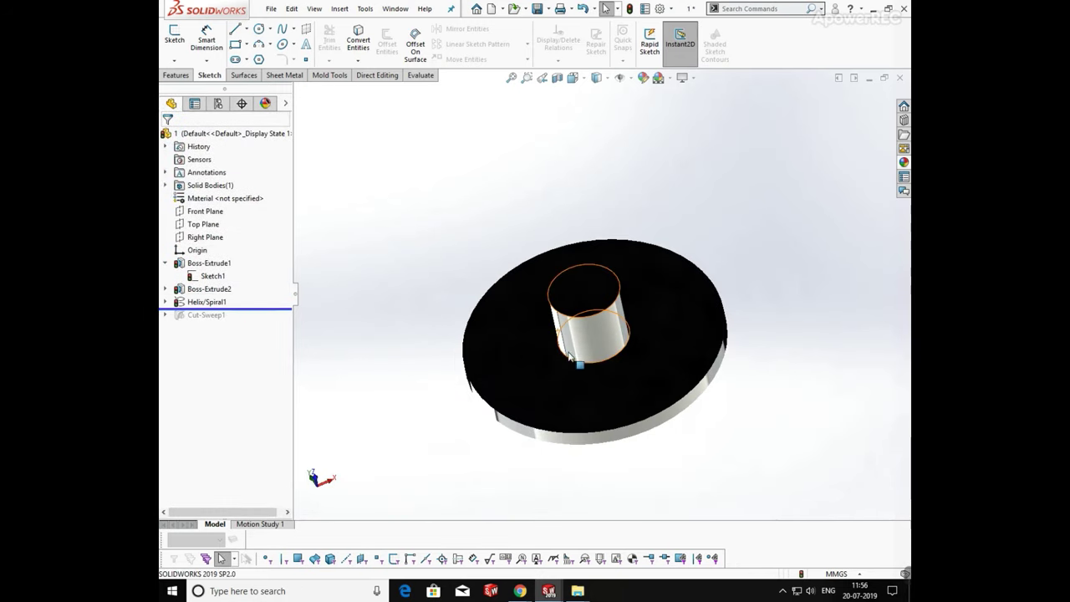
scroll(595, 367, "down", 3)
left_click(222, 302)
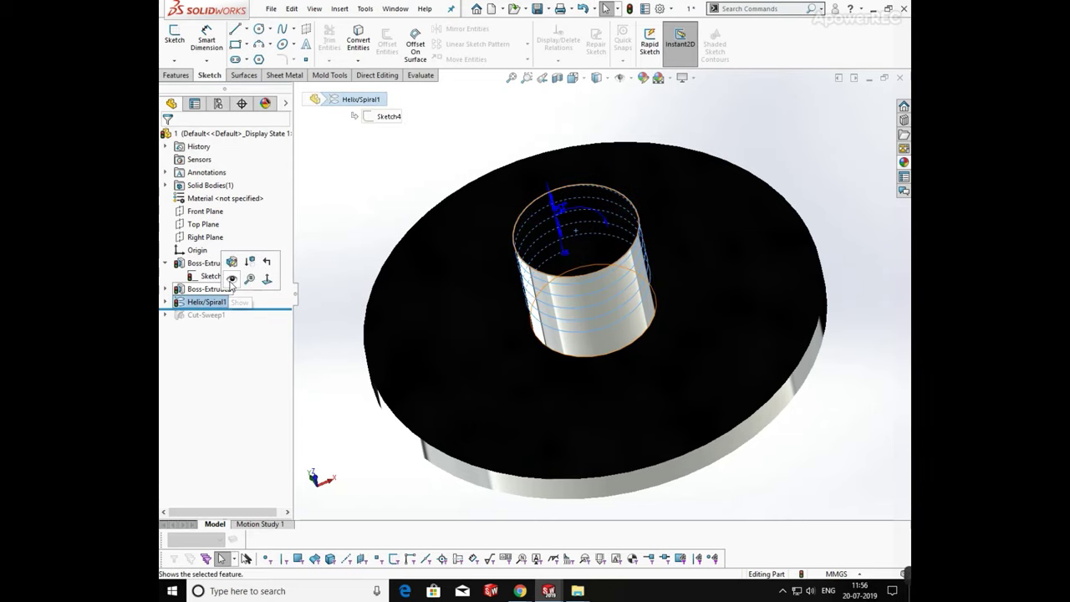
left_click(363, 238)
scroll(607, 337, "up", 3)
middle_click_drag(607, 337, 527, 271)
Step: Open the helix definition to review its pitch, revolutions and start angle, and accept it as is
left_click(203, 306)
left_click(210, 275)
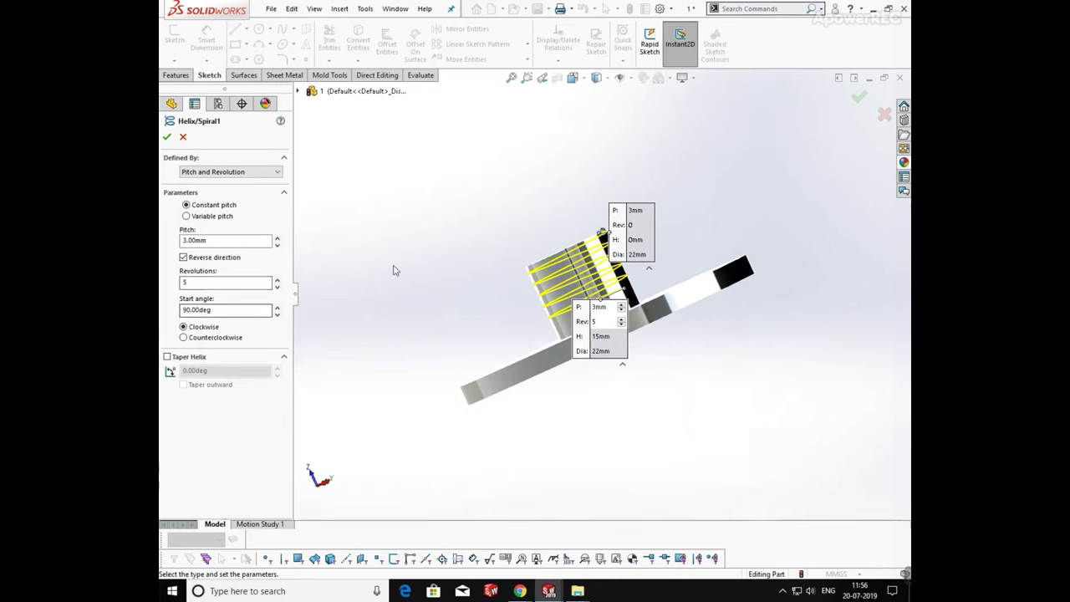
middle_click_drag(395, 270, 364, 256)
left_click(168, 138)
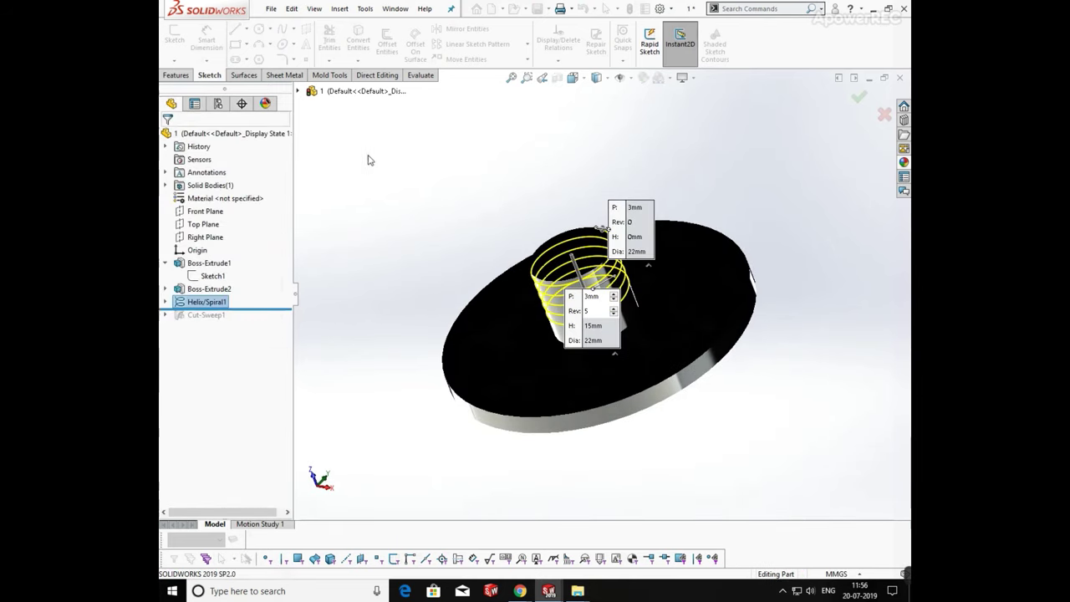
Step: Roll the history forward to include Cut-Sweep1 and open its triangular profile sketch, Sketch6, for inspection
left_click_drag(257, 308, 248, 338)
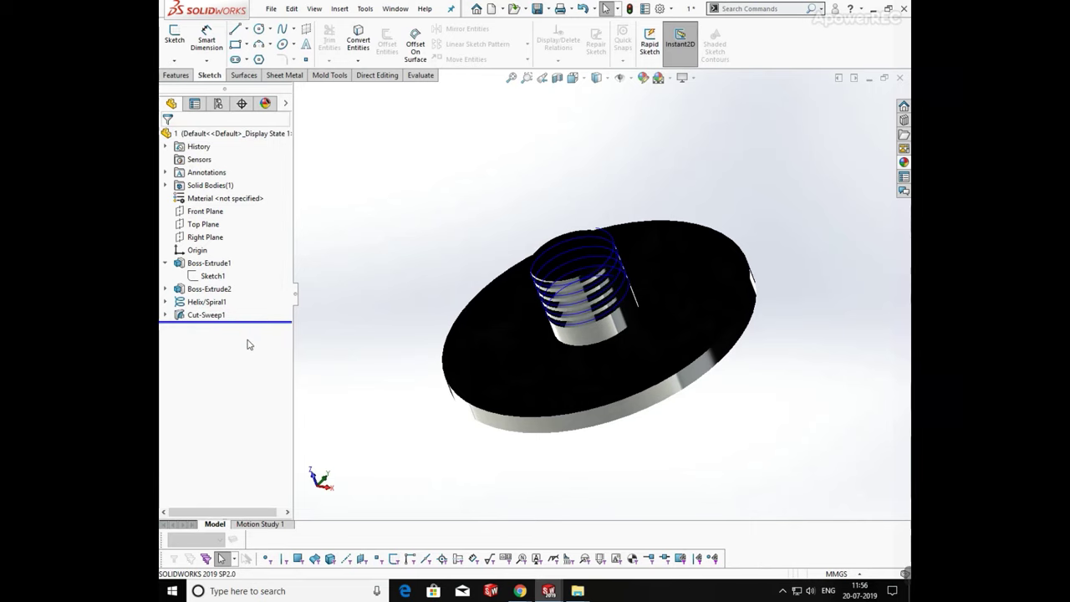
left_click(197, 315)
left_click(208, 328)
left_click(217, 287)
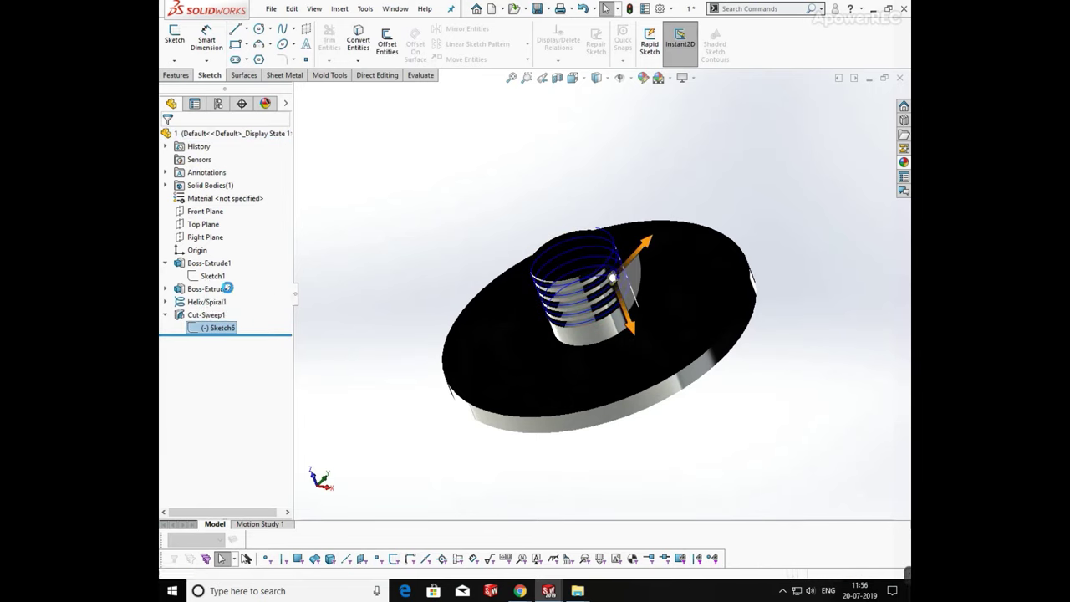
scroll(527, 229, "down", 4)
scroll(571, 243, "down", 3)
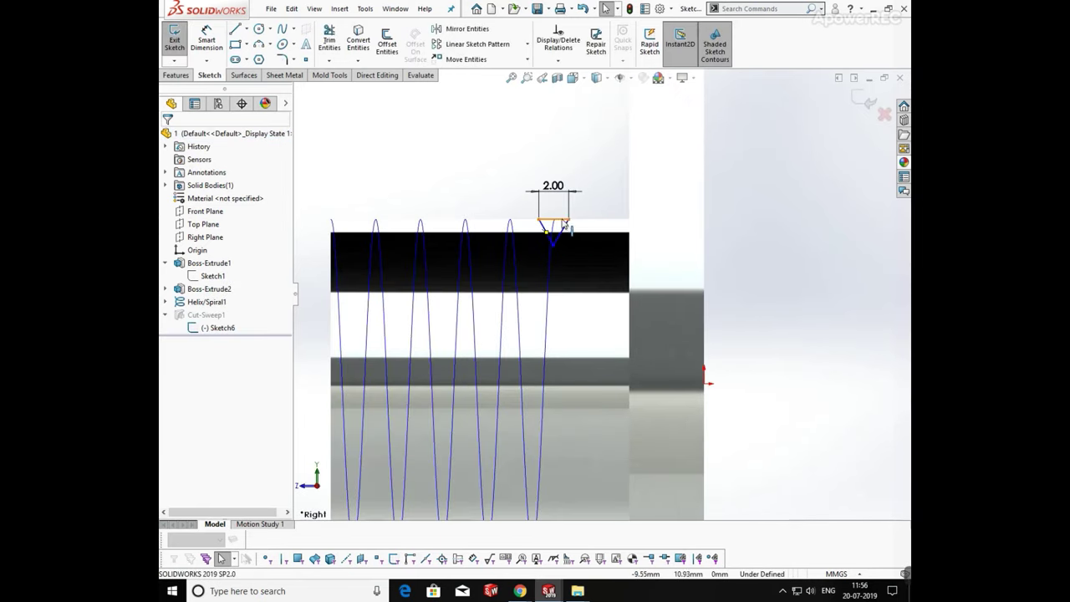
Step: Open the Cut-Sweep1 definition to review its profile and path, and inspect the resulting thread
left_click(219, 316)
left_click(229, 279)
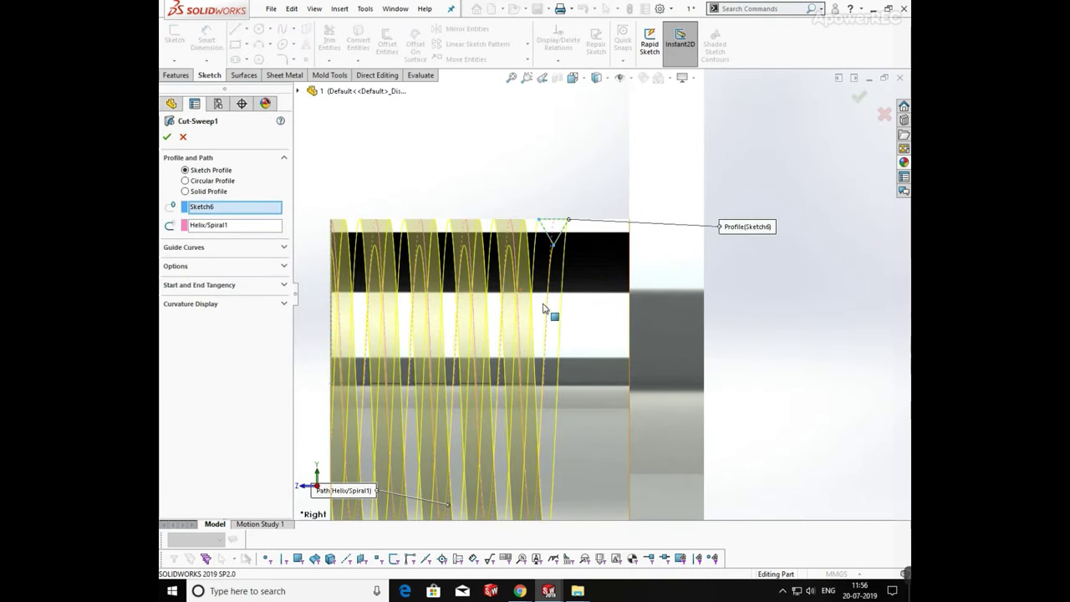
scroll(600, 293, "up", 3)
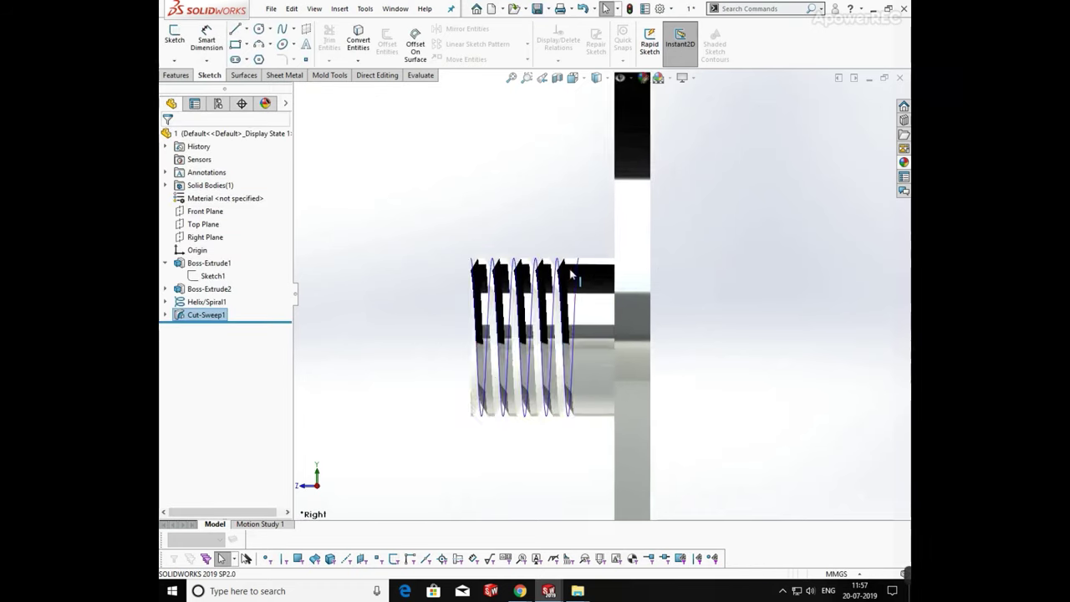
middle_click_drag(544, 393, 692, 345)
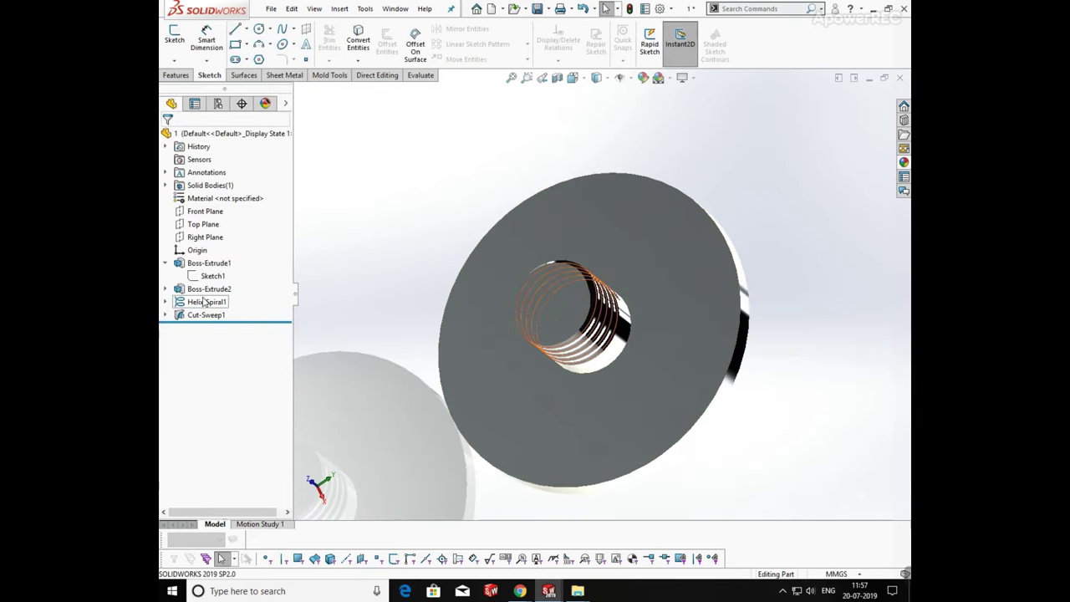
Step: Show Sketch4, the base circle of the helix
left_click(164, 302)
left_click(205, 314)
left_click(211, 296)
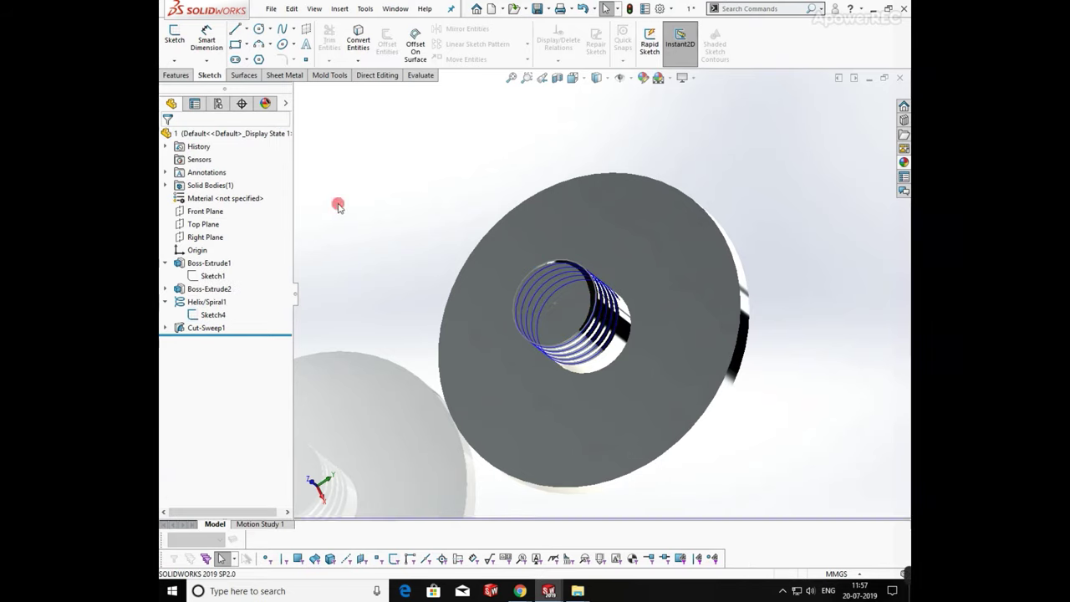
mouse_move(335, 203)
middle_mouse_down()
mouse_move(682, 234)
mouse_move(582, 234)
mouse_move(656, 289)
middle_mouse_up()
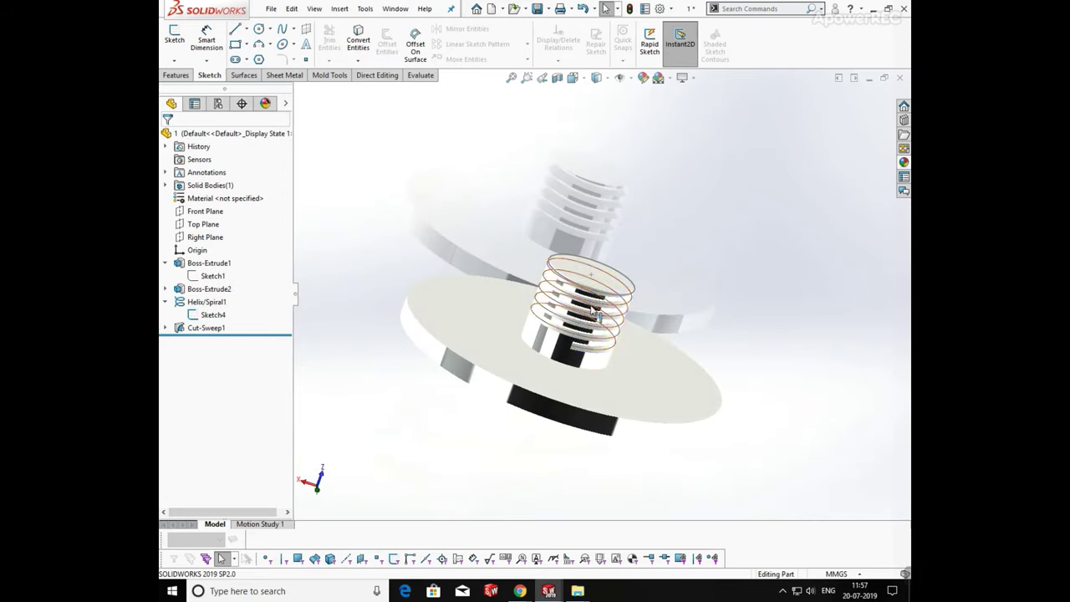
Step: Hide the helix and its base circle sketch on the threaded boss, and close the part
left_click(637, 303)
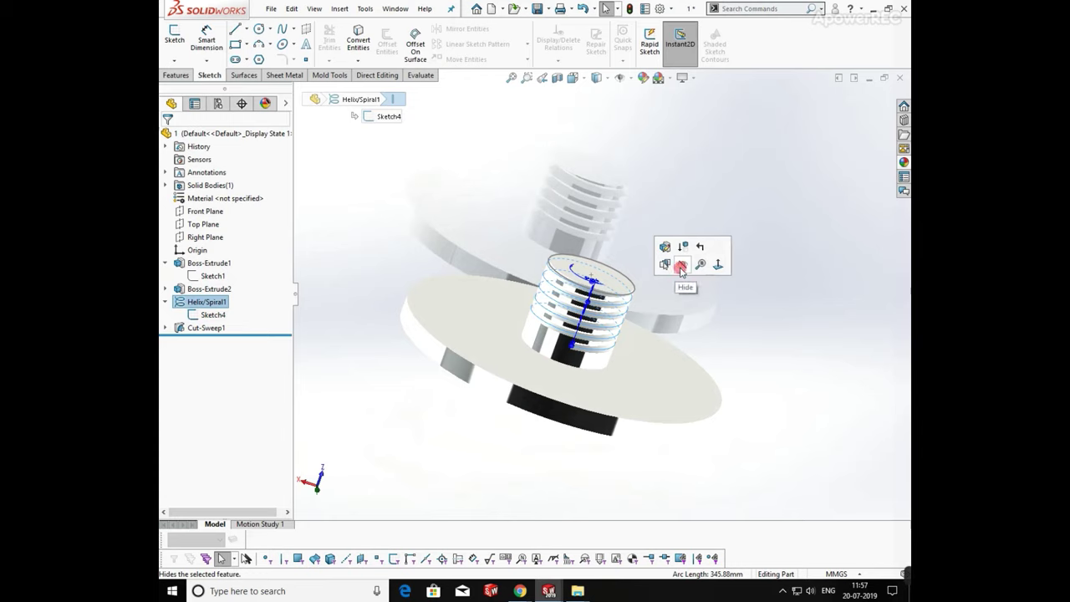
left_click(683, 264)
middle_click_drag(683, 265, 611, 285)
left_click(610, 283)
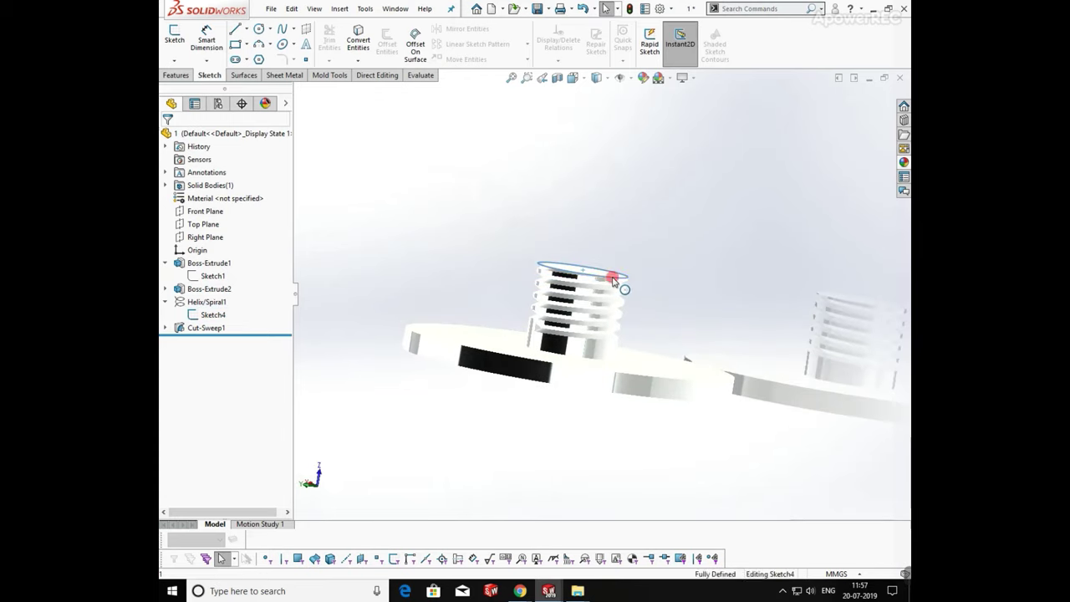
mouse_move(652, 331)
middle_mouse_down()
mouse_move(641, 363)
mouse_move(770, 270)
mouse_move(717, 349)
mouse_move(621, 280)
mouse_move(663, 346)
middle_mouse_up()
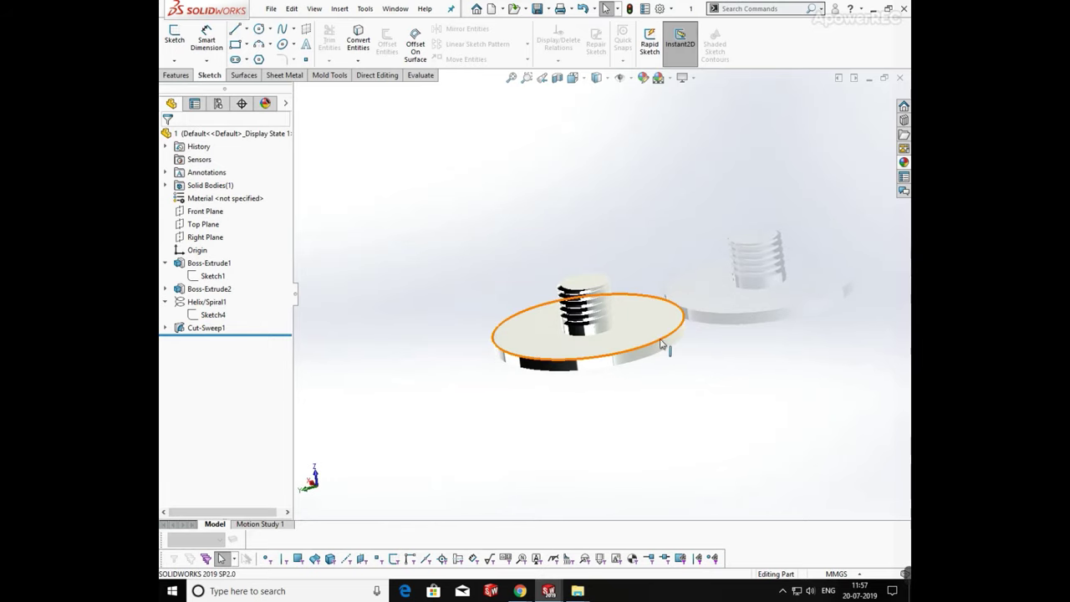
left_click(899, 78)
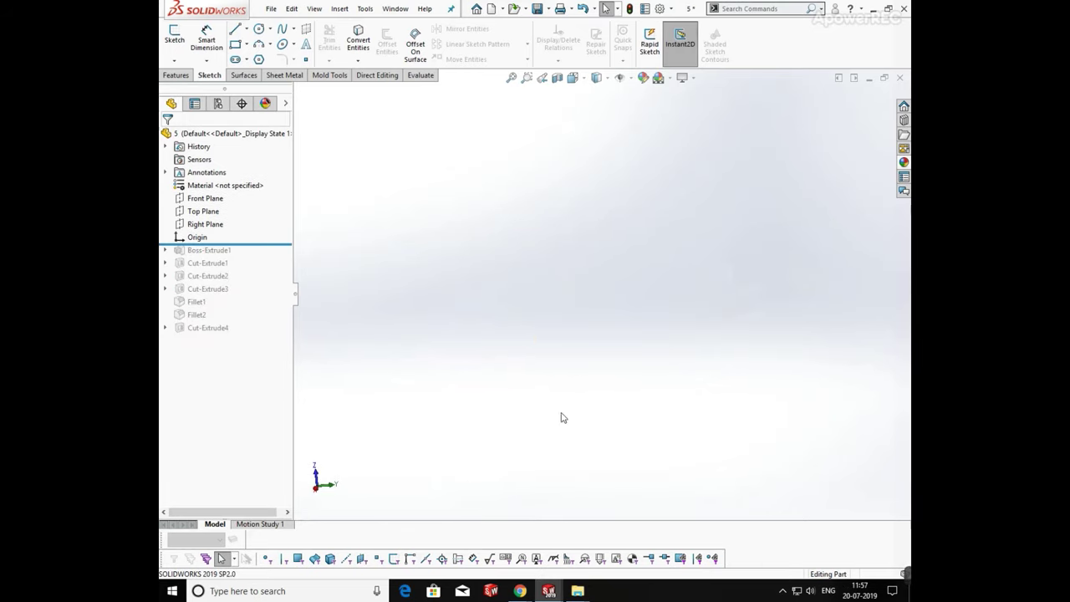
Step: Roll part 5's history forward to include Boss-Extrude1 and open its definition to review the cylinder's depth and diameter
left_click_drag(264, 245, 262, 262)
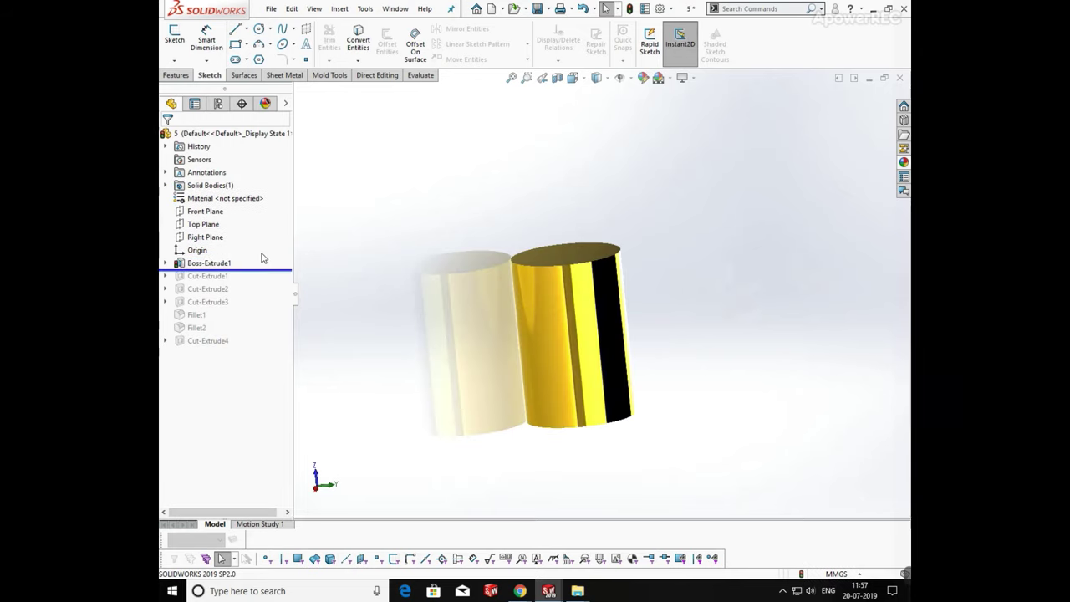
left_click(214, 264)
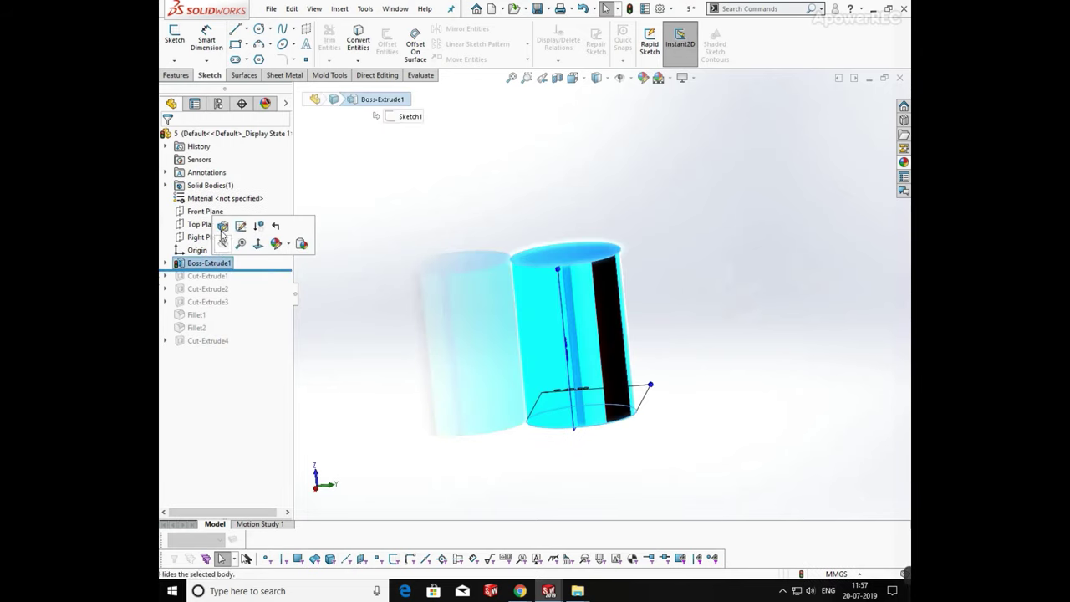
left_click(219, 224)
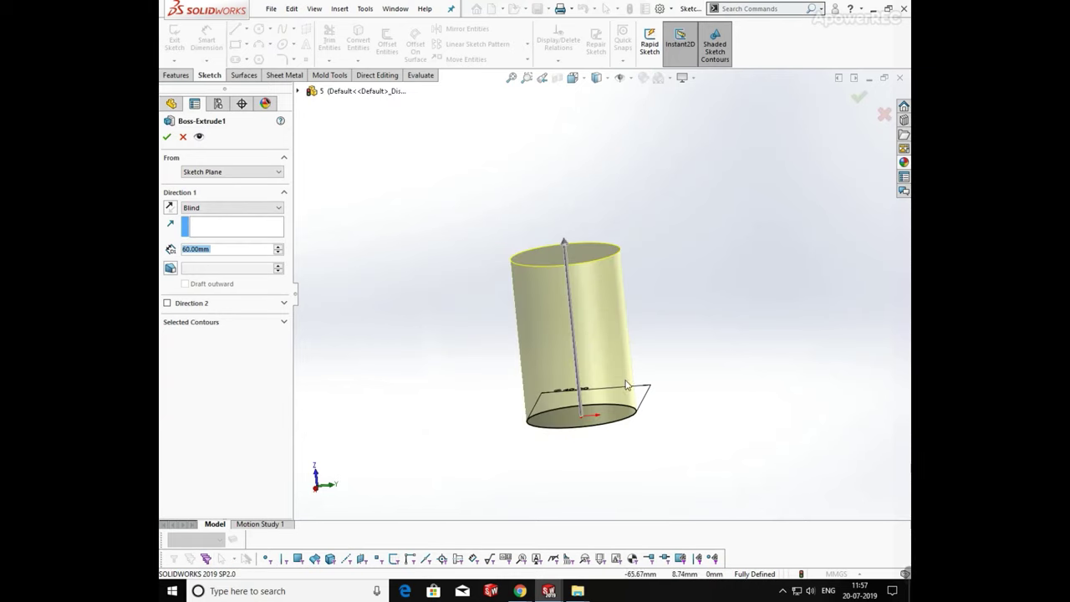
middle_click_drag(644, 328, 585, 439)
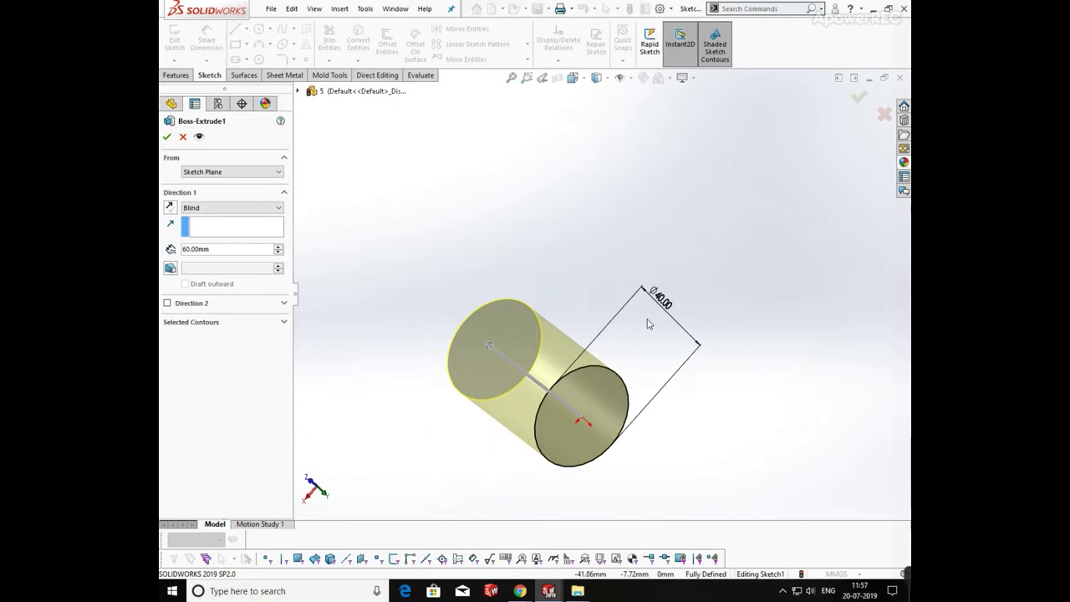
Step: Close the base extrusion's definition, roll the feature history forward past Cut-Extrude1, and review that cut's sketch and settings
left_click(166, 137)
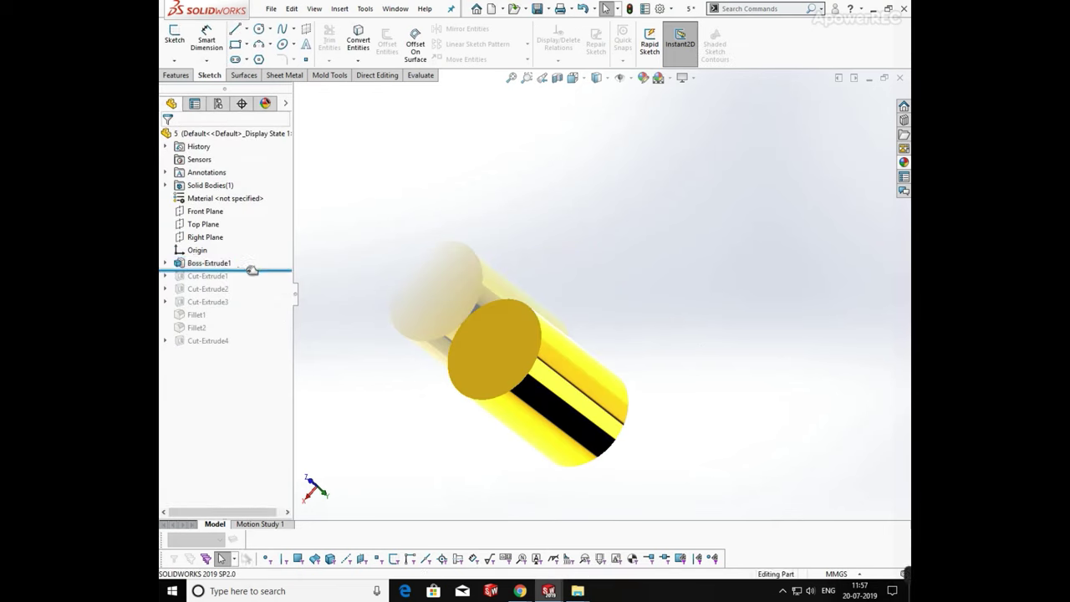
left_click_drag(252, 270, 192, 280)
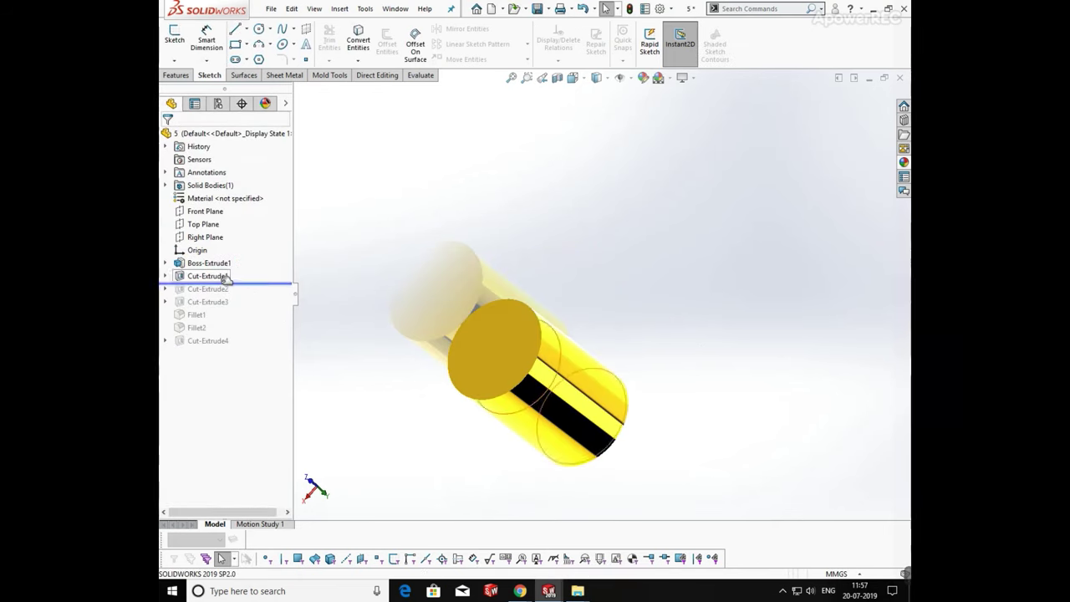
left_click(166, 276)
left_click(197, 276)
left_click(213, 238)
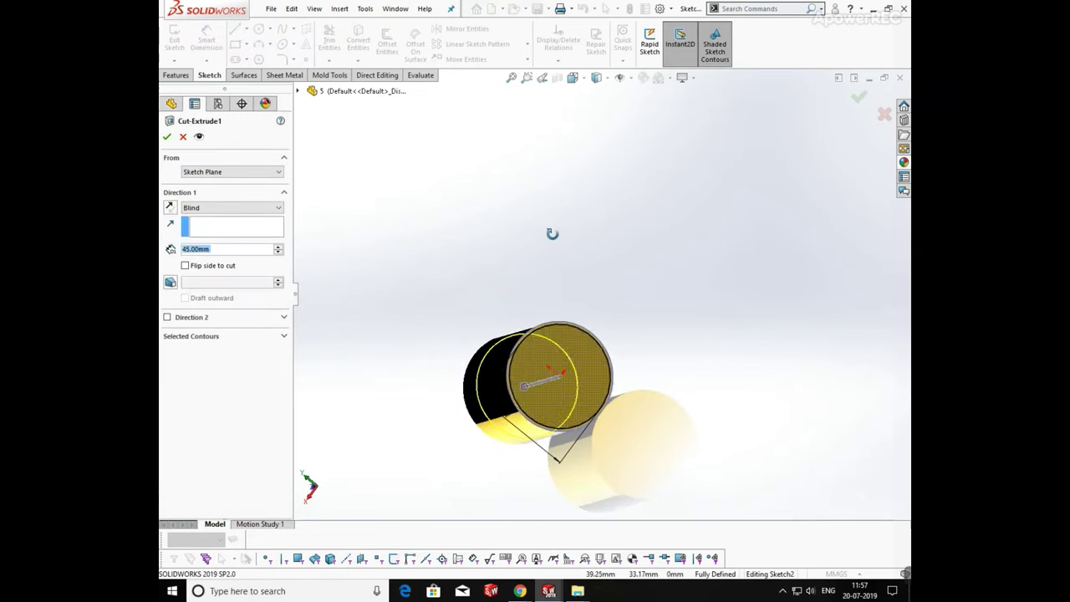
scroll(551, 384, "down", 3)
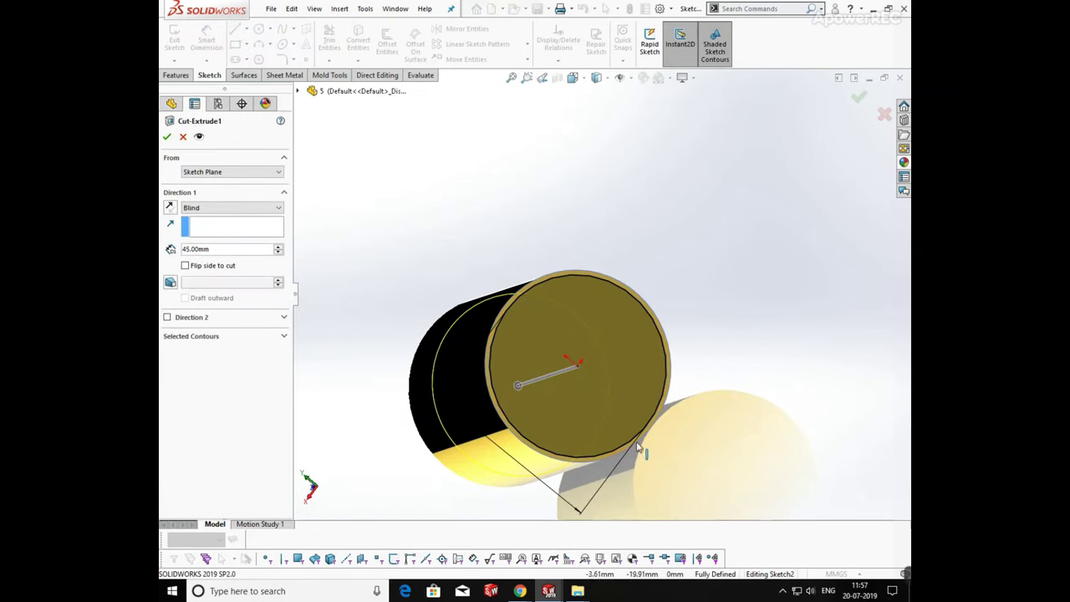
scroll(627, 443, "up", 2)
mouse_move(610, 434)
middle_mouse_down()
mouse_move(588, 363)
mouse_move(530, 341)
middle_mouse_up()
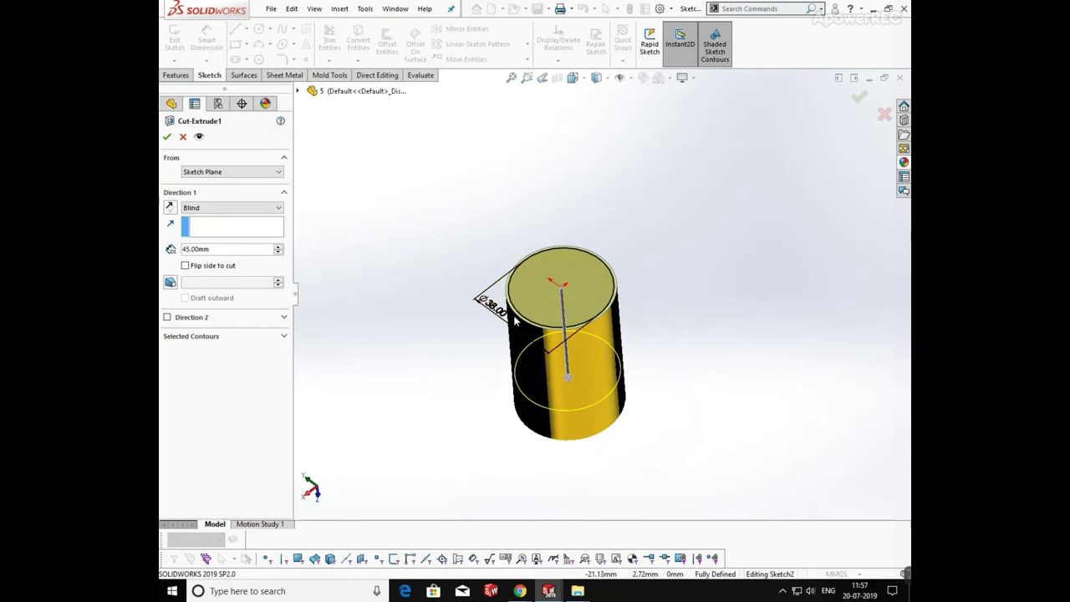
left_click(166, 138)
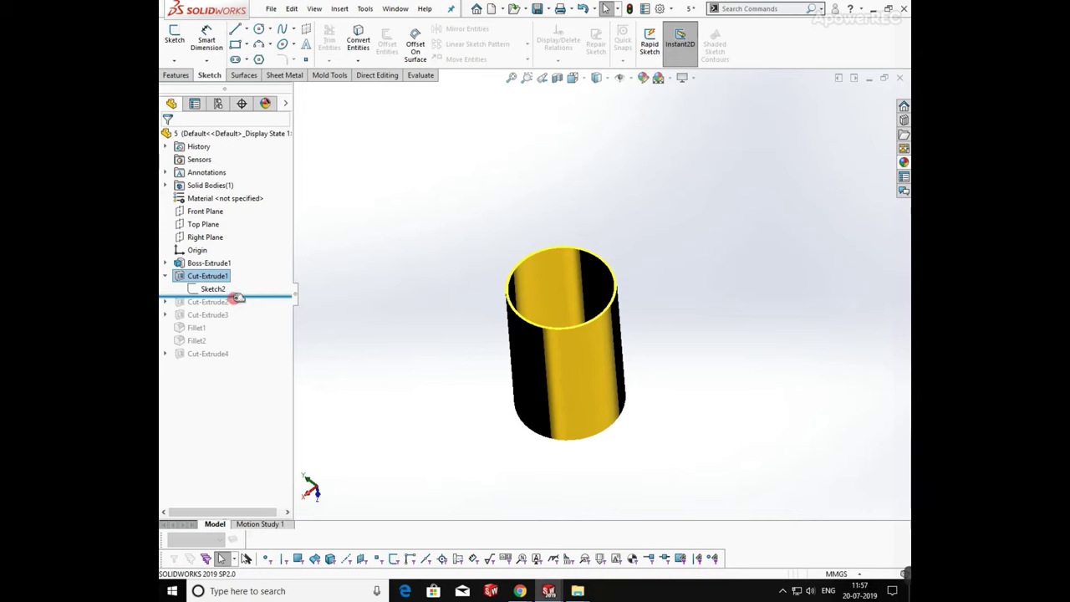
Step: Roll the feature history forward past Cut-Extrude2 and review the definition of this cut inside the cup
left_click_drag(239, 297, 236, 309)
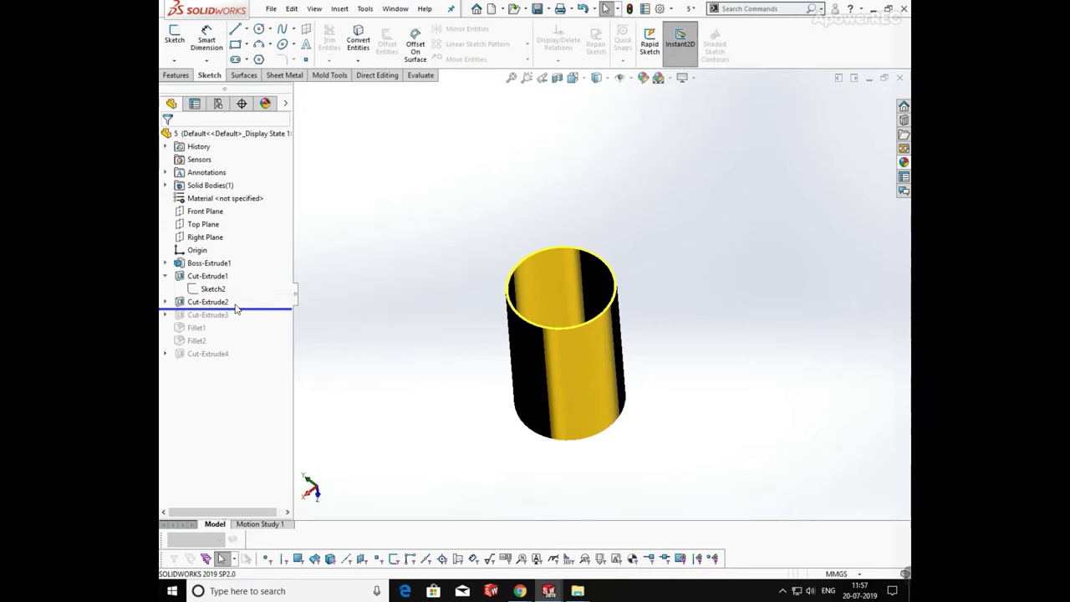
left_click(192, 302)
left_click(201, 263)
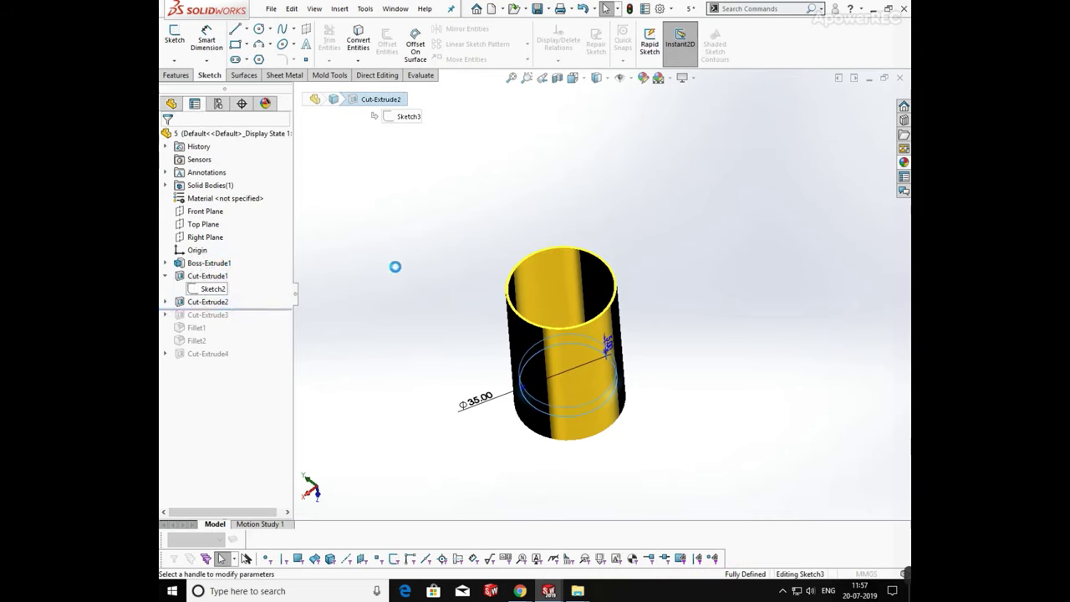
middle_click_drag(589, 294, 543, 352)
scroll(559, 335, "down", 3)
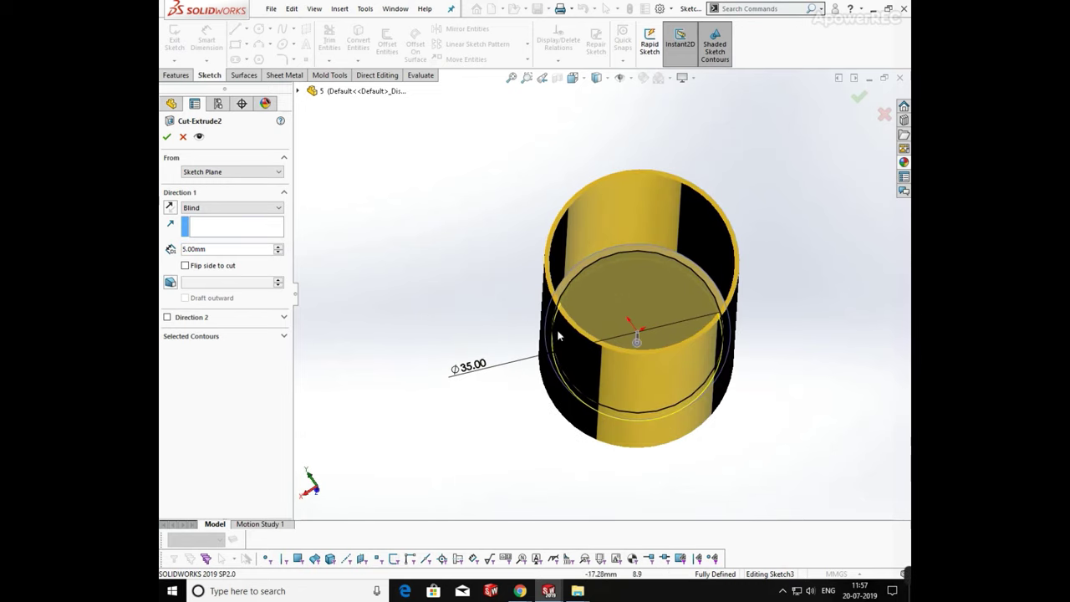
left_click(166, 137)
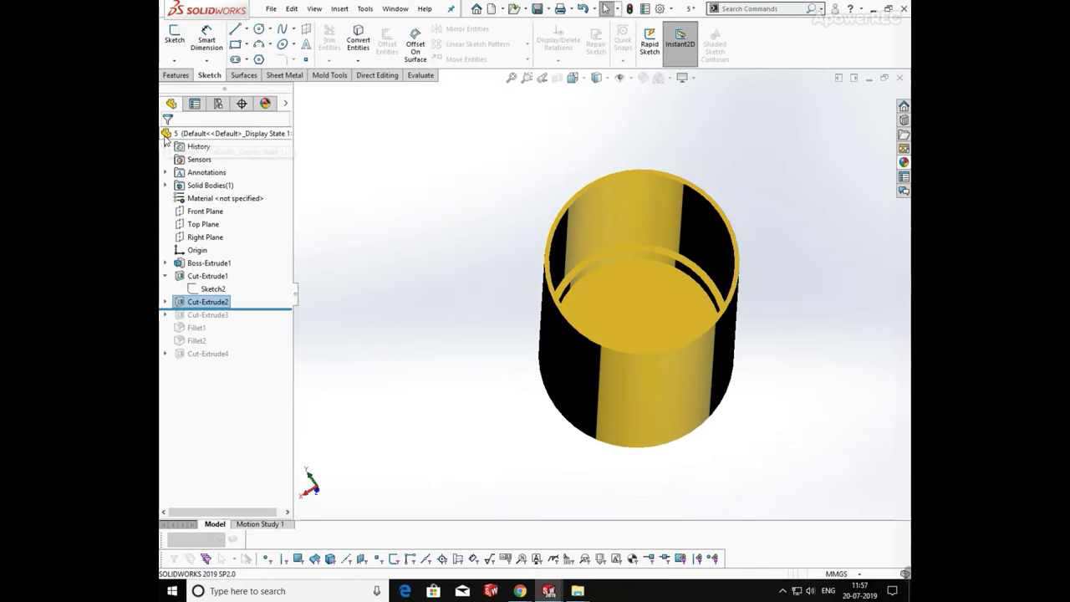
Step: Roll the feature history forward past Cut-Extrude3 and examine the elliptical cut's definition and dimensions square to its sketch
left_click(256, 316)
left_click_drag(256, 316, 257, 322)
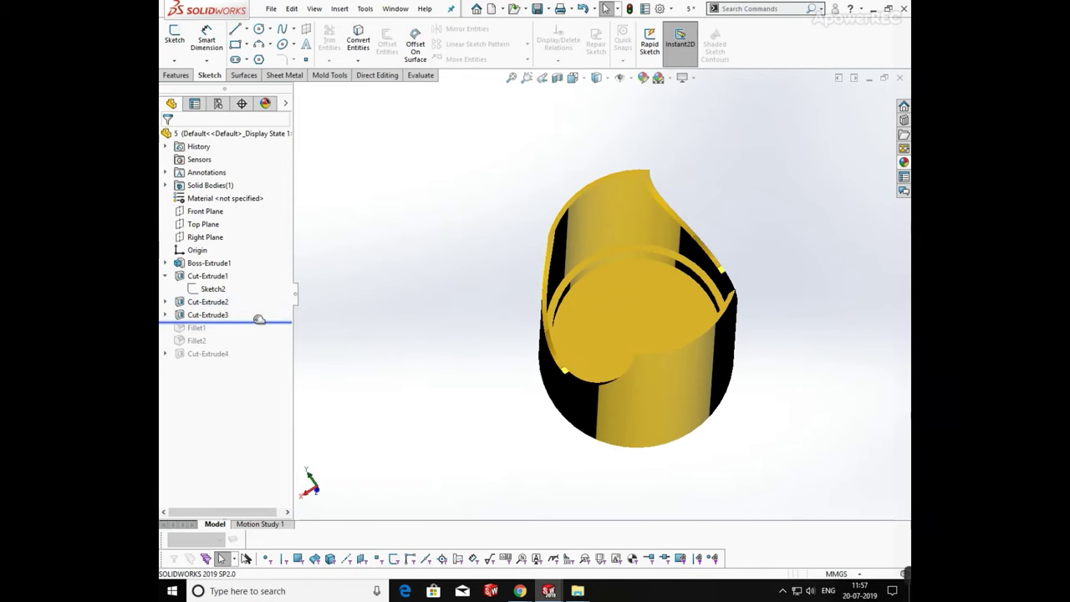
left_click(200, 321)
left_click(203, 284)
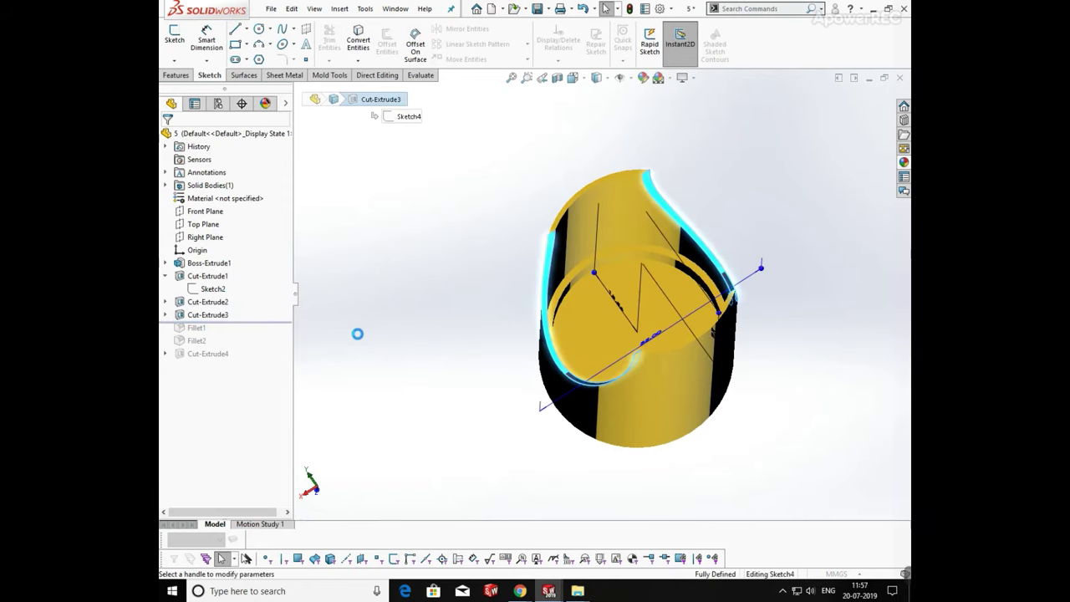
middle_click_drag(604, 341, 430, 267)
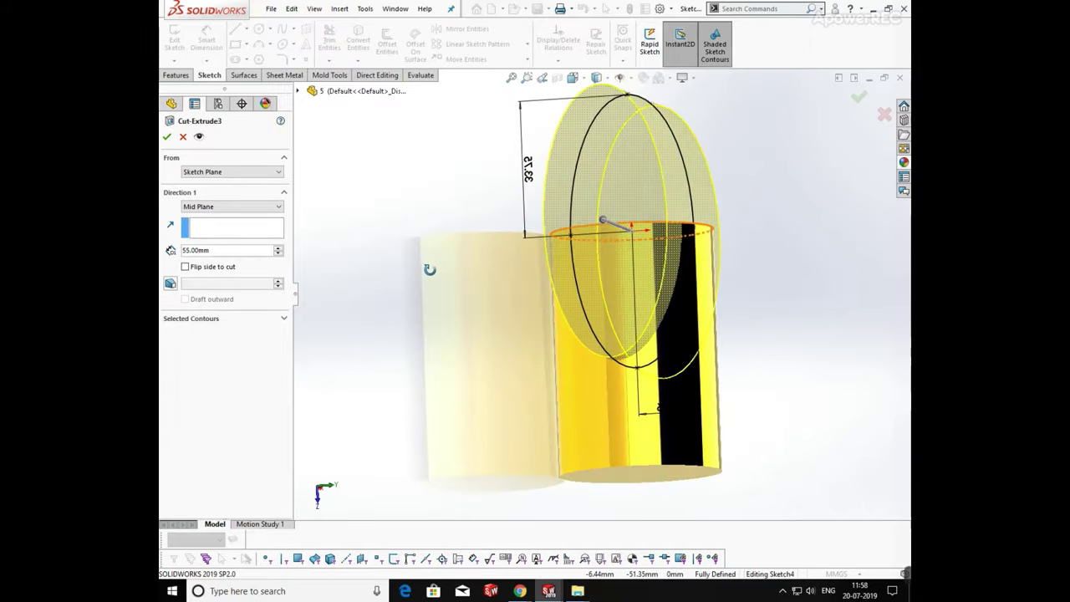
key("space")
left_click(499, 301)
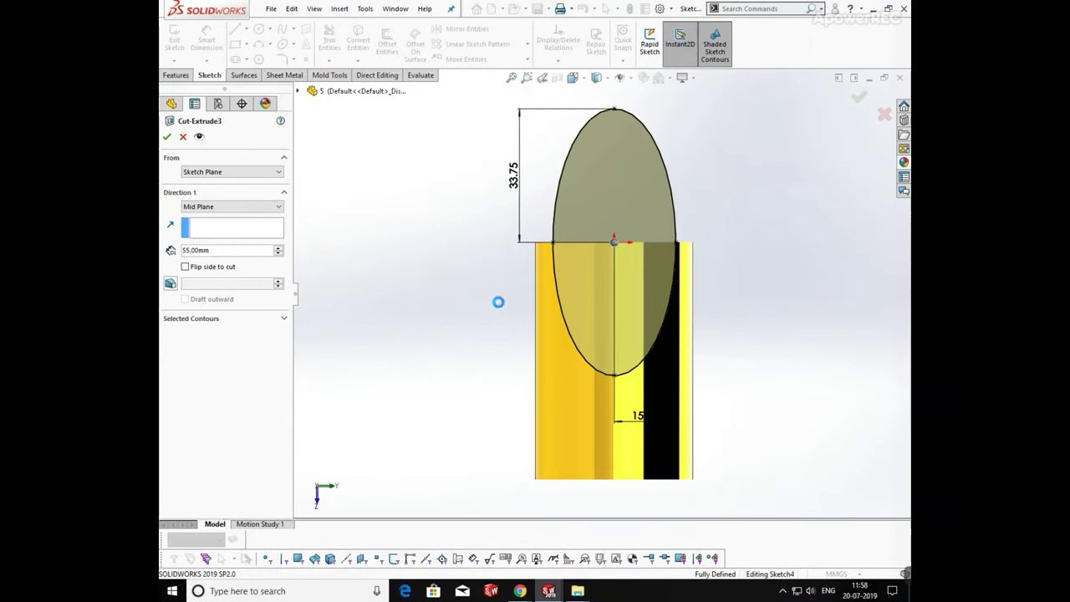
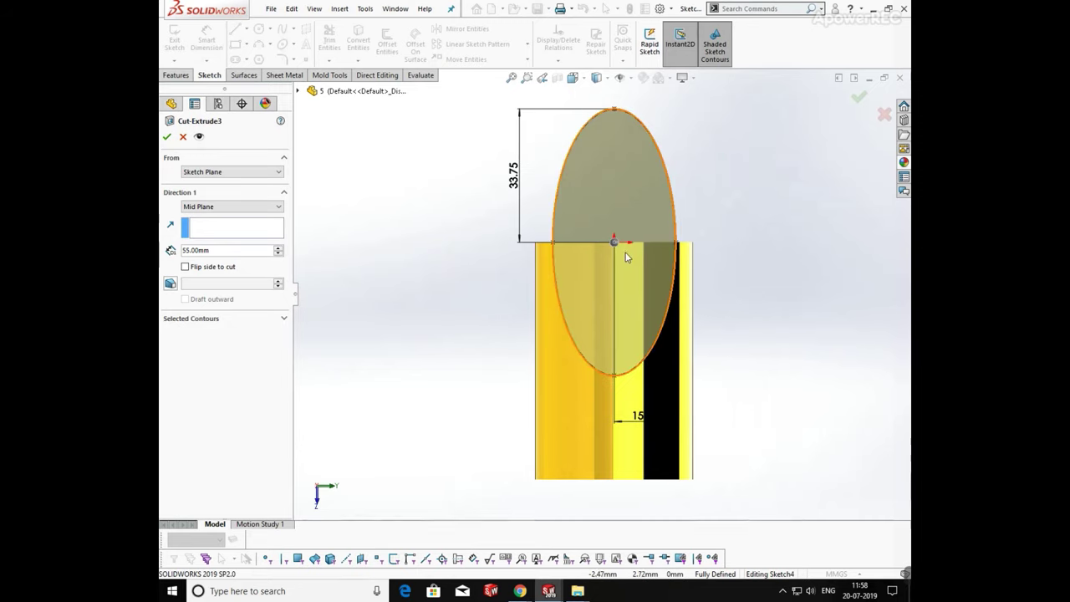
scroll(596, 292, "up", 3)
scroll(608, 345, "down", 4)
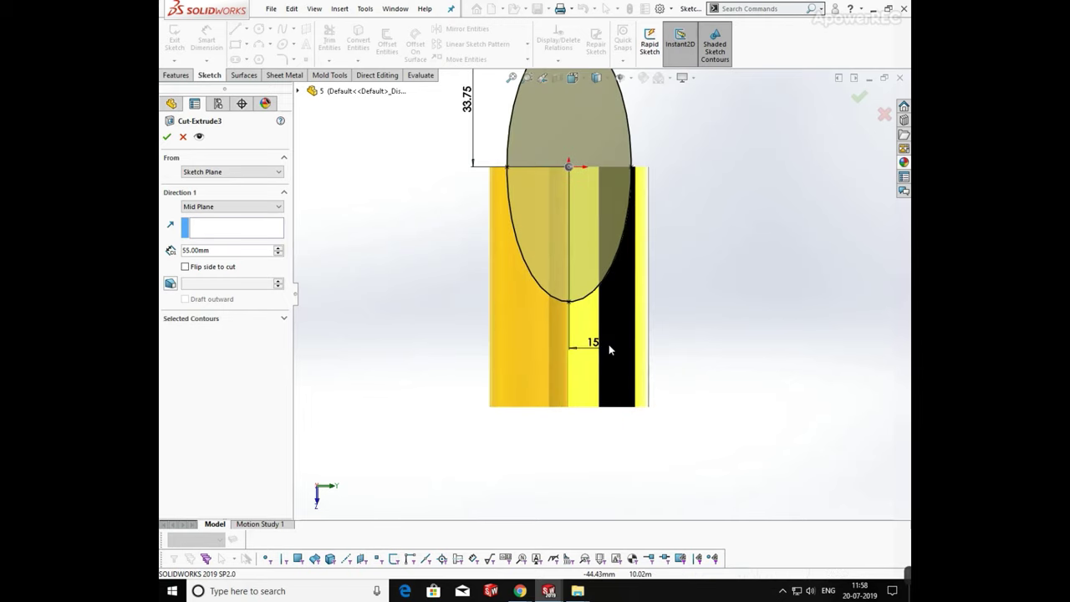
left_click_drag(608, 350, 704, 386)
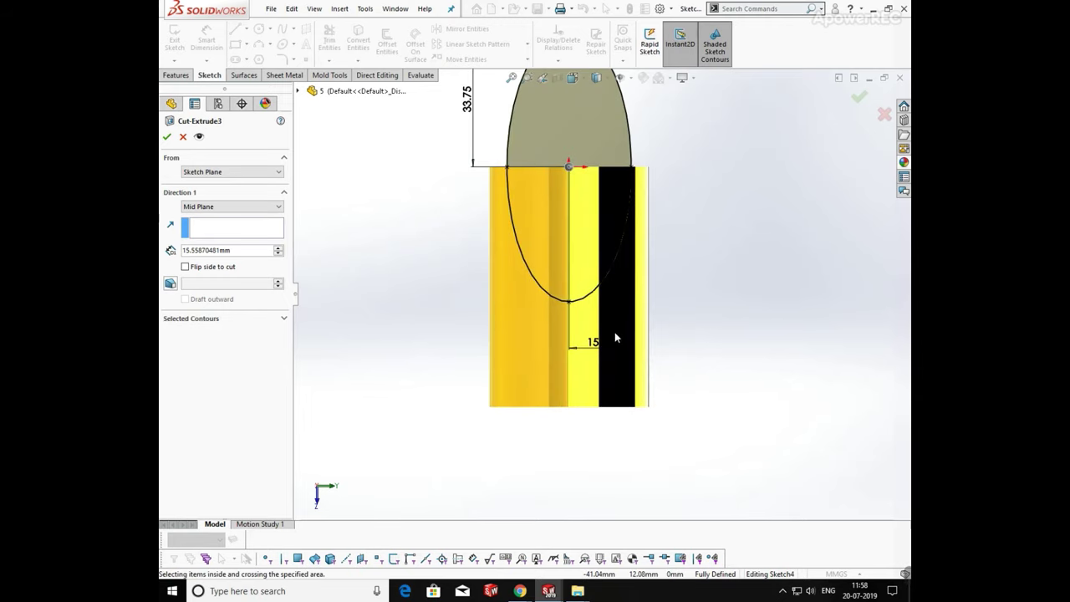
left_click_drag(596, 351, 767, 376)
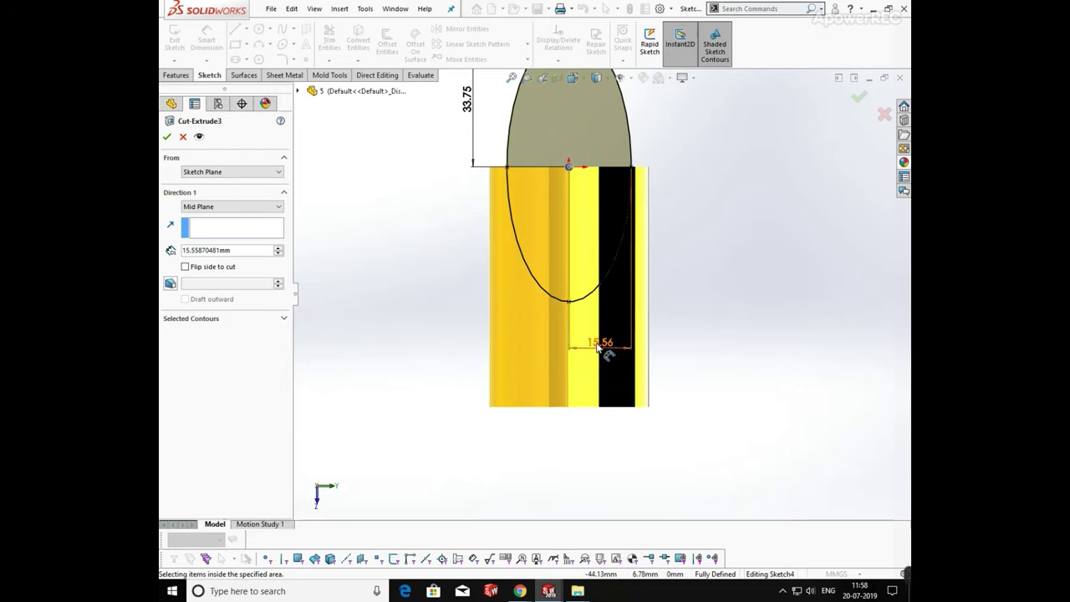
key("z")
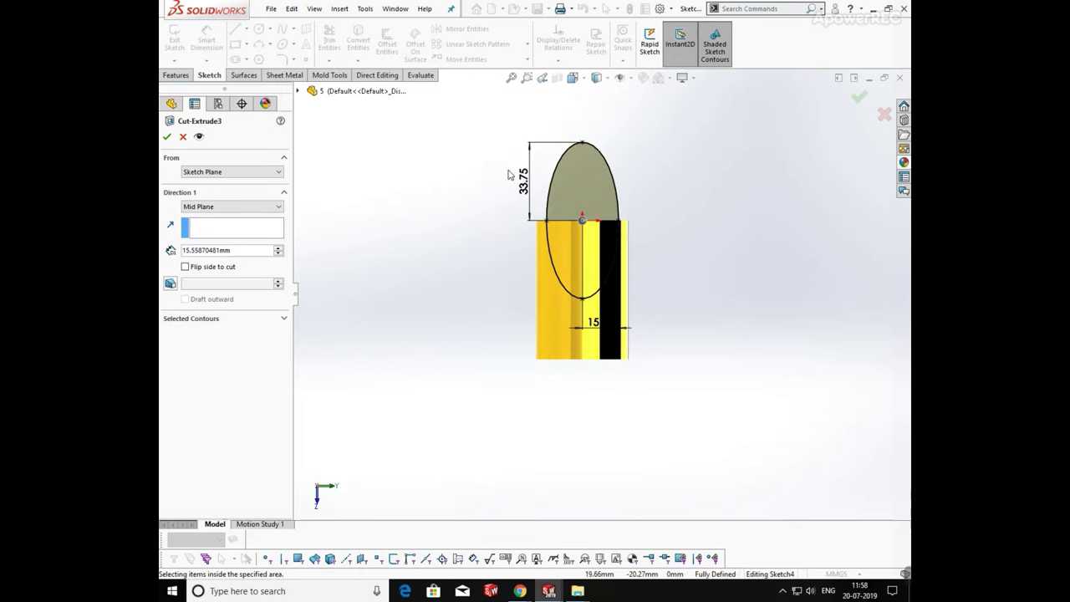
left_click(168, 136)
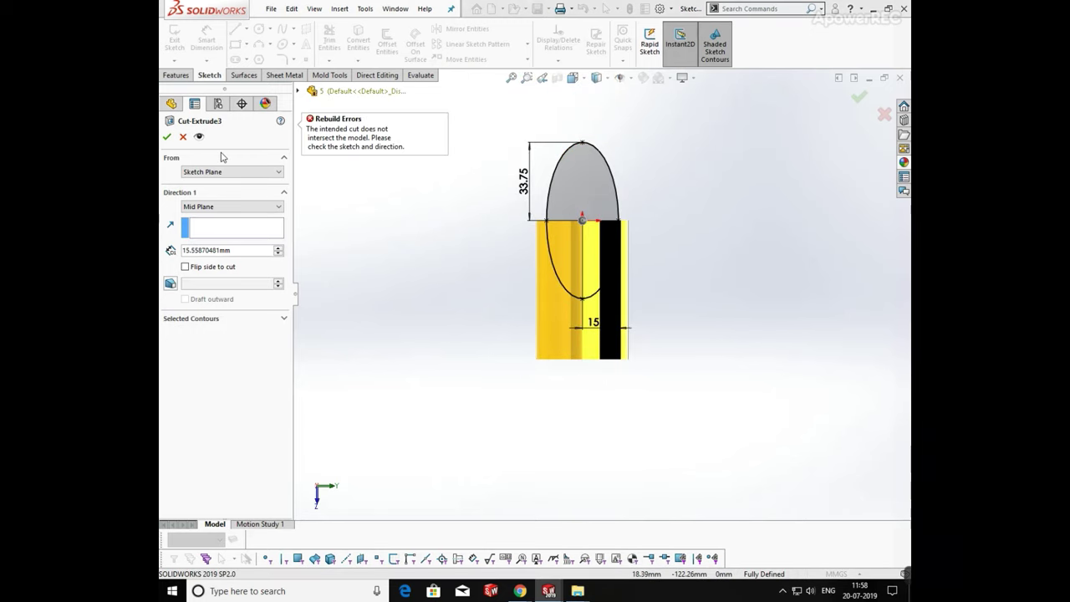
left_click(180, 136)
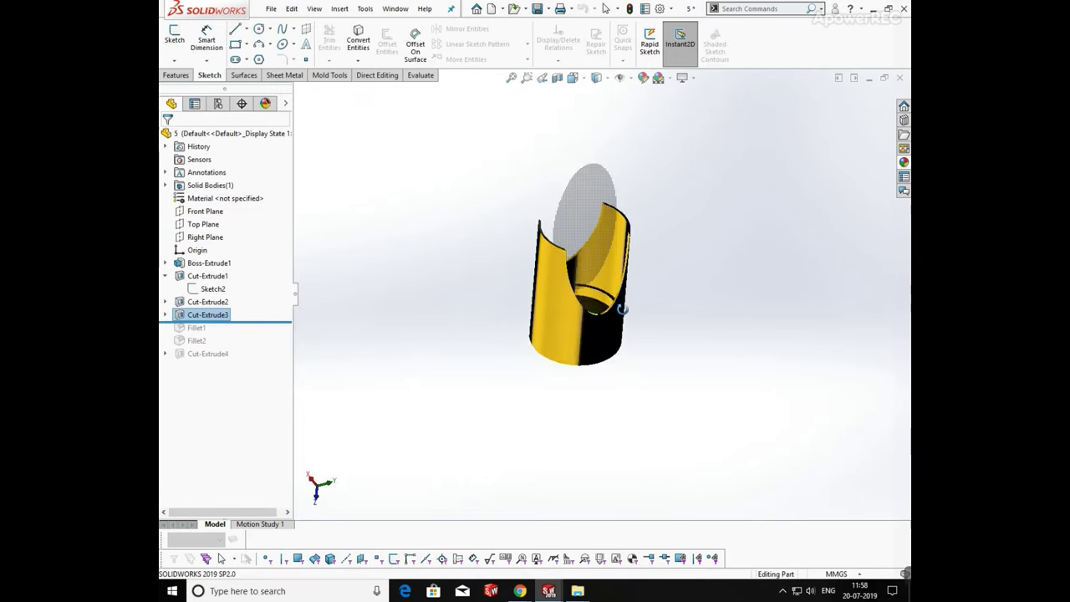
Step: Roll the feature history forward past Fillet1 and review the fillet's edges and radius in its definition
left_click_drag(243, 321, 240, 334)
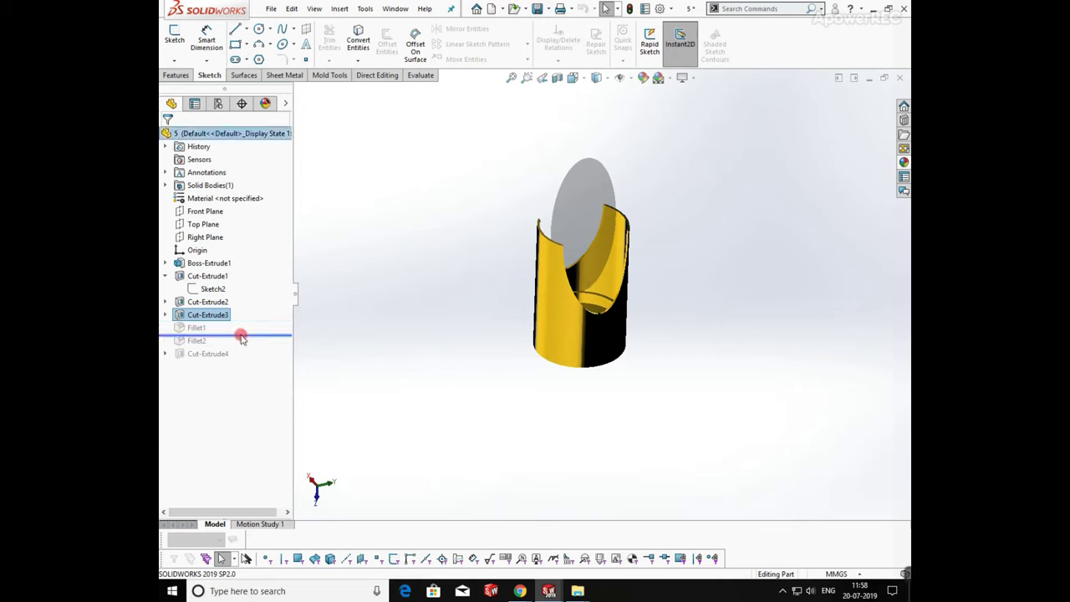
left_click(200, 330)
left_click(205, 286)
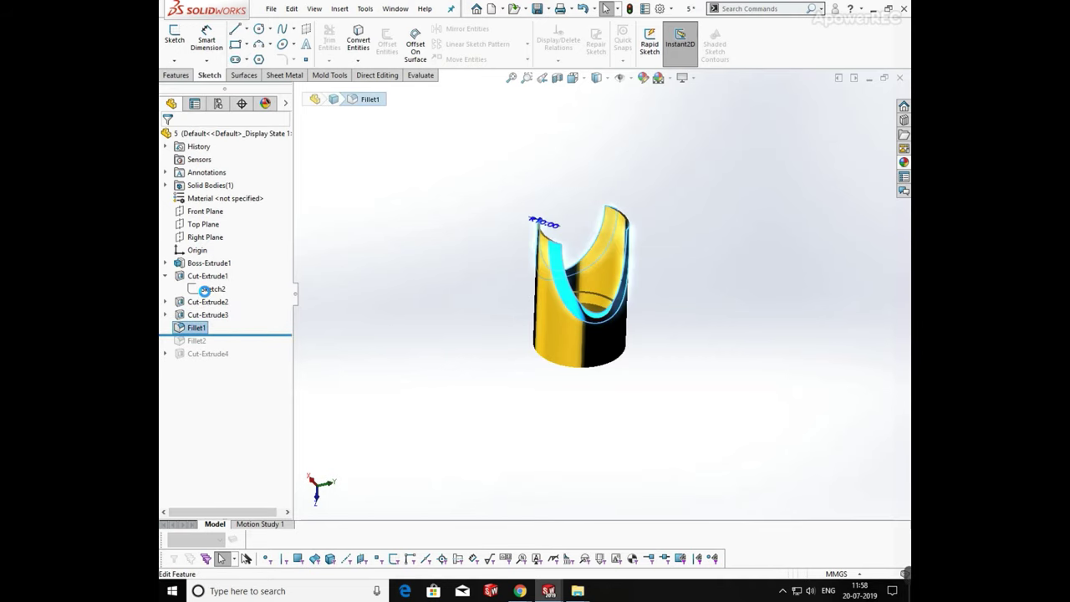
middle_click_drag(614, 266, 576, 363)
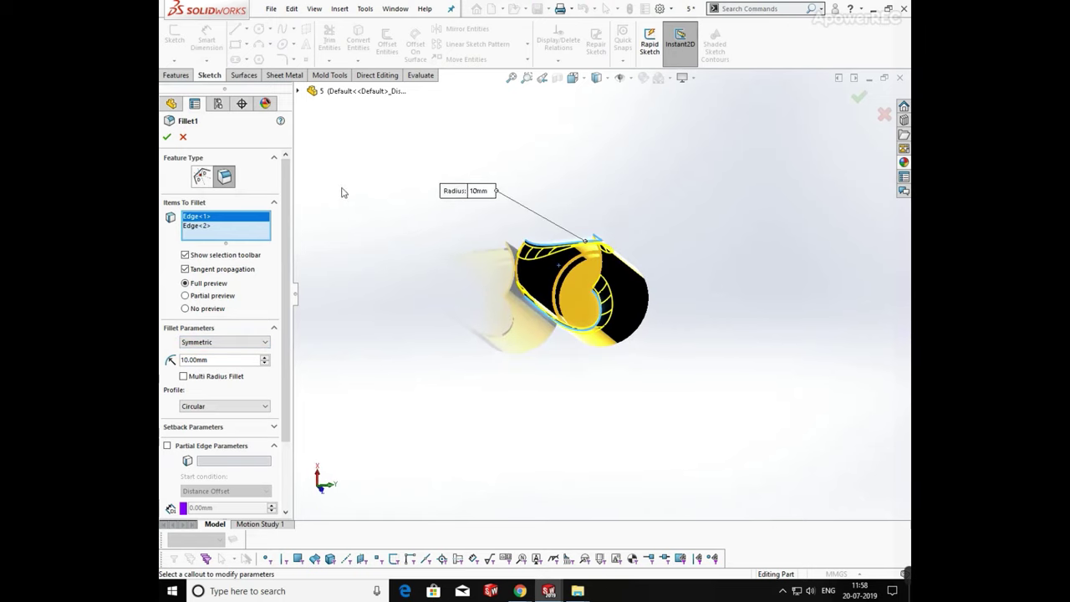
left_click(170, 139)
Step: Roll the feature history forward past Fillet2 and inspect the filleted rim of the elliptical cutout
scroll(573, 278, "down", 3)
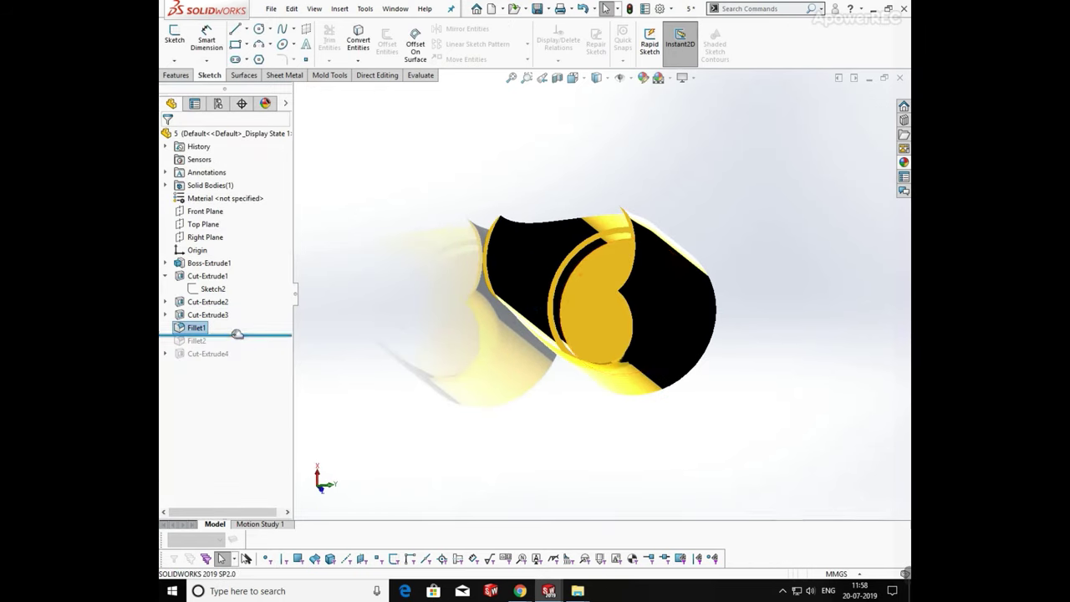
left_click_drag(237, 334, 219, 346)
left_click(199, 341)
middle_click_drag(610, 320, 628, 209)
left_click(397, 211)
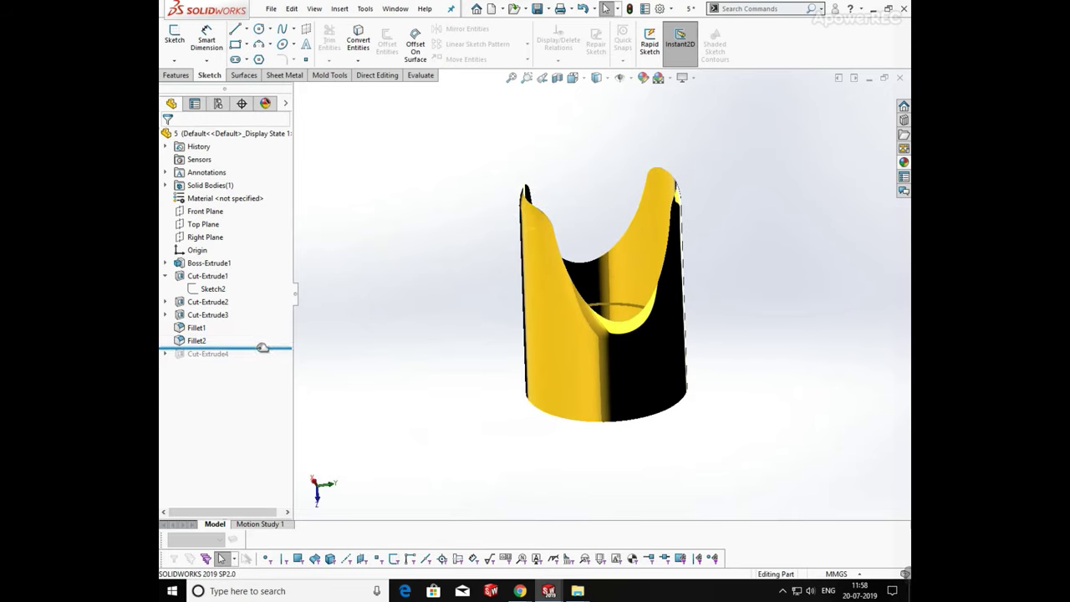
Step: Roll the feature history forward to the end and examine Cut-Extrude4's definition and rectangle dimensions square to its sketch
left_click_drag(263, 348, 259, 368)
left_click(219, 353)
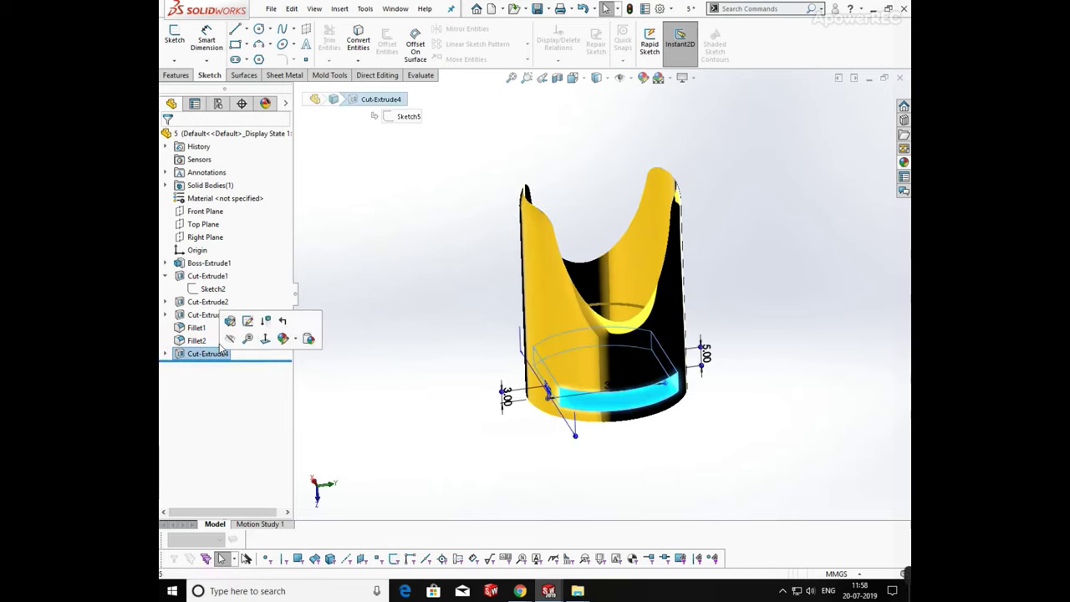
left_click(230, 321)
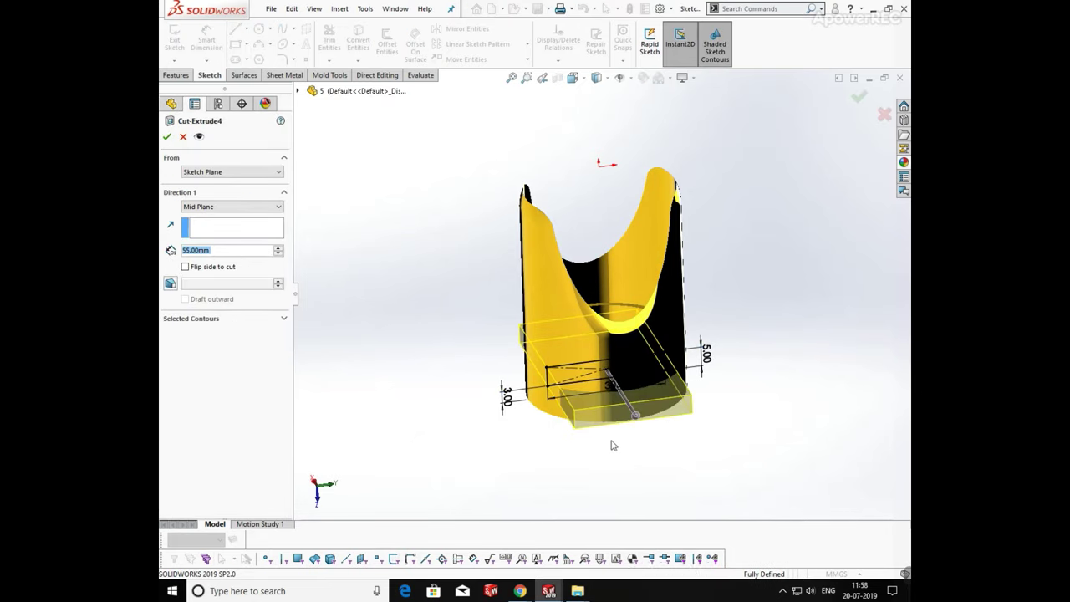
middle_click_drag(629, 443, 536, 401)
key("space")
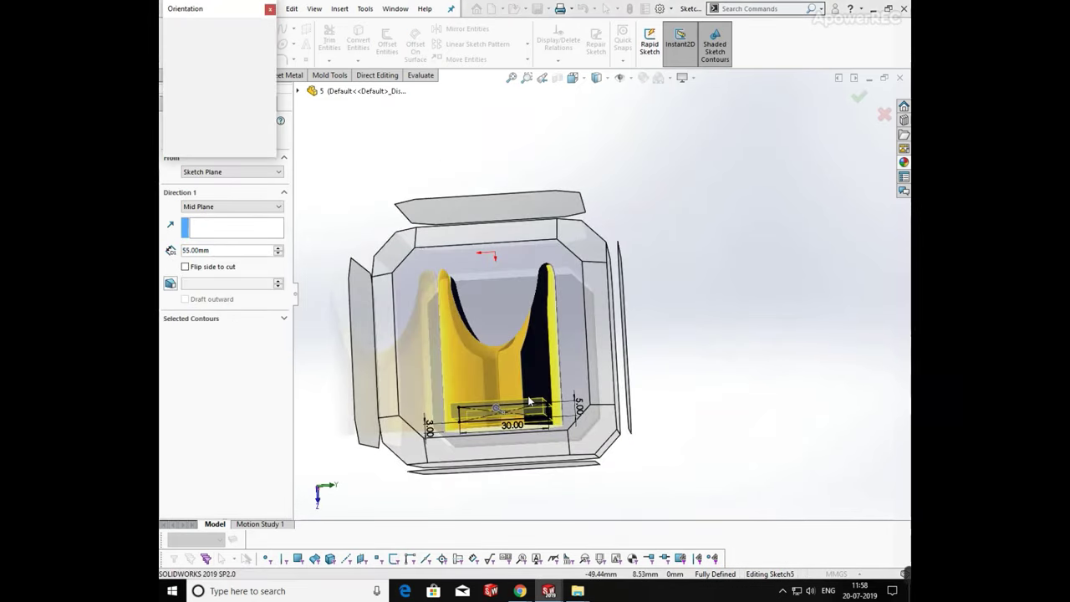
left_click(529, 401)
scroll(747, 454, "down", 2)
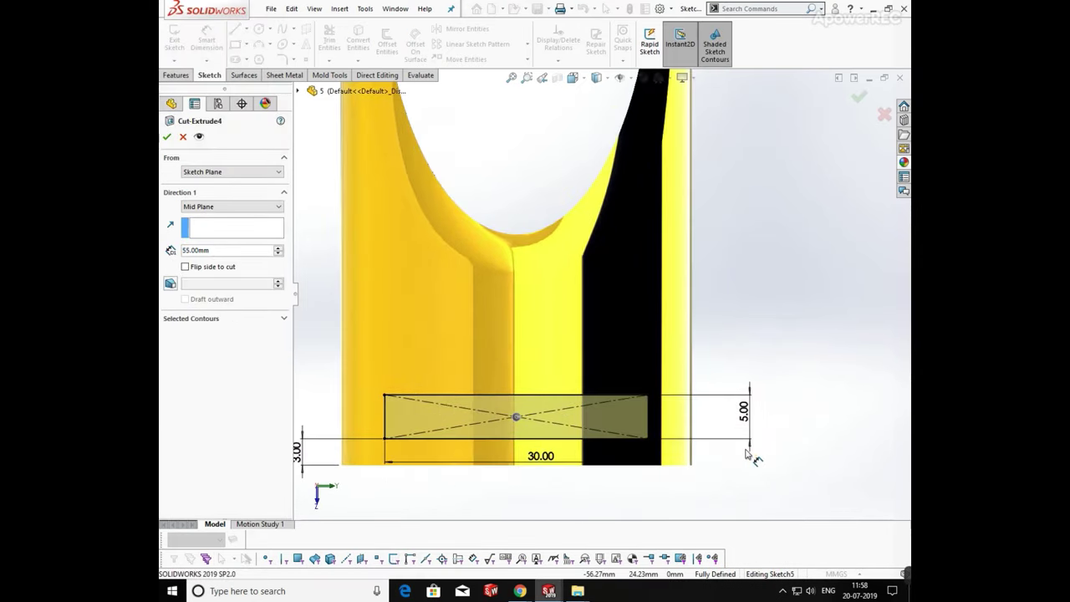
Step: Set the mid-plane depth of the rectangular cut near the base to 30 mm and accept the feature
left_click(561, 412)
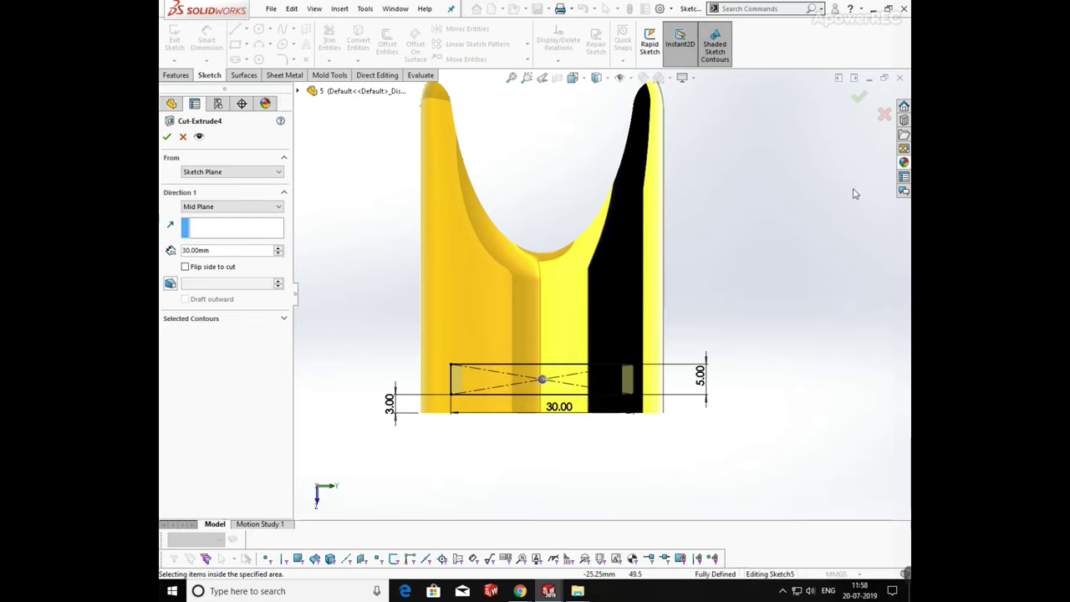
left_click(860, 98)
middle_click_drag(700, 430, 759, 306)
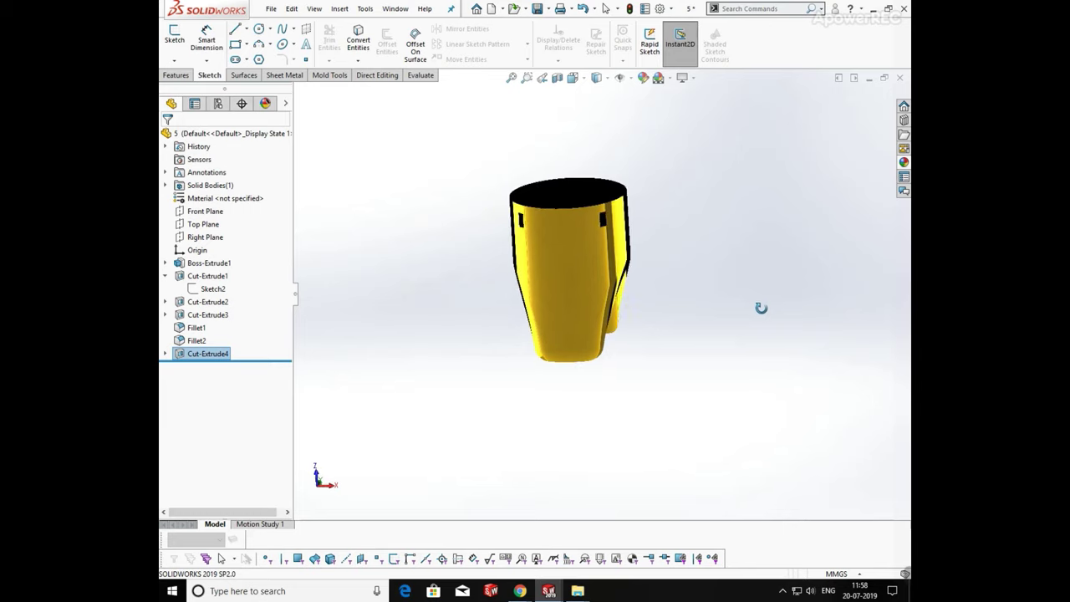
Step: Set the mid-plane depth of the Cut-Extrude4 rectangular cut to 40 mm and accept the feature
left_click(220, 353)
left_click(354, 330)
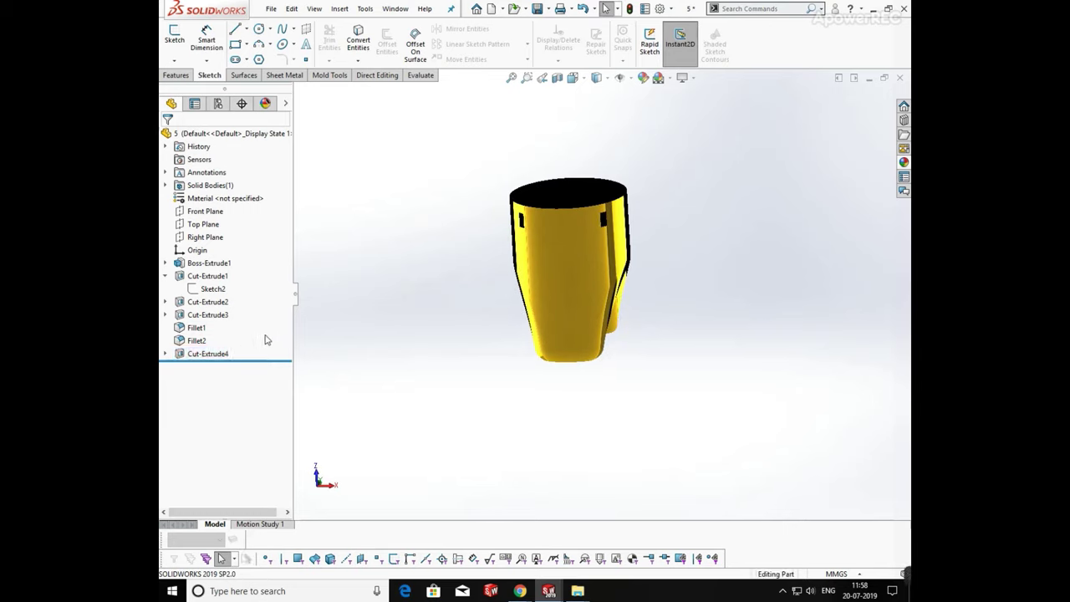
left_click(224, 319)
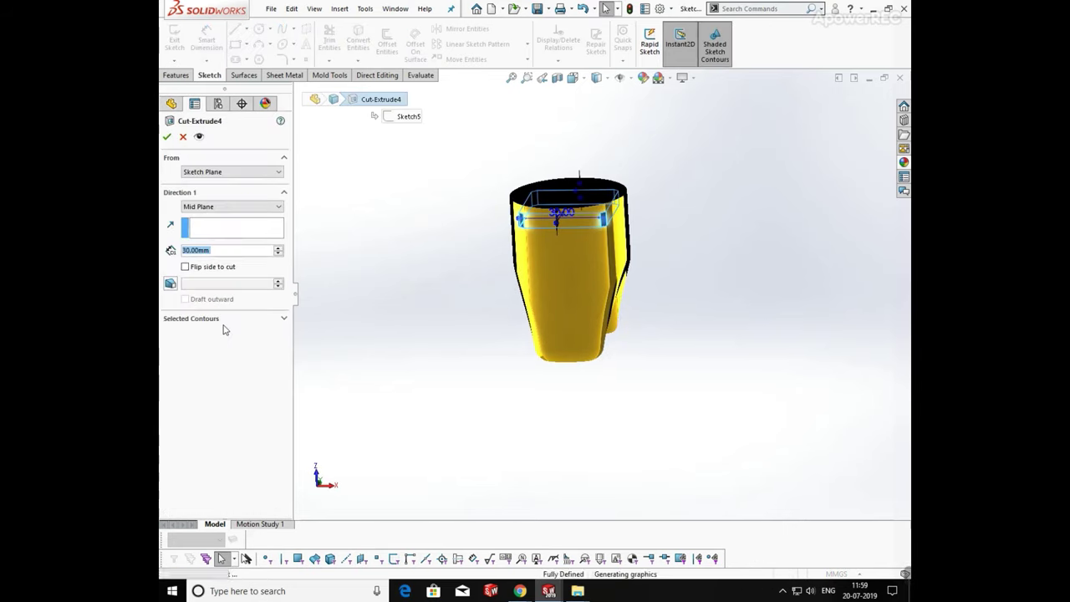
mouse_move(494, 231)
middle_mouse_down()
mouse_move(418, 290)
mouse_move(374, 294)
middle_mouse_up()
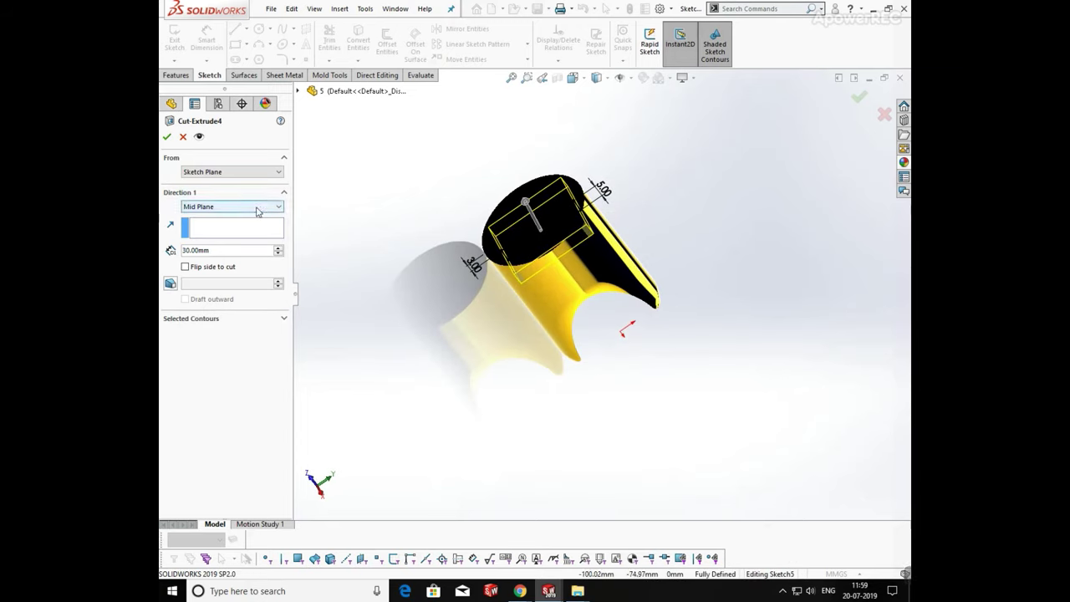
left_click(279, 249)
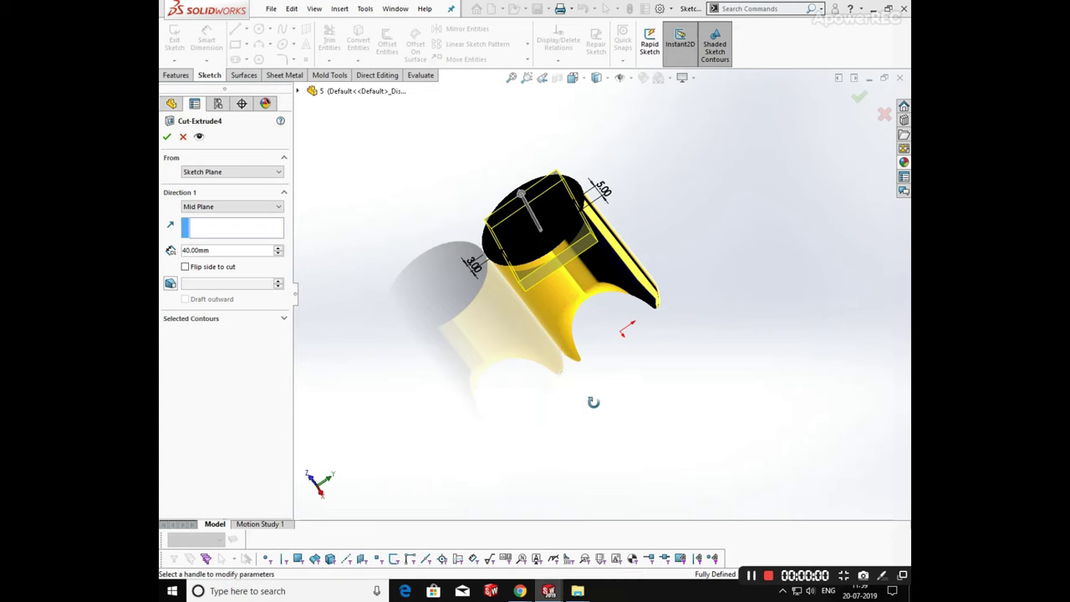
middle_click_drag(593, 402, 650, 442)
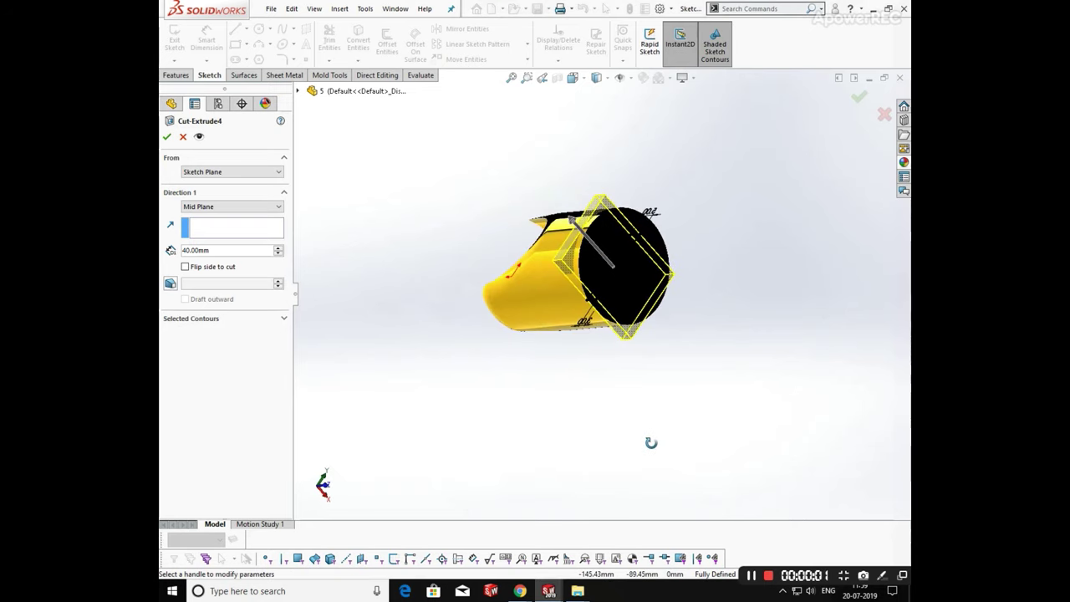
left_click(166, 138)
middle_click_drag(661, 327, 518, 204)
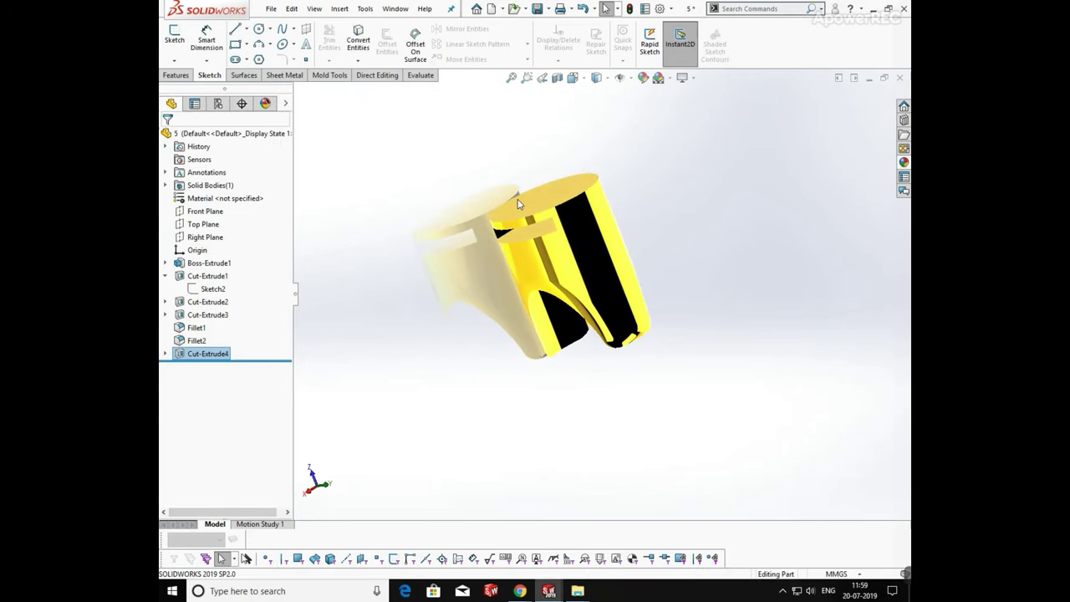
Step: Close the cup part and roll the ring part's feature history forward past Revolve1
left_click(903, 77)
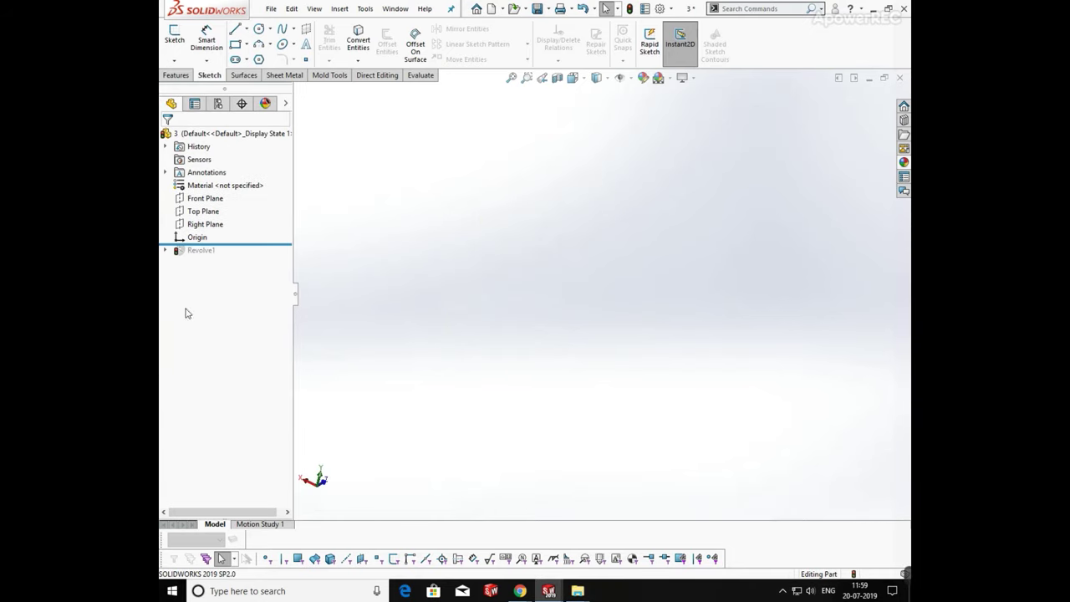
left_click_drag(236, 245, 235, 267)
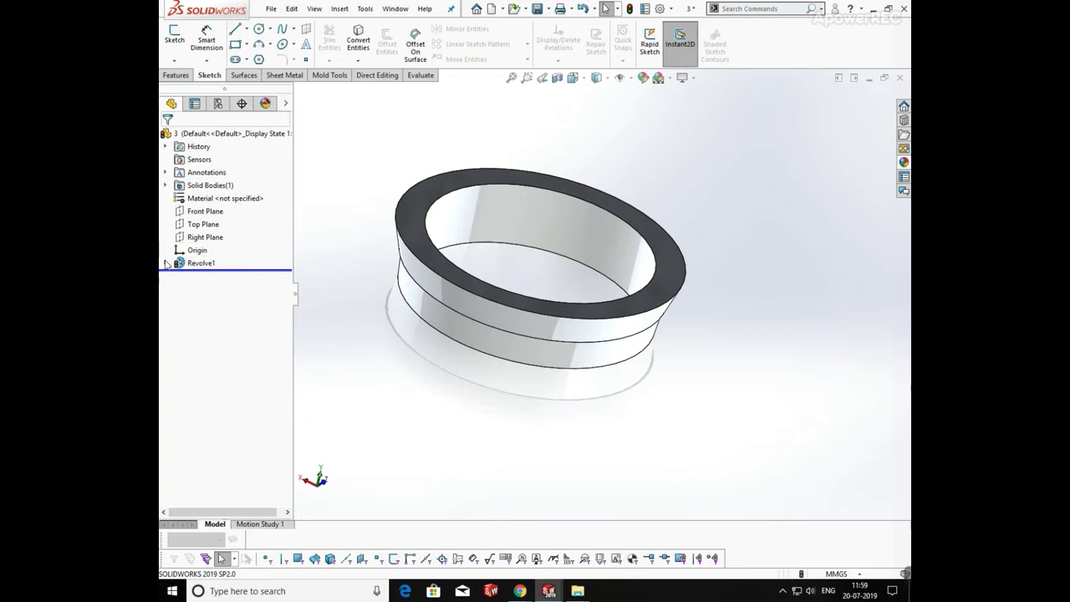
Step: Open the sketch of Revolve1 for editing and examine the dimensions of the stepped ring profile
left_click(199, 275)
left_click(206, 236)
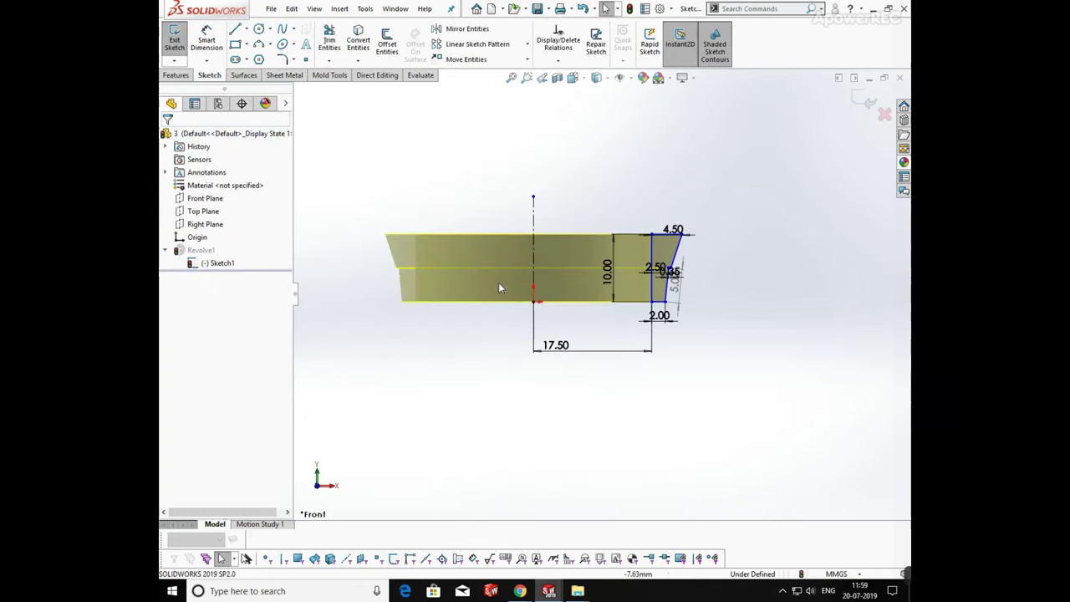
scroll(680, 266, "down", 6)
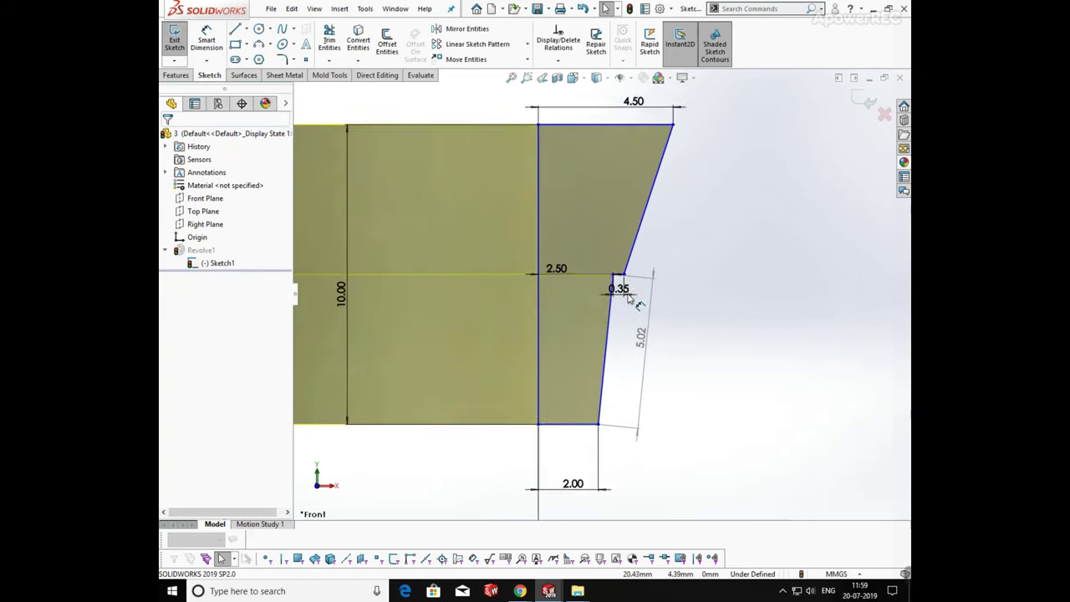
scroll(434, 309, "up", 3)
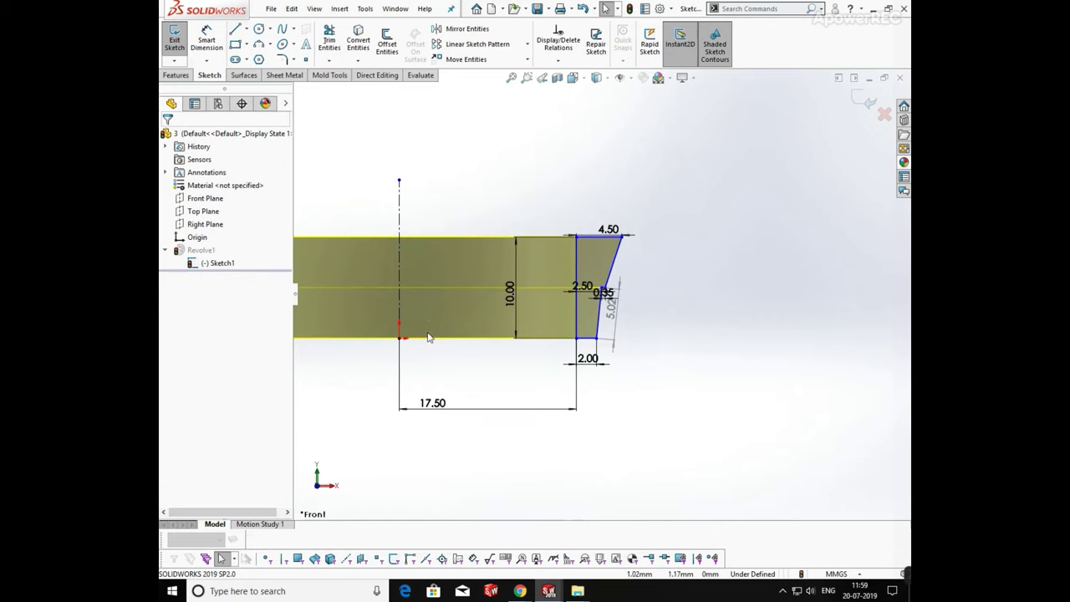
scroll(569, 339, "down", 2)
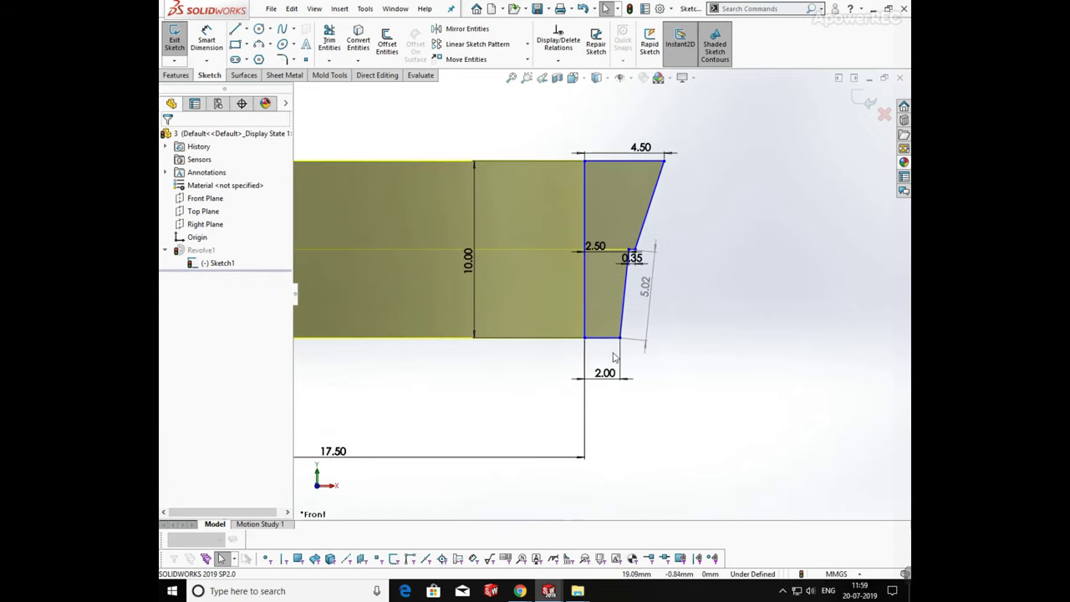
scroll(623, 288, "down", 2)
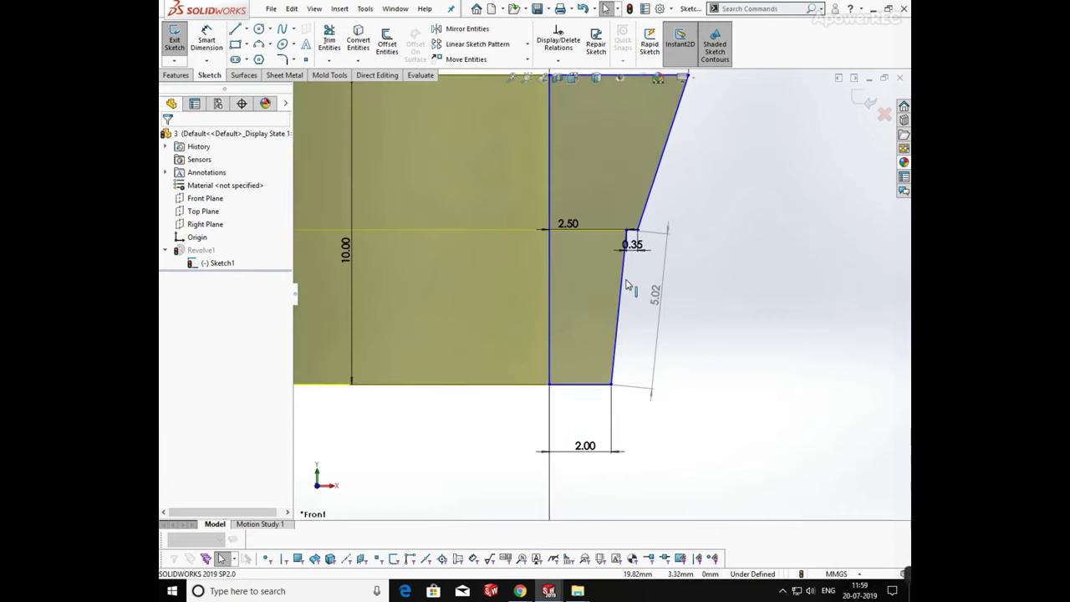
scroll(629, 286, "up", 2)
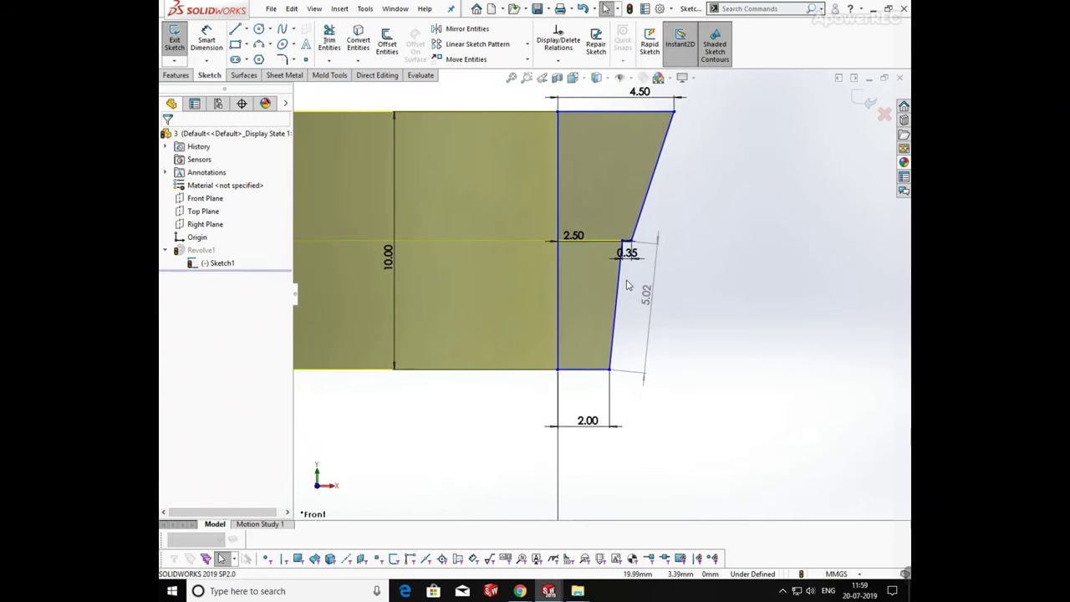
Step: Add a driven angle dimension between the ring profile's bottom edge and its lower sloped side, and exit the sketch
left_click(207, 39)
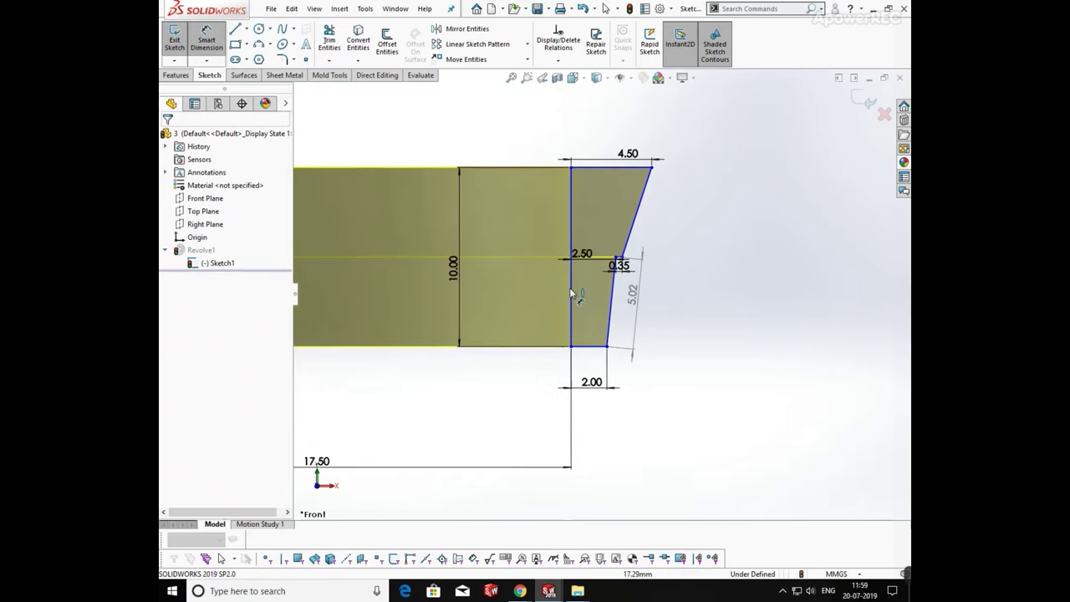
scroll(600, 324, "down", 2)
left_click(600, 359)
left_click(617, 335)
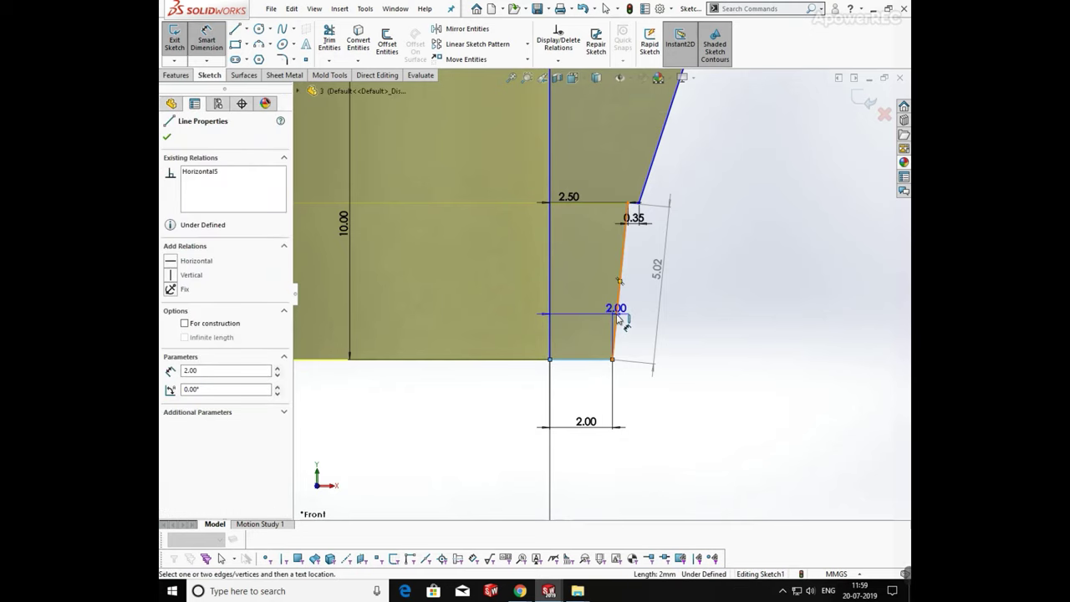
left_click(614, 318)
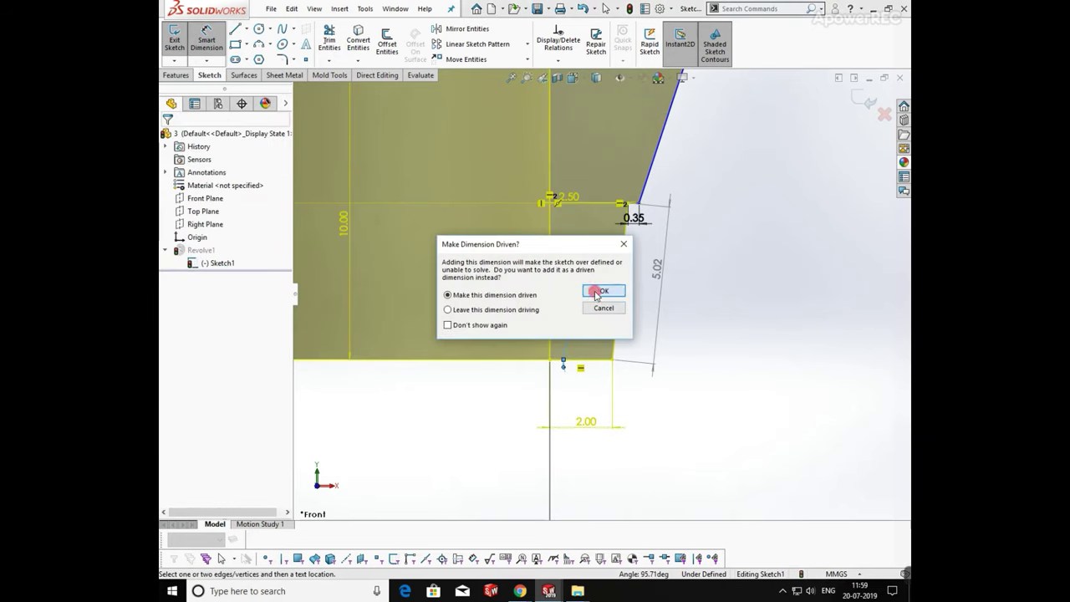
left_click(603, 289)
scroll(706, 315, "up", 1)
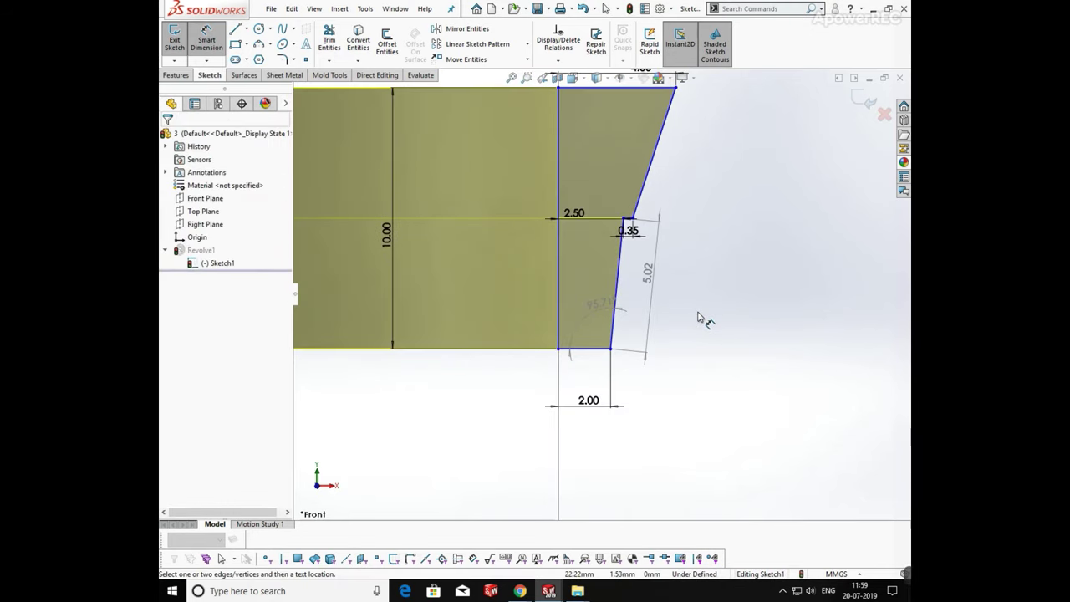
scroll(623, 224, "down", 2)
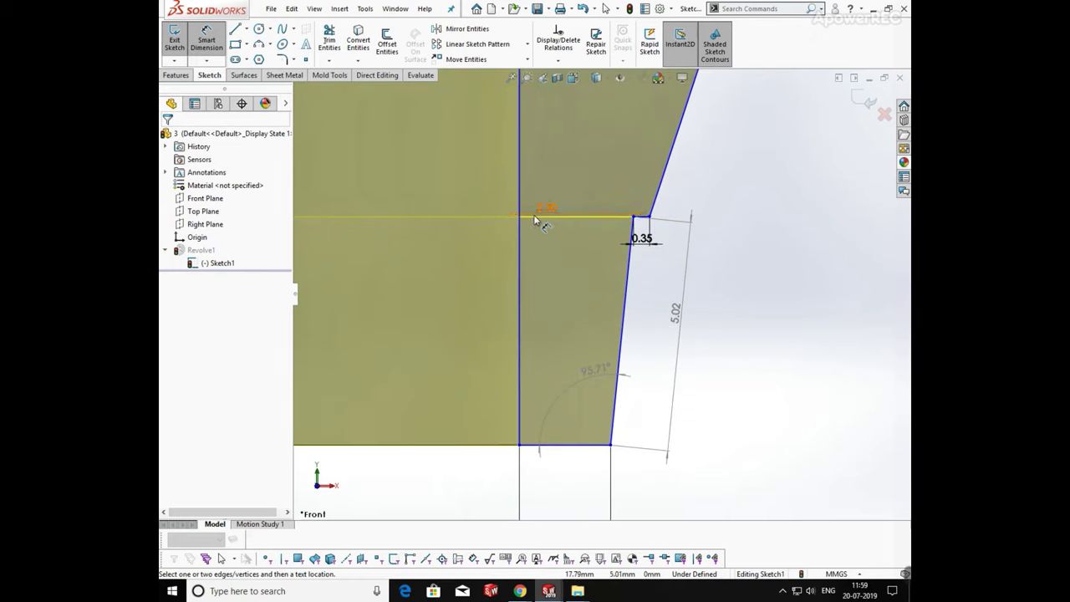
scroll(713, 240, "up", 3)
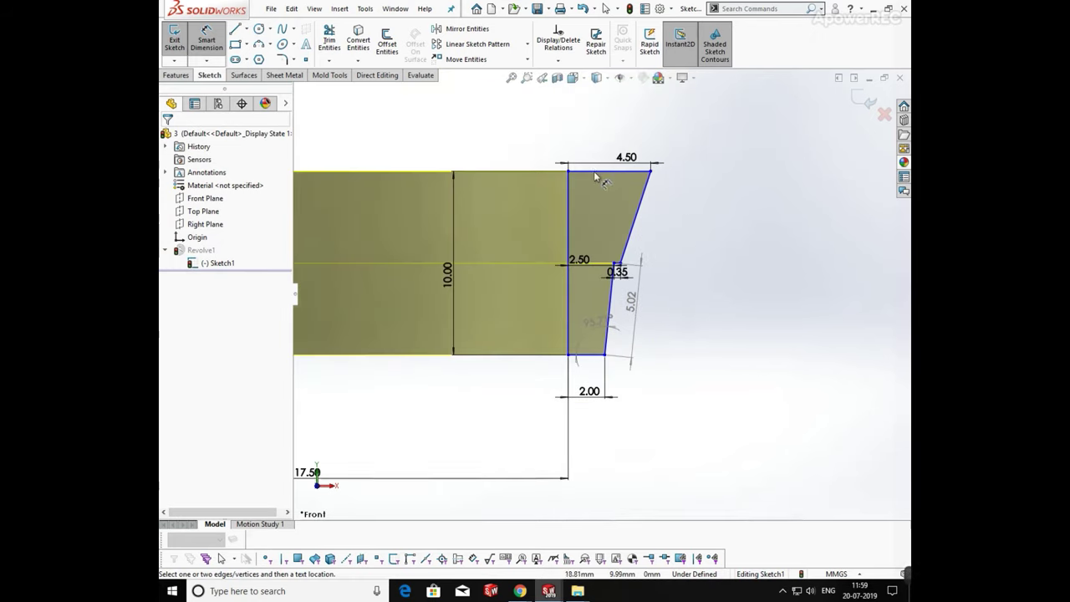
scroll(558, 271, "up", 2)
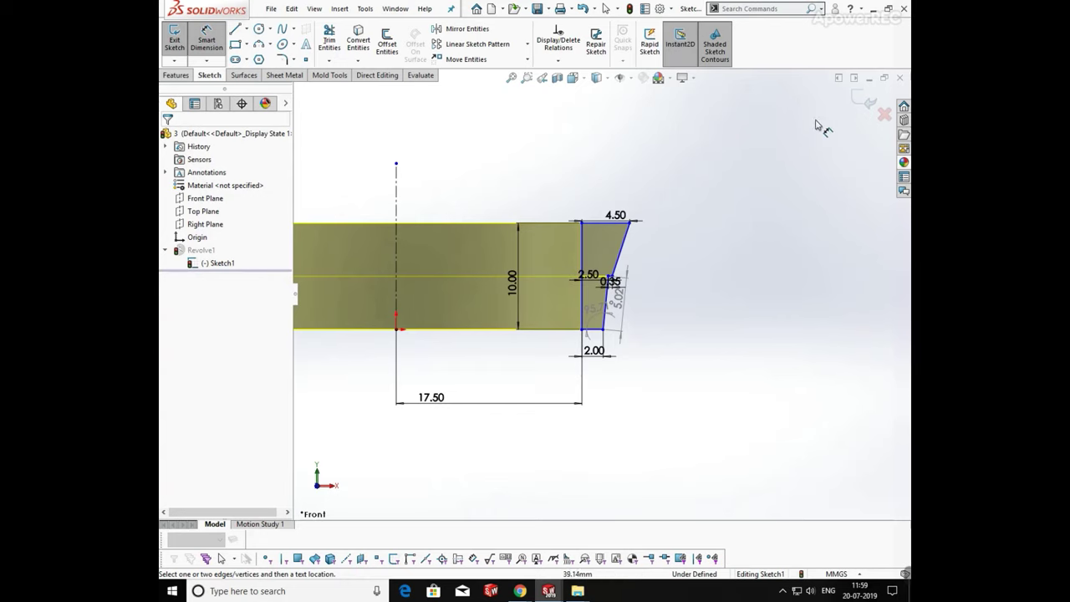
left_click(867, 99)
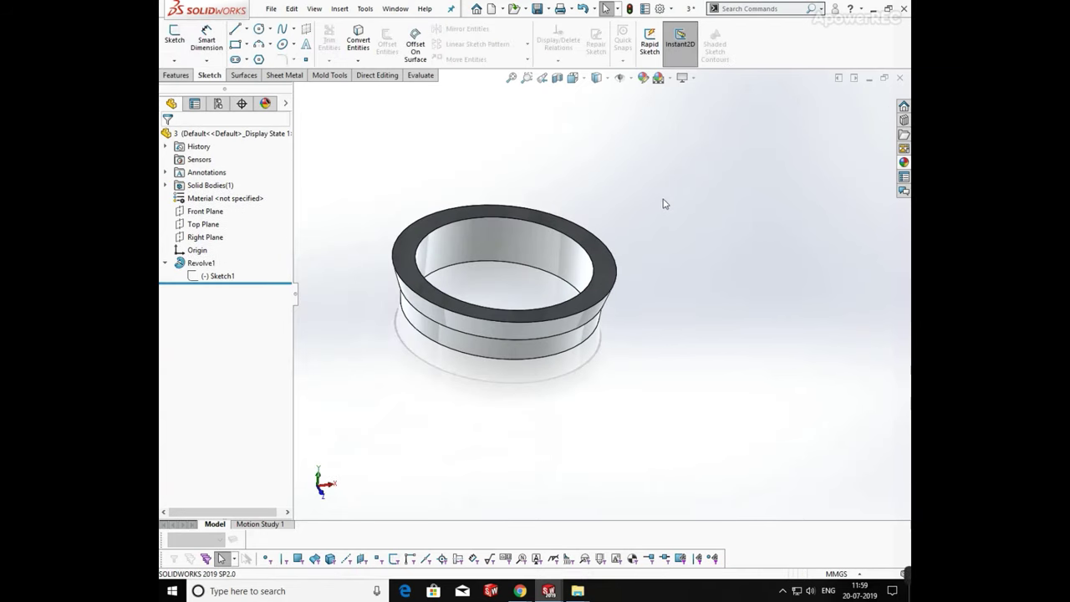
Step: Close the ring part and roll the handle part's feature history forward past Extrude-Thin1
left_click(899, 79)
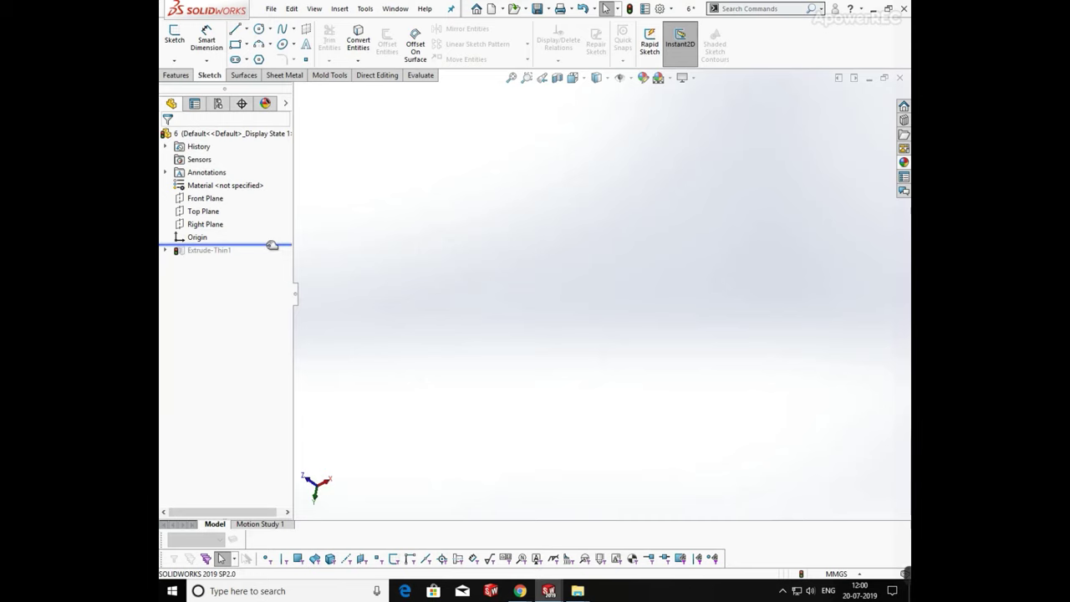
left_click_drag(272, 244, 271, 275)
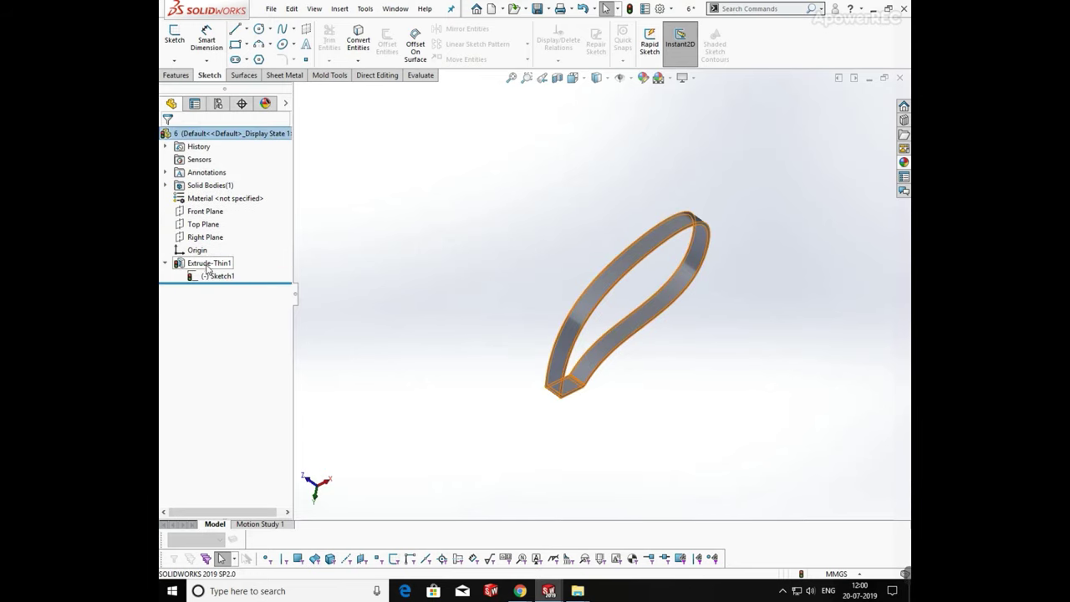
Step: Open the handle's spline sketch, examine its outline and corner radii square to the sketch plane, and exit the sketch
left_click(215, 276)
left_click(222, 239)
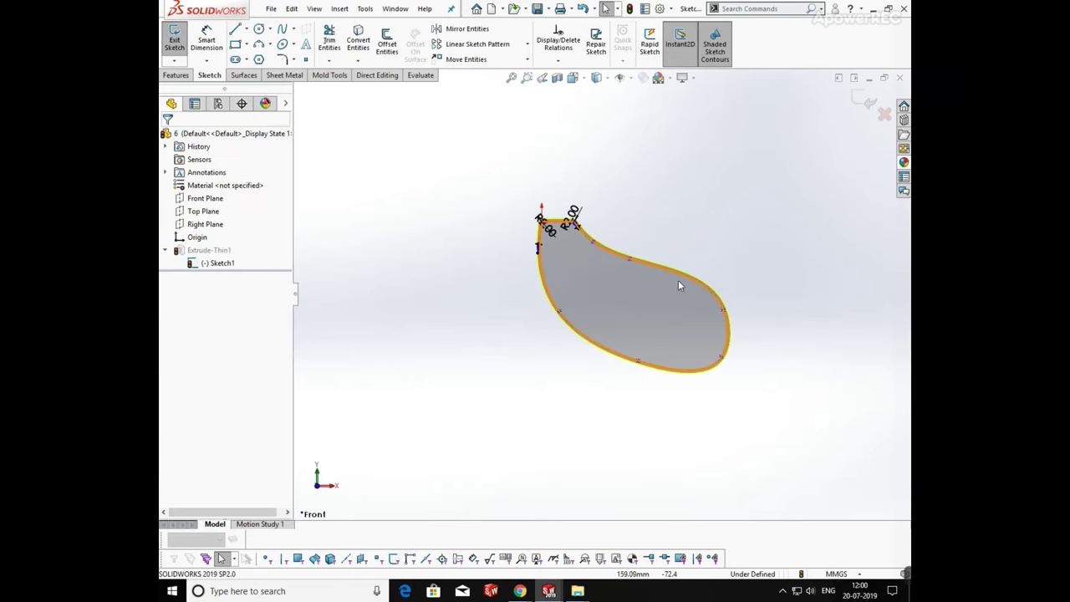
mouse_move(679, 282)
middle_mouse_down()
mouse_move(640, 248)
mouse_move(736, 226)
mouse_move(728, 279)
middle_mouse_up()
key("space")
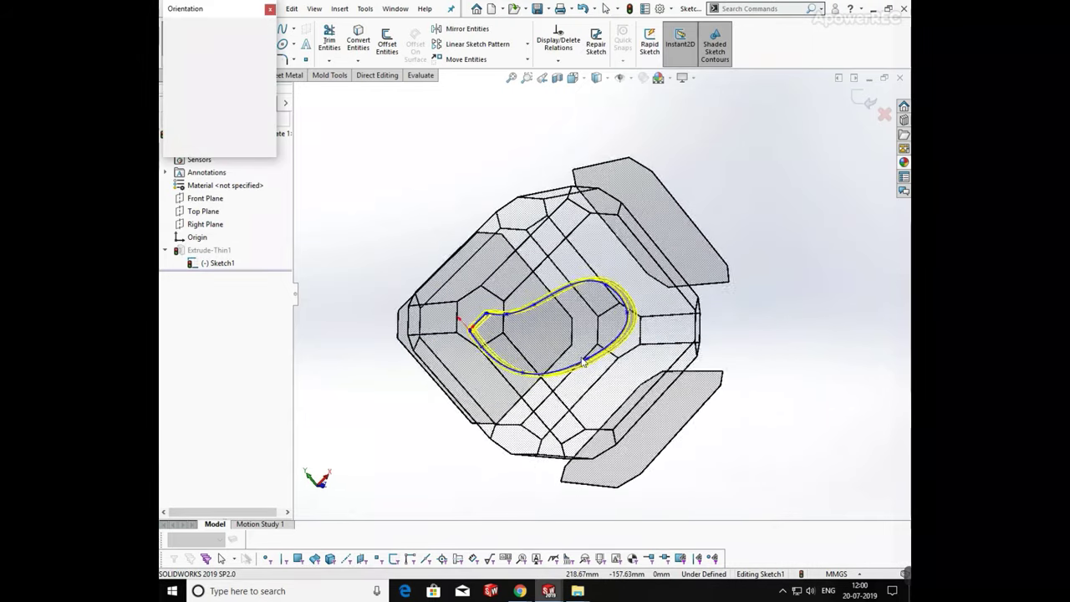
left_click(532, 341)
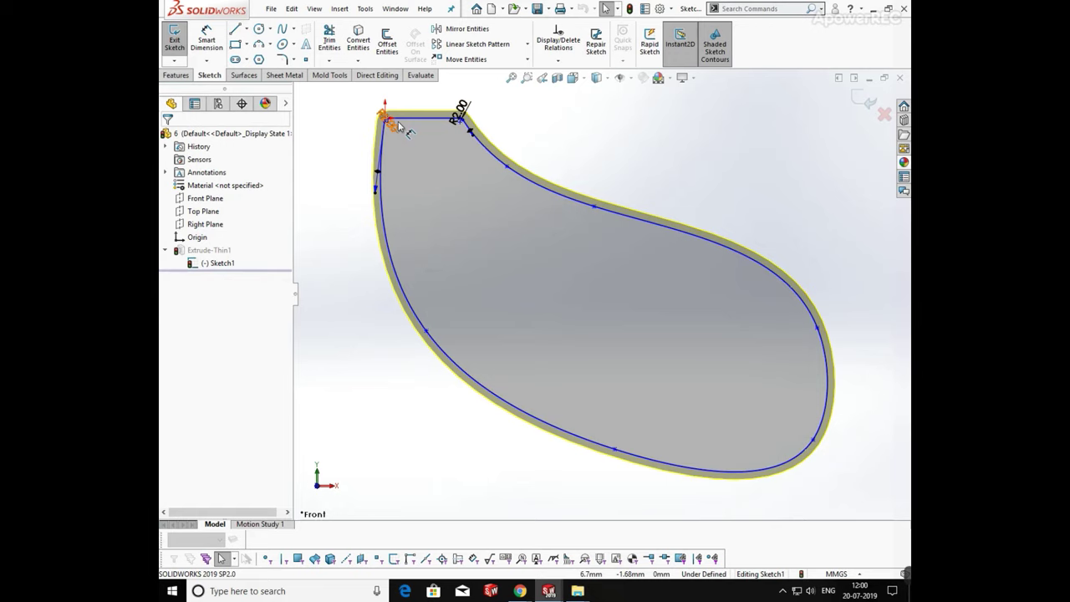
scroll(399, 126, "down", 8)
scroll(595, 285, "up", 4)
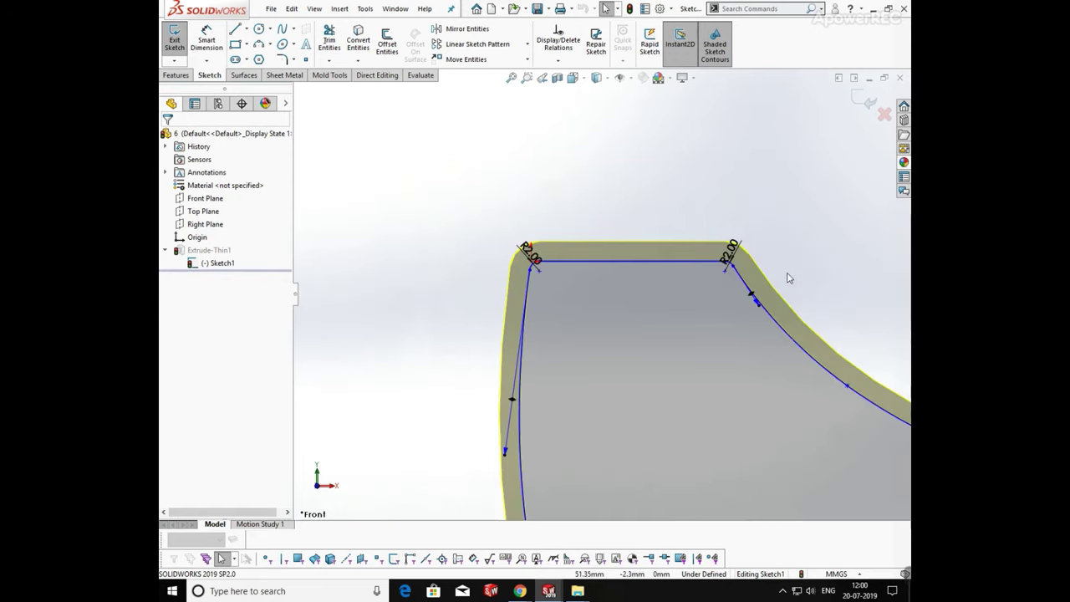
scroll(732, 266, "up", 5)
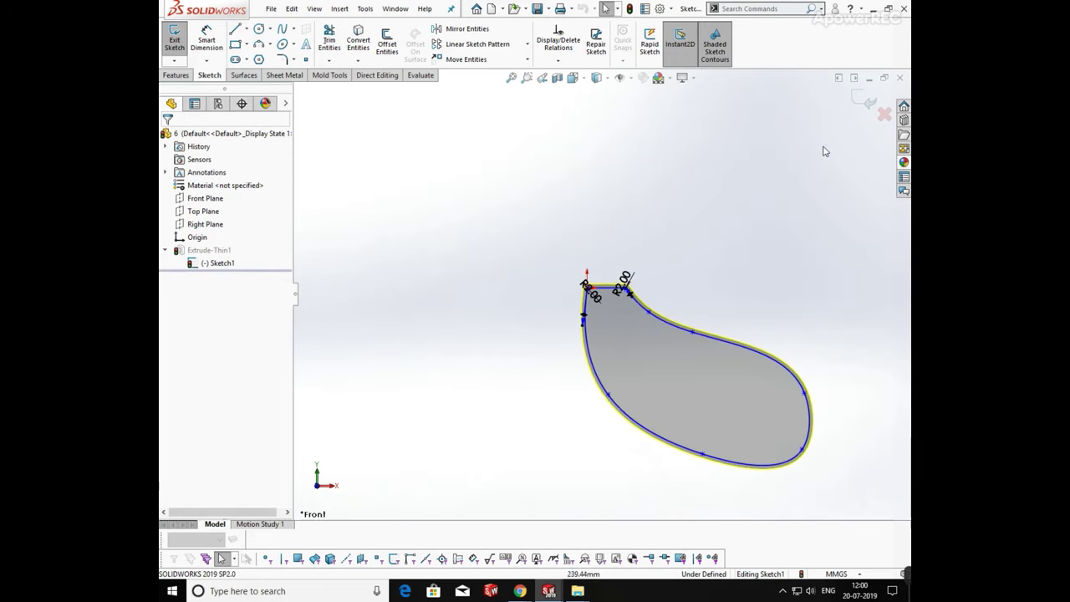
left_click(857, 100)
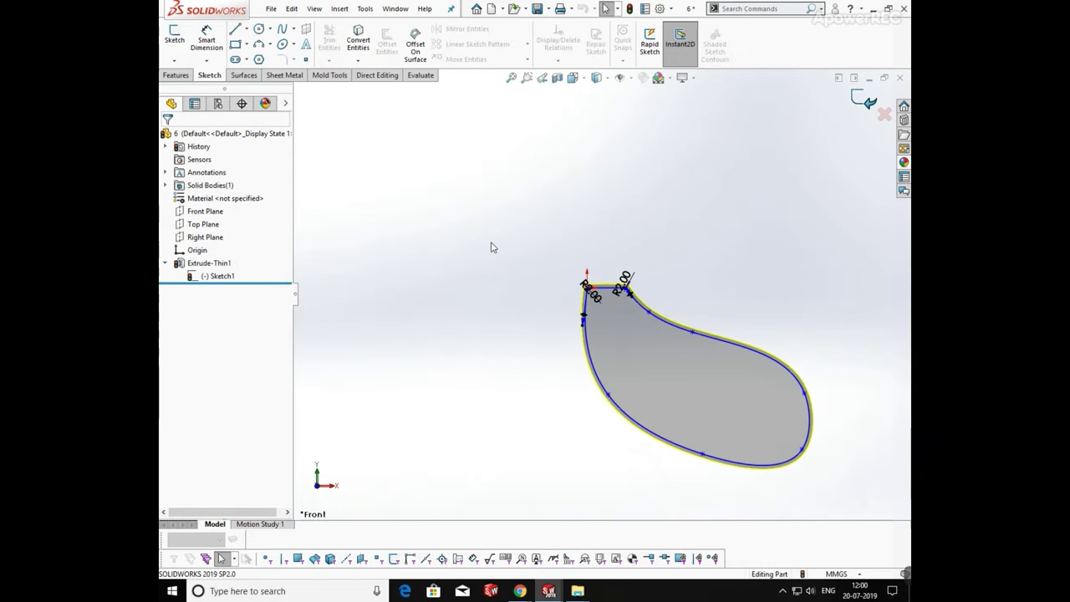
Step: Review the depth and thin-wall settings in the definition of Extrude-Thin1 and close it
left_click(210, 262)
left_click(235, 227)
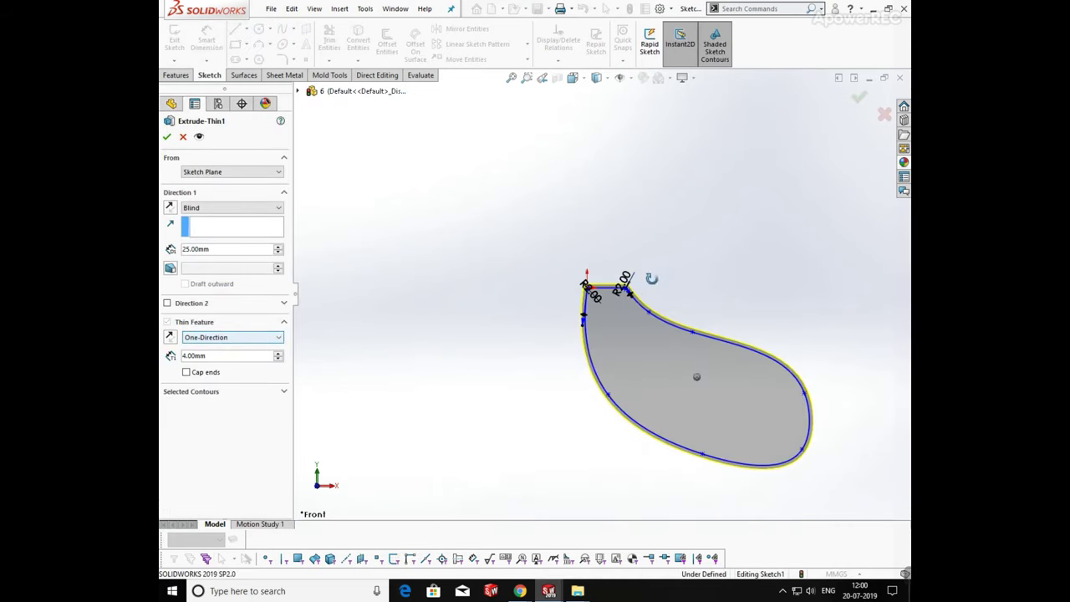
middle_click_drag(351, 331, 567, 348)
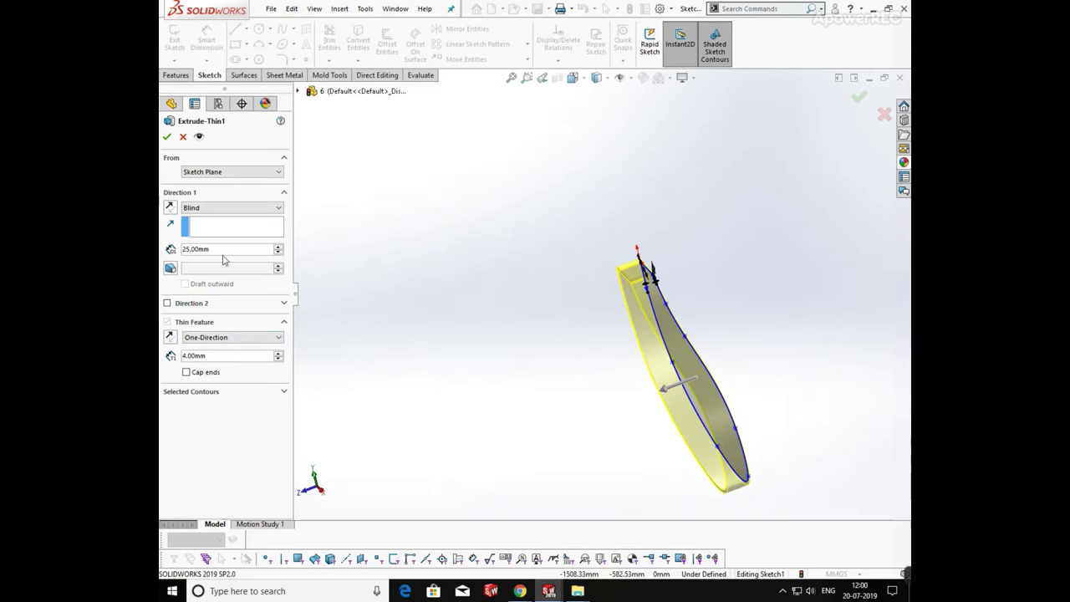
left_click(167, 138)
Step: Apply a black appearance to the whole Extrude-Thin1 feature of the handle
left_click(661, 325)
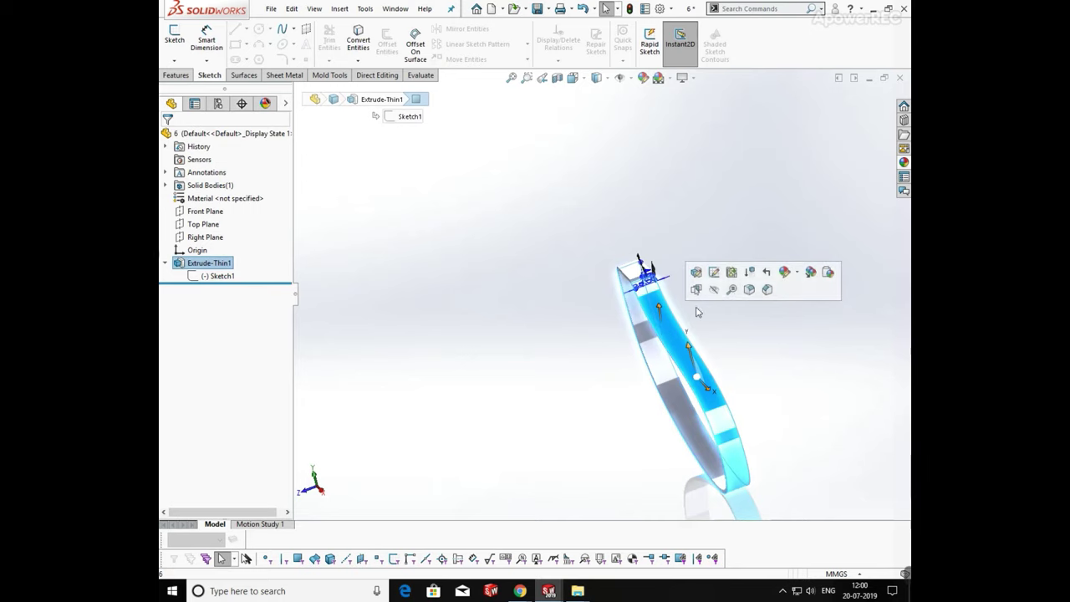
left_click(797, 275)
left_click(803, 314)
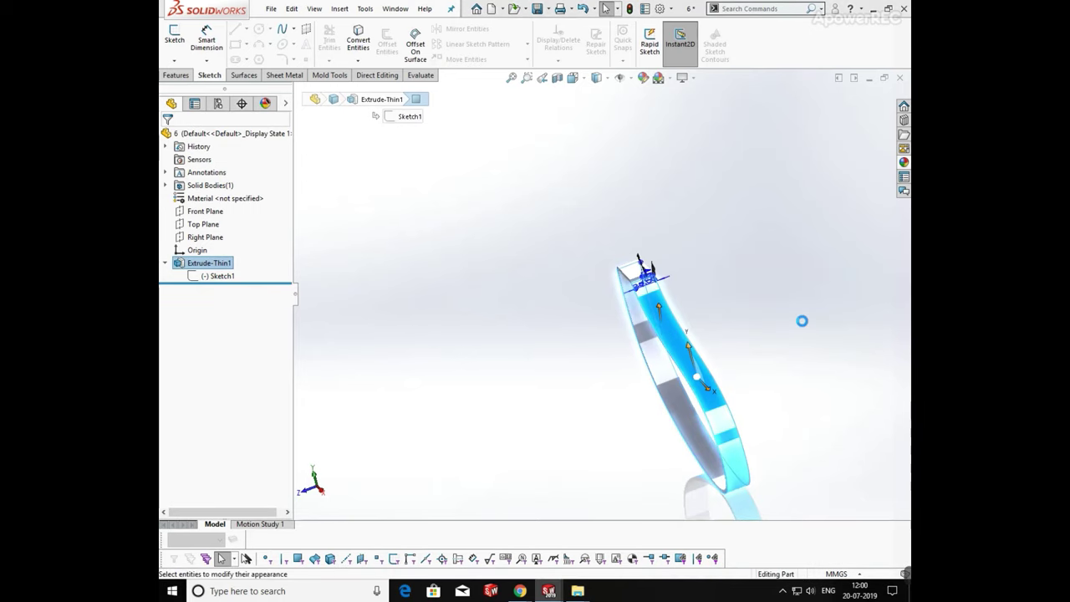
left_click(250, 395)
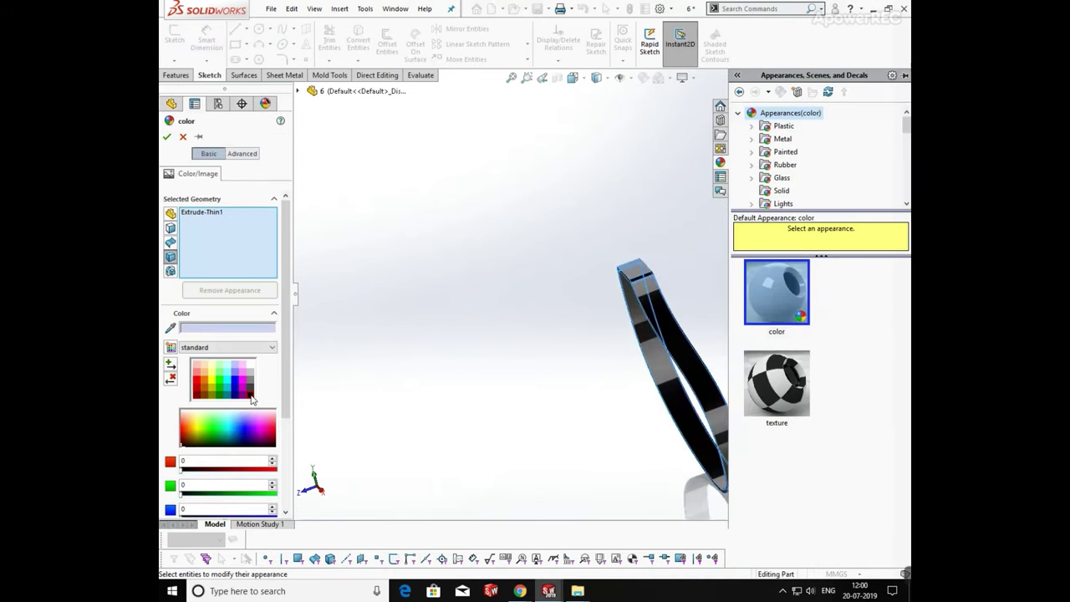
left_click(166, 138)
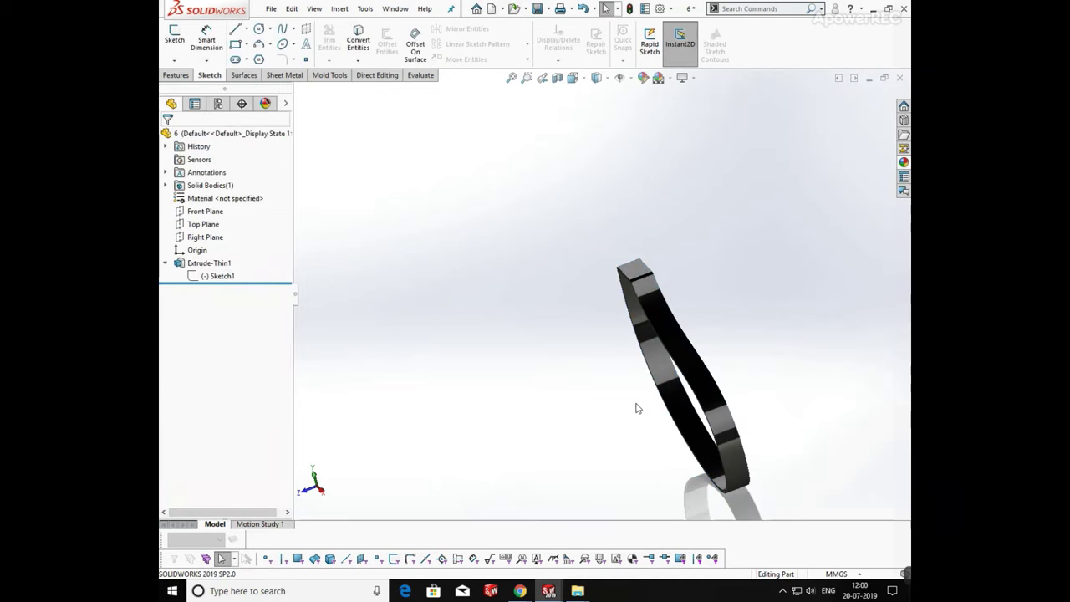
Step: Close the handle part and roll part 4's feature history forward past Revolve1
middle_click_drag(638, 408, 745, 354)
middle_click_drag(637, 312, 633, 424)
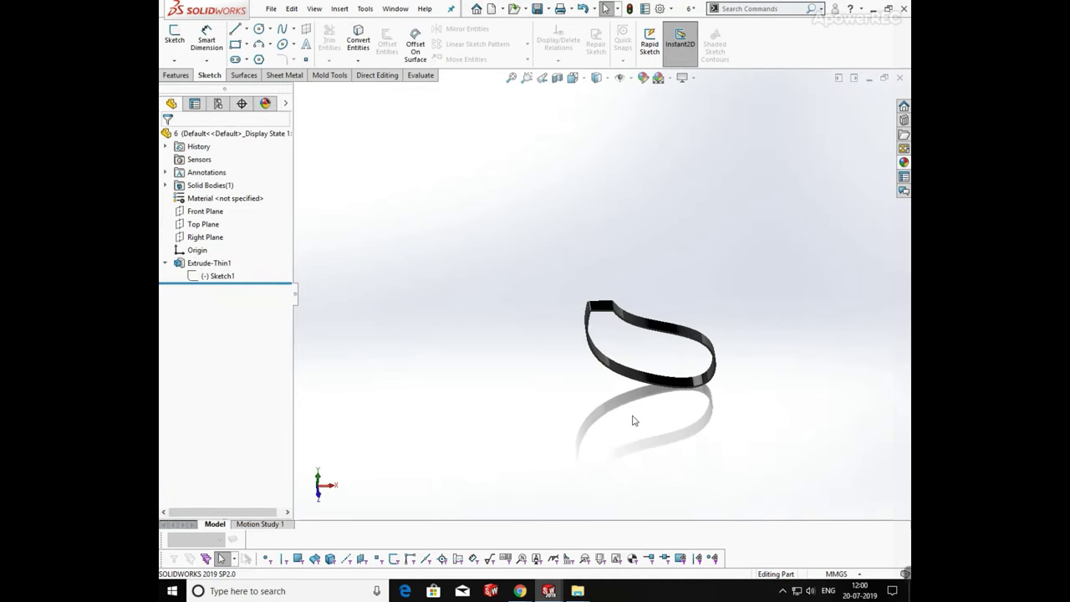
left_click(900, 77)
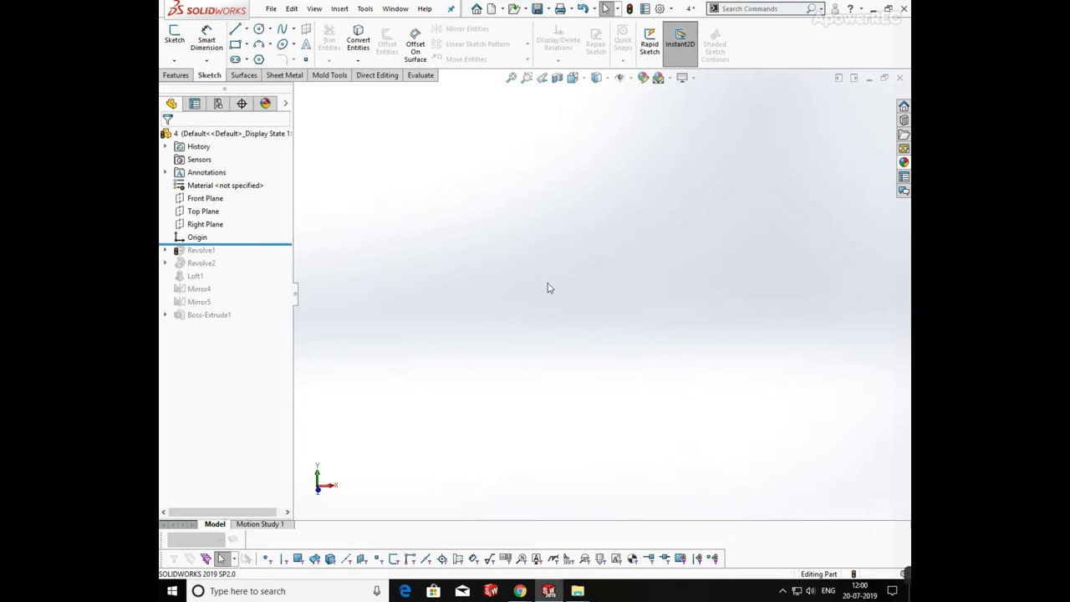
left_click_drag(261, 245, 251, 268)
Step: Review the axis, angle and profile dimensions in the definition of Revolve1 from the front view and close it
left_click(204, 266)
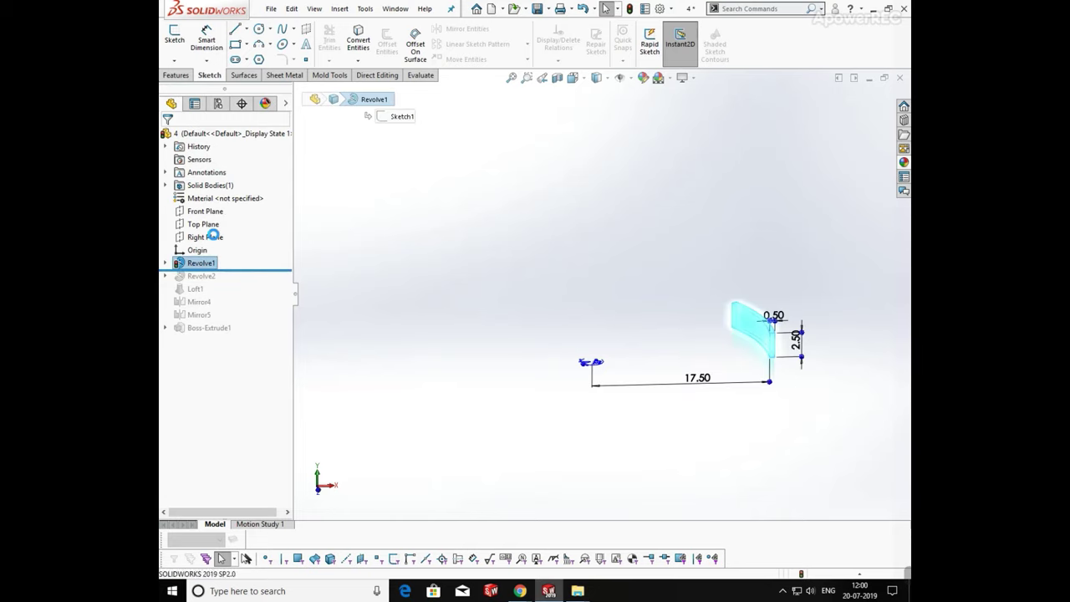
left_click(212, 233)
scroll(781, 361, "down", 3)
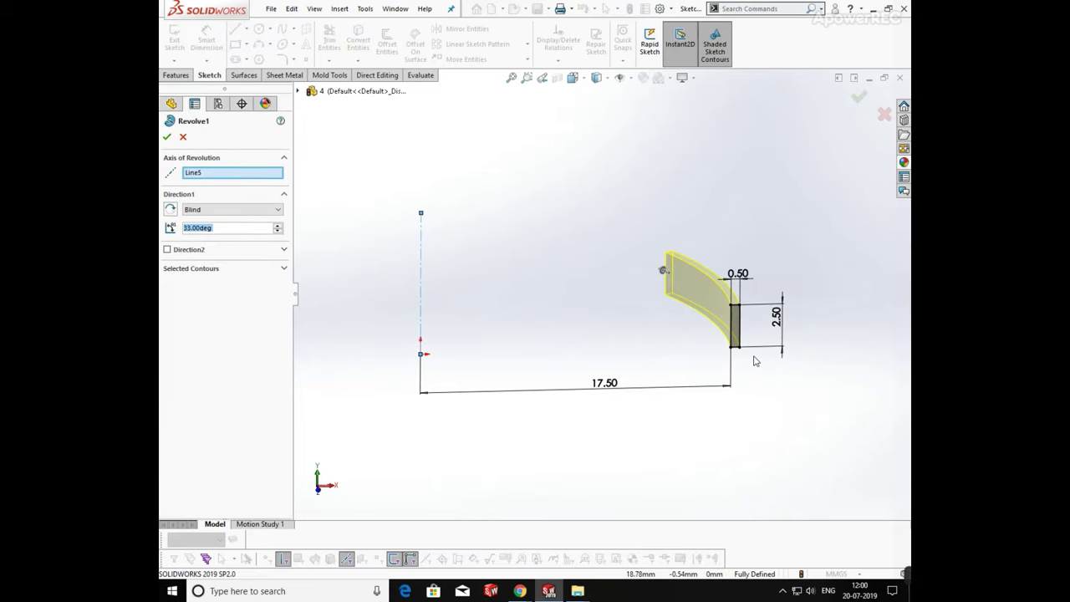
middle_click_drag(729, 418, 721, 394)
key("space")
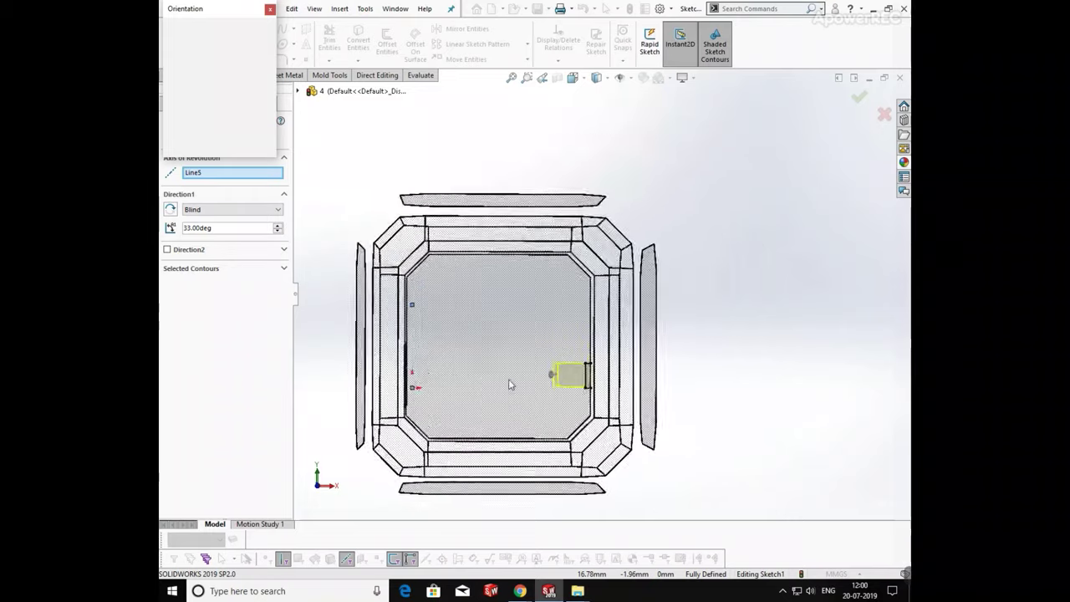
left_click(509, 384)
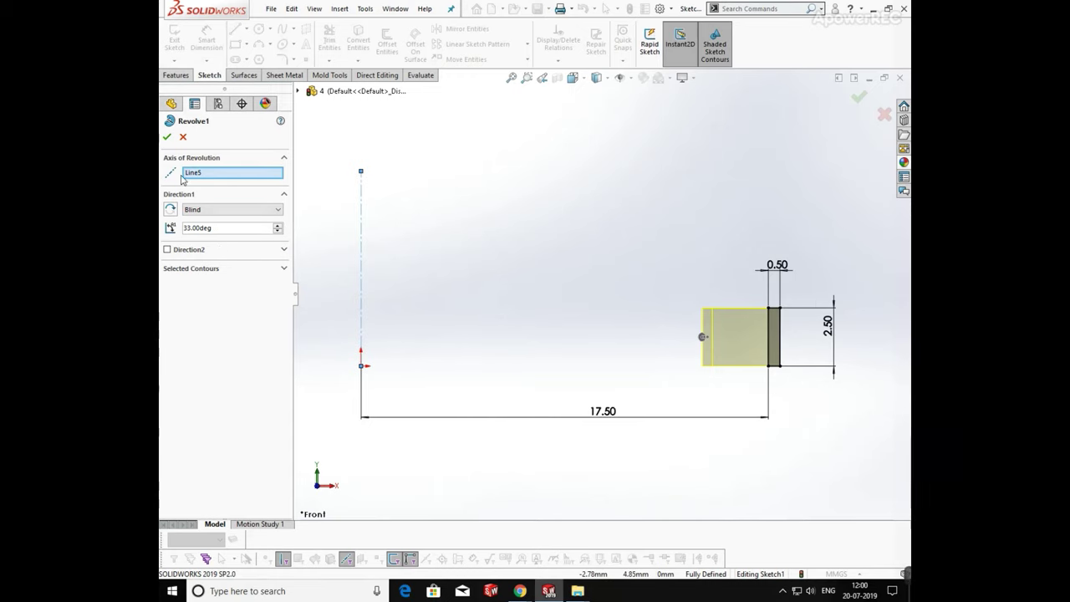
left_click(168, 137)
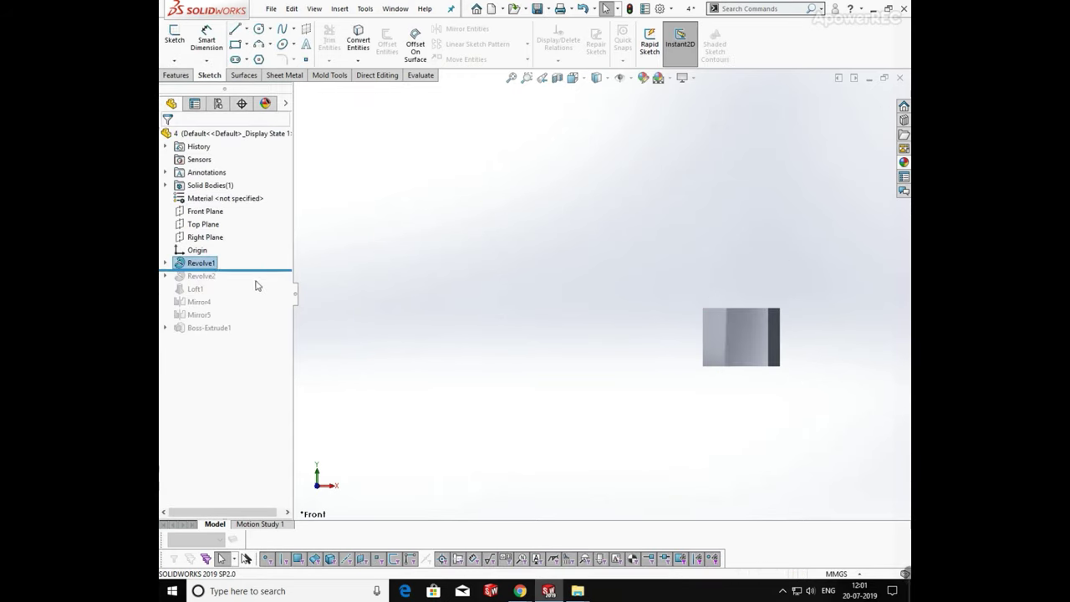
Step: Roll the feature history forward past Revolve2, then open its sketch to examine the profile and exit it
left_click_drag(238, 268, 241, 282)
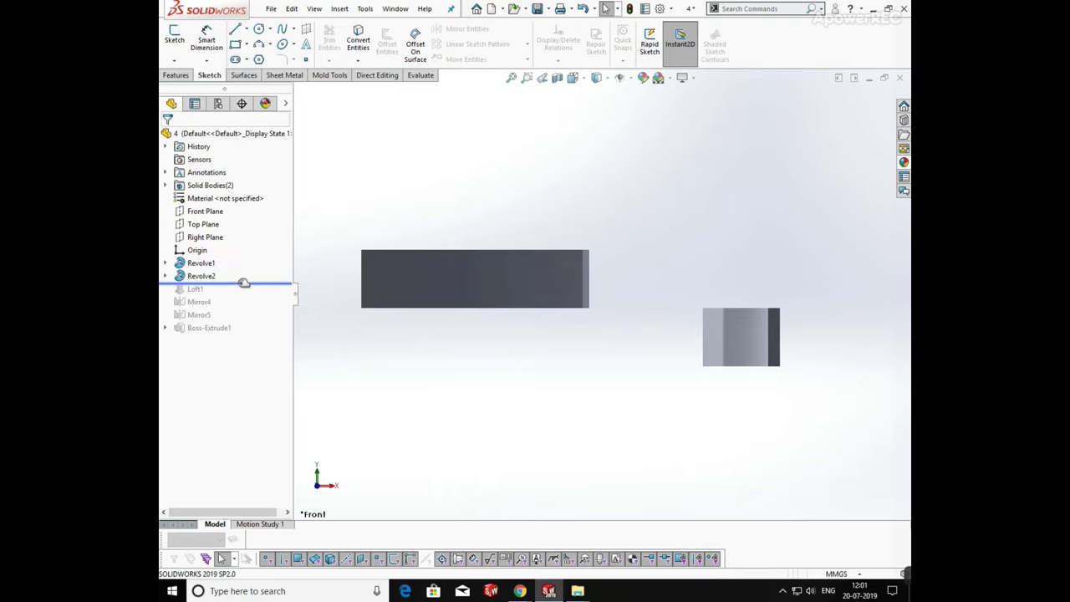
left_click(165, 276)
left_click(205, 289)
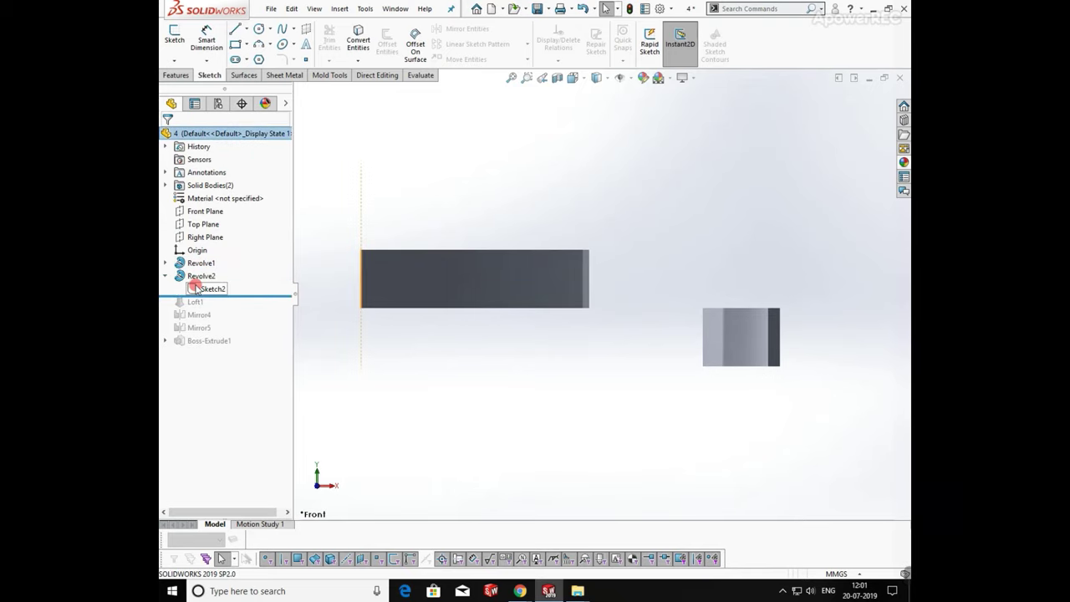
left_click(210, 255)
scroll(600, 294, "up", 4)
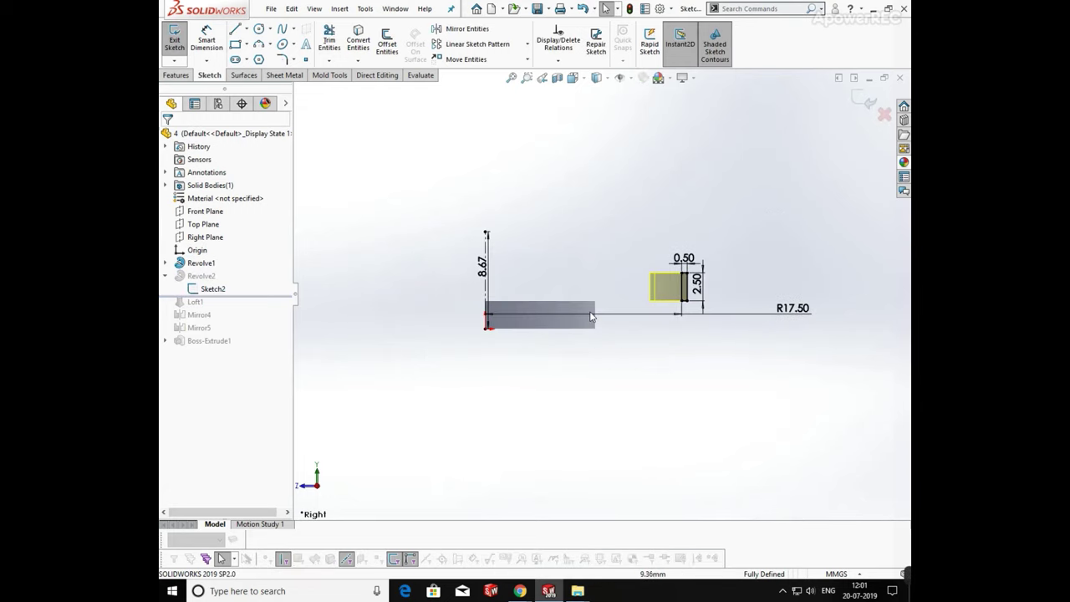
mouse_move(594, 319)
middle_mouse_down()
mouse_move(636, 360)
mouse_move(593, 368)
mouse_move(592, 343)
mouse_move(540, 360)
mouse_move(577, 356)
middle_mouse_up()
left_click(865, 102)
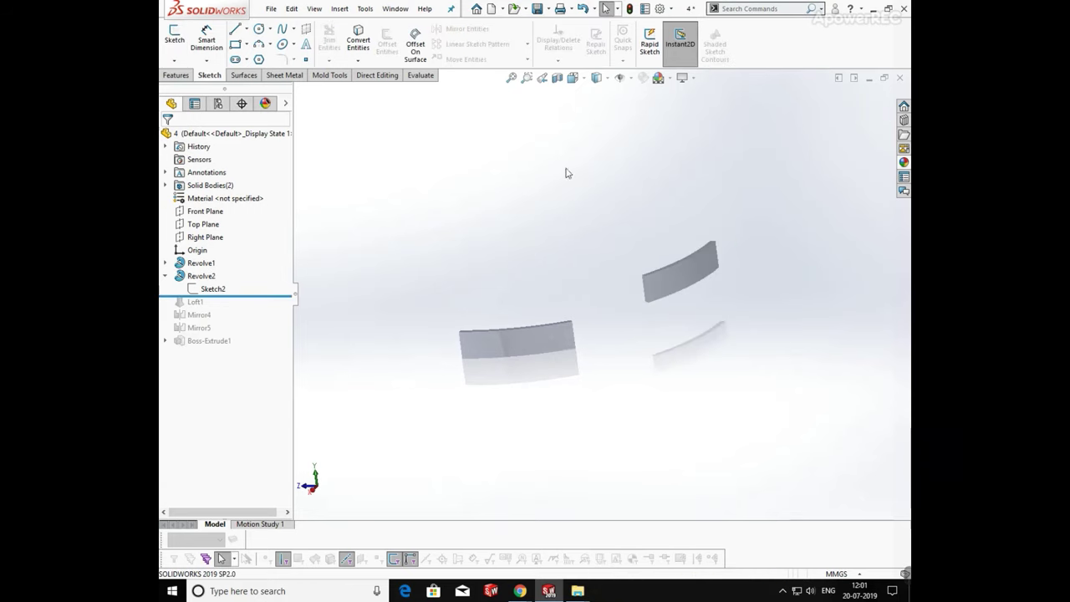
Step: Compare the Front and Right planes with the two revolved segments and view the model square to the Right Plane
left_click(215, 240)
middle_click_drag(528, 320, 572, 334)
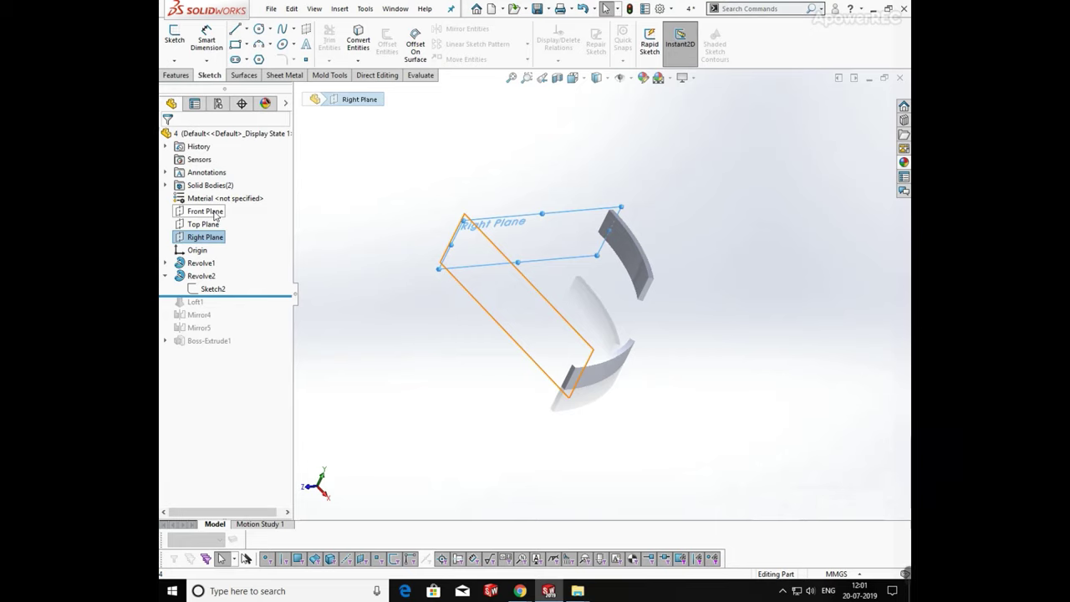
left_click(214, 213)
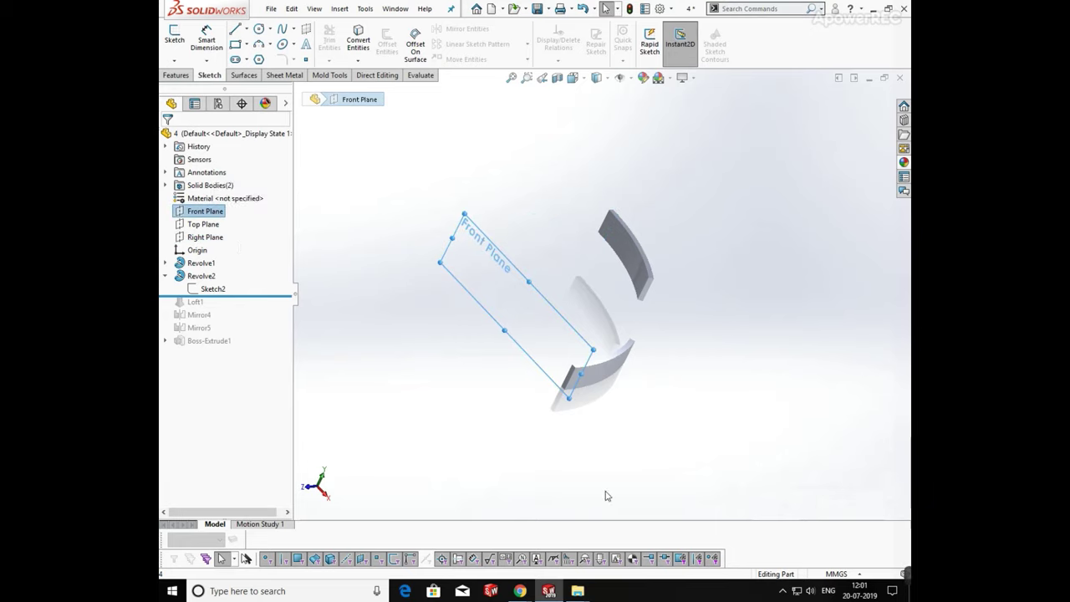
middle_click_drag(510, 378, 606, 383)
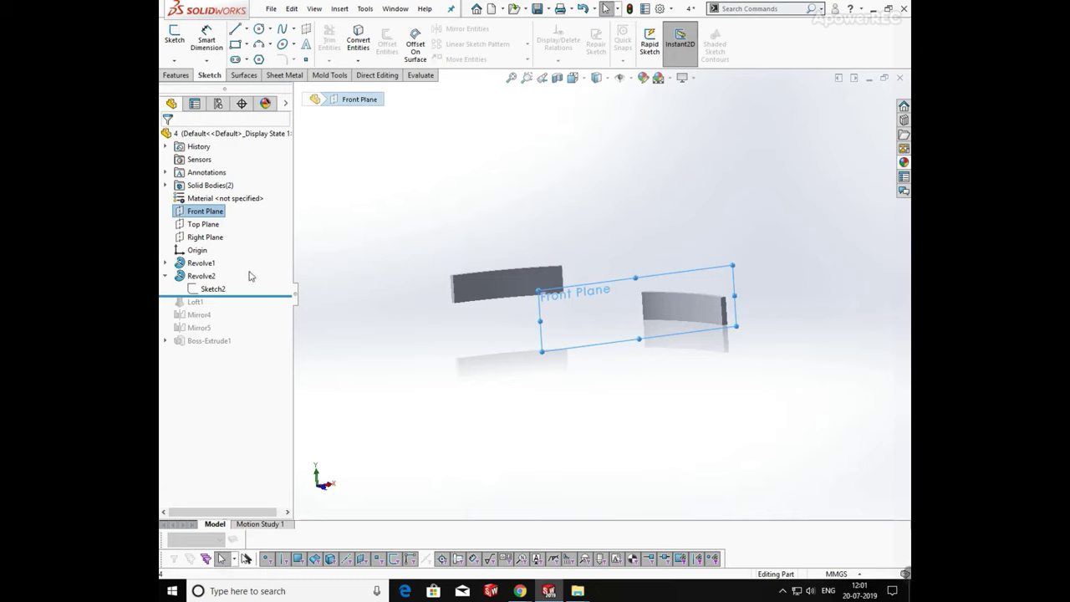
left_click(207, 239)
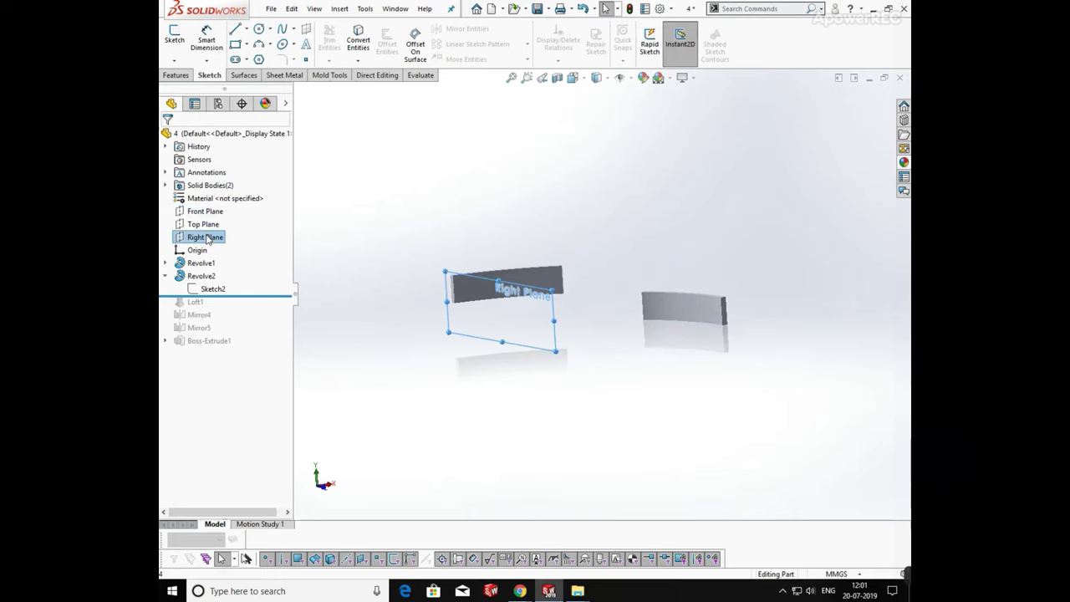
left_click(268, 219)
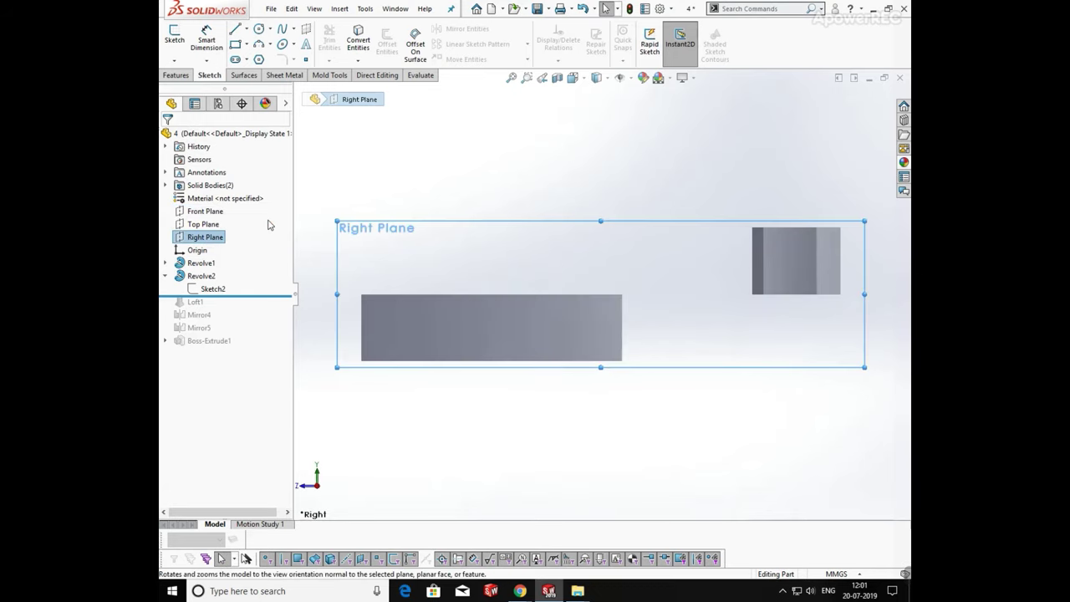
Step: Reopen the Revolve2 sketch and reposition the R17.50 dimension below the profile and the Revolve1 body
left_click(216, 287)
left_click(219, 251)
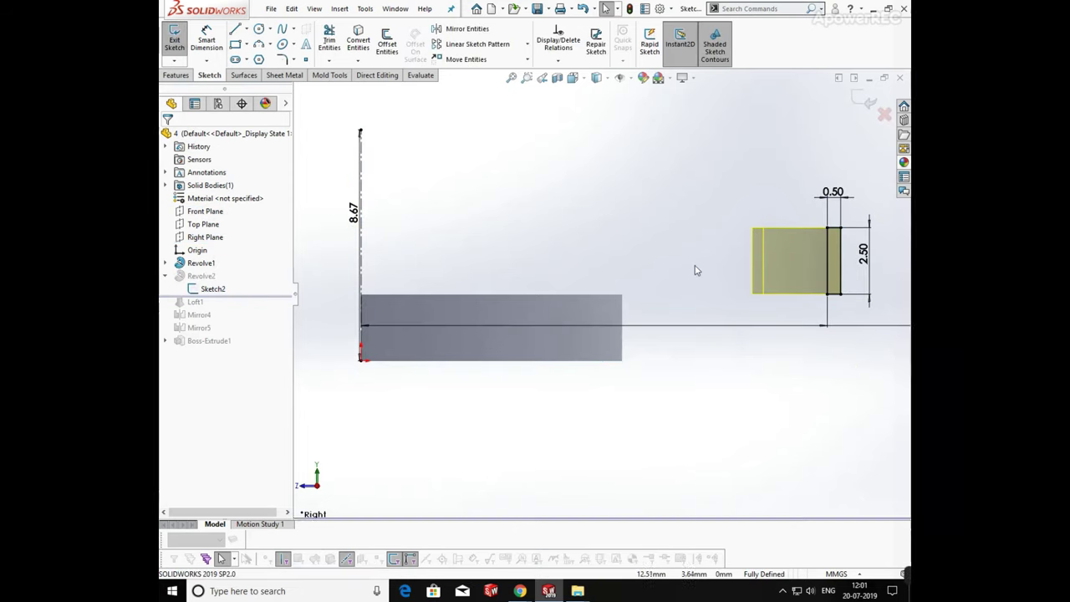
scroll(443, 219, "up", 3)
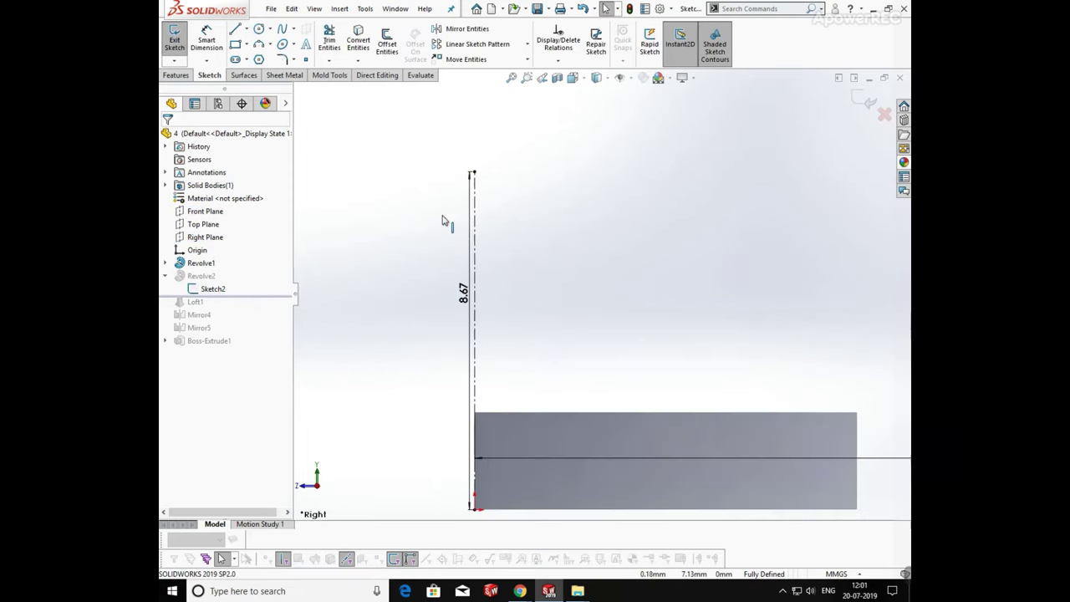
scroll(599, 327, "down", 3)
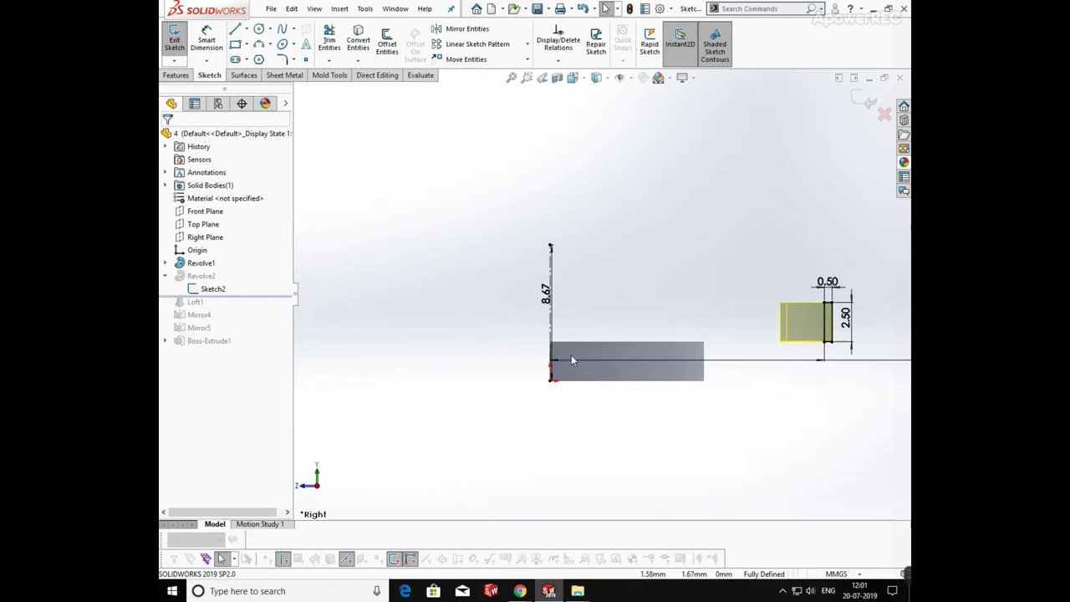
scroll(572, 360, "up", 4)
scroll(601, 295, "up", 6)
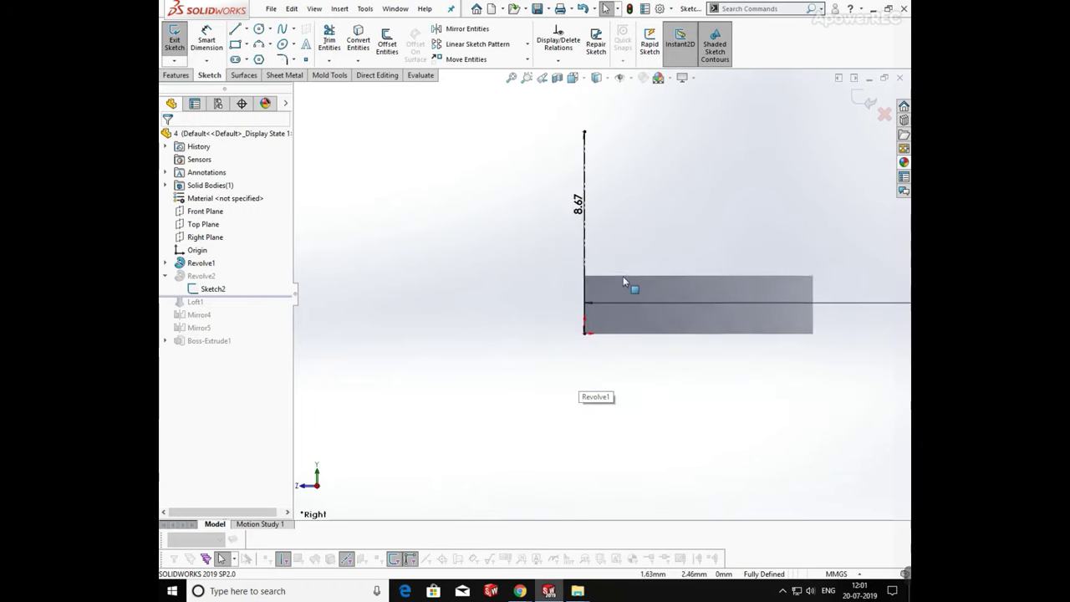
scroll(878, 264, "down", 3)
scroll(761, 350, "down", 2)
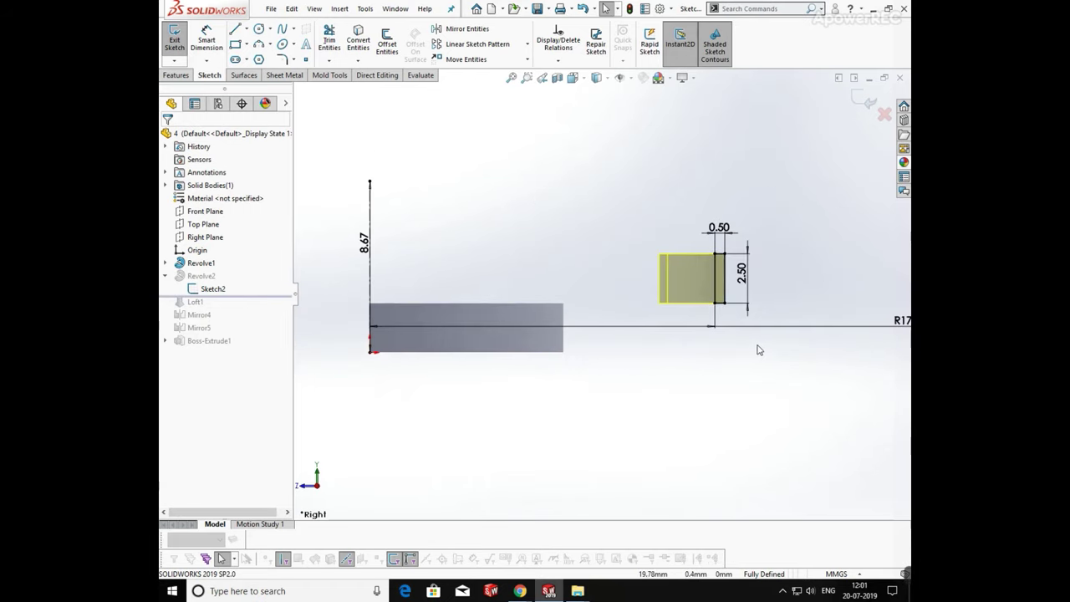
scroll(828, 336, "down", 3)
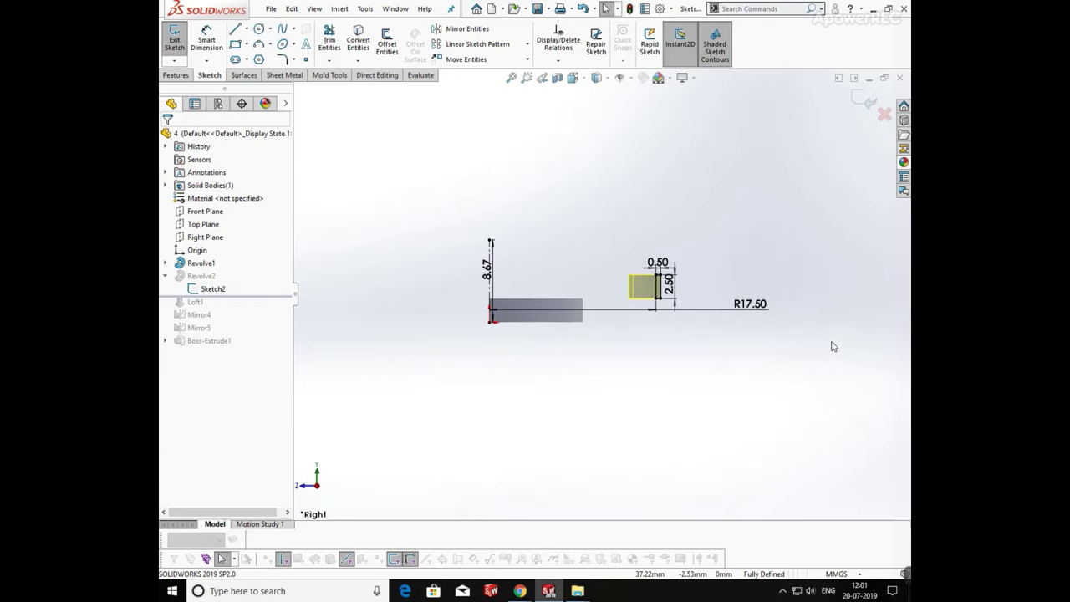
left_click(658, 379)
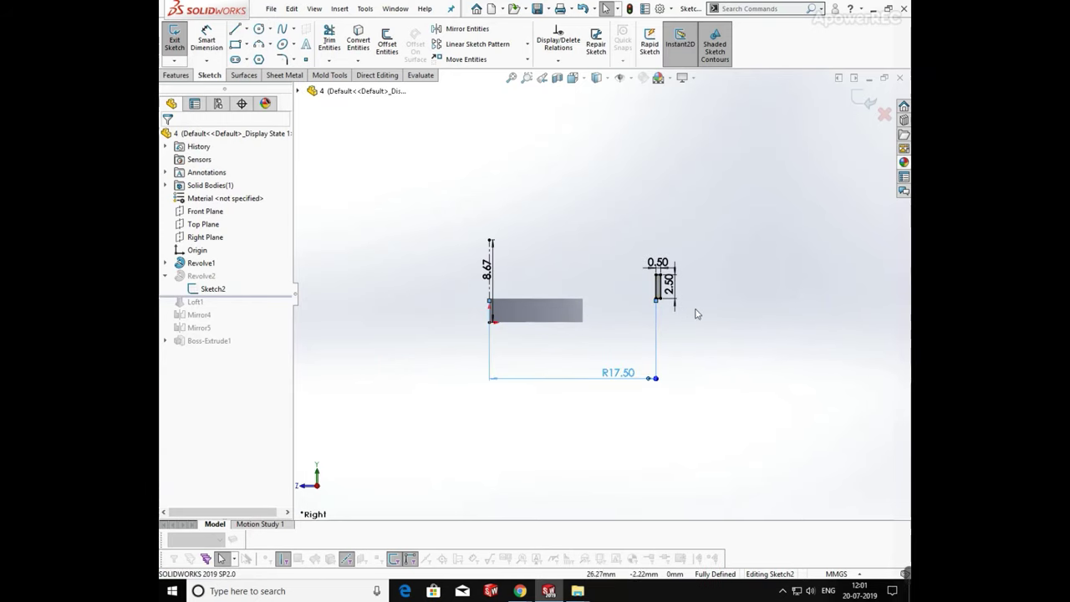
Step: Add a driven vertical dimension from Revolve1's lower corner to the bottom edge of the rectangular profile, and exit the sketch with a rebuild
scroll(655, 318, "up", 3)
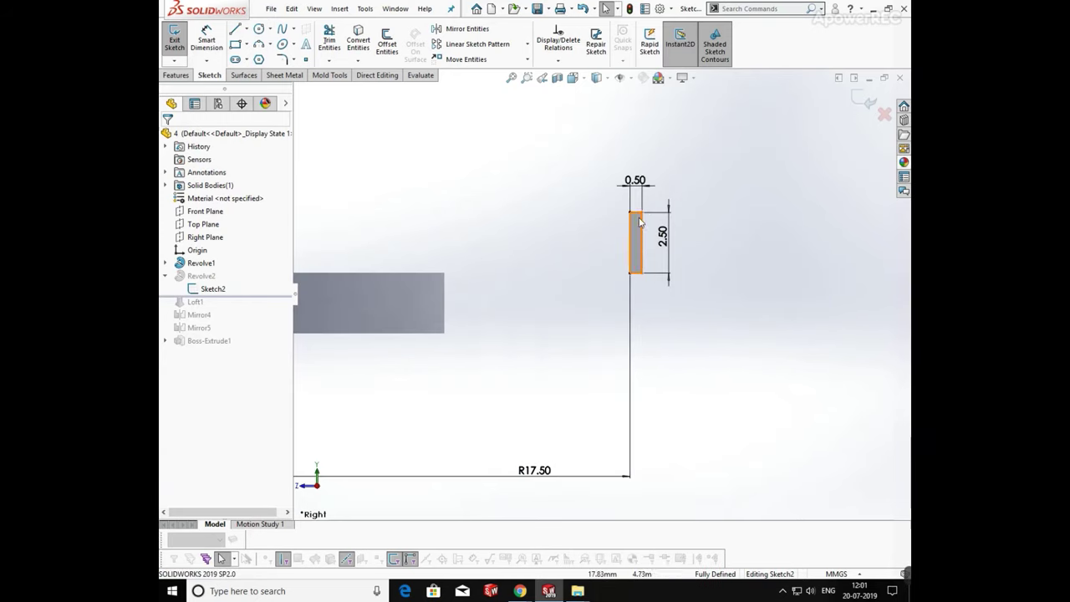
scroll(638, 311, "down", 2)
scroll(468, 317, "up", 2)
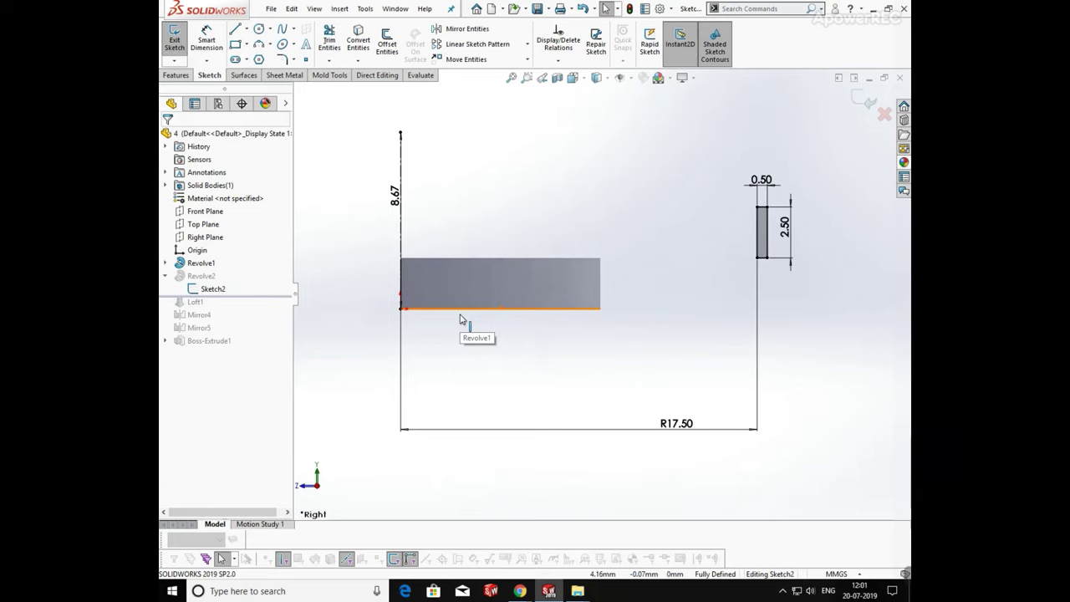
left_click(214, 44)
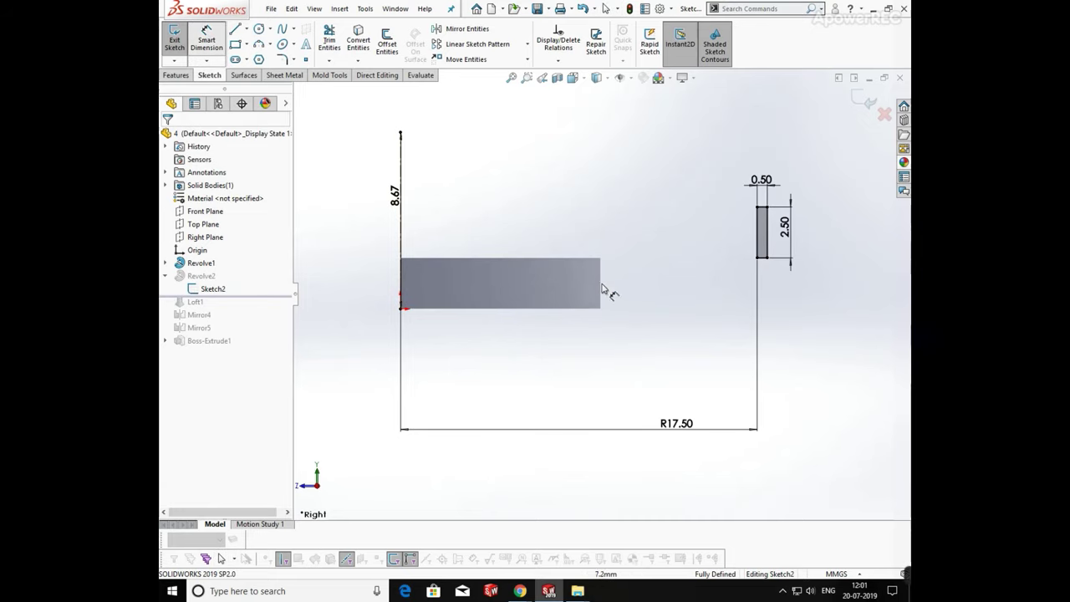
left_click(601, 309)
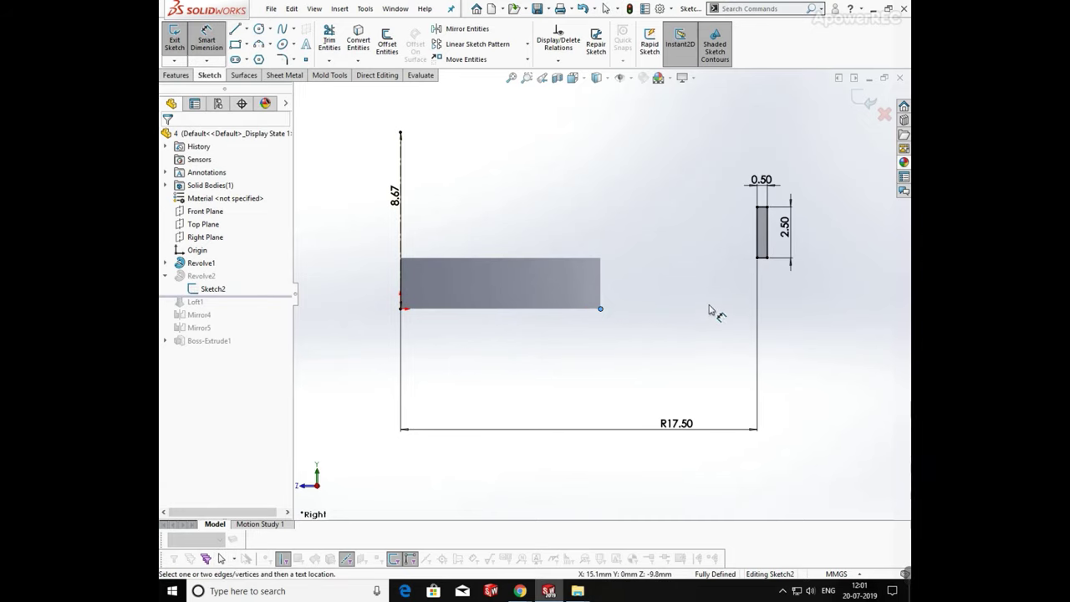
left_click(762, 259)
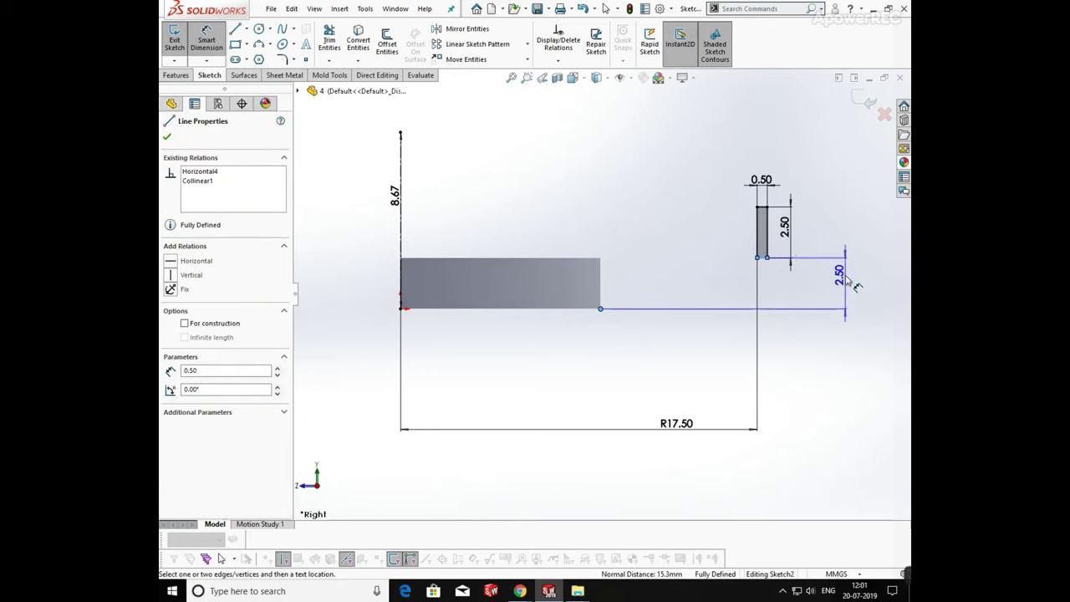
left_click(848, 283)
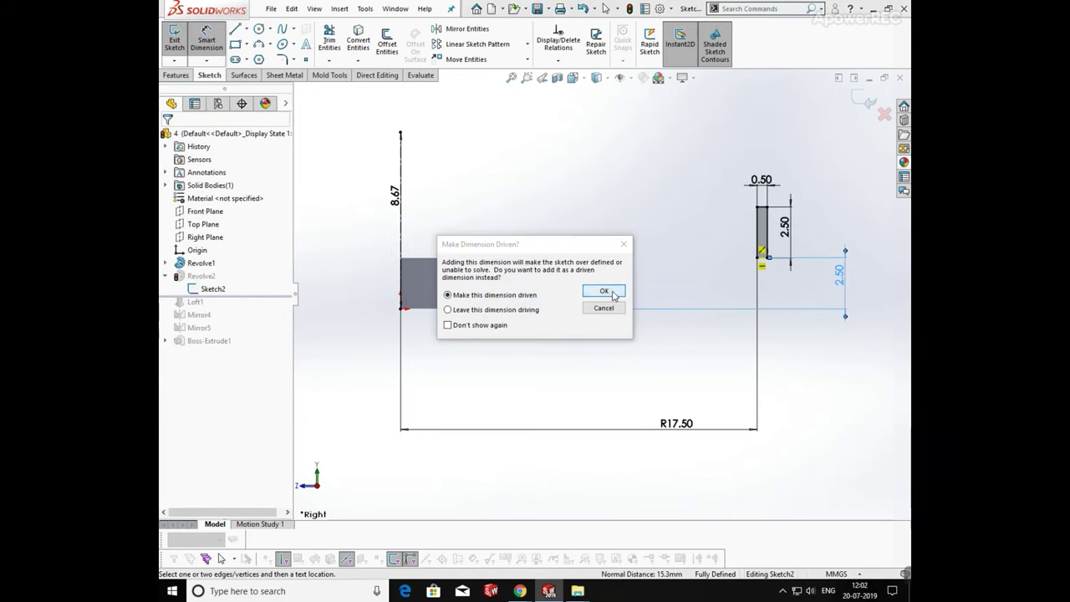
left_click(603, 292)
key("ctrl+b")
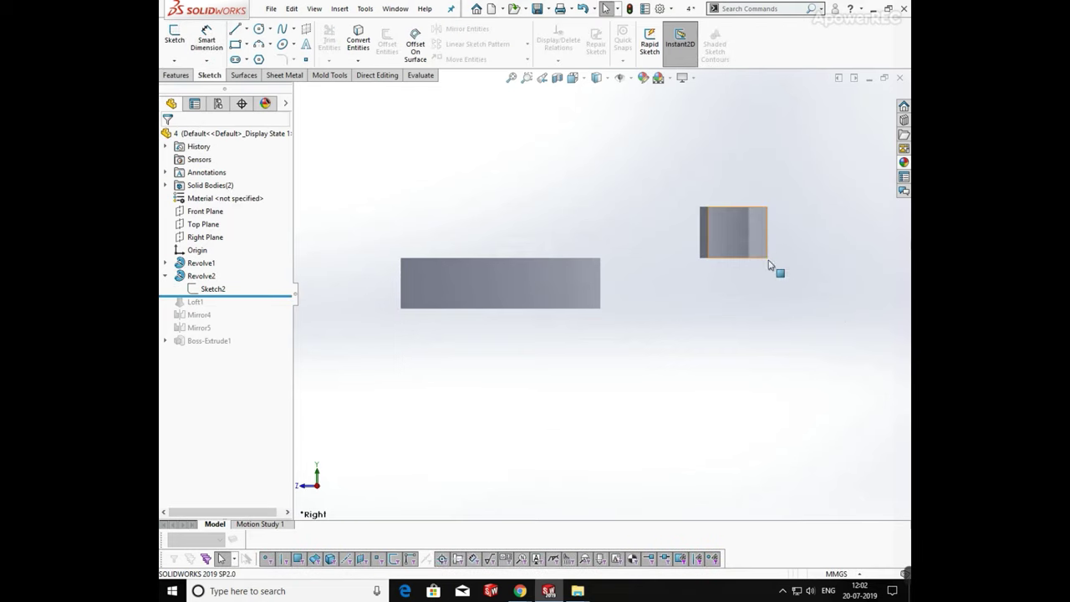
Step: Open the Revolve2 definition to examine its axis, angle and direction on the model, and accept it
middle_click_drag(322, 222, 339, 247)
left_click(211, 278)
left_click(196, 241)
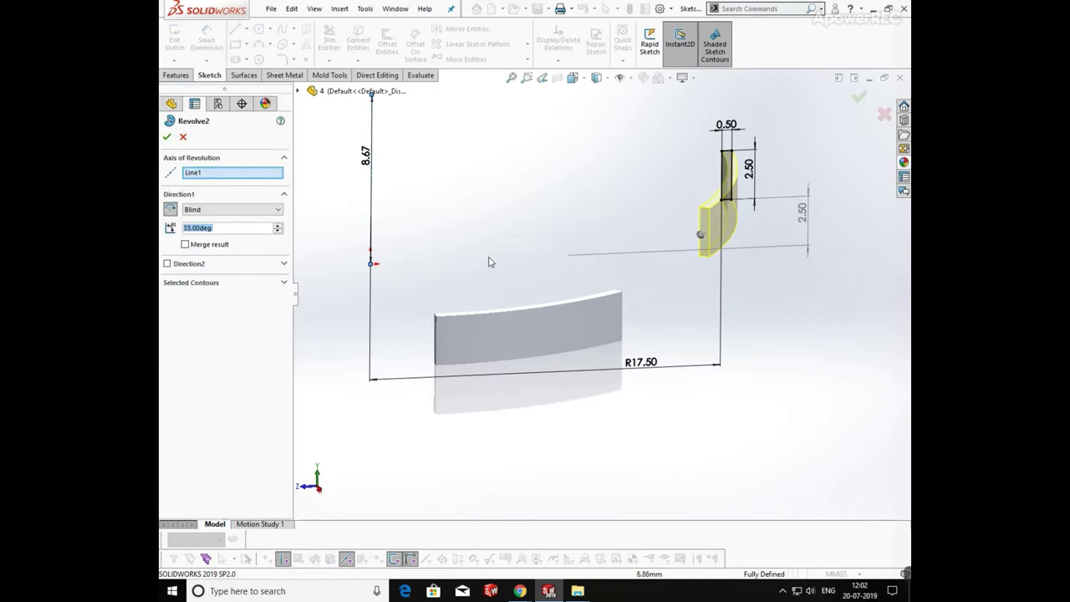
mouse_move(490, 262)
middle_mouse_down()
mouse_move(536, 244)
mouse_move(559, 217)
middle_mouse_up()
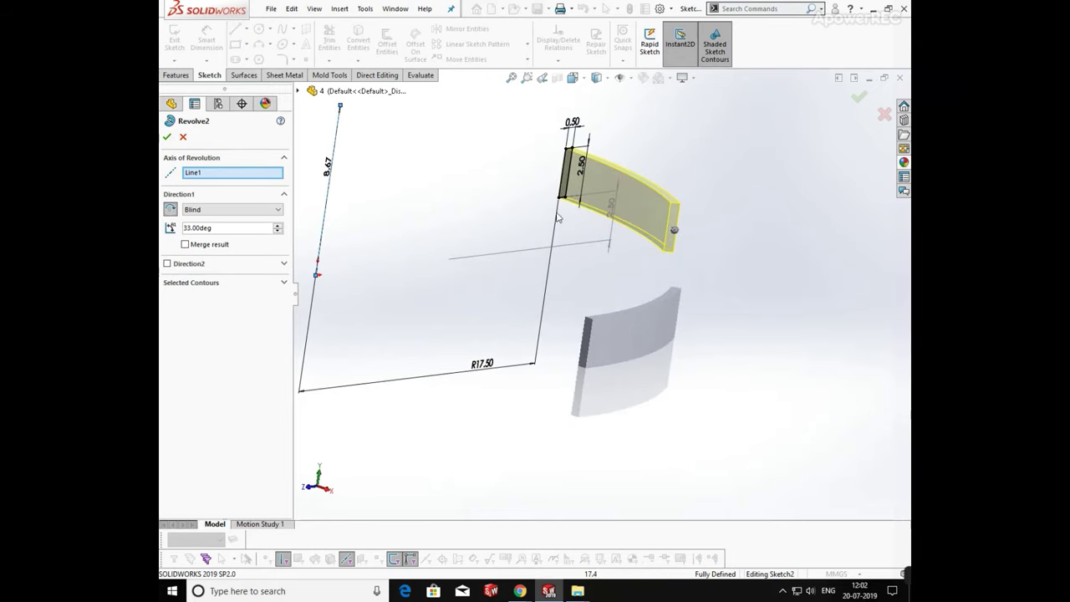
left_click(167, 137)
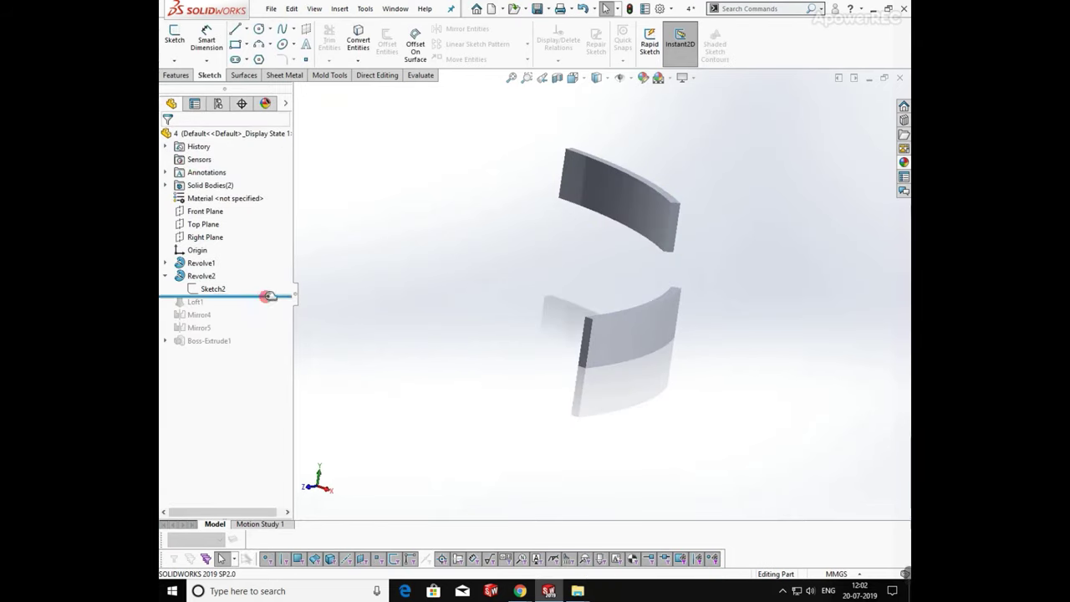
Step: Roll the feature history forward past Loft1 and open the loft's definition to examine it
left_click_drag(268, 296, 265, 306)
left_click(197, 301)
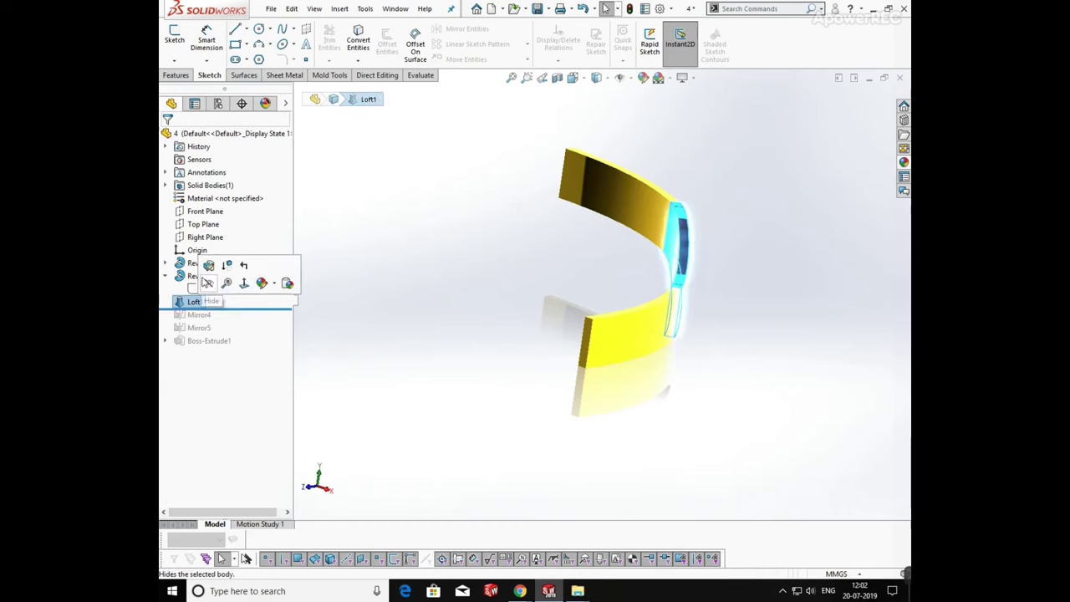
left_click(209, 264)
middle_click_drag(707, 354, 624, 340)
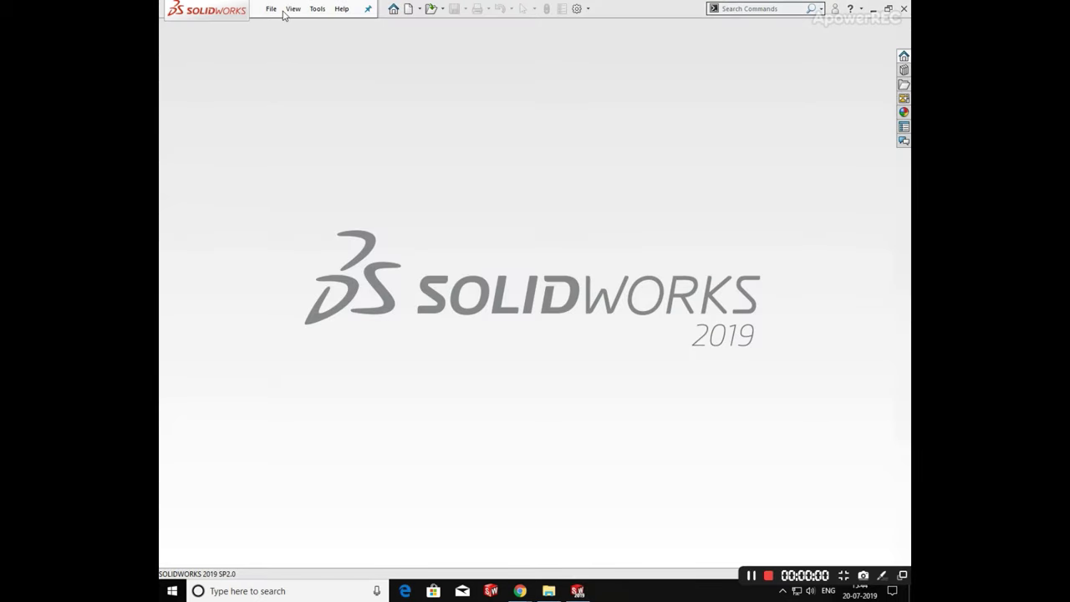
Step: Create a new assembly document
left_click(272, 9)
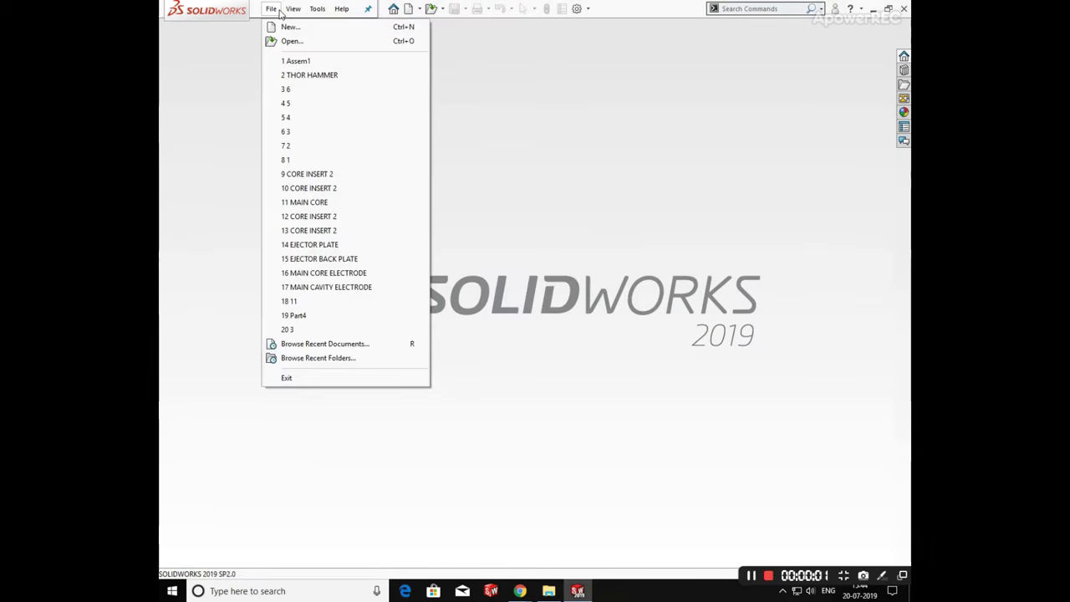
left_click(289, 26)
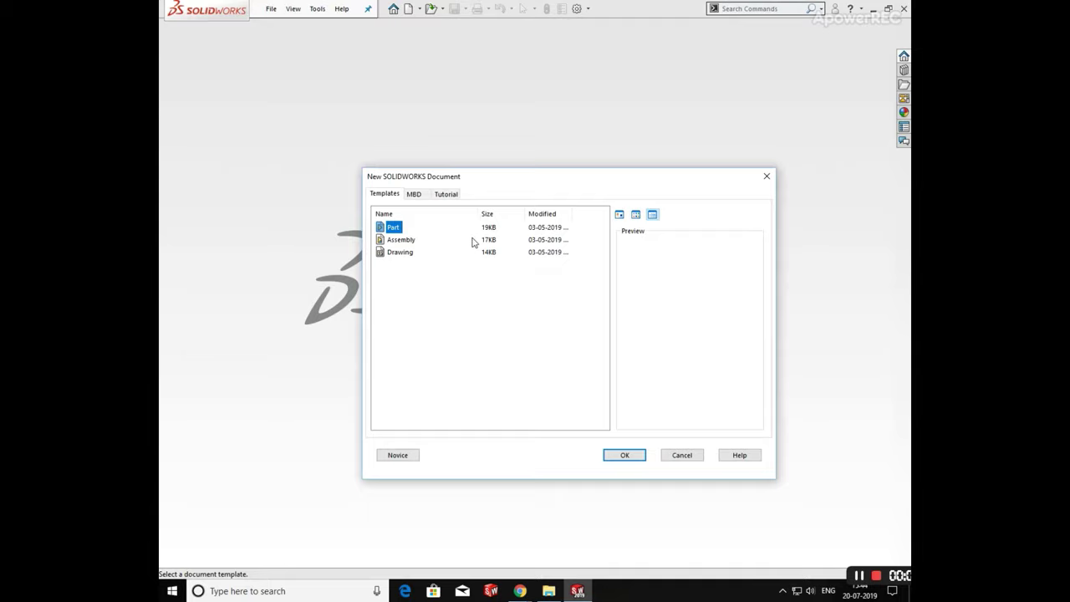
left_click(625, 455)
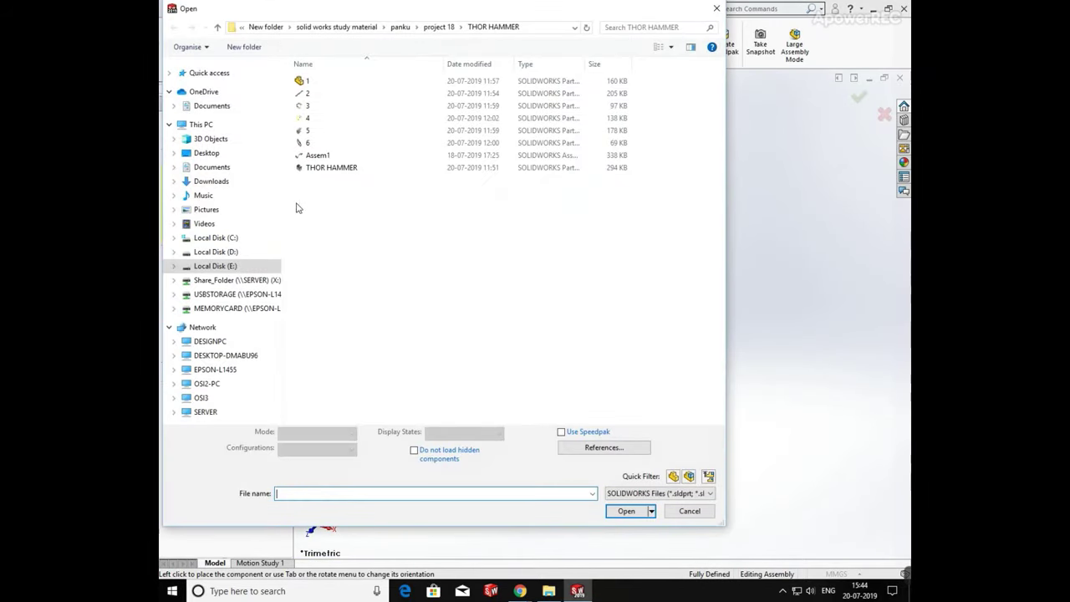
Step: Choose parts 1 to 6 and THOR HAMMER from the THOR HAMMER folder for insertion into the assembly
left_click(308, 94, "ctrl")
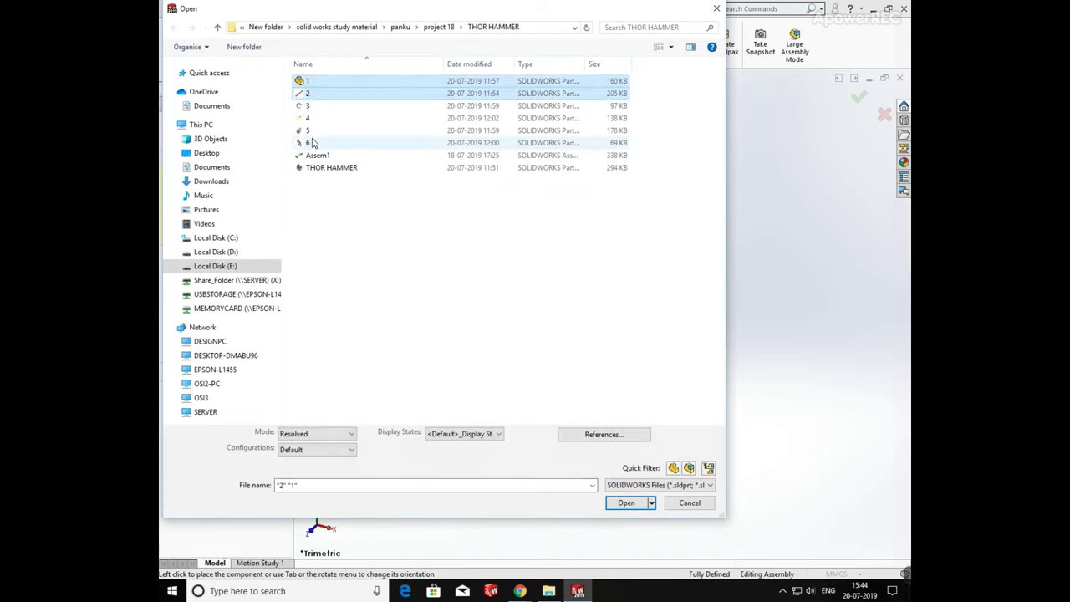
left_click(310, 143, "ctrl")
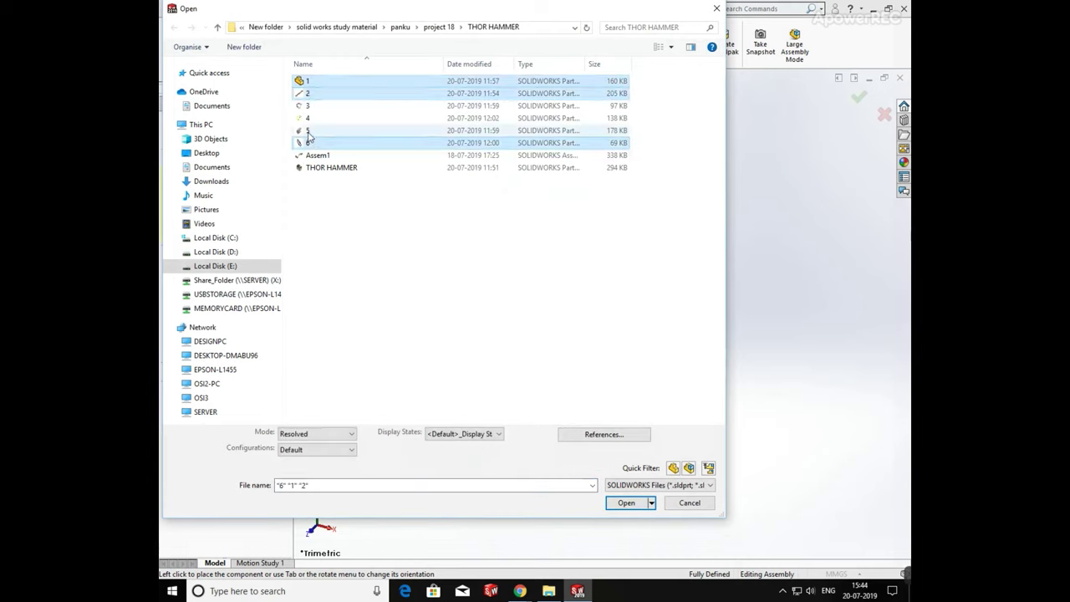
left_click(308, 130, "ctrl")
left_click(308, 118, "ctrl")
left_click(307, 105, "ctrl")
left_click(326, 167, "ctrl")
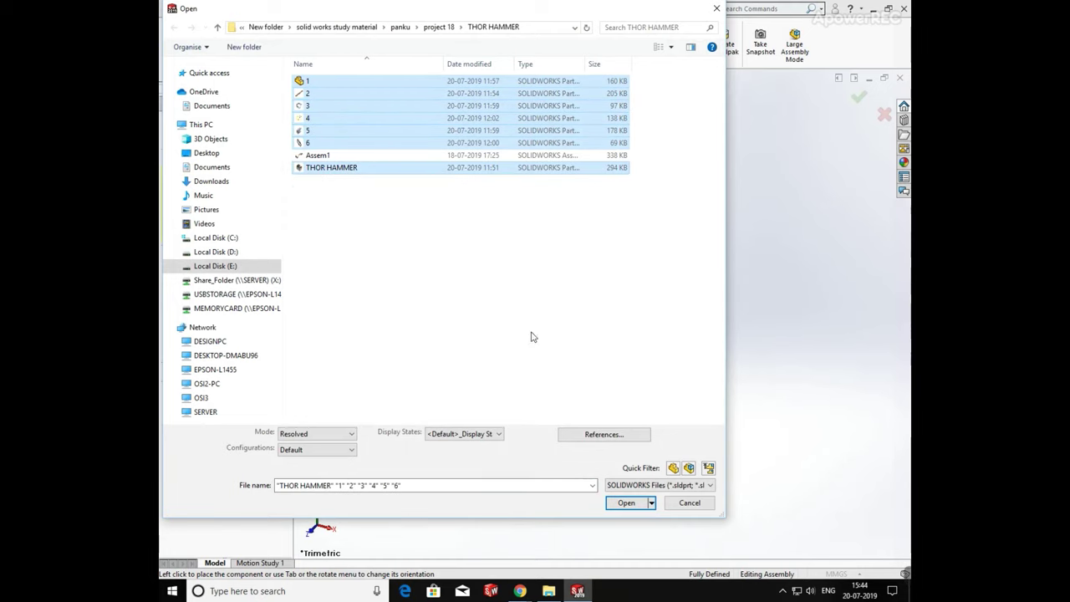
left_click(626, 503)
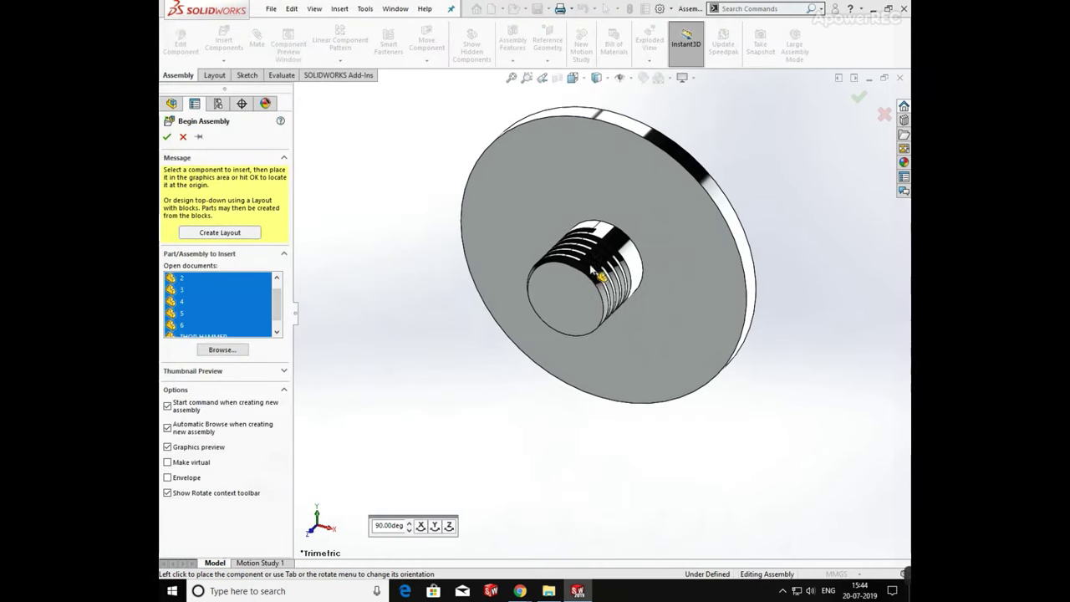
Step: Place the disc, handle, ring, small yellow segment part, yellow cup, strap and hammer head spaced apart in the assembly
left_click(649, 340)
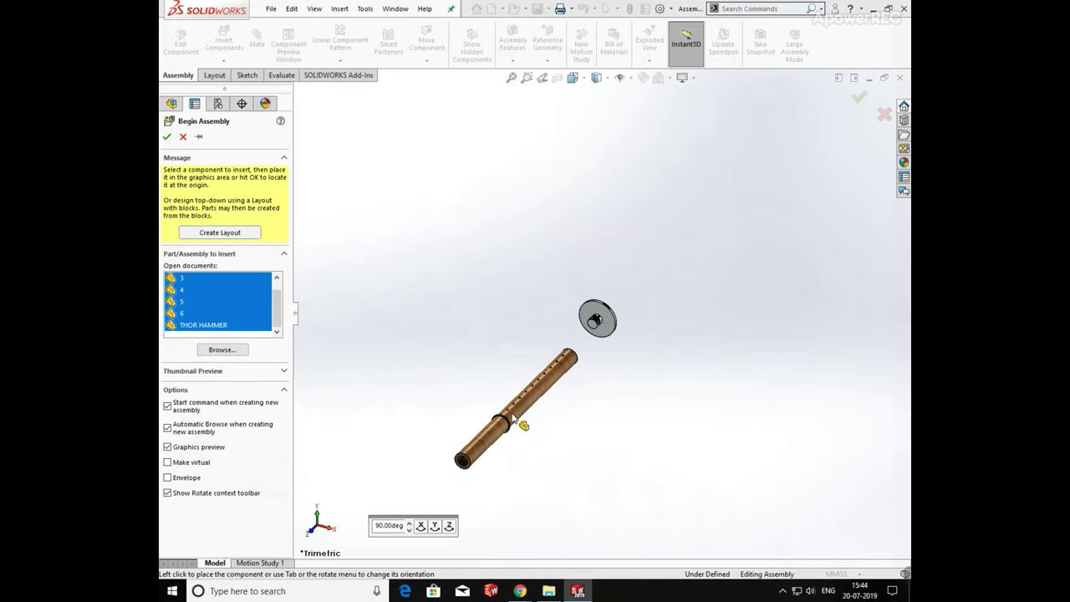
left_click(493, 431)
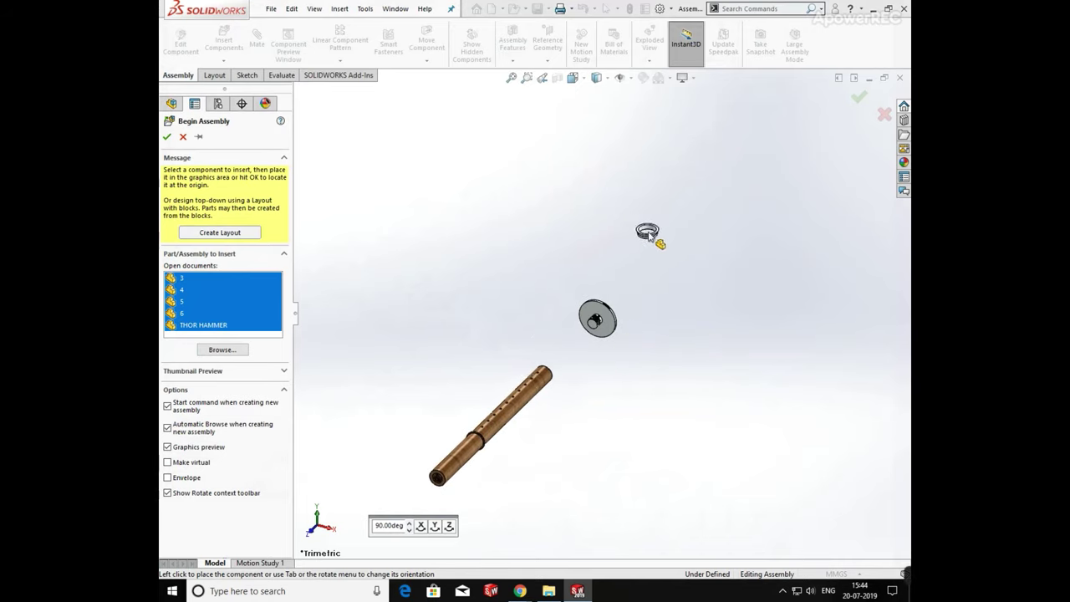
left_click(655, 233)
left_click(661, 371)
left_click(720, 320)
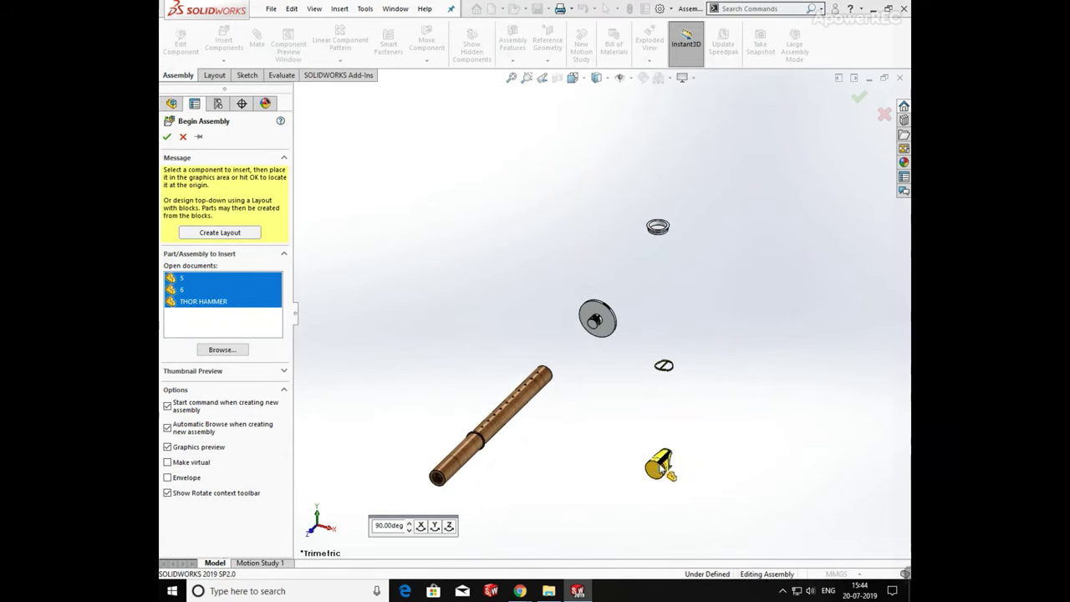
left_click(637, 470)
left_click(757, 293)
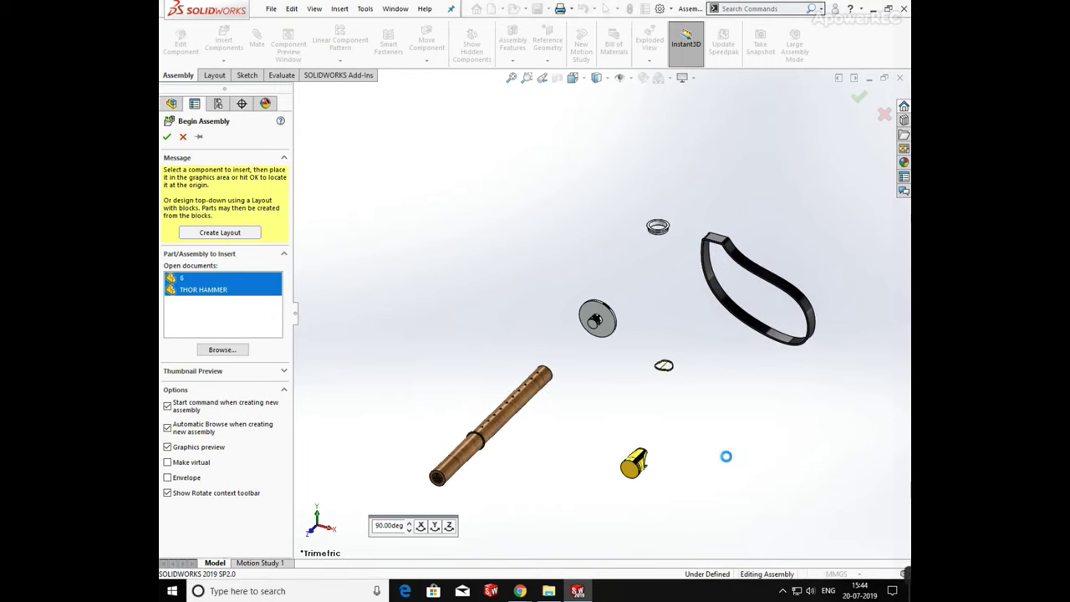
left_click(705, 500)
Step: Set the assembly's display style to shaded without edges
scroll(761, 464, "down", 4)
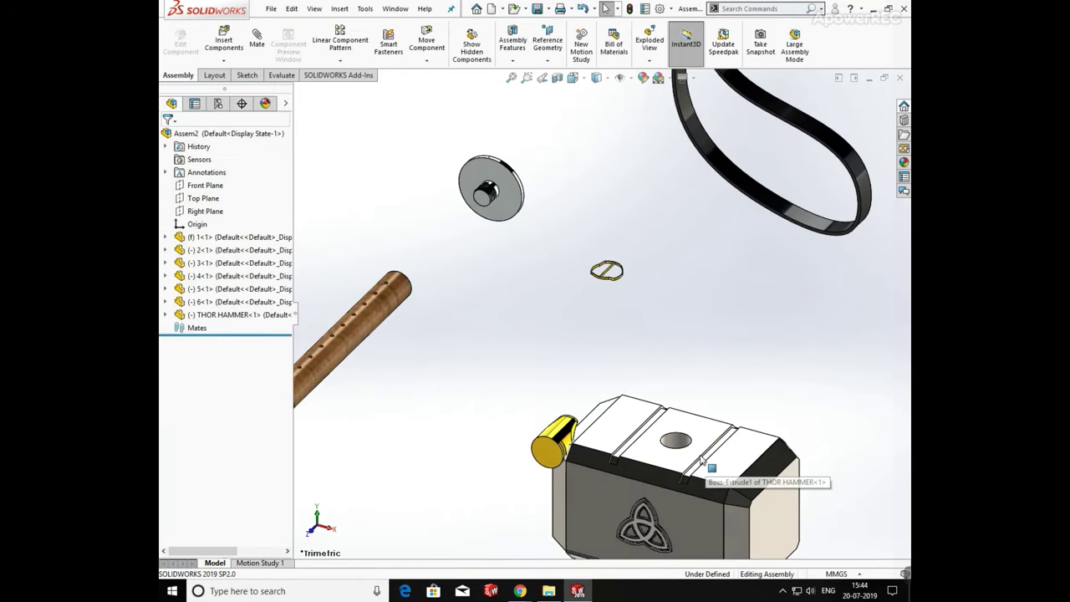
scroll(724, 424, "up", 4)
left_click(599, 78)
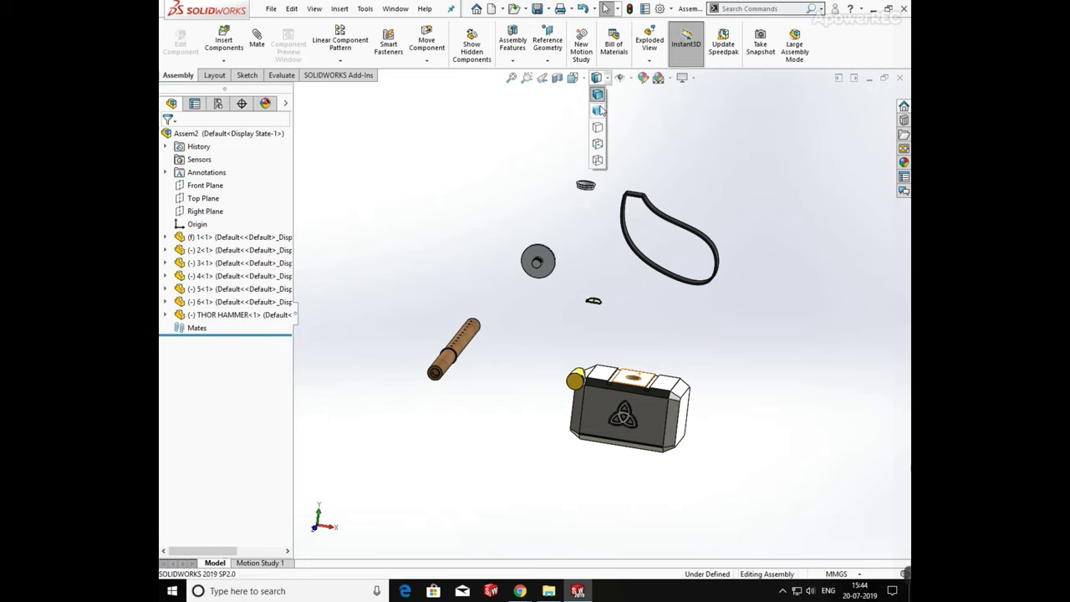
left_click(597, 112)
middle_click_drag(631, 383, 609, 416)
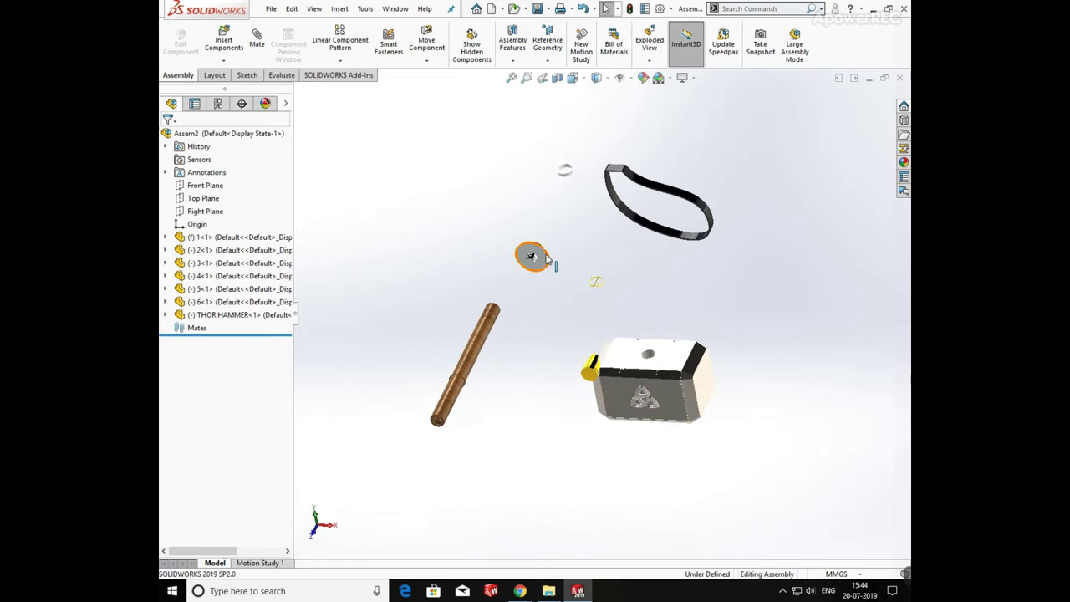
scroll(544, 268, "down", 4)
scroll(543, 280, "down", 2)
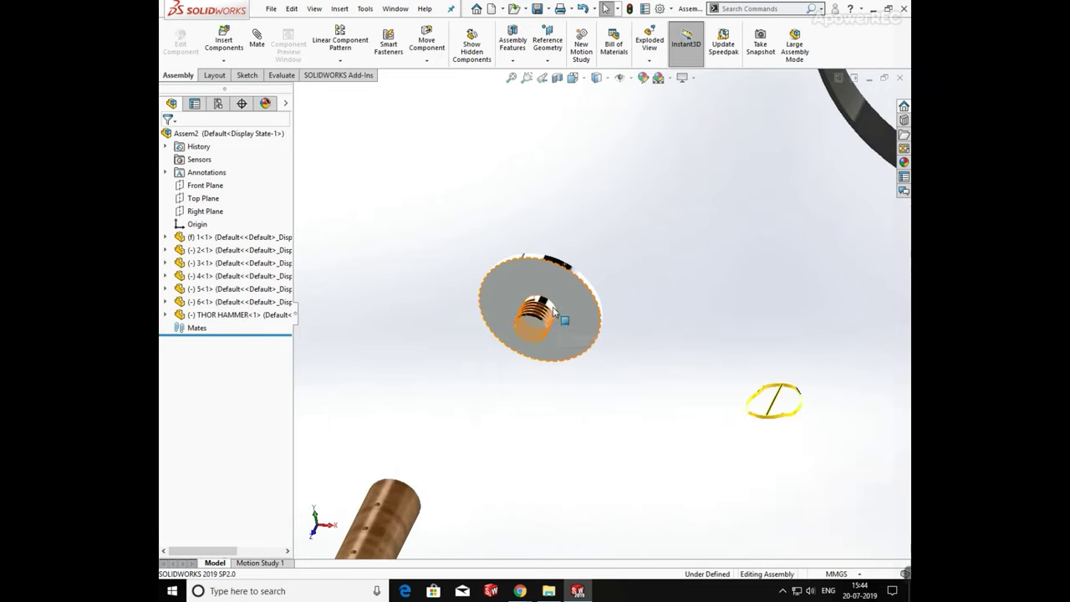
left_click(408, 510)
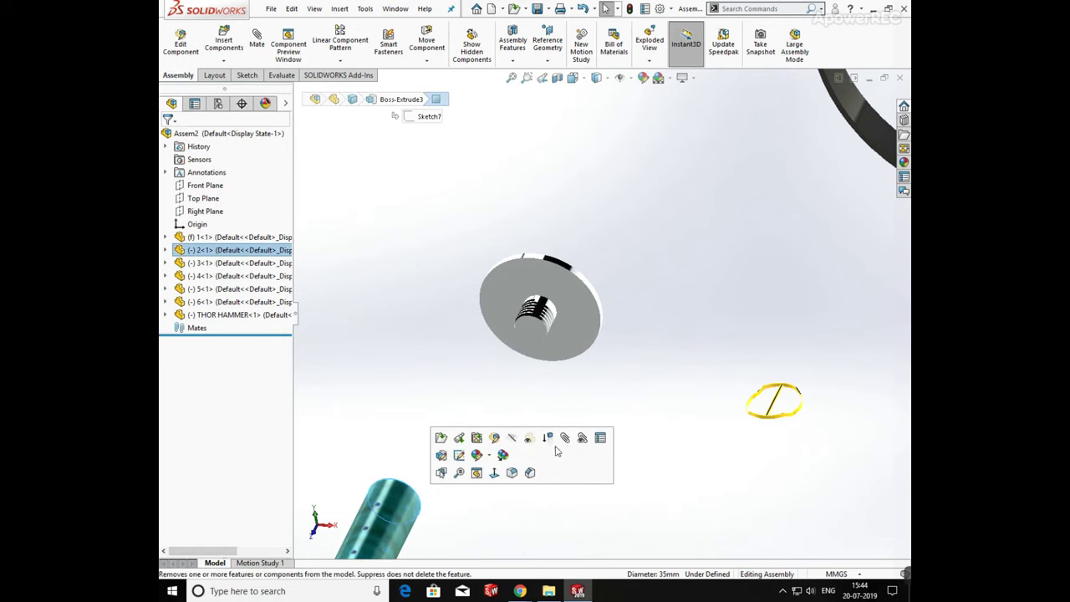
key("m")
scroll(524, 468, "up", 6)
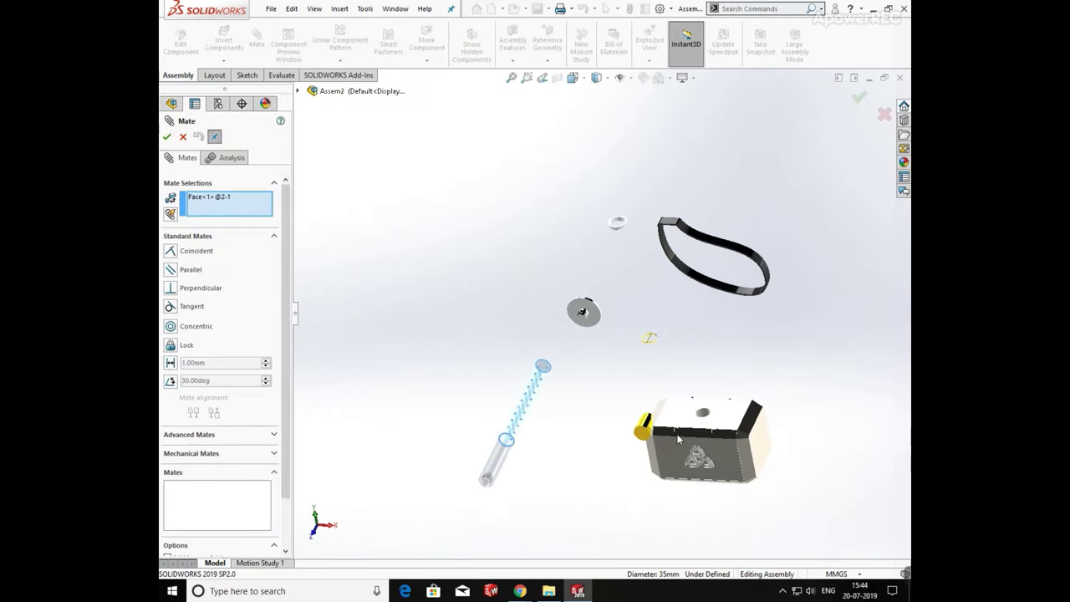
scroll(704, 458, "down", 3)
left_click(701, 364)
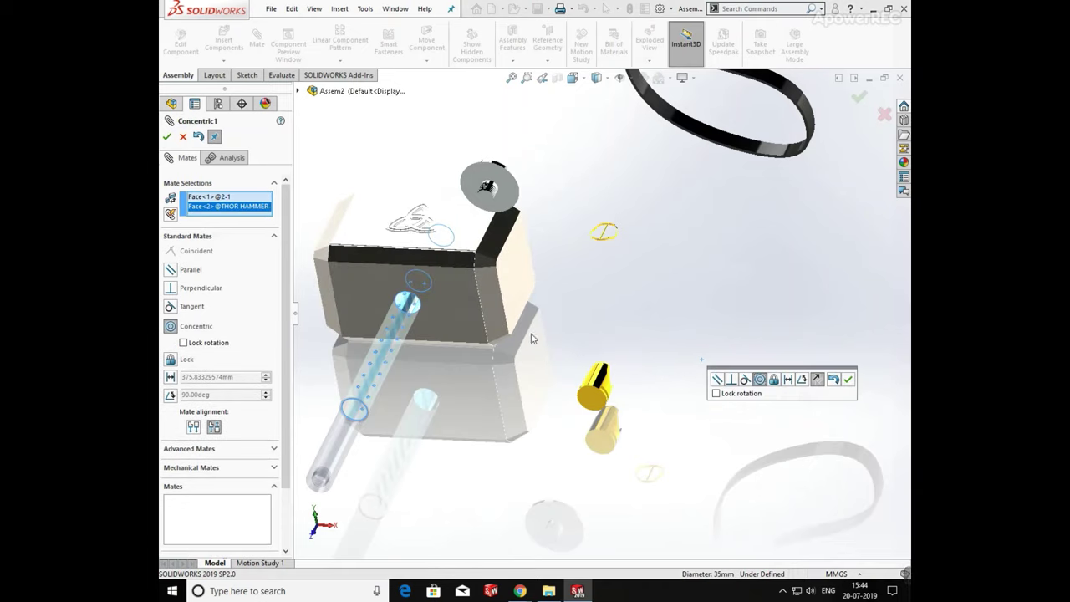
left_click(816, 381)
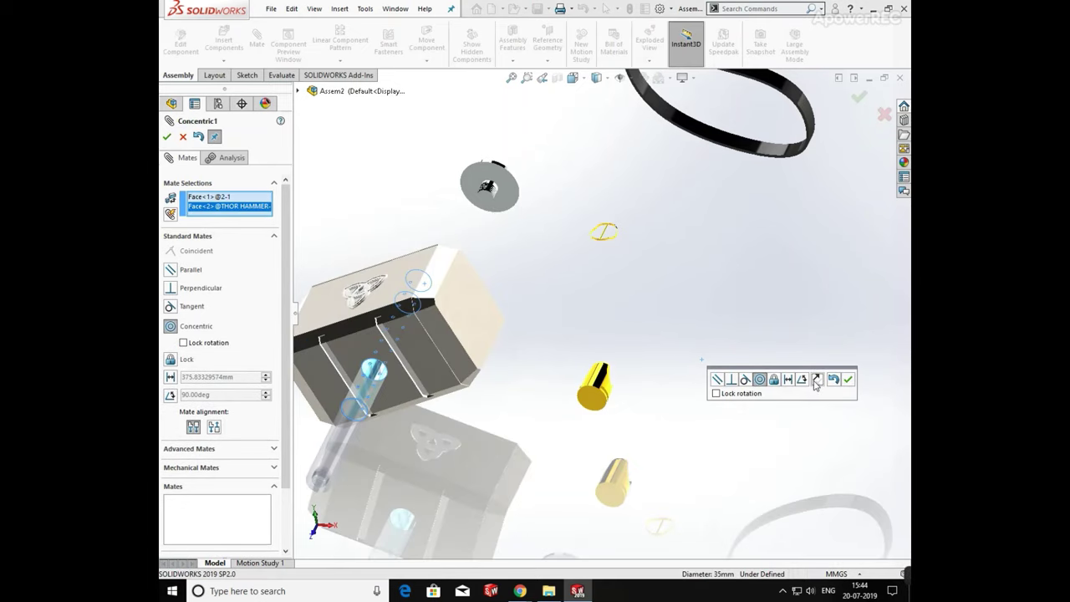
scroll(444, 410, "up", 2)
middle_click_drag(444, 410, 449, 230)
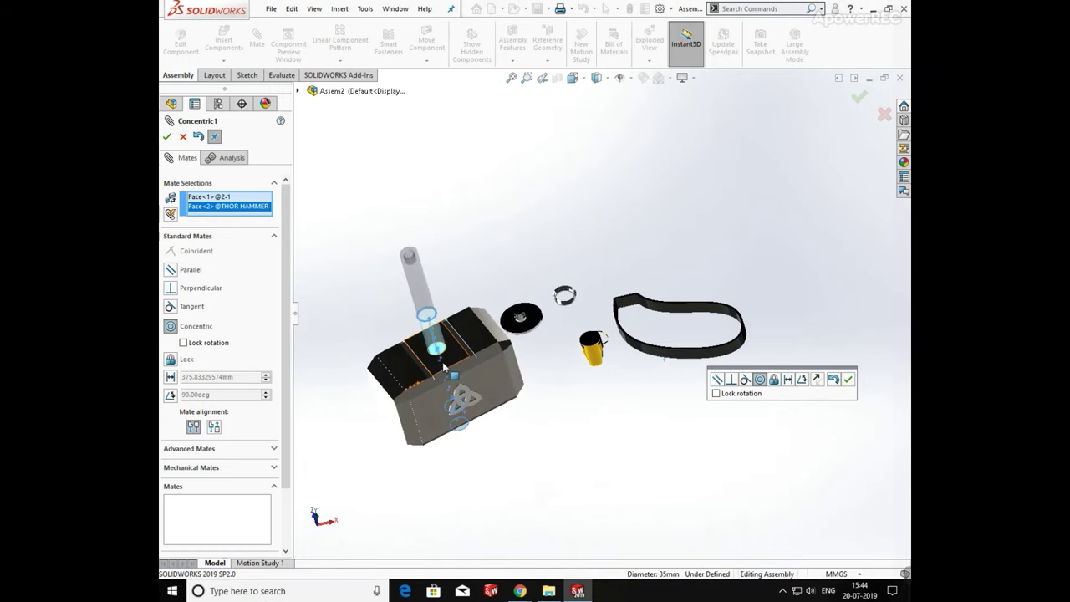
middle_click_drag(449, 370, 449, 320)
middle_click_drag(667, 345, 666, 339)
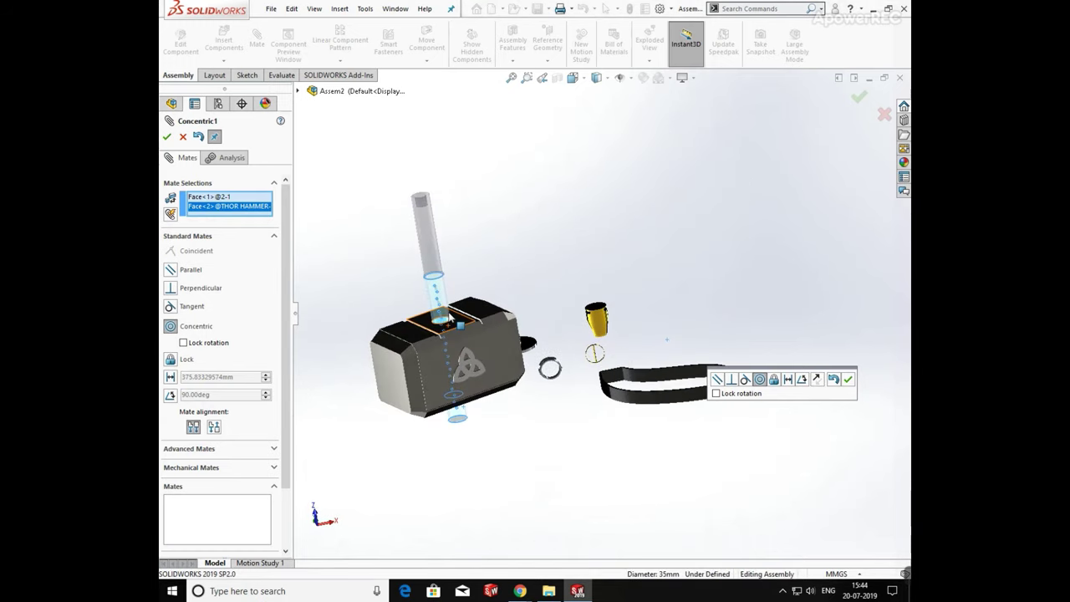
left_click(816, 380)
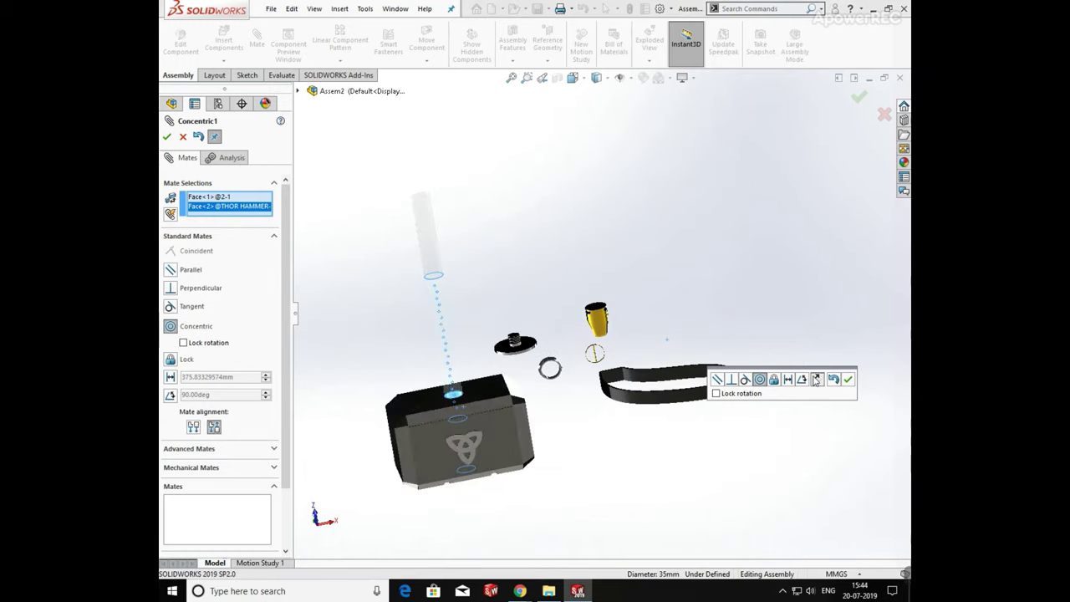
key("Escape")
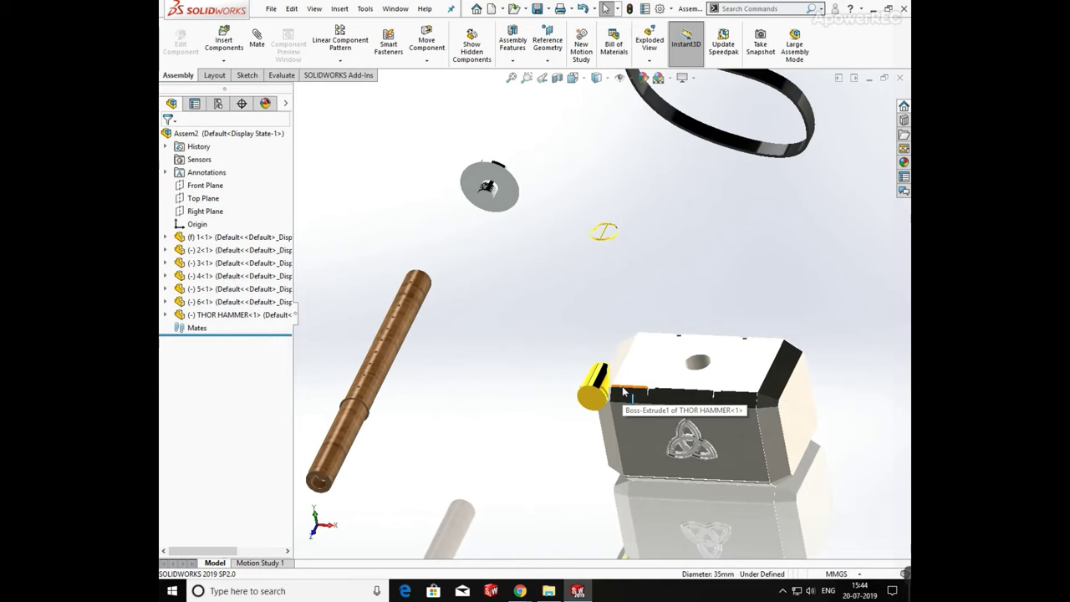
Step: Mate the handle's cylindrical face concentric with the hole in the hammer head, and leave the Mate command
scroll(623, 391, "up", 3)
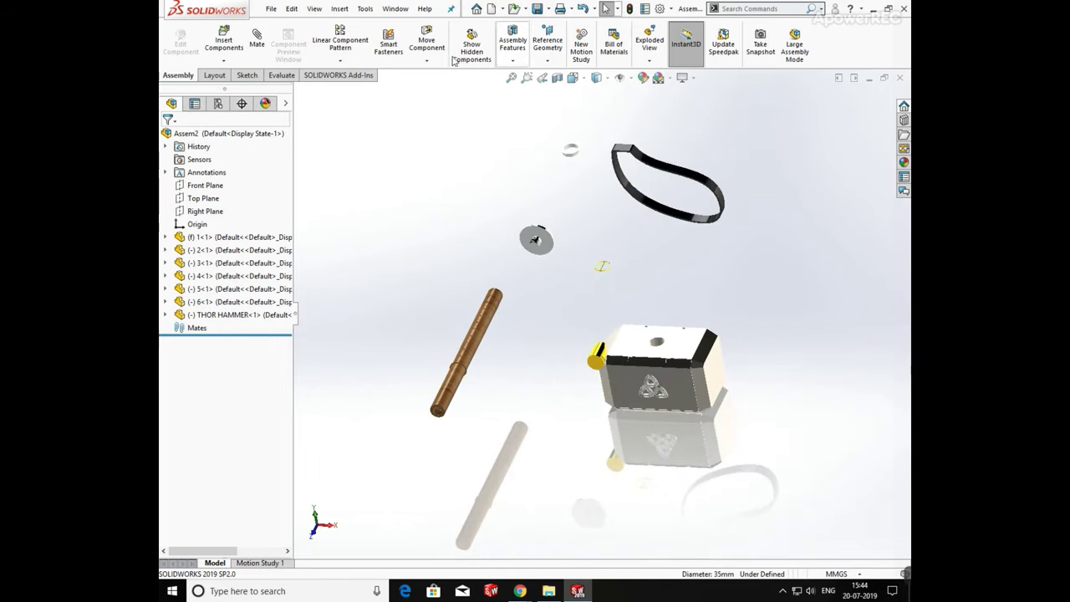
left_click(258, 40)
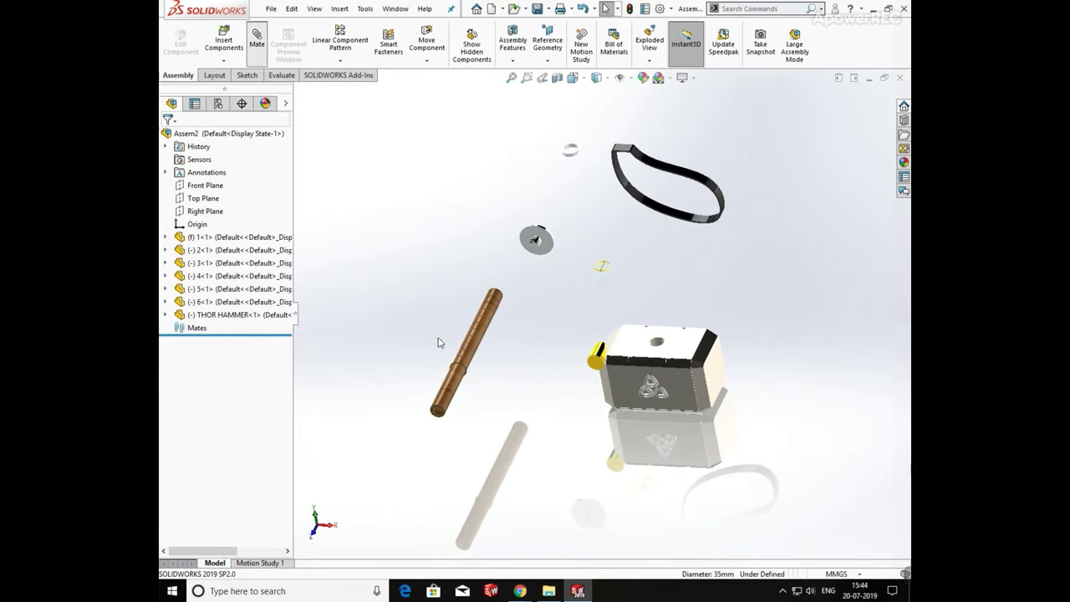
left_click(448, 403)
scroll(661, 343, "down", 4)
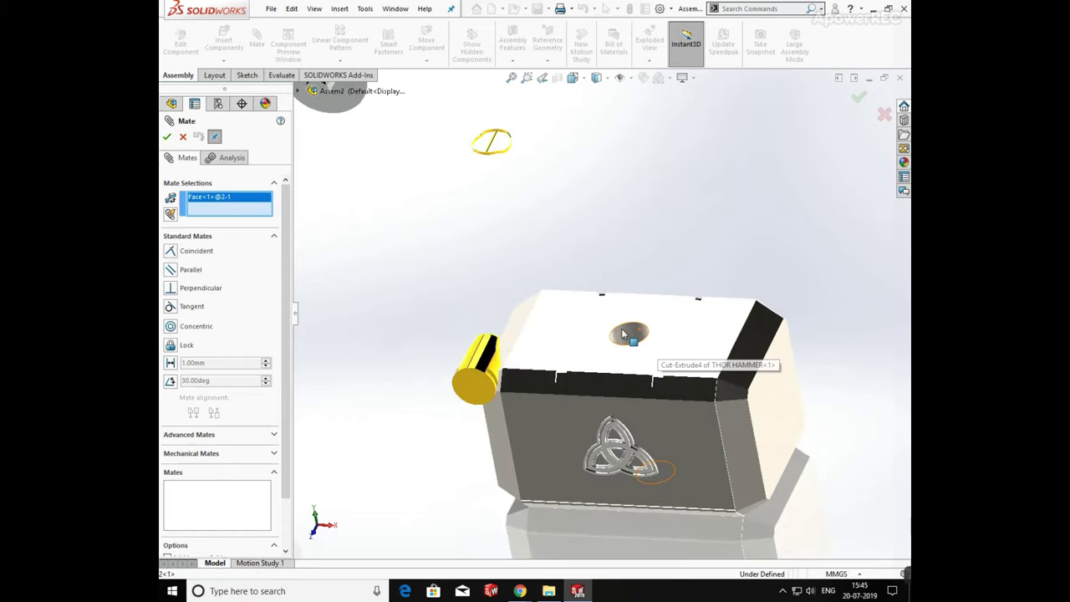
left_click(625, 332)
scroll(418, 284, "up", 5)
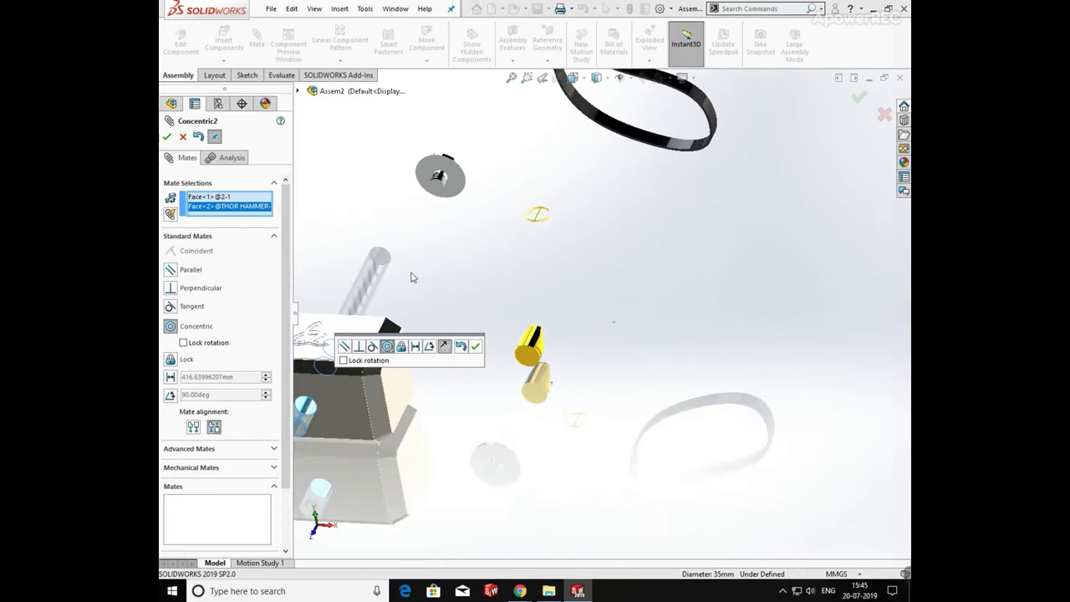
middle_click_drag(437, 297, 418, 286)
left_click(476, 347)
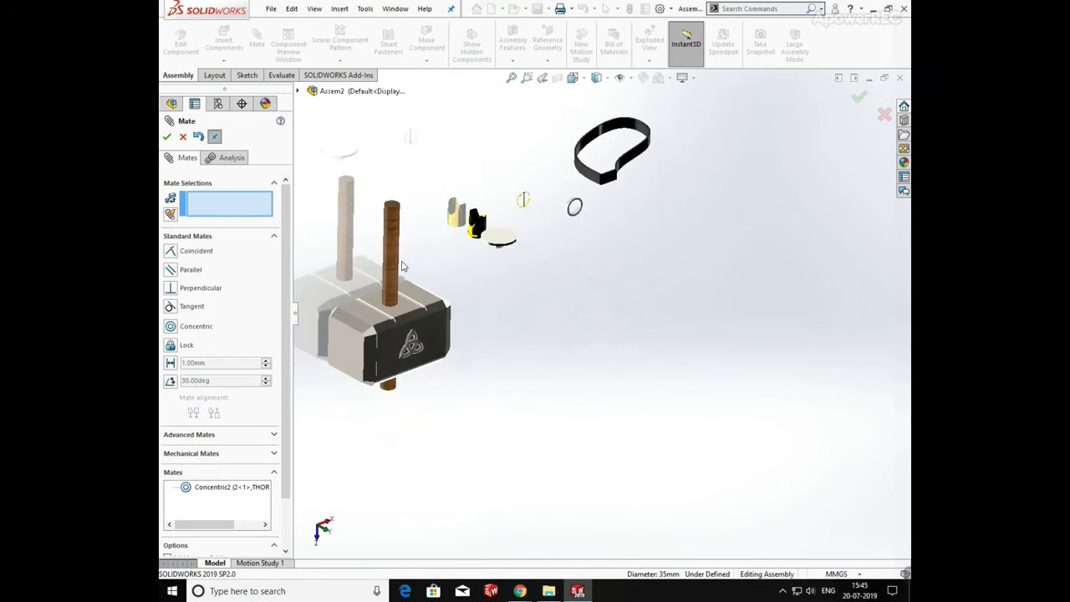
scroll(402, 264, "down", 4)
scroll(543, 255, "up", 3)
scroll(604, 276, "down", 4)
middle_click(669, 267)
key("Escape")
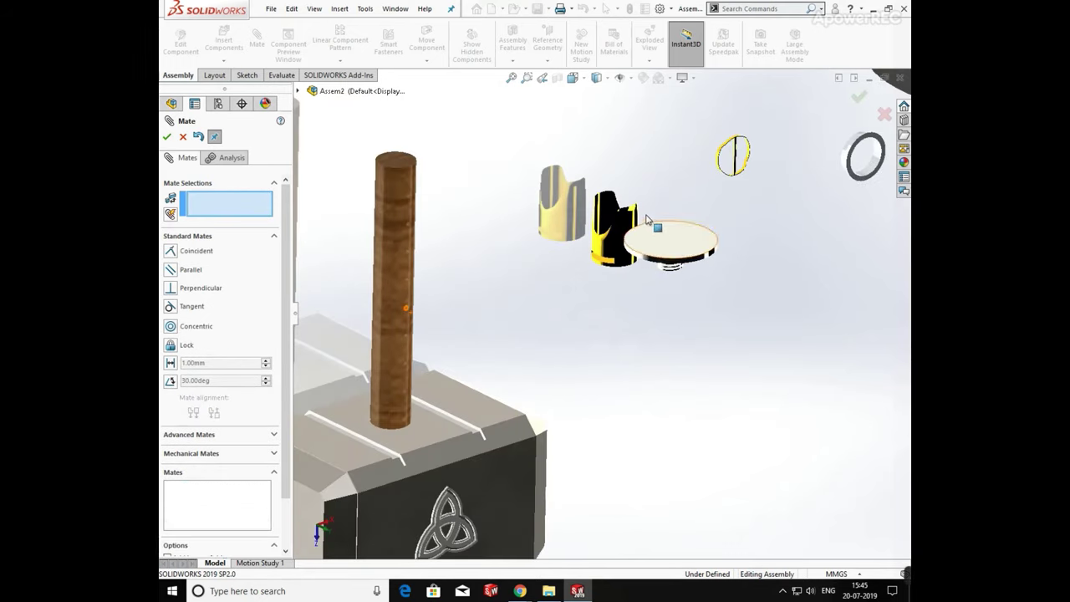
Step: Float the fixed disc part and rotate it freely so that its threaded stub faces upward
left_click(683, 235)
left_click(683, 239)
right_click(691, 238)
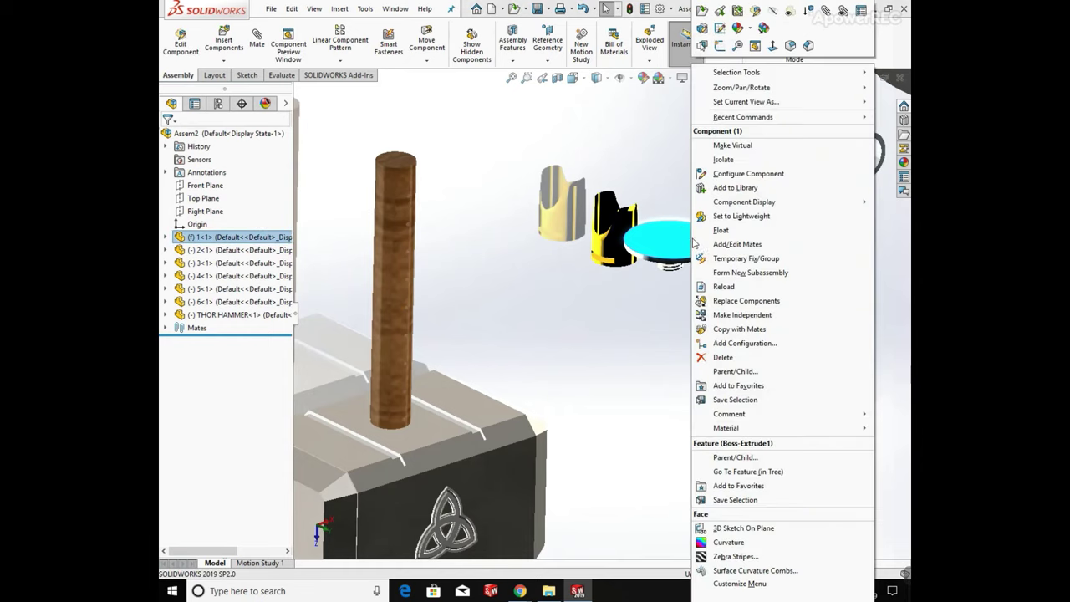
left_click(721, 231)
left_click(427, 60)
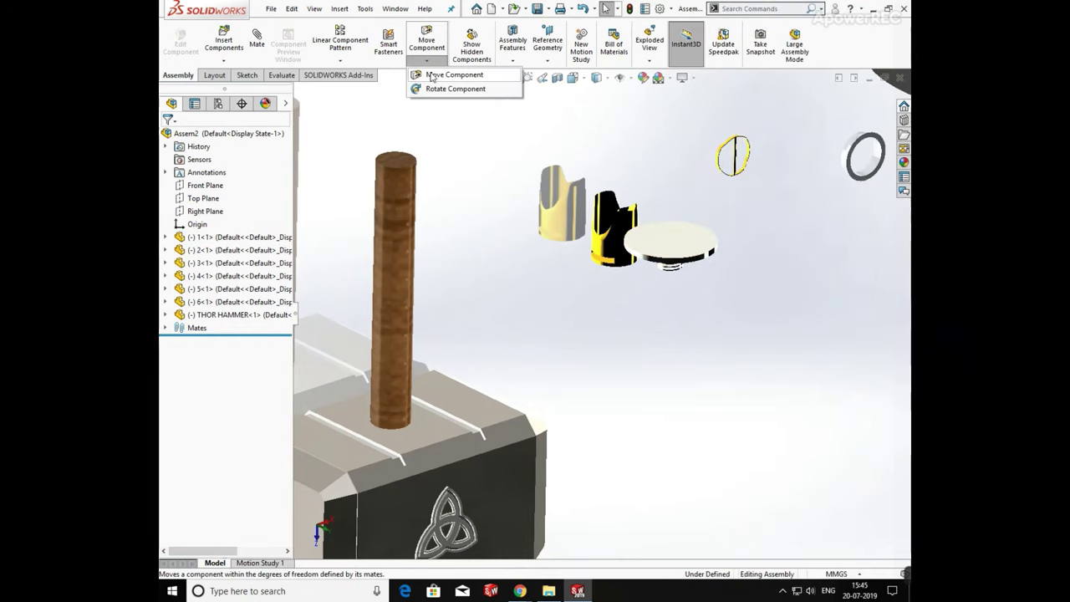
left_click(456, 88)
left_click_drag(679, 233, 769, 377)
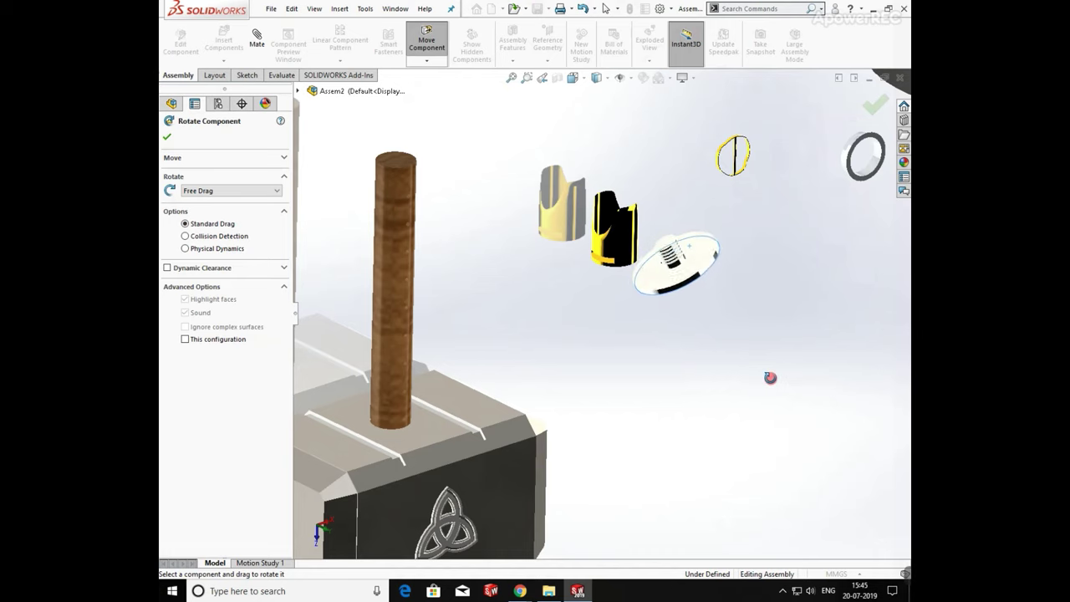
key("Escape")
Step: Mate the disc's circular edge concentric with the handle's lower end edge below the hammer head
left_click(258, 37)
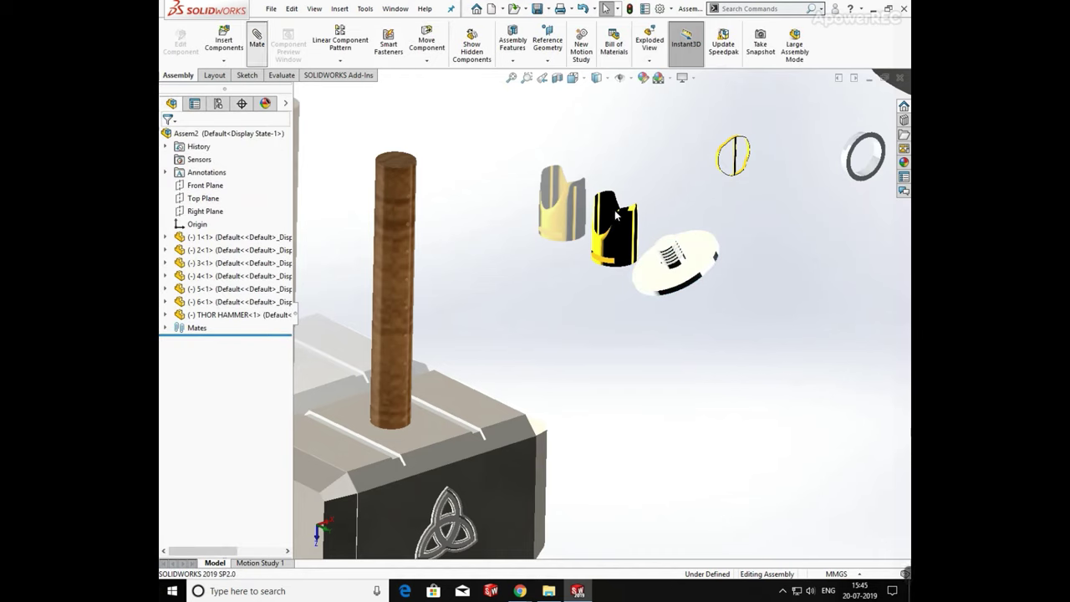
left_click(702, 278)
middle_click_drag(648, 382, 508, 464)
scroll(510, 460, "down", 4)
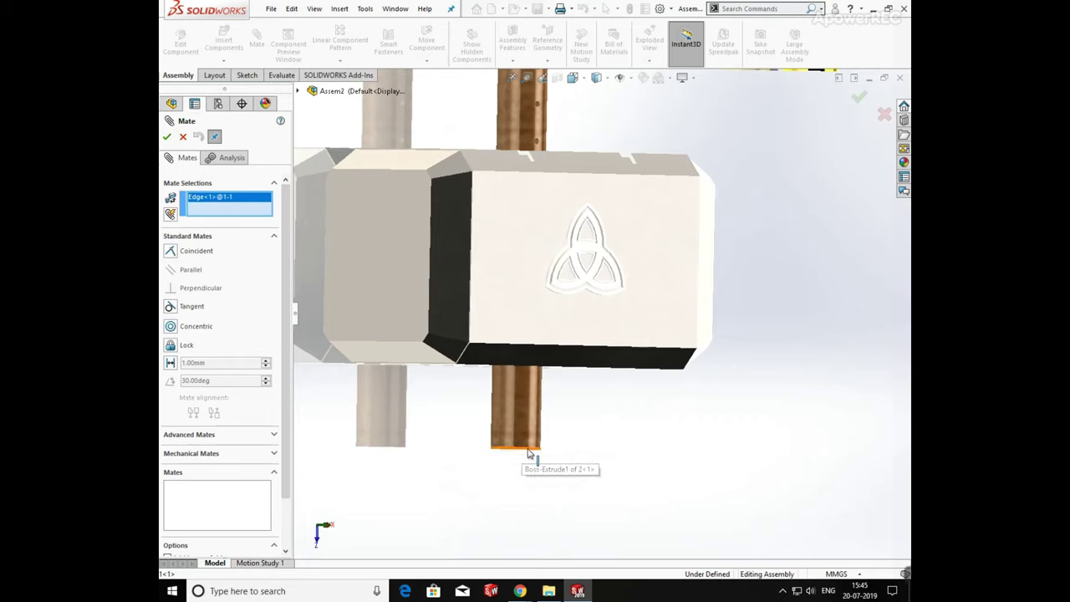
left_click(528, 451)
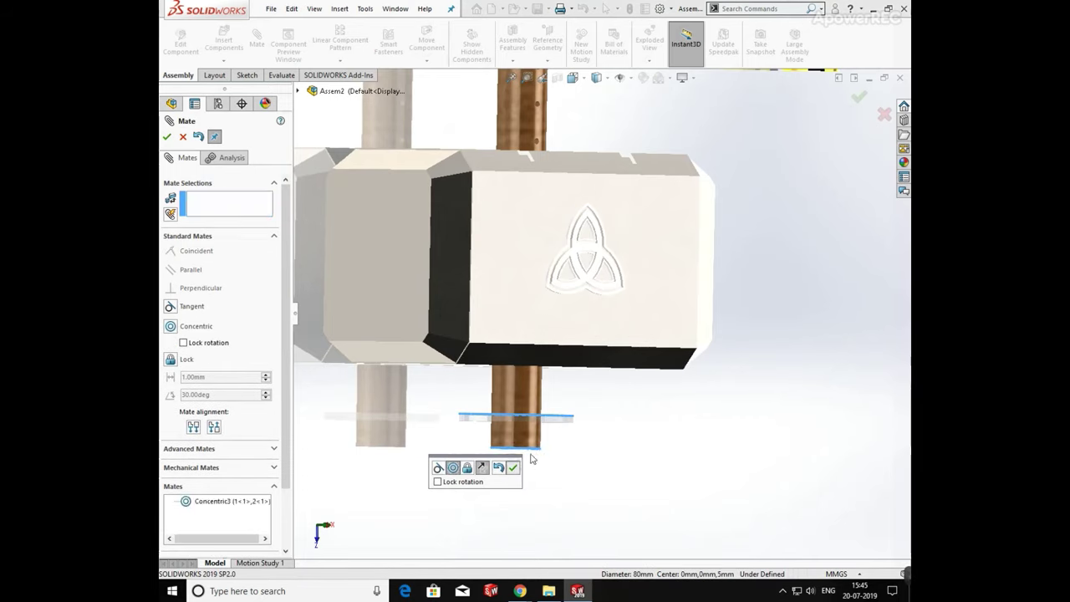
left_click(513, 467)
Step: Mate the disc's flat face around the threaded stub coincident with the handle's lower end face
middle_click_drag(566, 413, 547, 387)
left_click(562, 418)
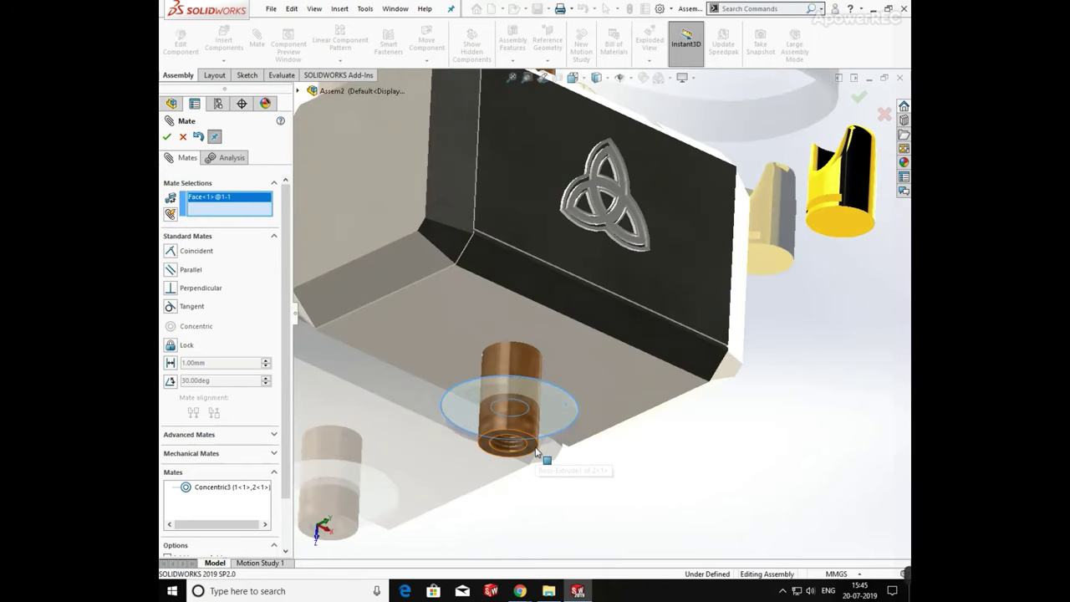
left_click(536, 451)
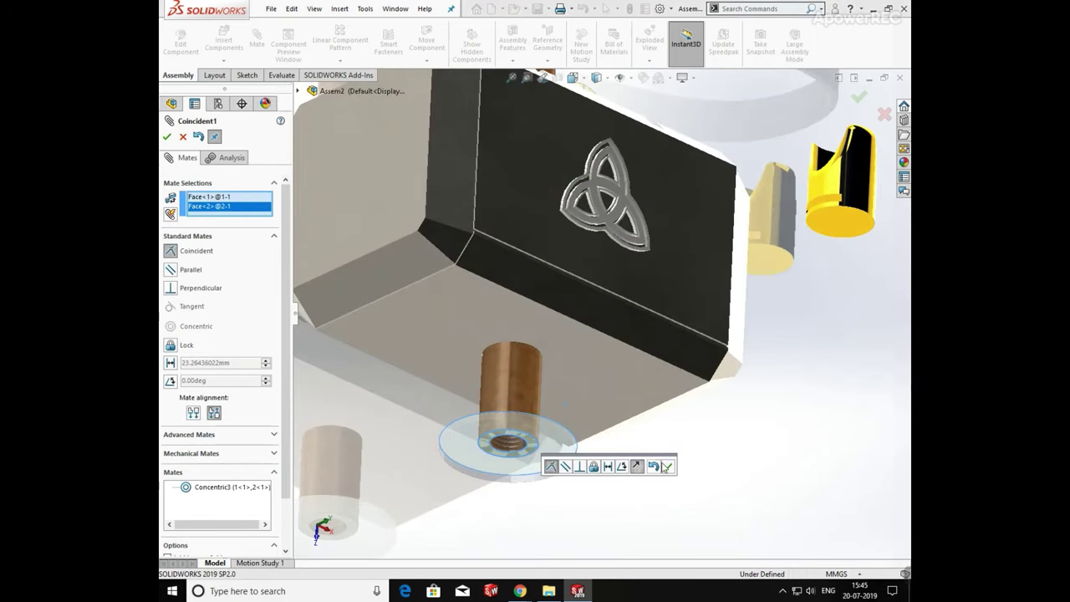
left_click(667, 466)
Step: Mate the hammer head's bottom face coincident with the disc's upper face, and leave the Mate command
left_click(604, 378)
middle_click_drag(568, 384, 558, 487)
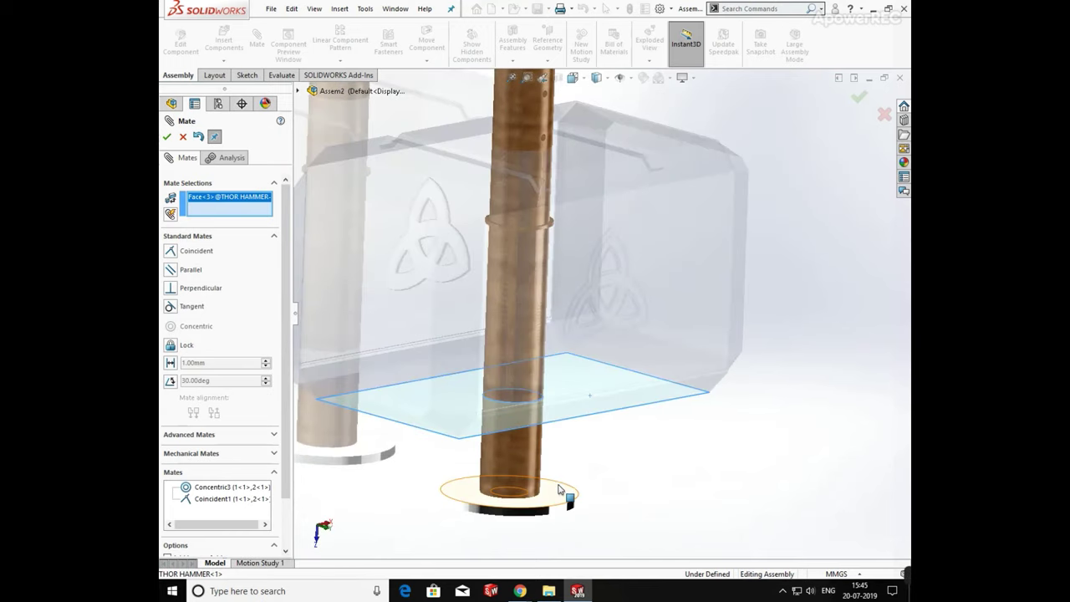
left_click(559, 489)
left_click(691, 505)
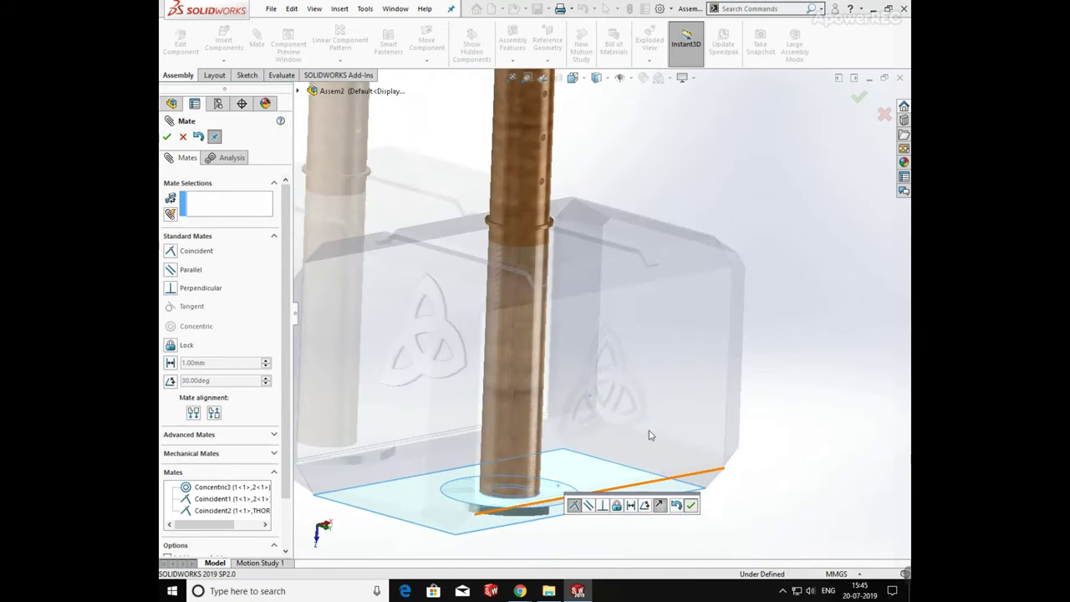
scroll(611, 317, "up", 4)
middle_click_drag(588, 359, 558, 328)
key("Escape")
Step: Fix the hammer head in place in the assembly
left_click(636, 333)
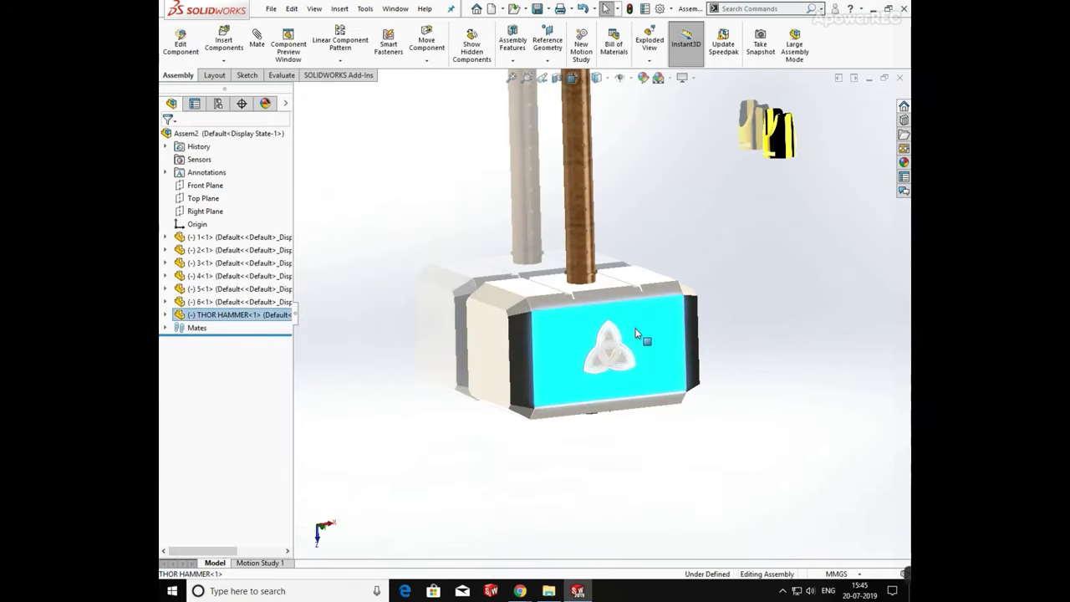
right_click(635, 333)
left_click(664, 231)
Step: Mate the 2 mm pin of the small yellow segment part concentric with the second hole from the handle's top
scroll(728, 332, "up", 3)
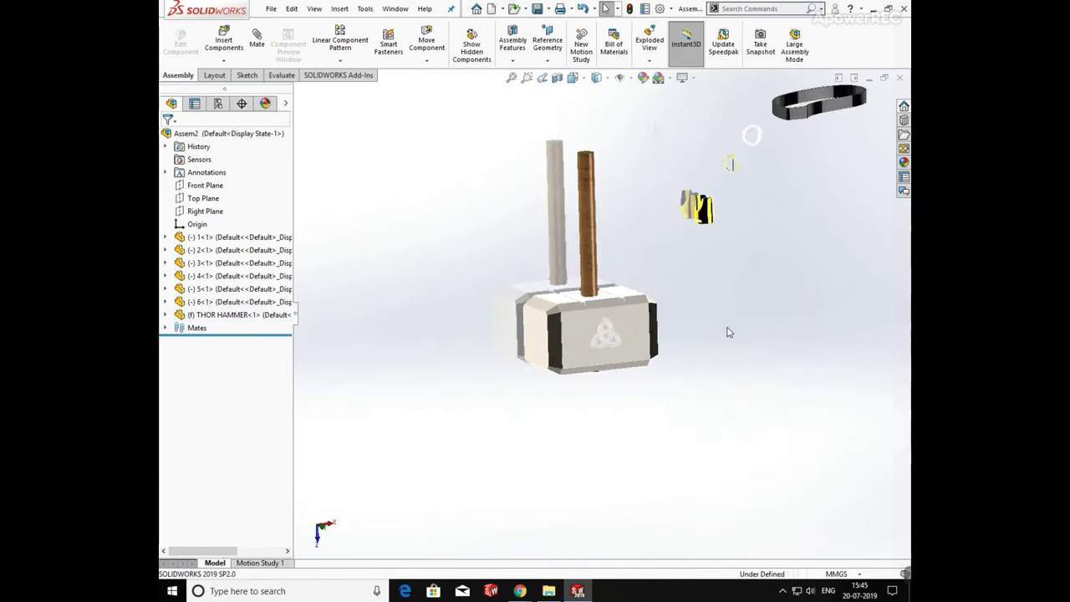
middle_click_drag(729, 332, 653, 220)
scroll(653, 220, "down", 5)
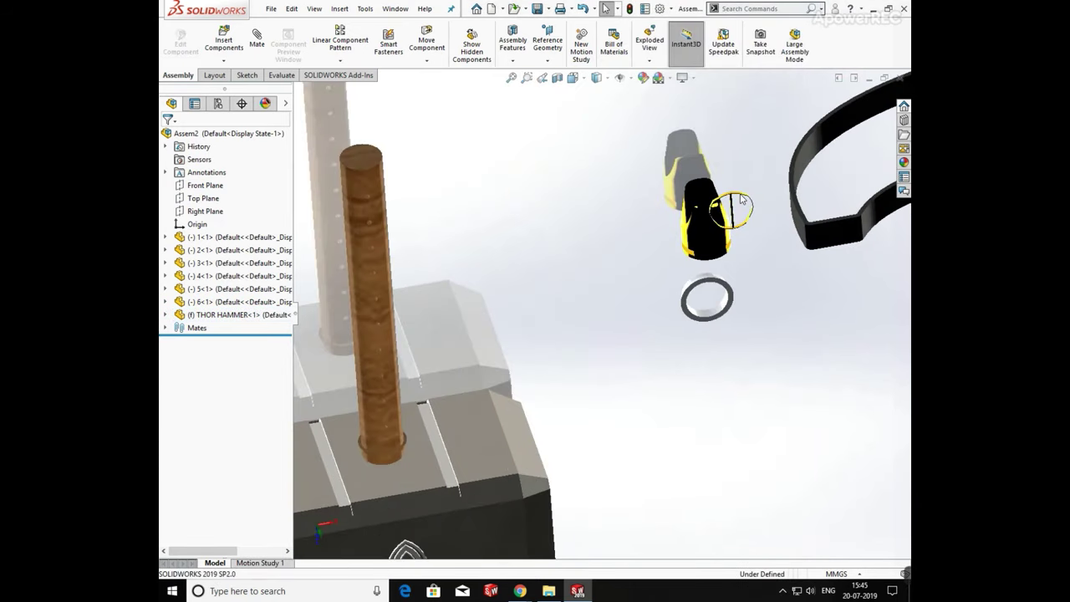
left_click(733, 209)
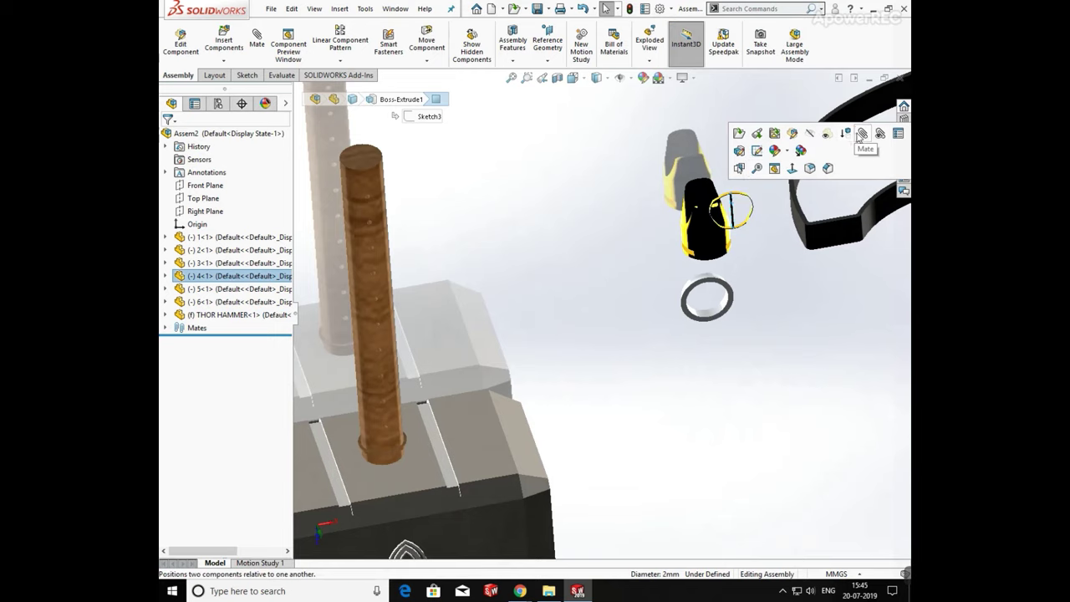
scroll(386, 230, "down", 5)
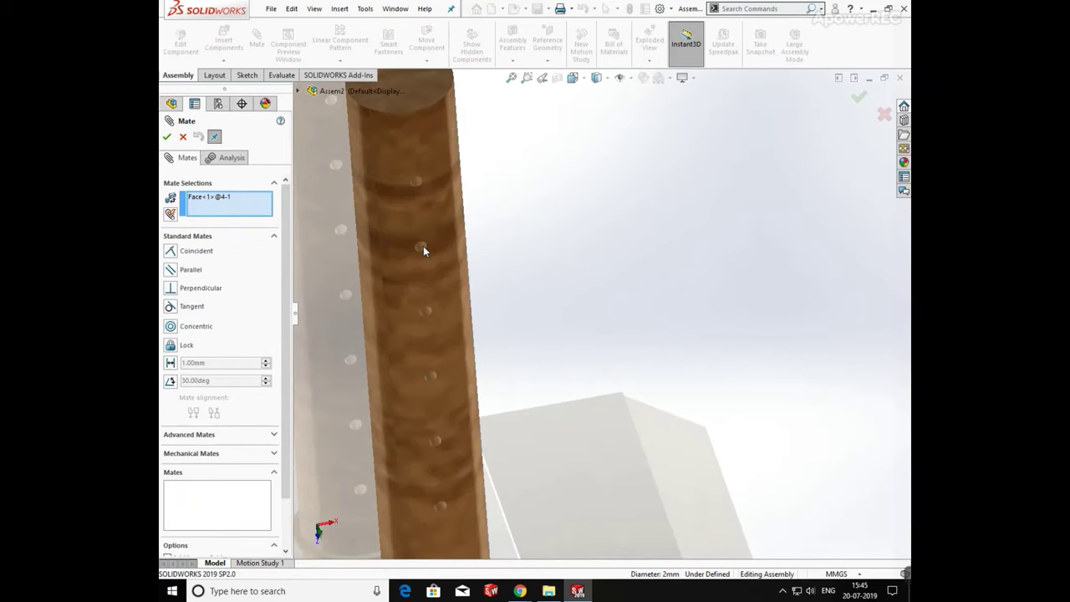
left_click(422, 248)
left_click(420, 247)
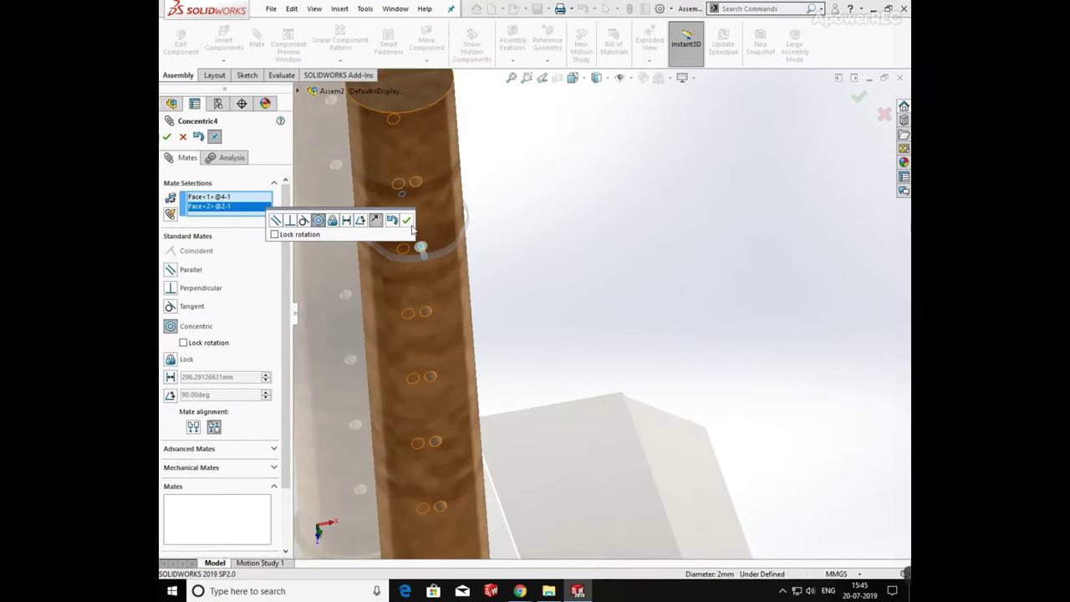
left_click(407, 221)
Step: Mate the yellow segment part's curved inner face concentric with the handle's cylindrical face, and leave the Mate command
middle_click_drag(434, 252, 680, 411)
scroll(712, 394, "down", 5)
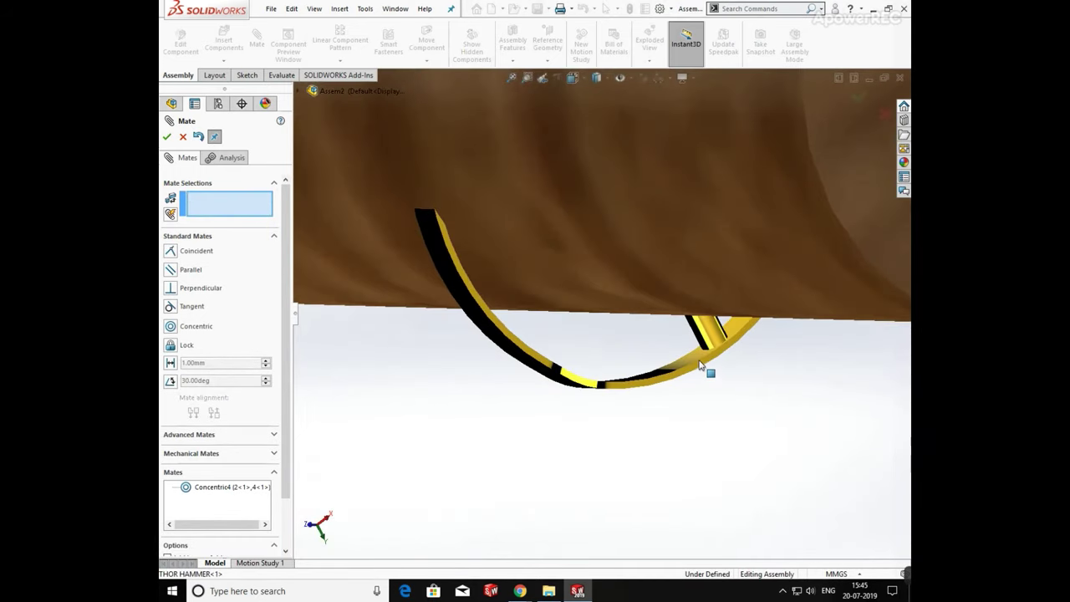
left_click(694, 363)
middle_click_drag(733, 433, 698, 307)
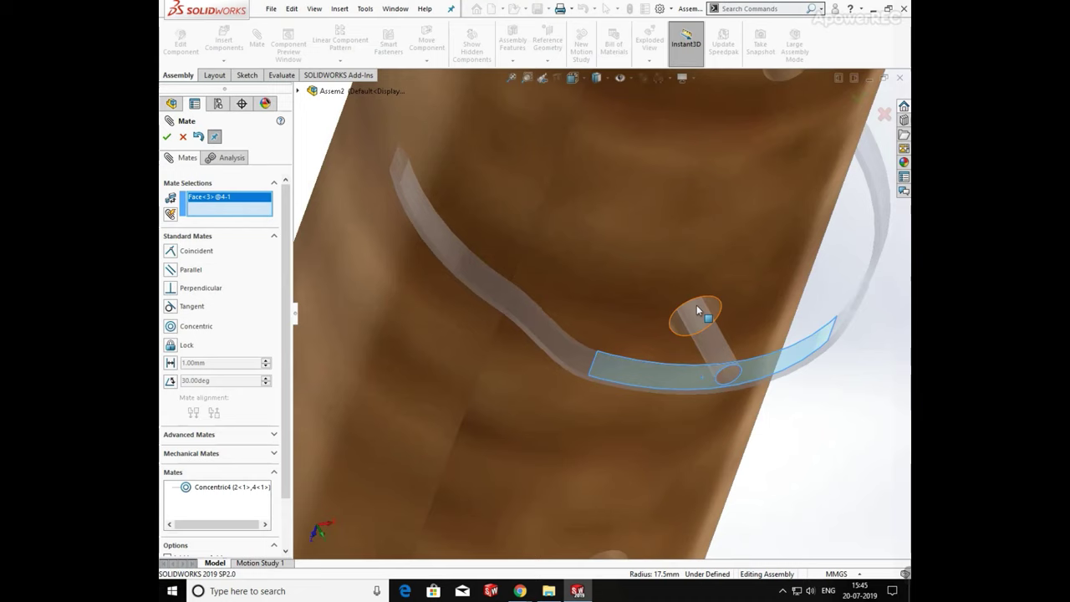
left_click(635, 292)
left_click(167, 137)
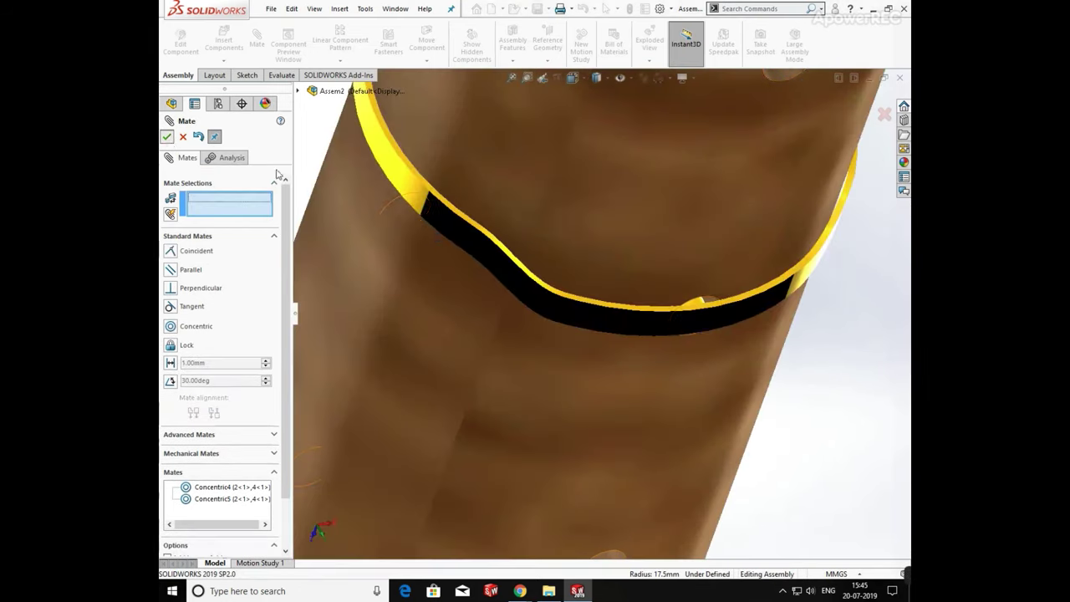
scroll(626, 354, "up", 10)
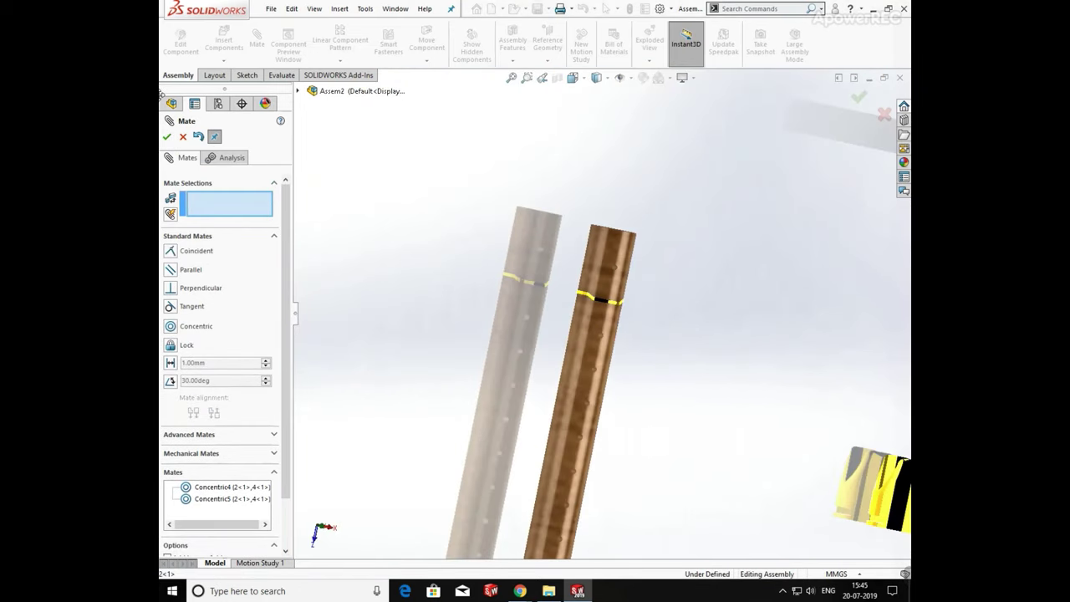
left_click(166, 136)
Step: Create a linear component pattern of the yellow segment part with 10 instances spaced 26.10 mm, running down the handle toward the hammer head
left_click(341, 59)
left_click(370, 76)
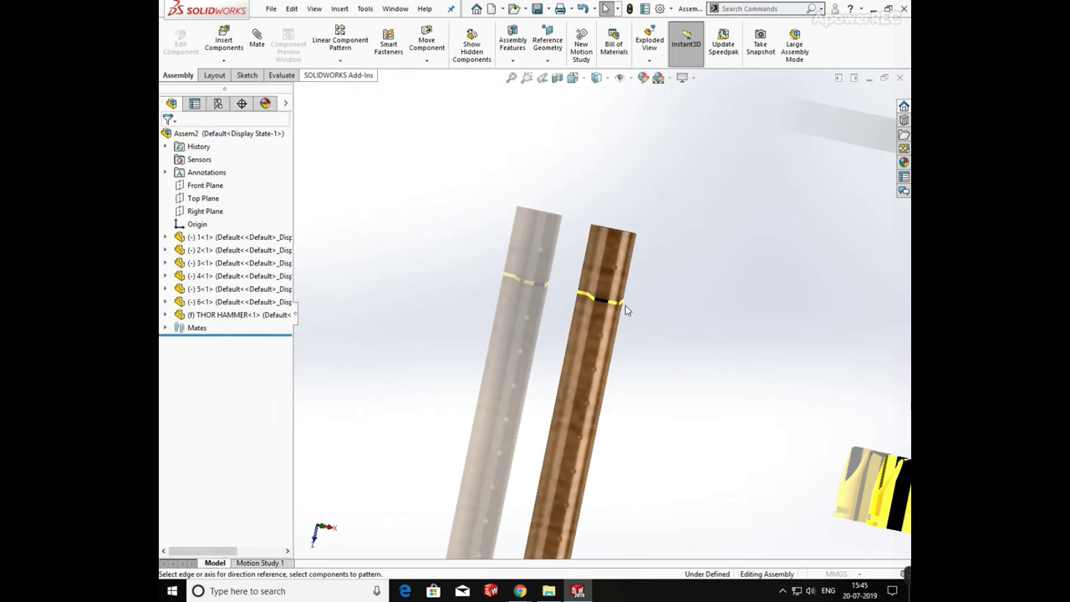
scroll(626, 310, "down", 3)
left_click(191, 402)
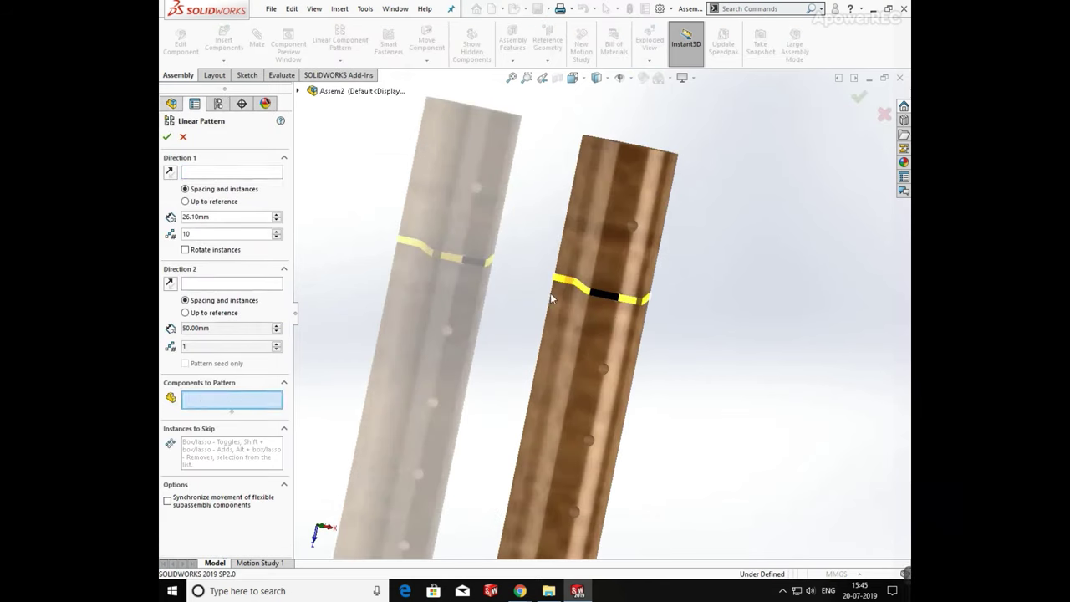
left_click(608, 297)
left_click(225, 173)
scroll(591, 313, "up", 5)
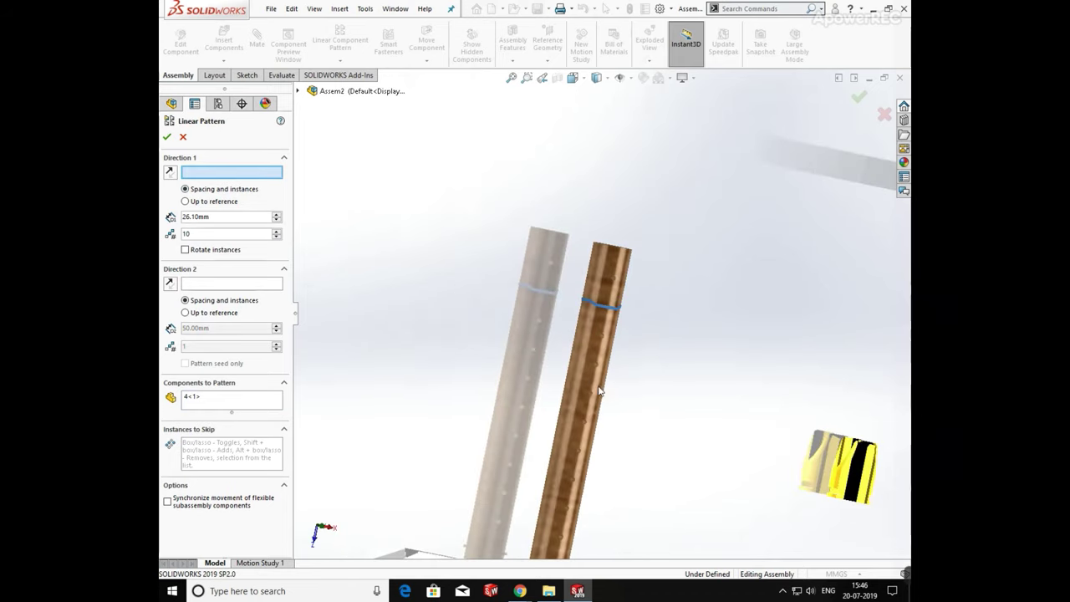
middle_click_drag(600, 392, 609, 469)
scroll(561, 526, "down", 4)
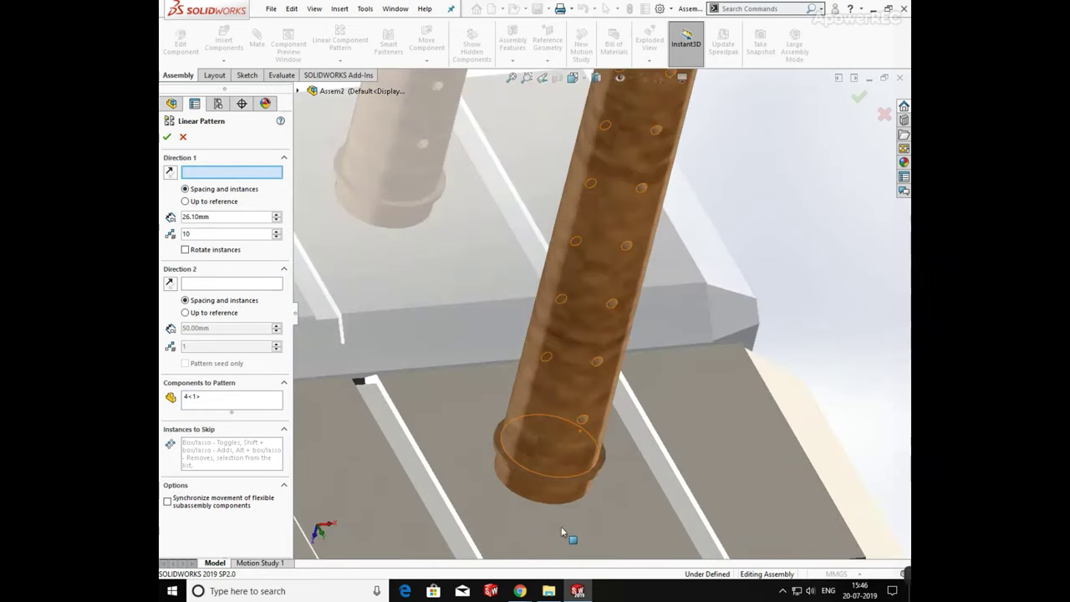
left_click(601, 458)
scroll(572, 204, "up", 5)
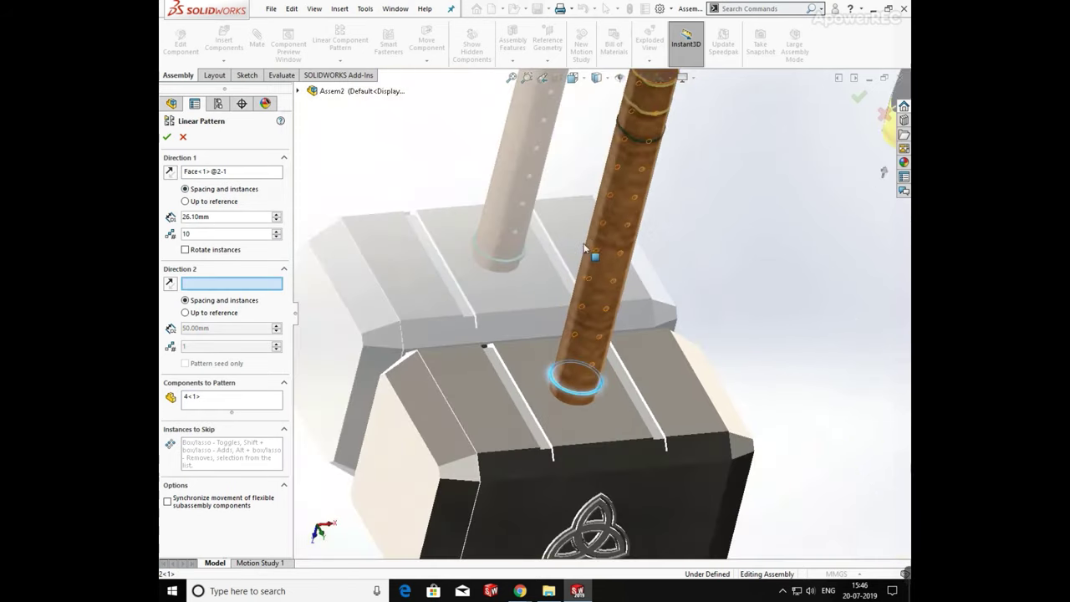
left_click(170, 173)
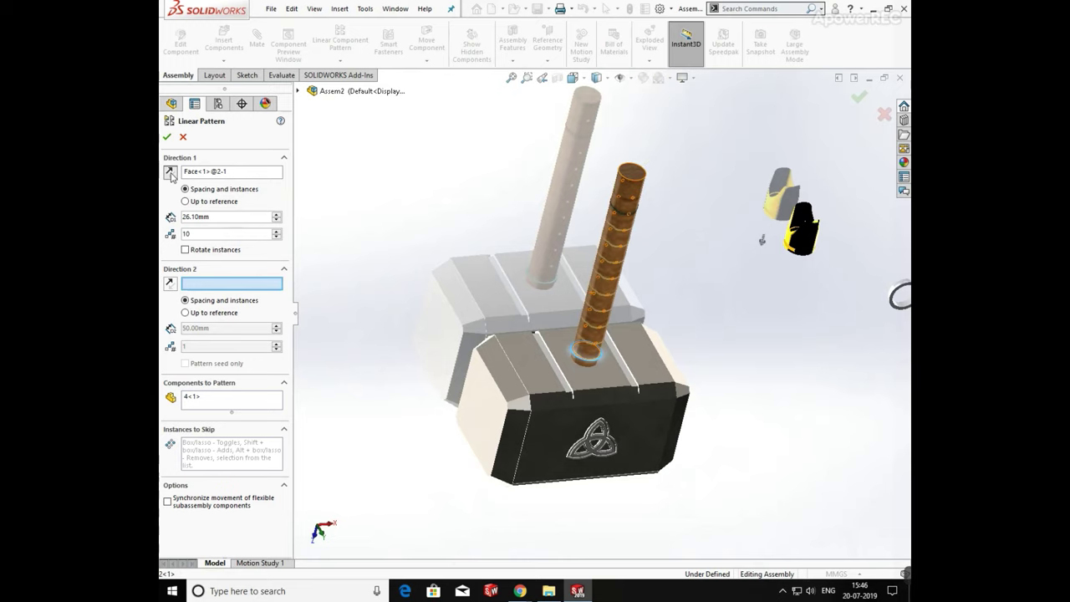
left_click(167, 137)
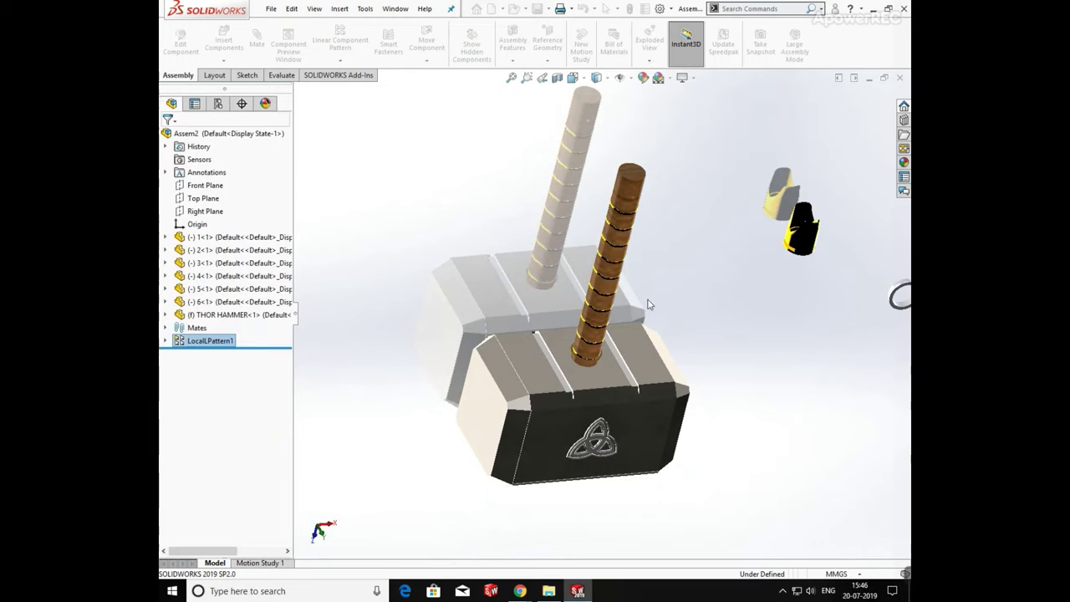
Step: Mate the yellow cup's 38 mm cylindrical face concentric with the handle, with the mate alignment reversed
scroll(776, 209, "down", 5)
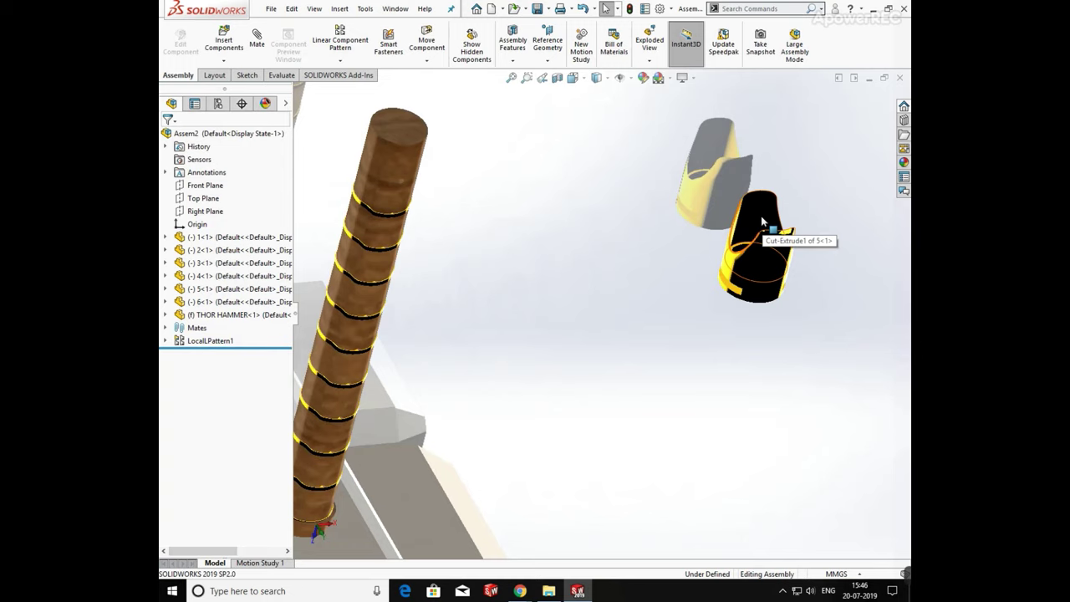
left_click(759, 223)
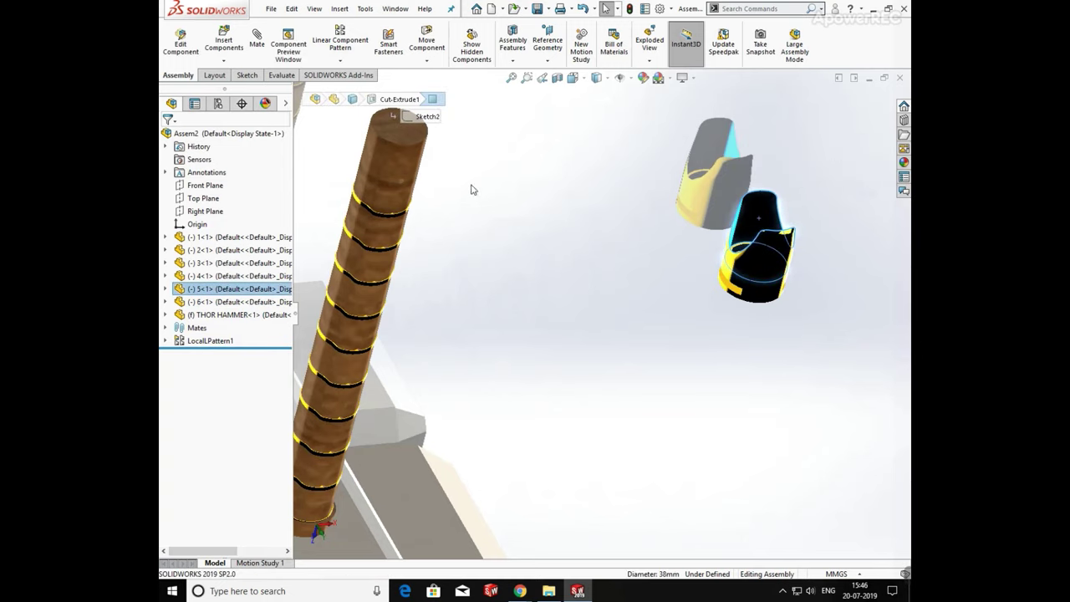
key("m")
left_click(396, 160)
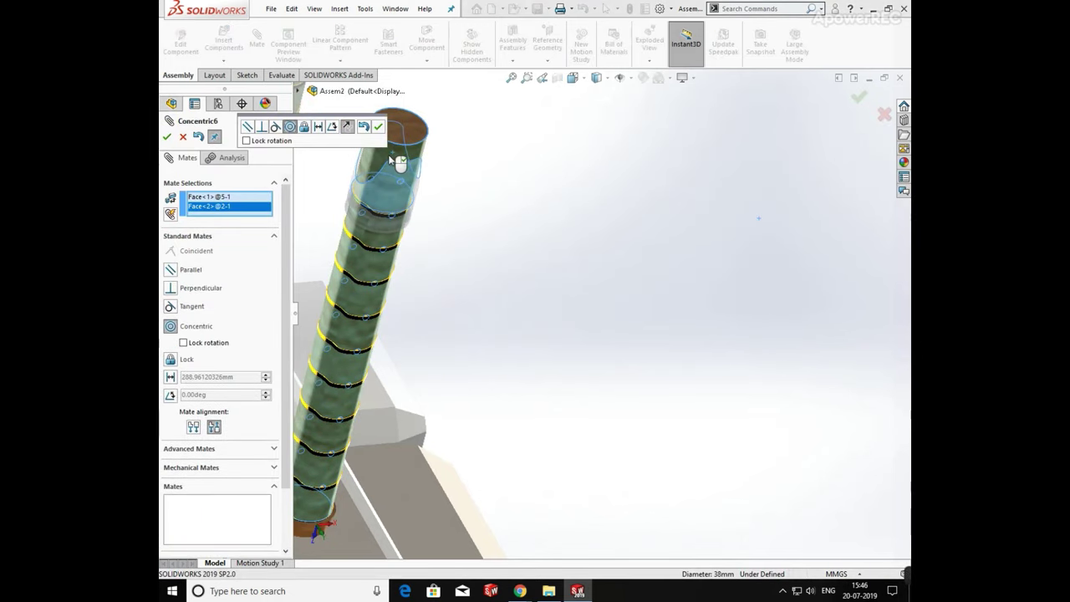
left_click(347, 128)
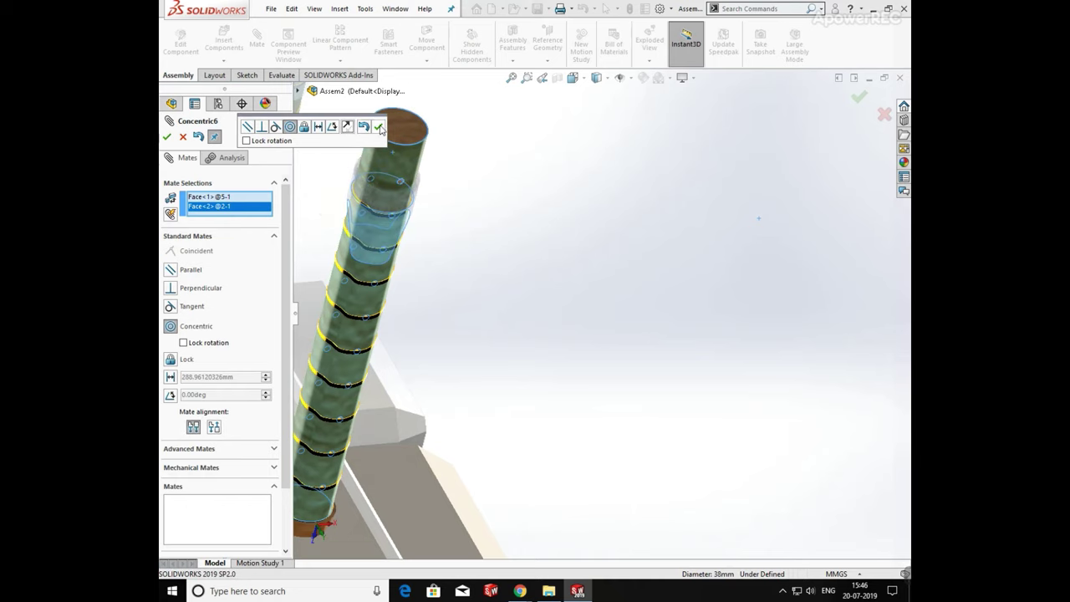
left_click(379, 127)
Step: Slide the yellow cup off the handle's upper end and mate its inner end face coincident with the handle's top face
left_click_drag(385, 200, 462, 150)
left_click(404, 138)
scroll(446, 239, "up", 3)
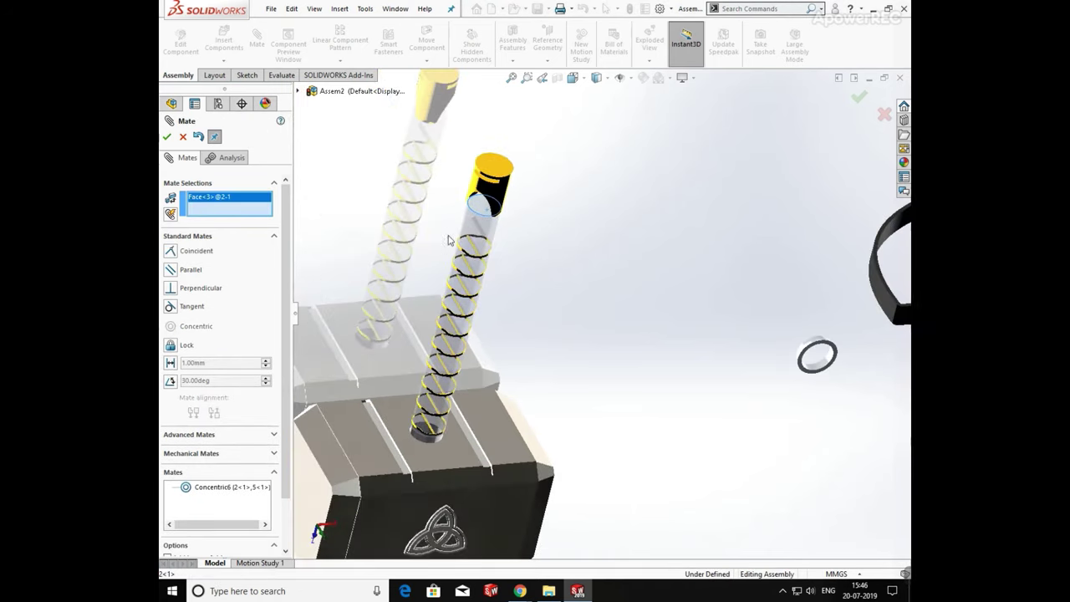
middle_click_drag(517, 270, 515, 165)
scroll(515, 165, "down", 2)
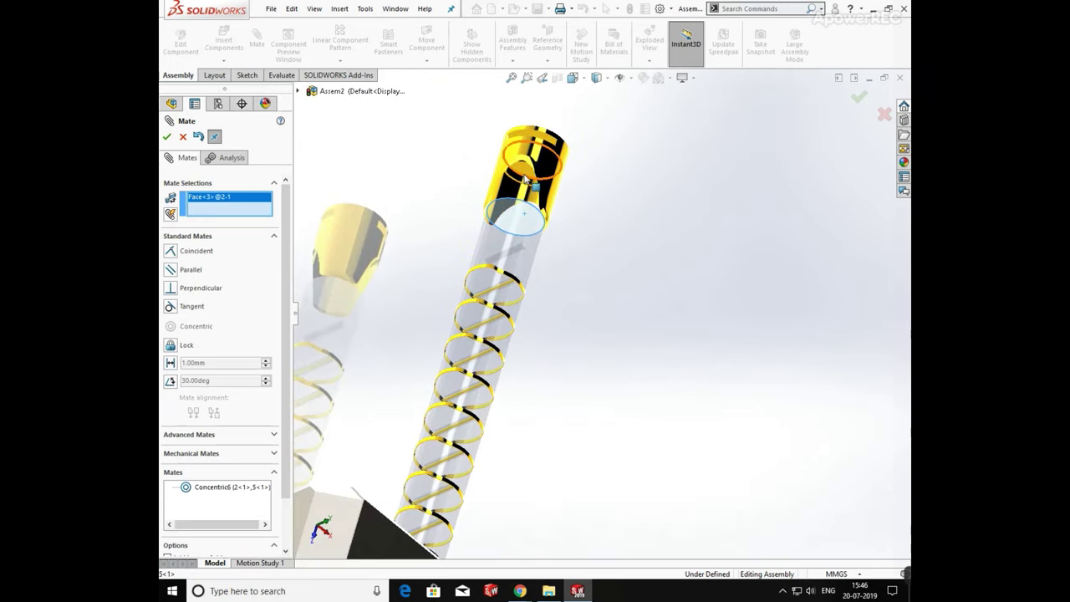
left_click(527, 173)
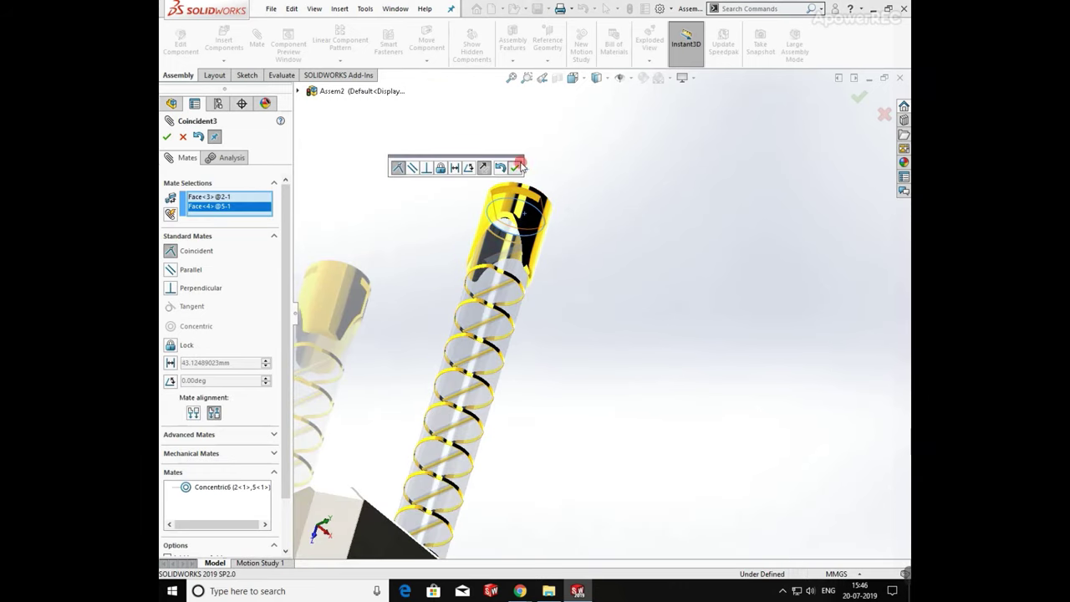
left_click(521, 167)
scroll(502, 293, "up", 5)
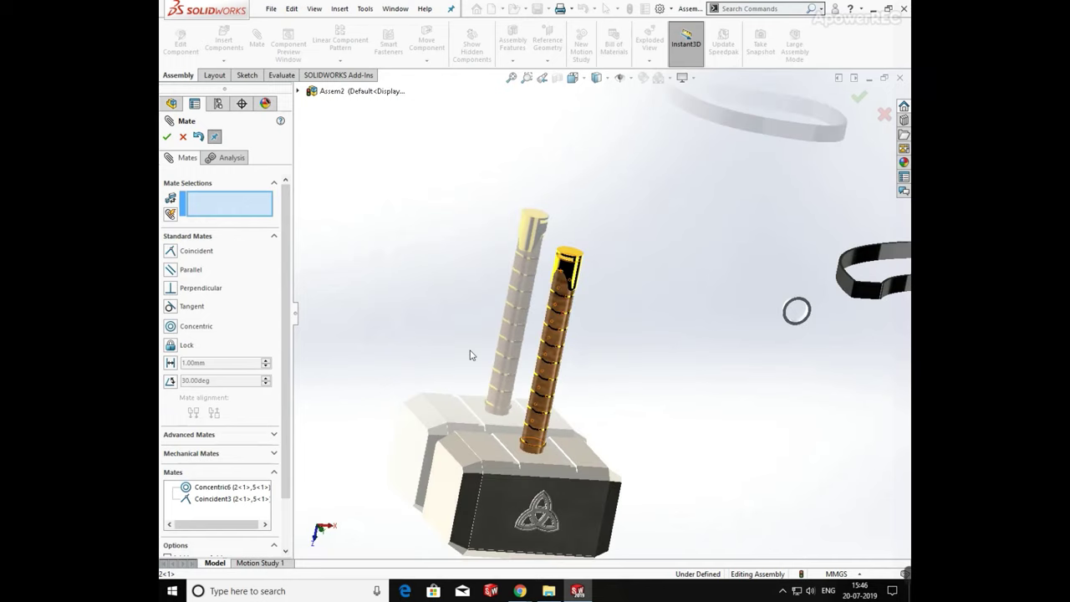
Step: Leave the Mate command with the yellow cup's mates kept
left_click(167, 138)
scroll(796, 328, "down", 4)
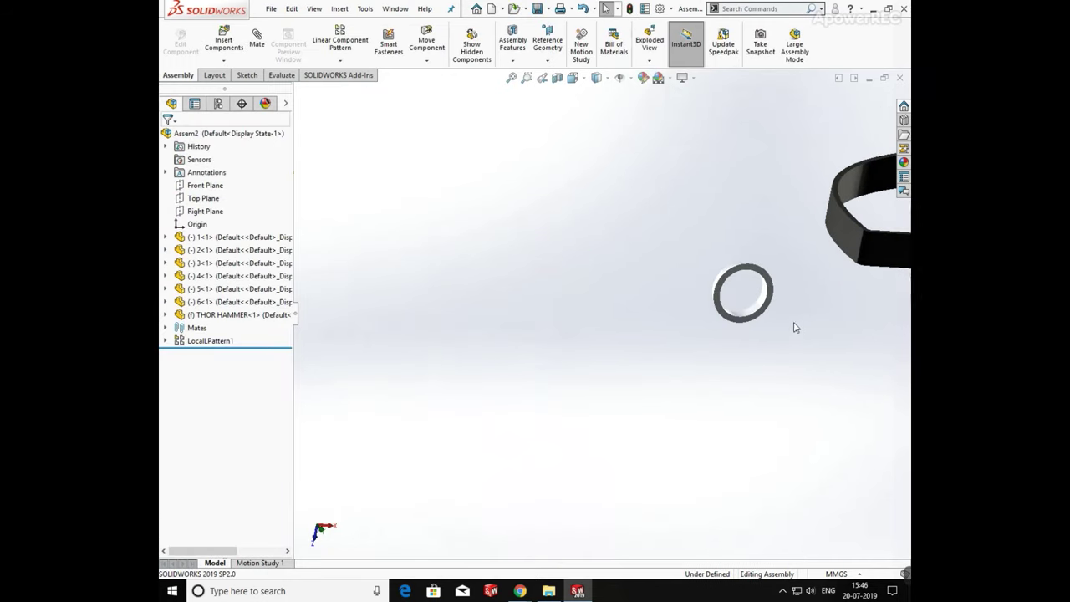
left_click(752, 314)
scroll(554, 399, "up", 6)
scroll(507, 404, "down", 7)
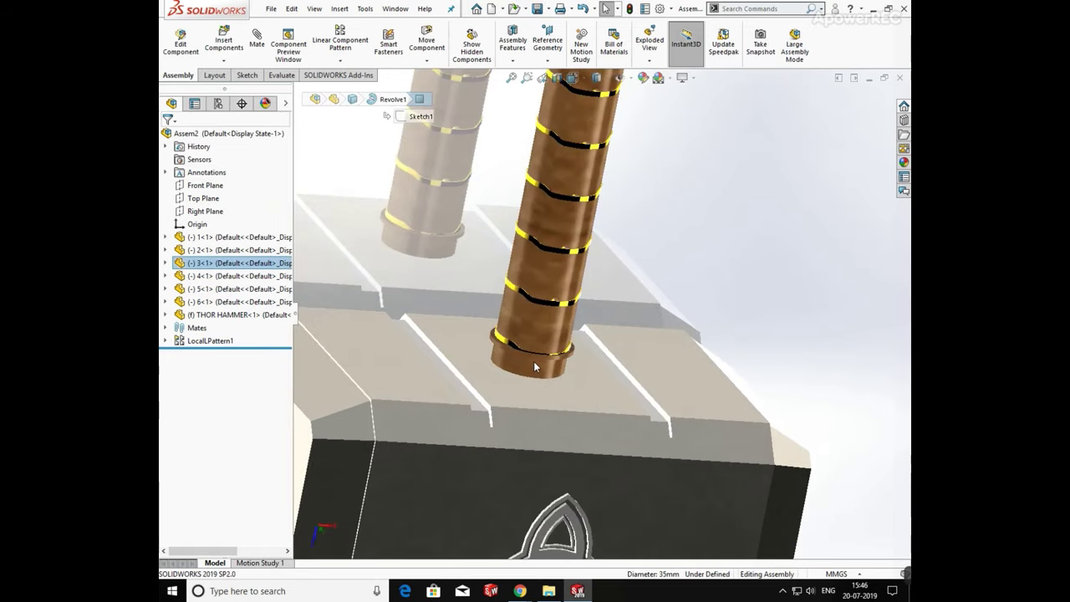
scroll(535, 355, "down", 3)
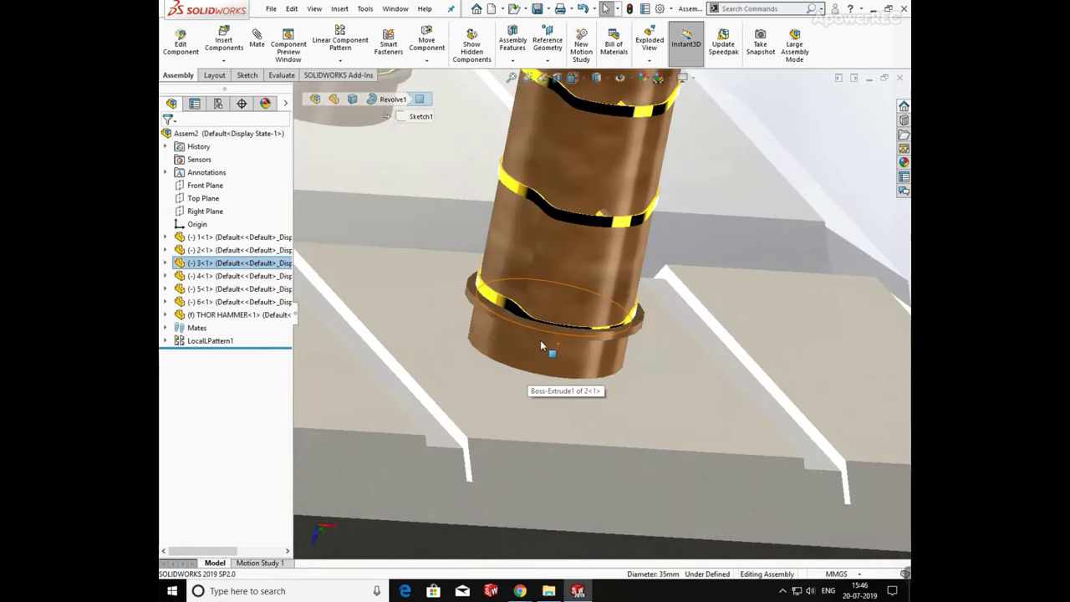
middle_click_drag(543, 341, 561, 362)
left_click(563, 366)
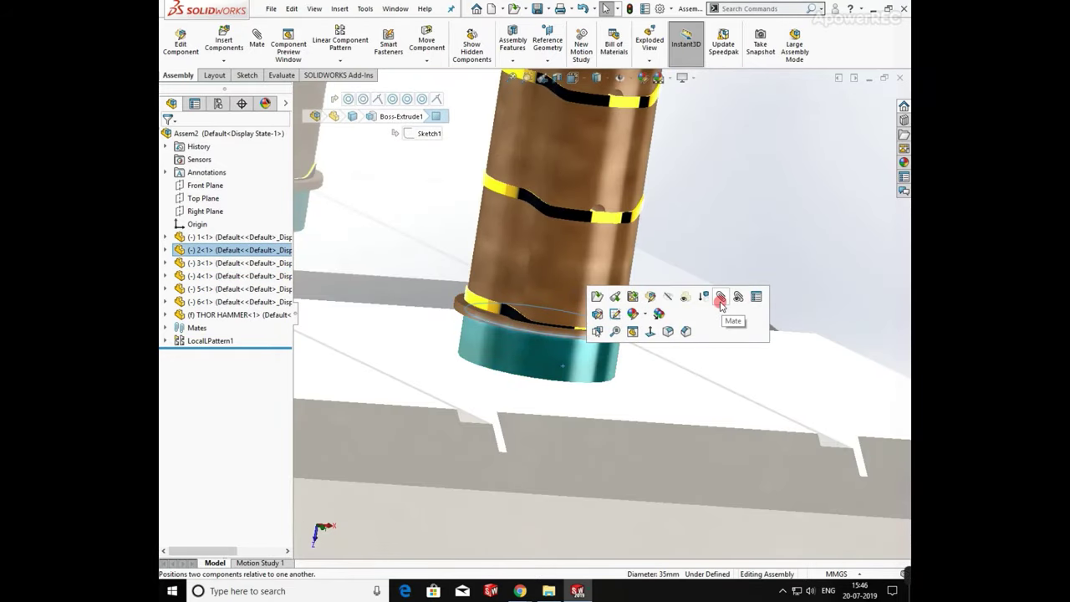
left_click(720, 297)
scroll(549, 326, "up", 3)
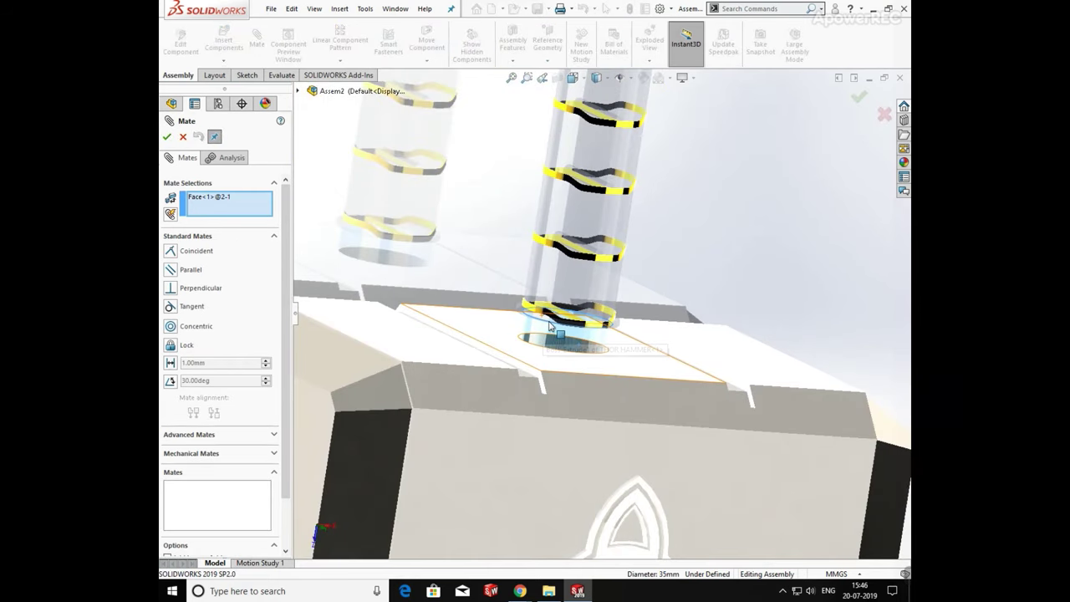
middle_click_drag(550, 326, 587, 370)
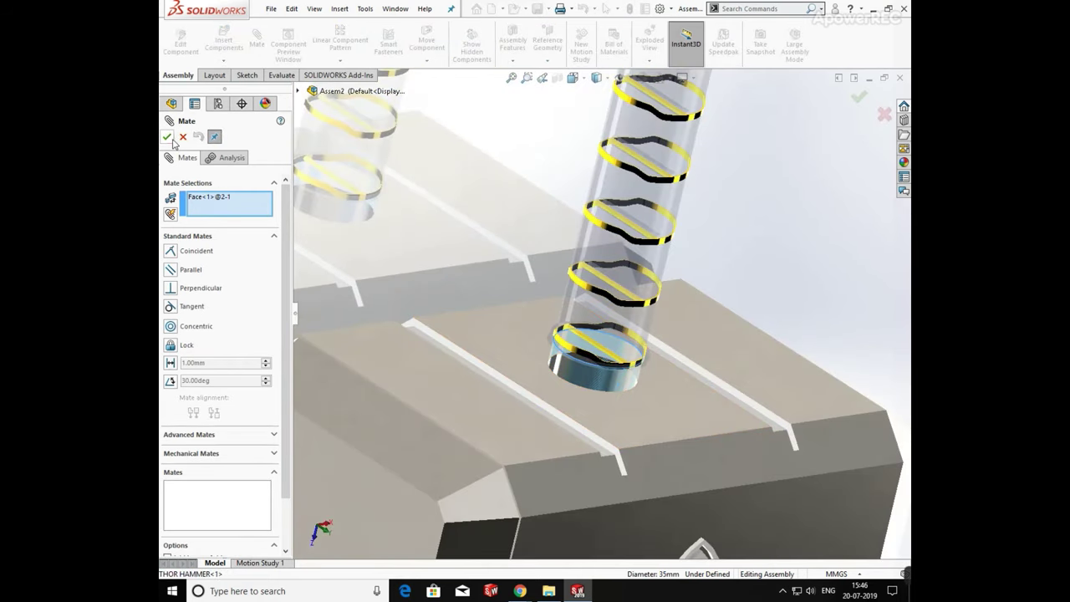
left_click(169, 138)
left_click(183, 137)
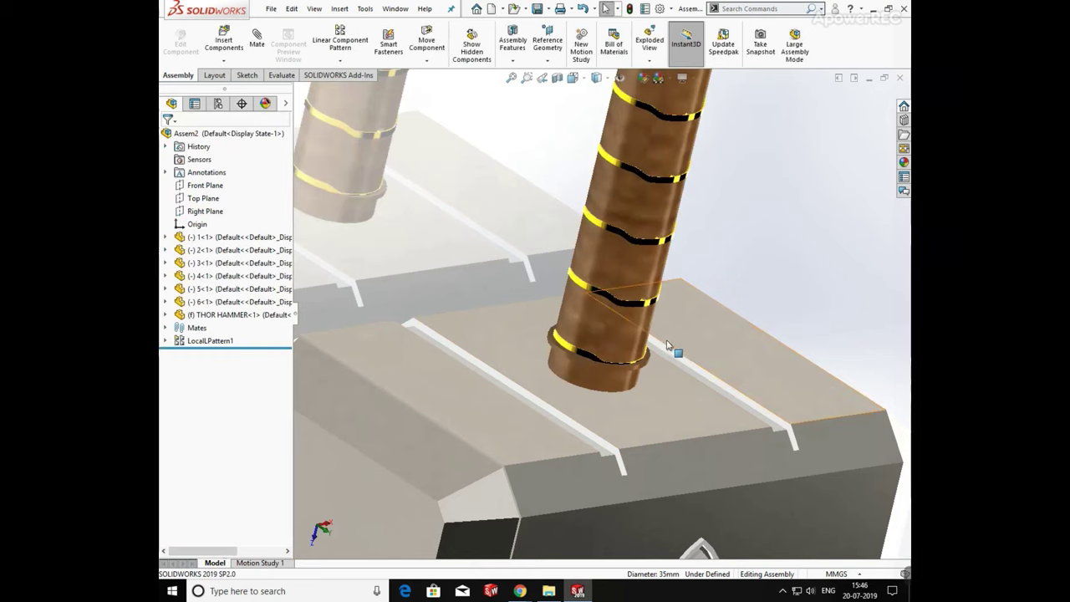
Step: Edit the linear component pattern of the yellow segment part, setting the number of instances to 9
scroll(674, 353, "up", 4)
scroll(587, 334, "down", 5)
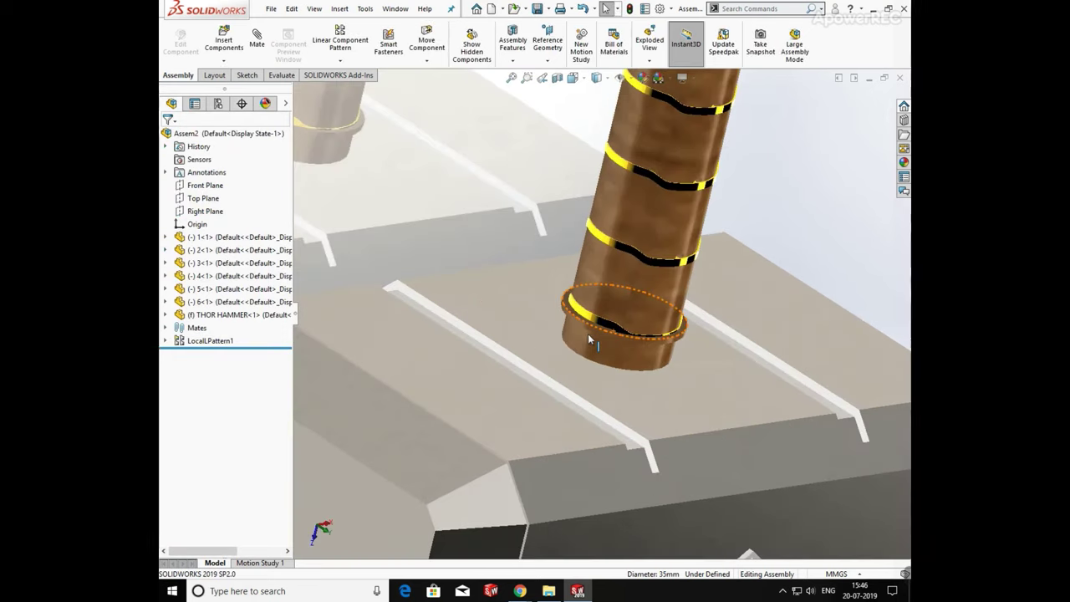
left_click(224, 341)
left_click(235, 304)
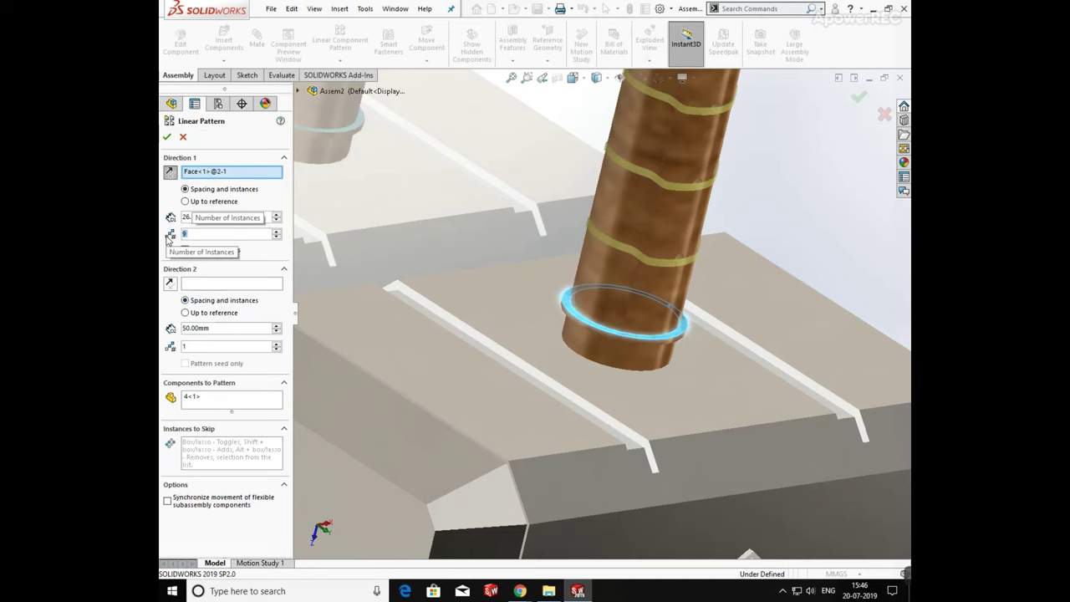
key("Return")
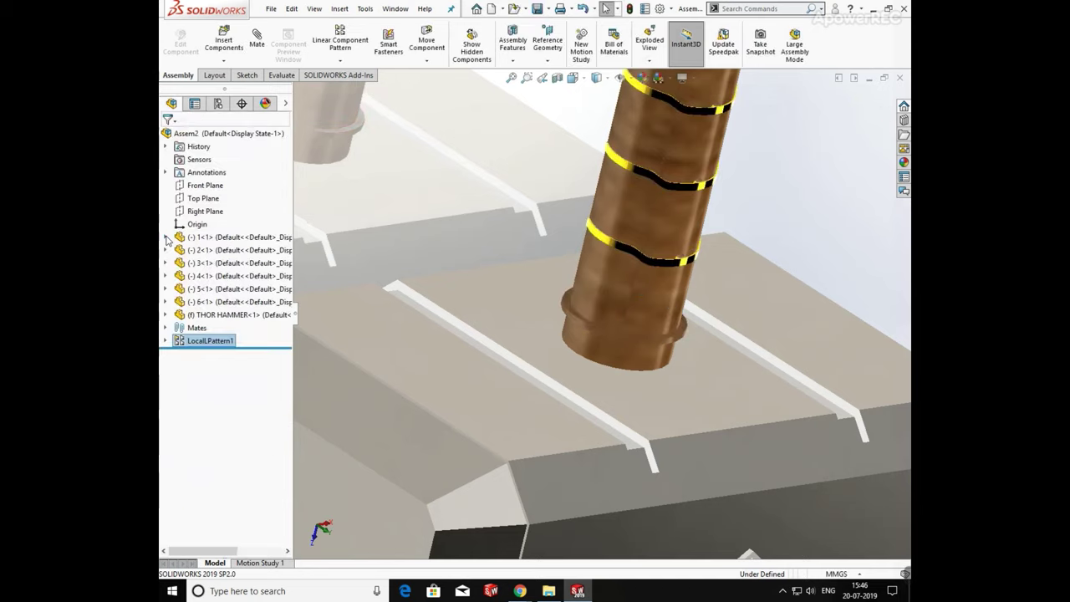
scroll(698, 297, "down", 4)
mouse_move(669, 260)
middle_mouse_down()
mouse_move(641, 223)
mouse_move(640, 160)
mouse_move(670, 203)
mouse_move(681, 253)
middle_mouse_up()
scroll(671, 234, "up", 3)
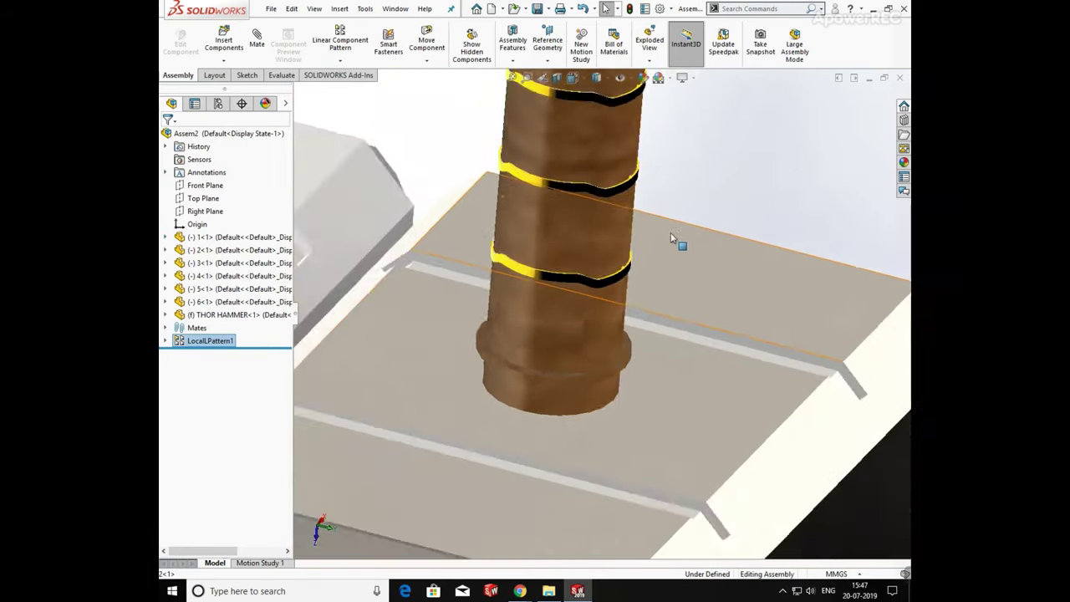
Step: Mate the silver ring's inner cylindrical face concentric with the handle's lower cylindrical face, with the mate alignment reversed
scroll(782, 212, "down", 3)
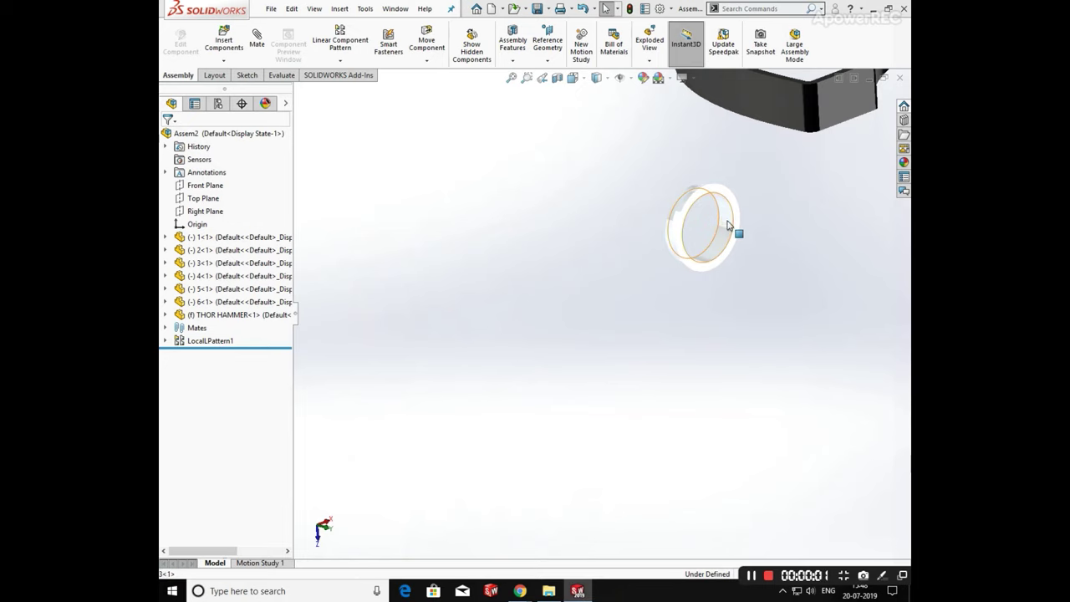
left_click(739, 229)
scroll(660, 311, "up", 3)
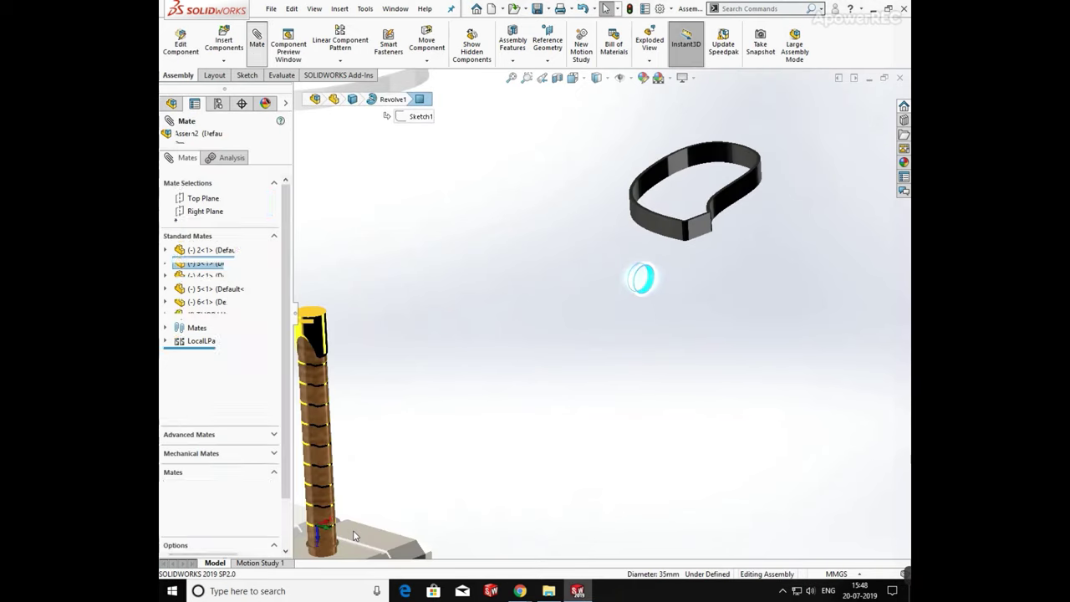
scroll(353, 530, "down", 2)
scroll(386, 520, "up", 3)
scroll(377, 393, "down", 3)
scroll(529, 374, "down", 3)
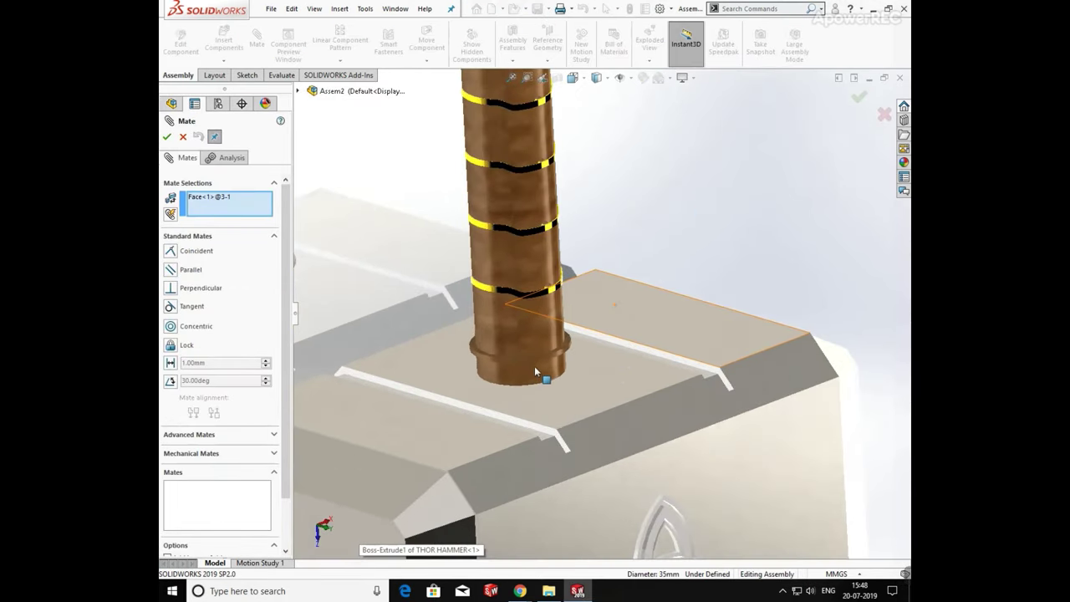
left_click(541, 368)
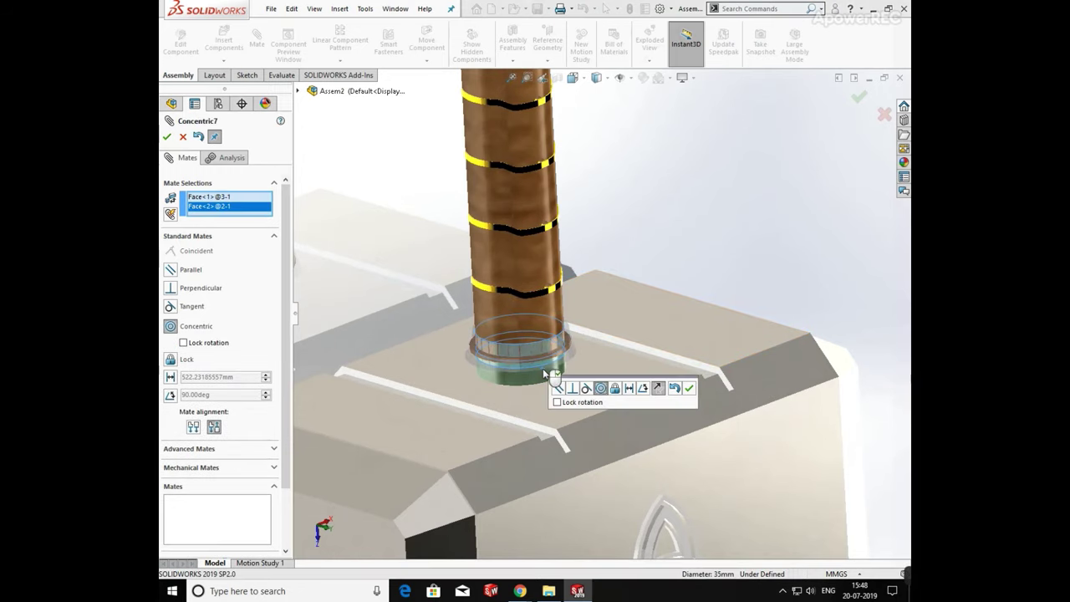
left_click(674, 389)
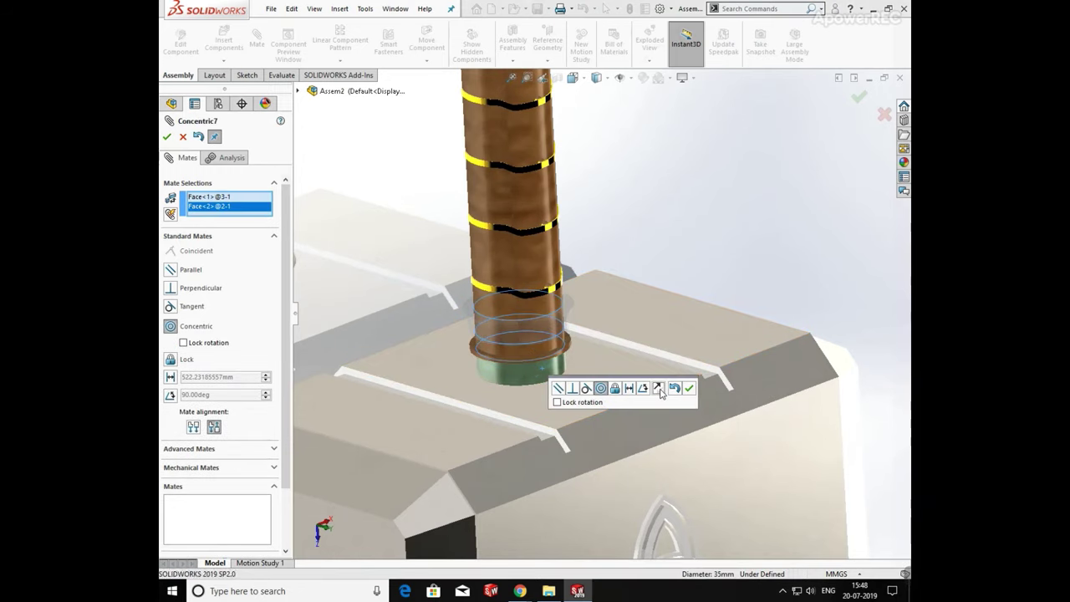
left_click(689, 388)
scroll(589, 306, "down", 3)
left_click(573, 315)
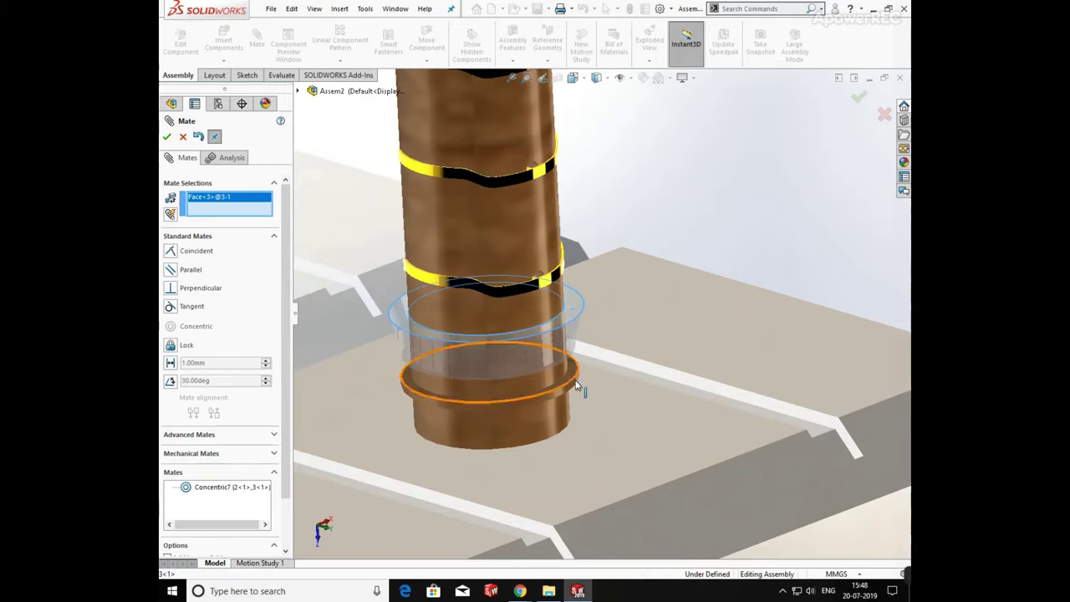
middle_click_drag(579, 396, 559, 312)
scroll(560, 335, "down", 3)
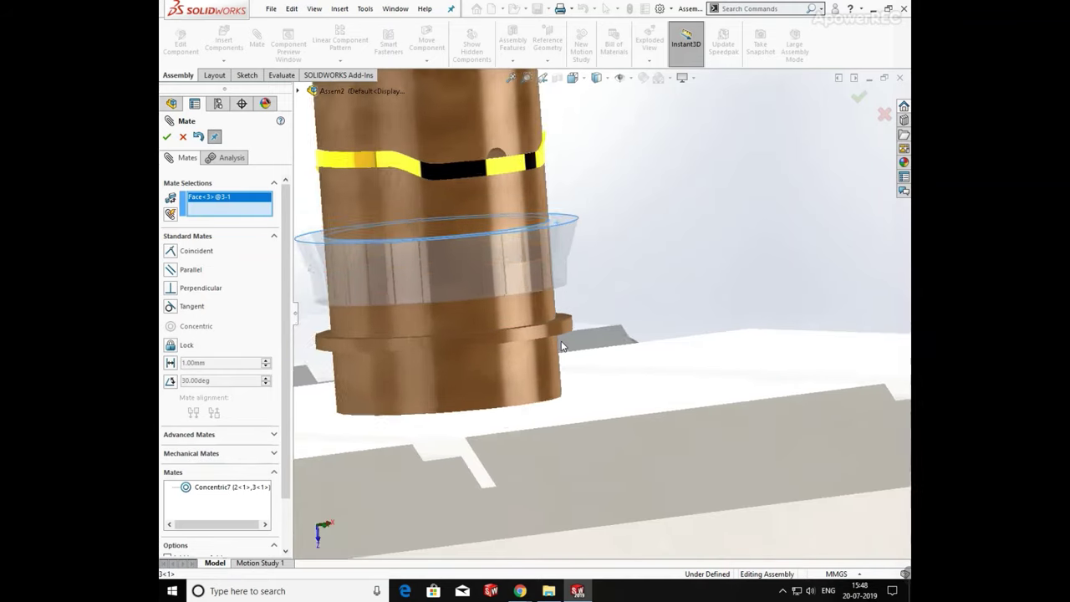
right_click(238, 210)
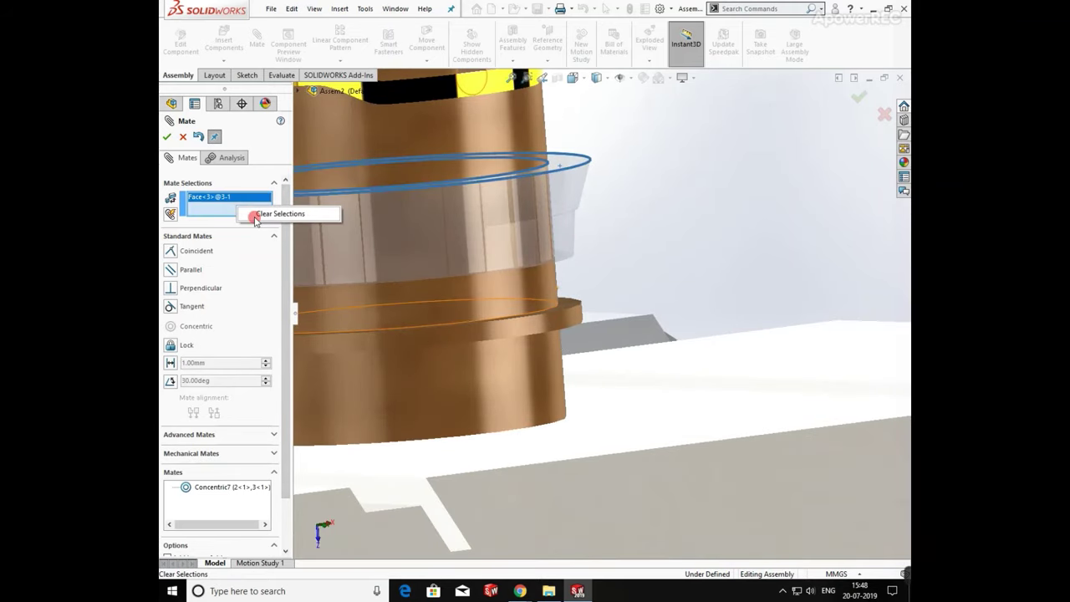
left_click(256, 216)
Step: Mate the silver ring's lower end face coincident with the hammer head's top face, and leave the Mate command
left_click(596, 423)
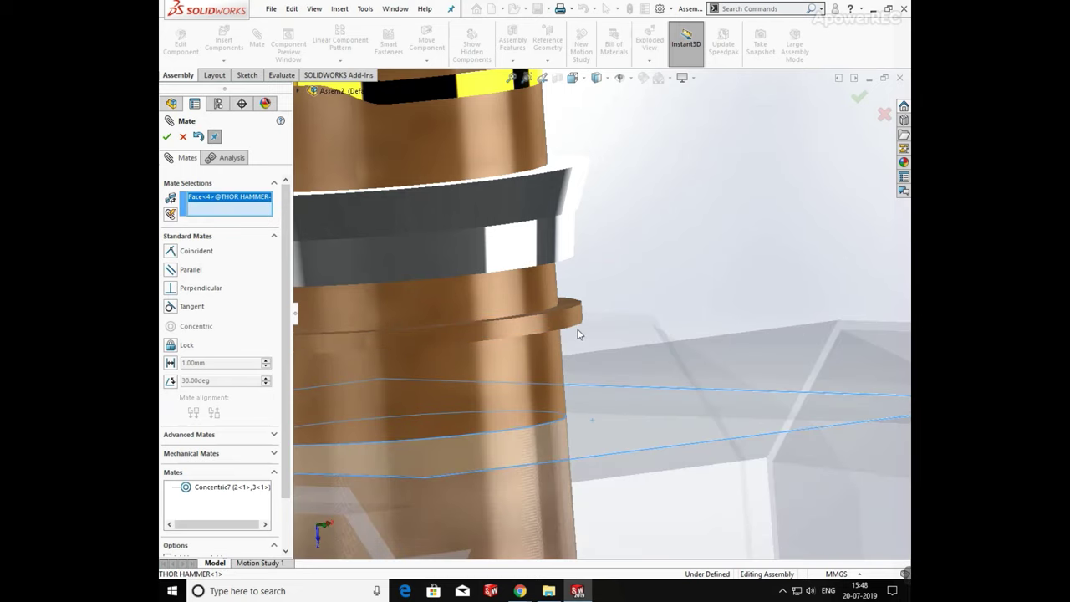
scroll(577, 330, "down", 2)
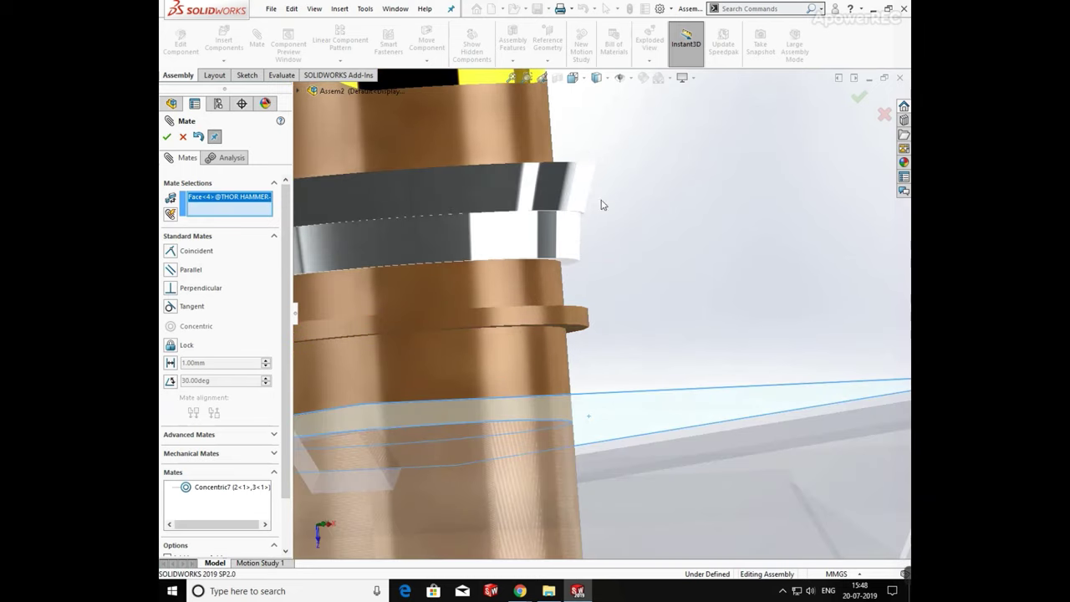
middle_click_drag(601, 204, 562, 212)
scroll(557, 218, "up", 6)
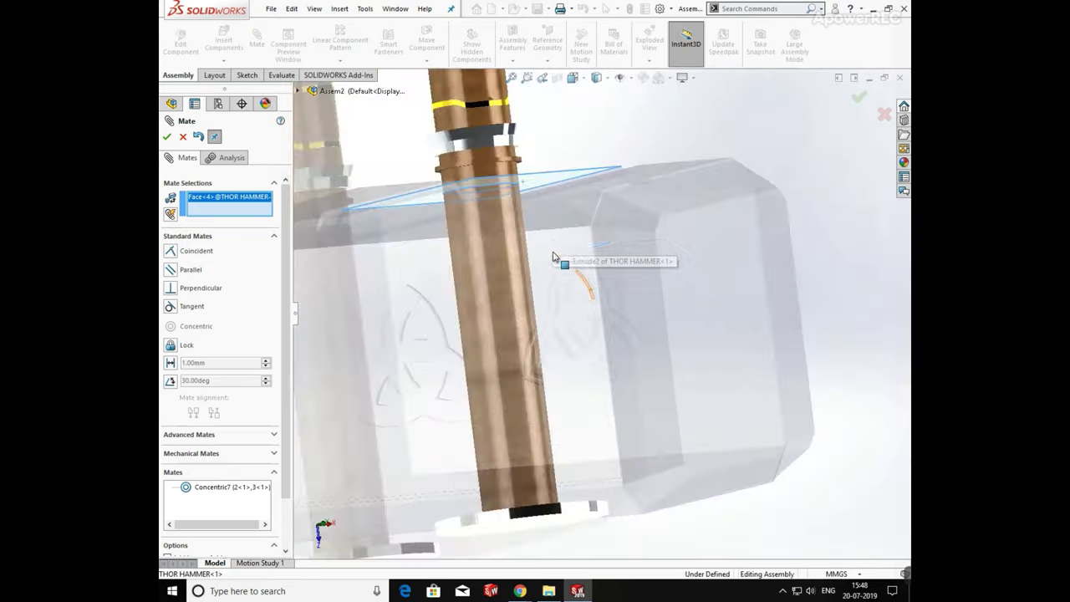
scroll(553, 257, "down", 2)
scroll(573, 268, "down", 3)
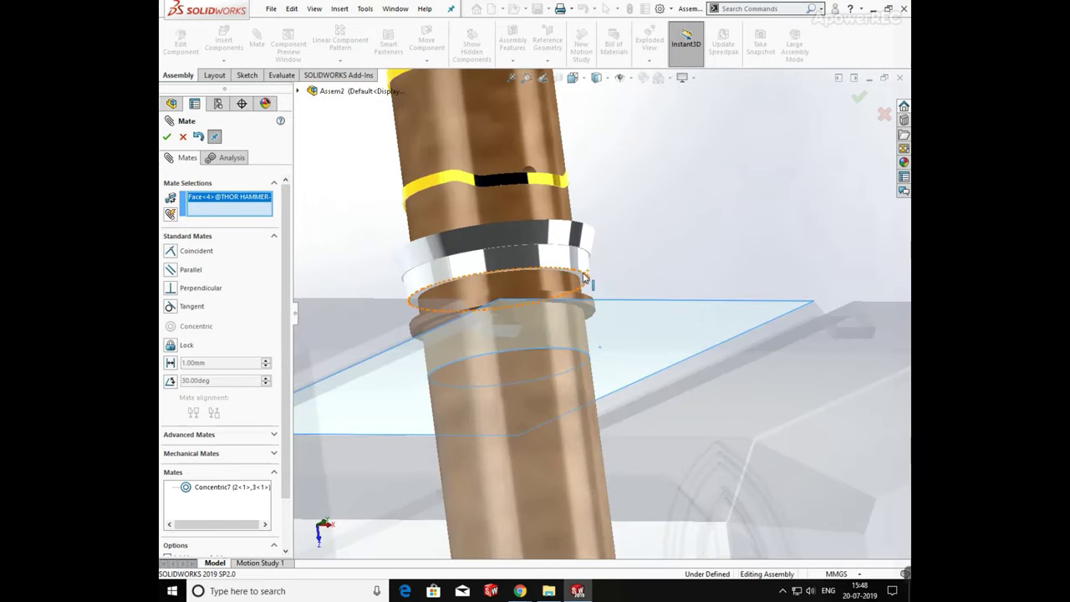
left_click(582, 282)
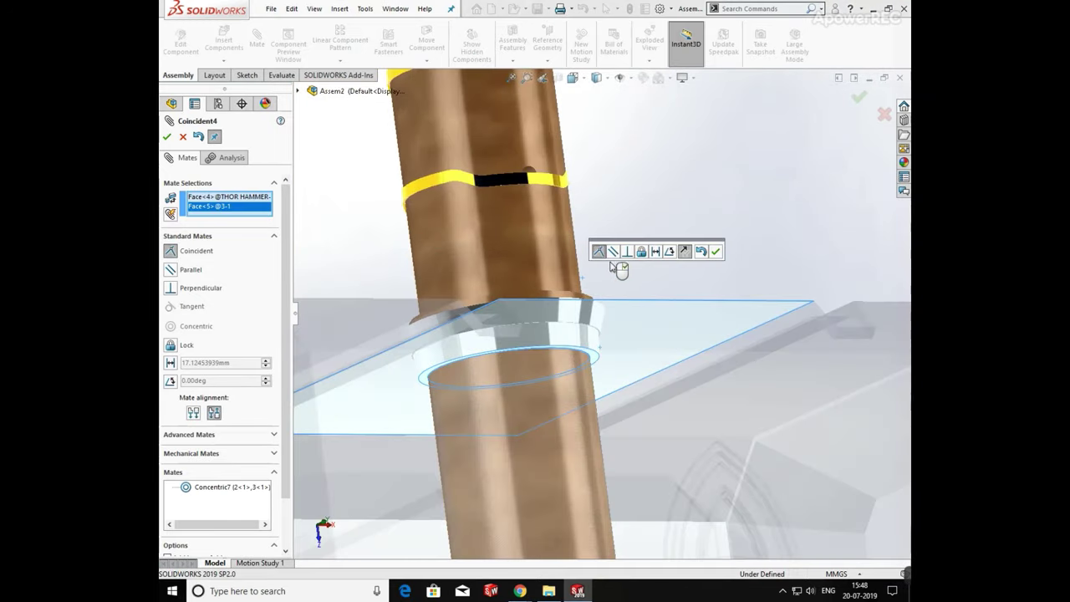
left_click(713, 253)
middle_click_drag(669, 268, 616, 322)
scroll(616, 322, "up", 5)
scroll(617, 291, "up", 2)
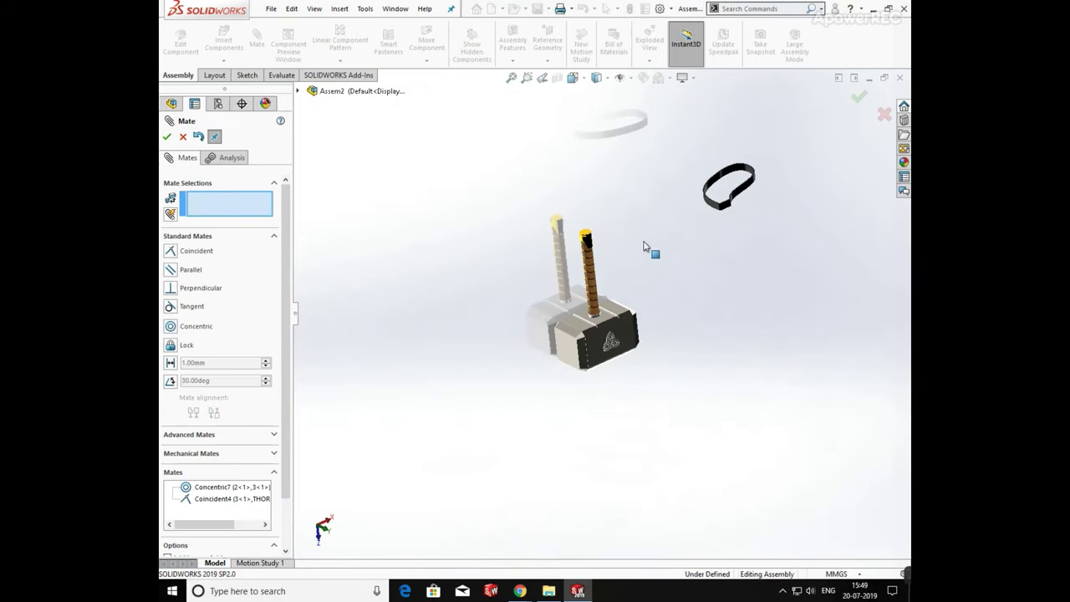
scroll(720, 217, "down", 3)
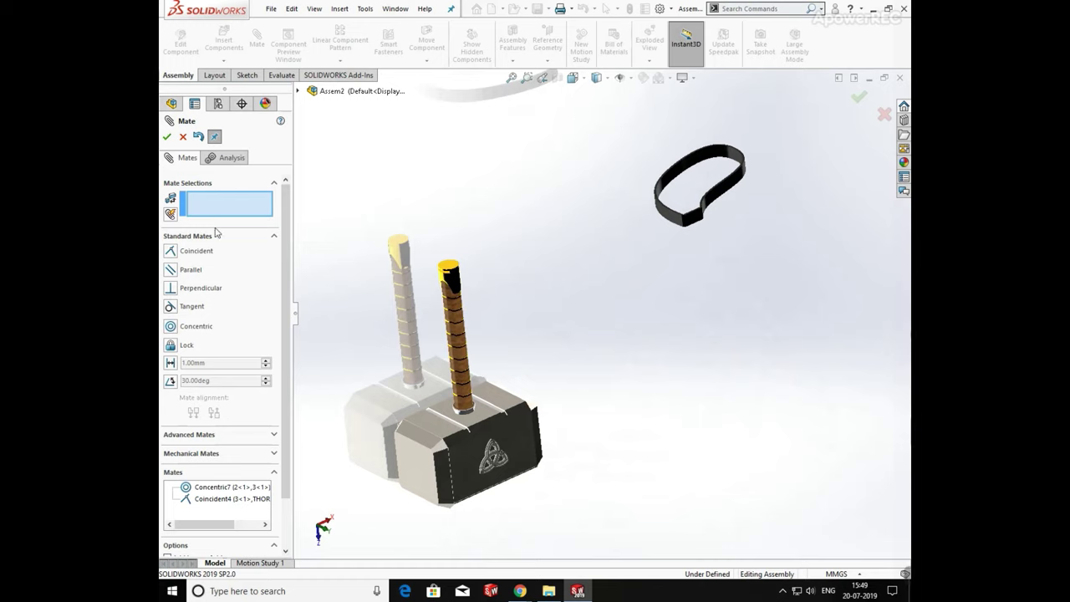
left_click(168, 138)
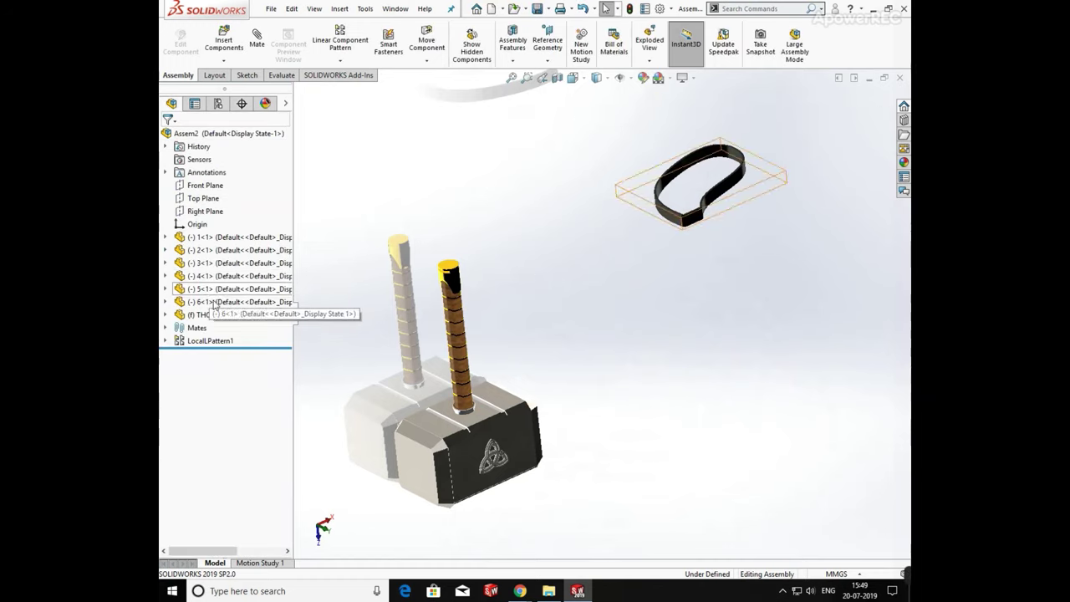
left_click(226, 63)
left_click(234, 74)
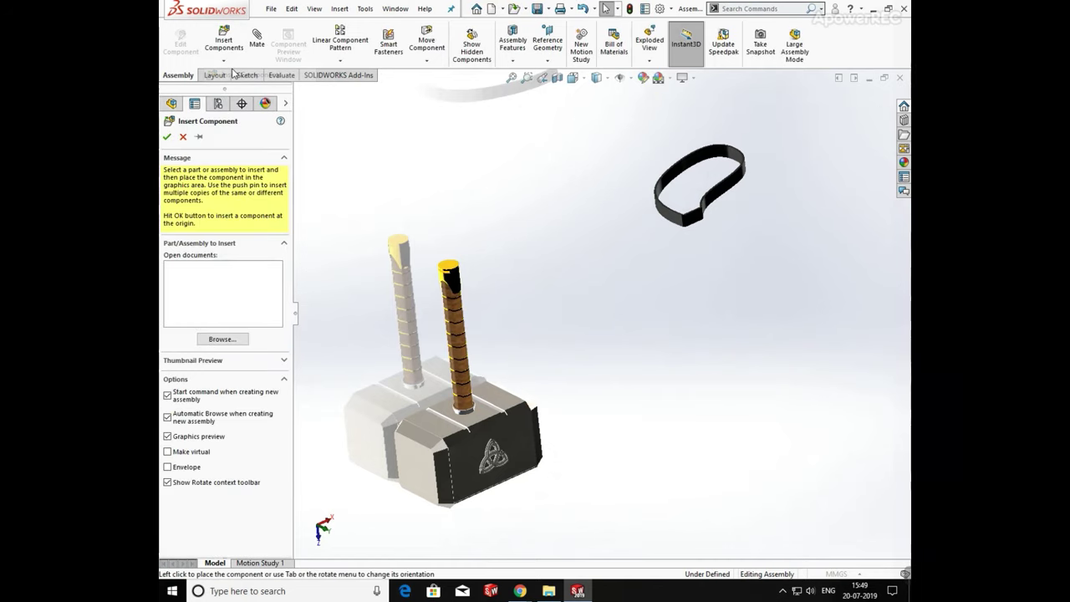
left_click(689, 510)
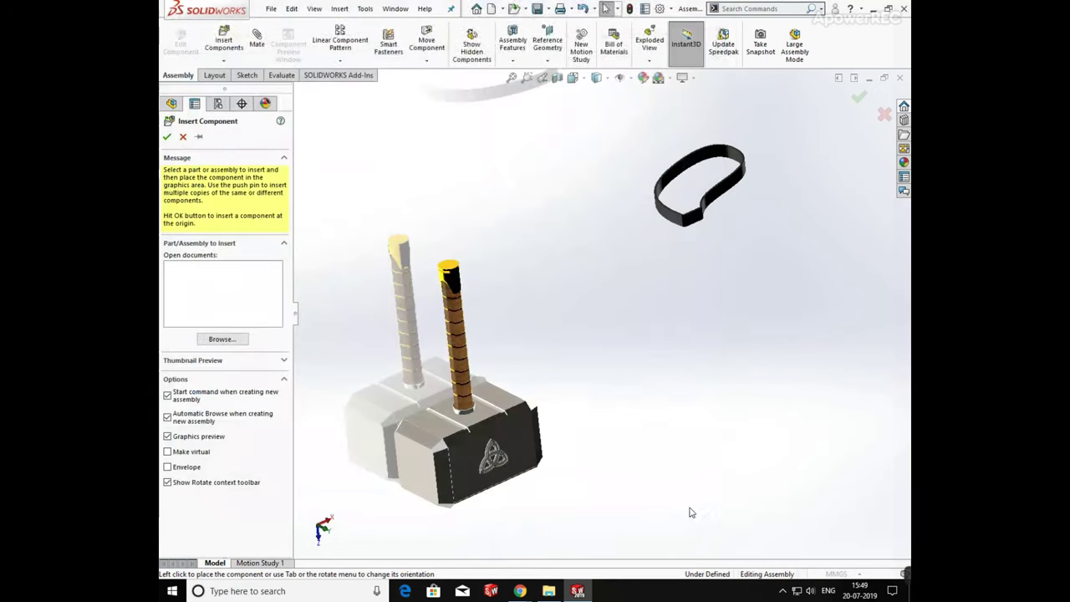
left_click(183, 137)
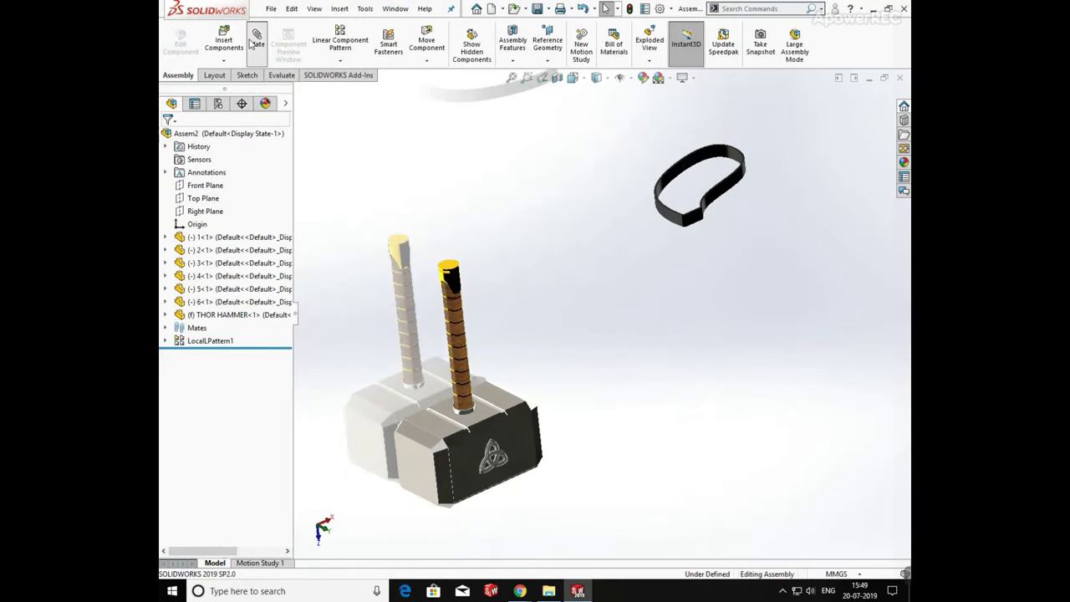
Step: Set up a centered Width mate with the black strap's two opposite side faces as the width selections
left_click(251, 40)
left_click(184, 435)
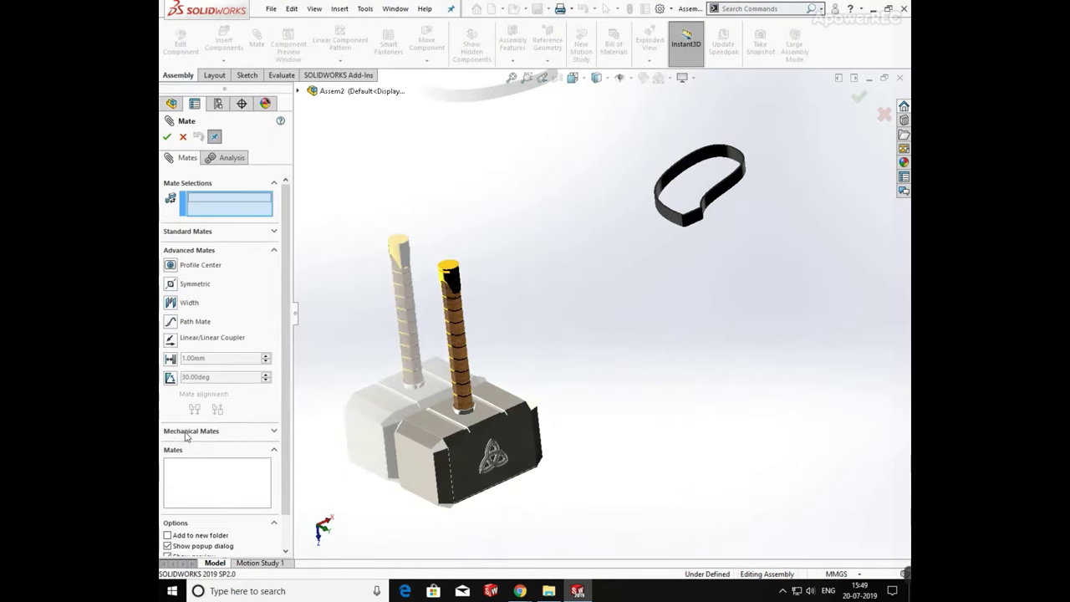
left_click(182, 303)
scroll(693, 239, "down", 6)
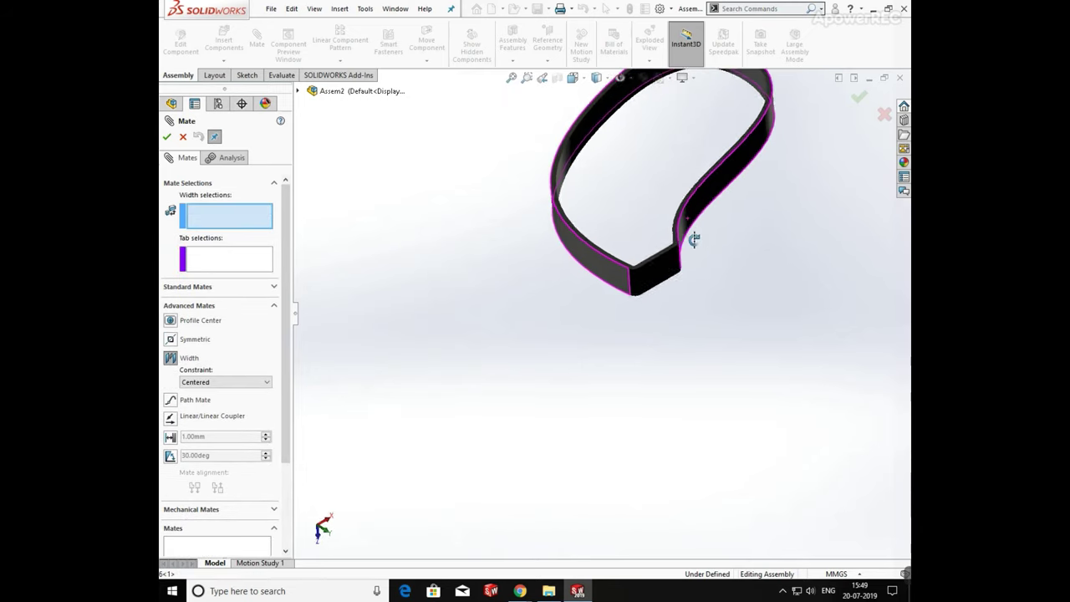
scroll(658, 278, "down", 2)
left_click(651, 289)
scroll(540, 303, "up", 4)
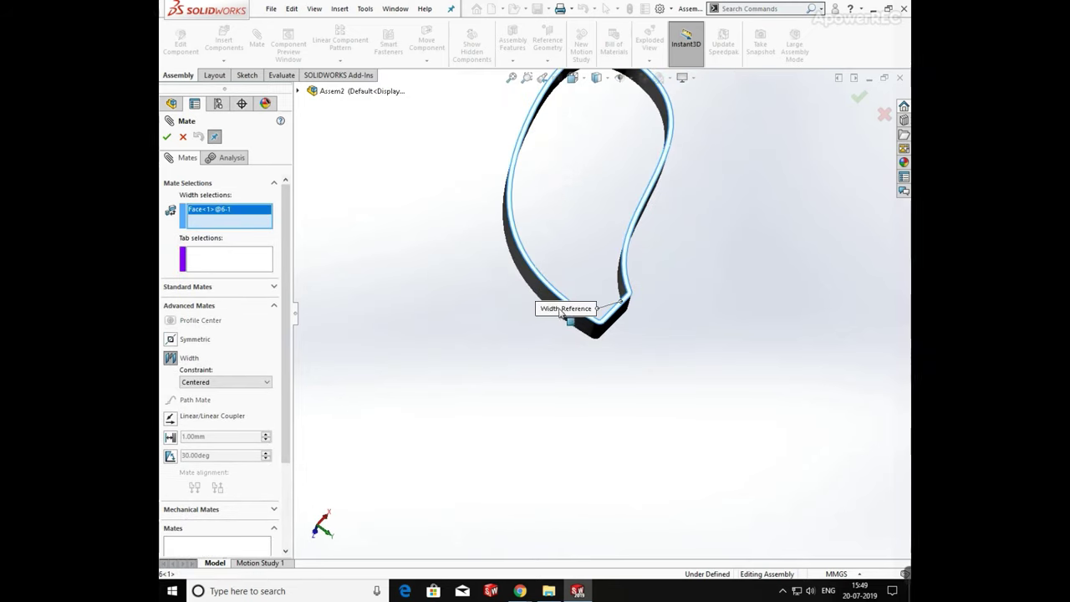
scroll(658, 284, "down", 4)
scroll(590, 343, "down", 4)
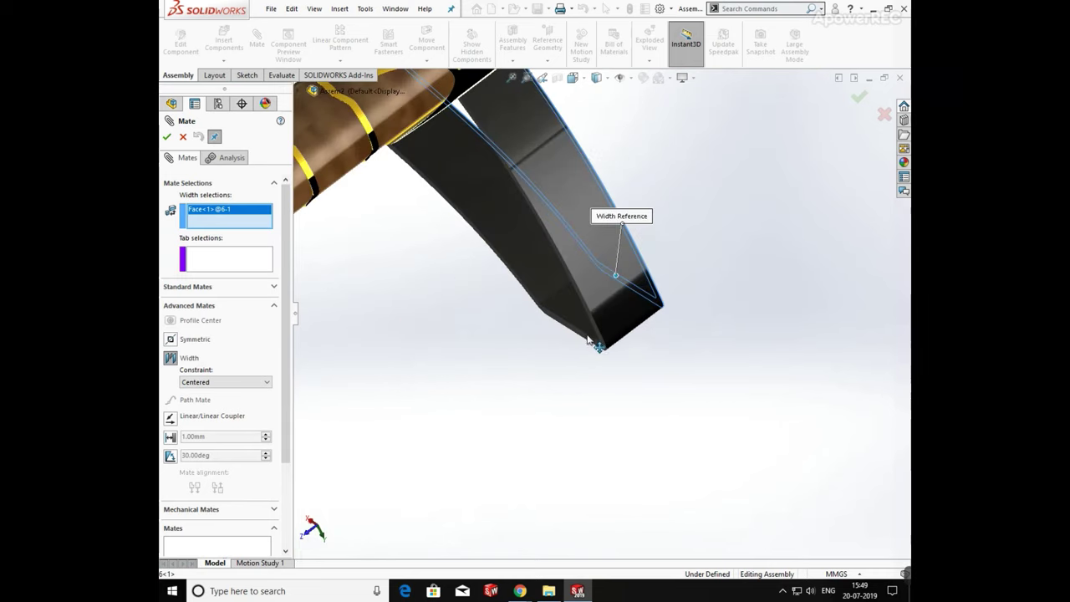
left_click(600, 340)
scroll(522, 308, "up", 3)
scroll(523, 308, "up", 3)
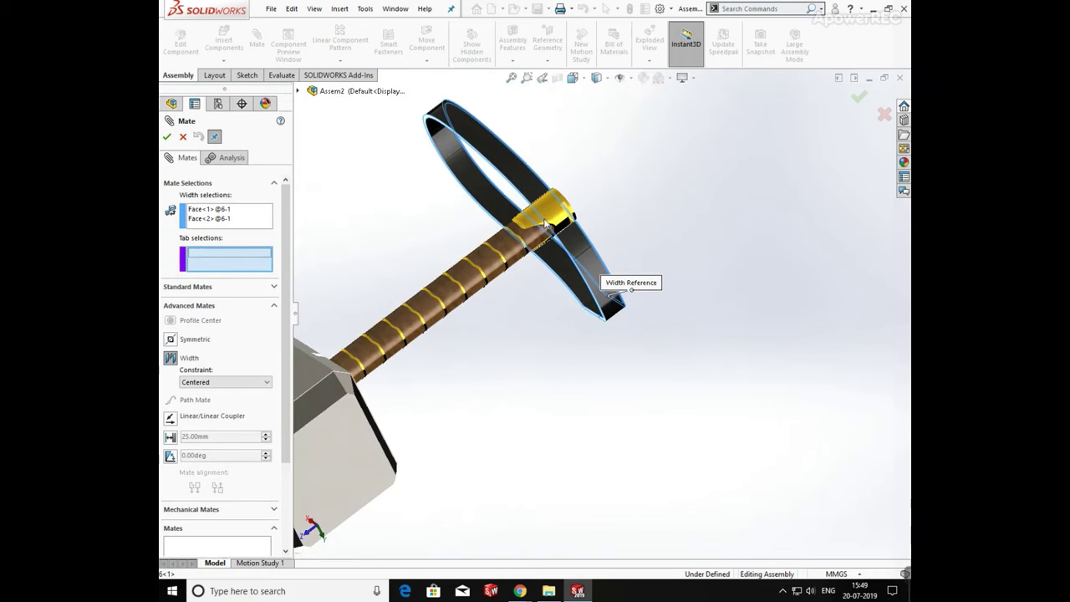
Step: Pick the two opposite slot faces of the yellow cup as the tab selections, accept the Width mate and leave the Mate command
scroll(568, 221, "down", 6)
middle_click_drag(607, 284, 531, 249)
left_click(630, 327)
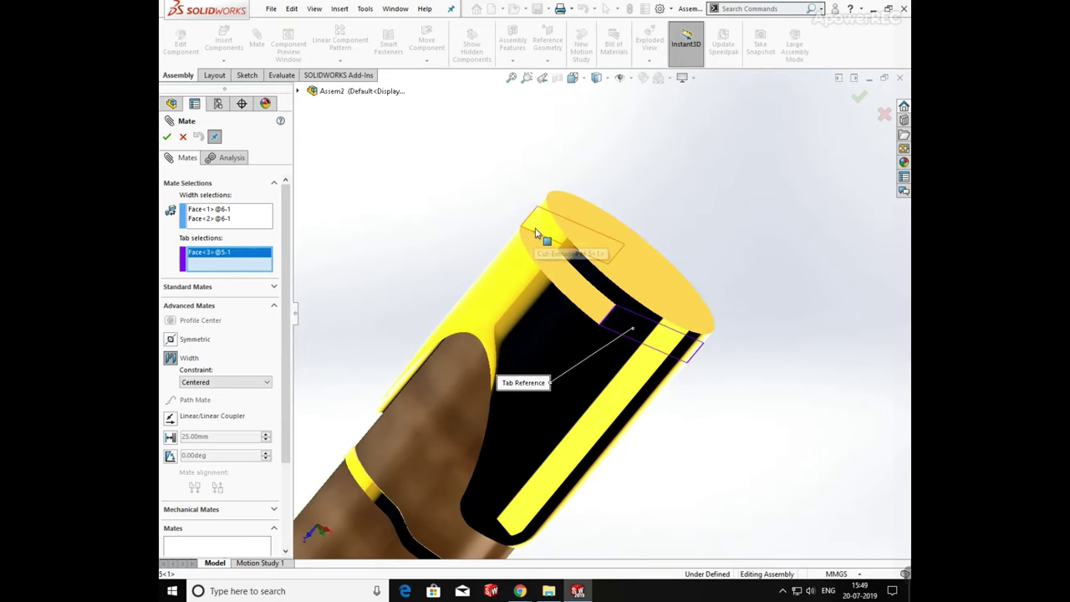
left_click(544, 232)
scroll(678, 289, "up", 4)
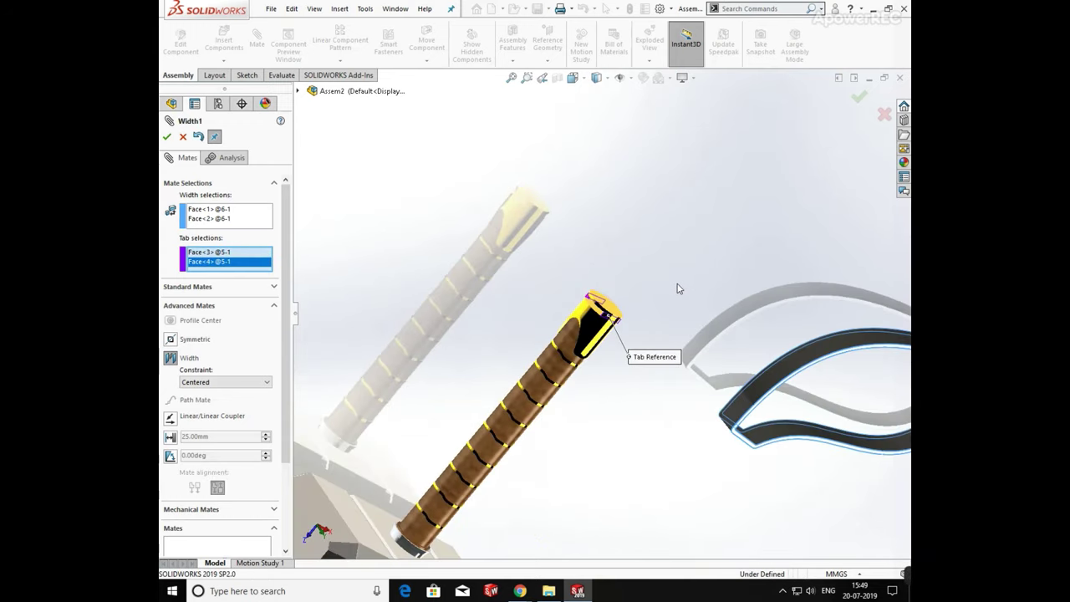
left_click(167, 137)
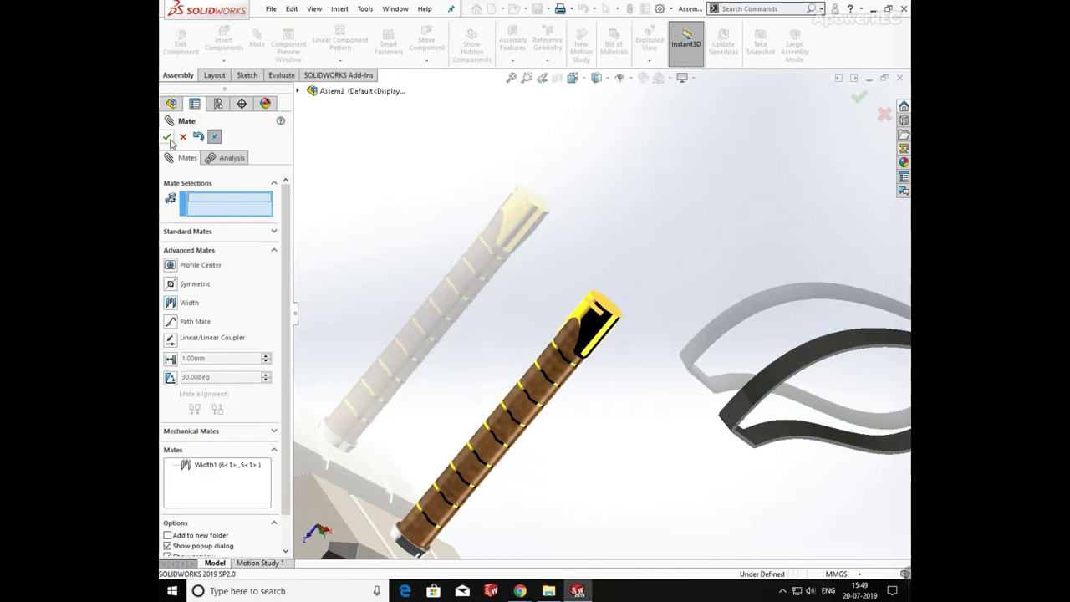
middle_click_drag(528, 301, 562, 315)
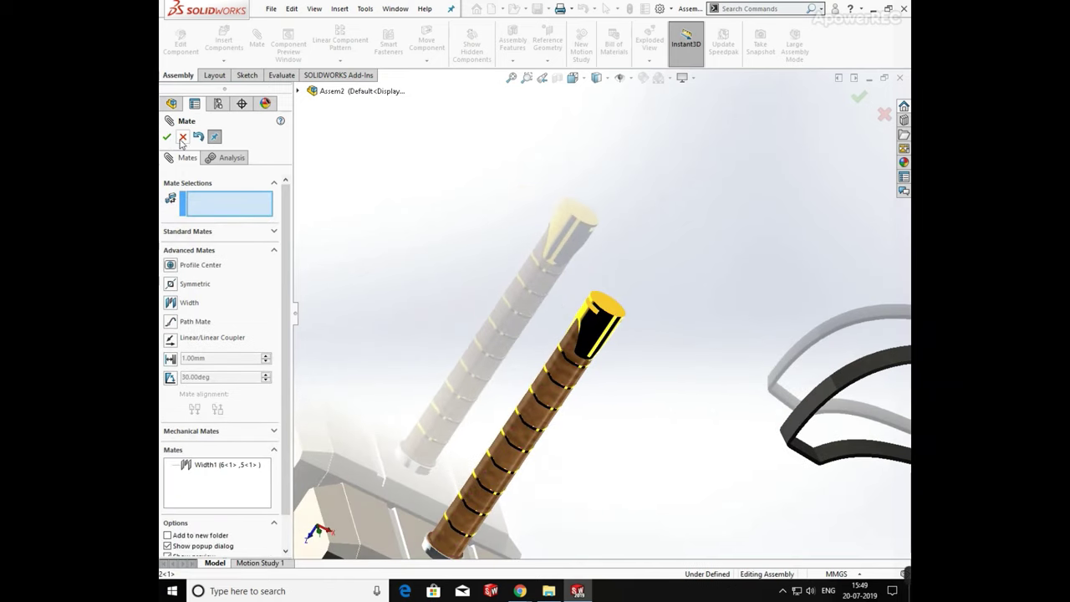
left_click(170, 137)
Step: Move the black strap close to the handle's top end and fix the yellow cup in place
left_click_drag(801, 421, 624, 214)
left_click(640, 372)
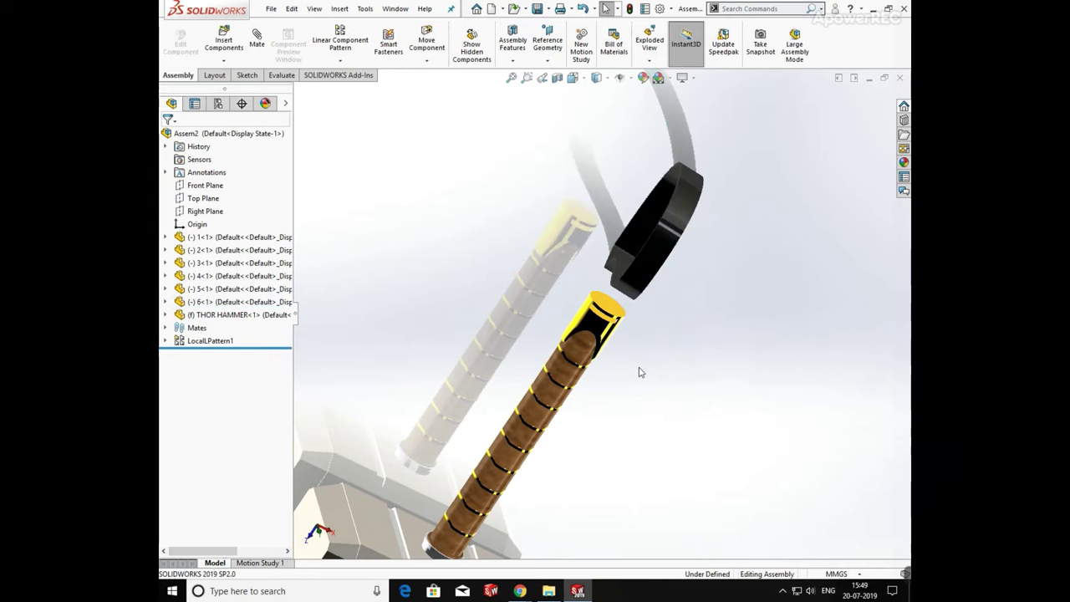
left_click(607, 332)
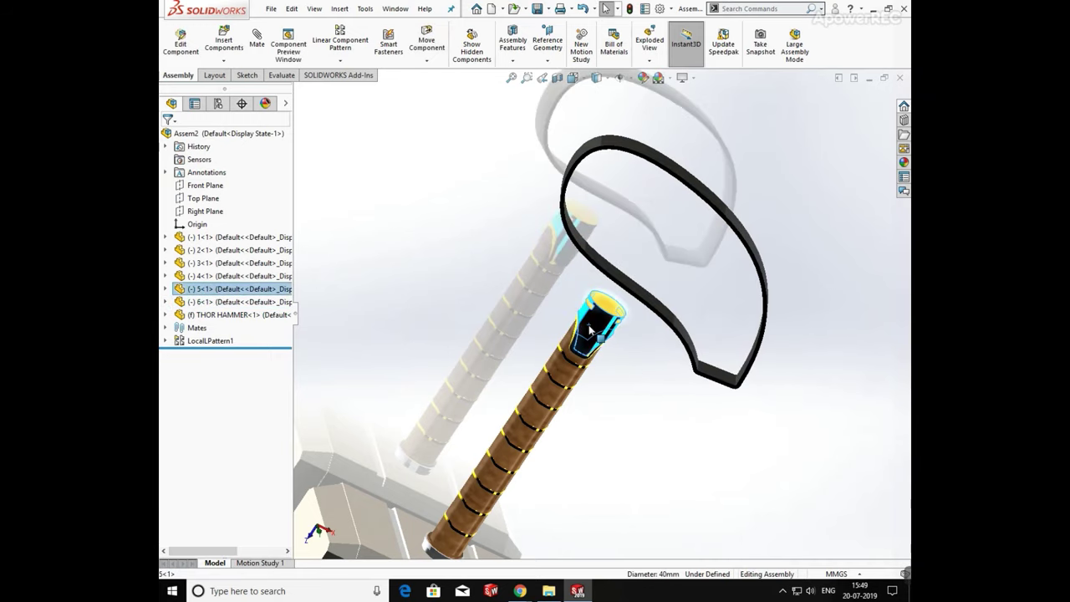
right_click(591, 332)
left_click(610, 240)
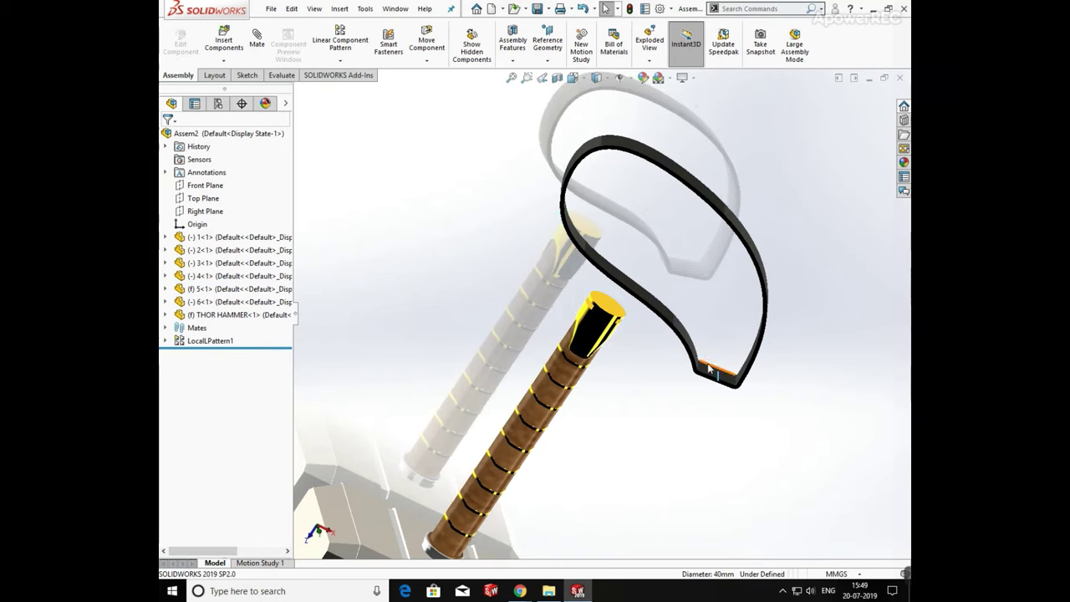
Step: Mate the inner face of the strap's short flat base coincident with the yellow cup's slot face, and leave the Mate command
left_click_drag(709, 374, 602, 299)
scroll(602, 298, "up", 2)
left_click(601, 296)
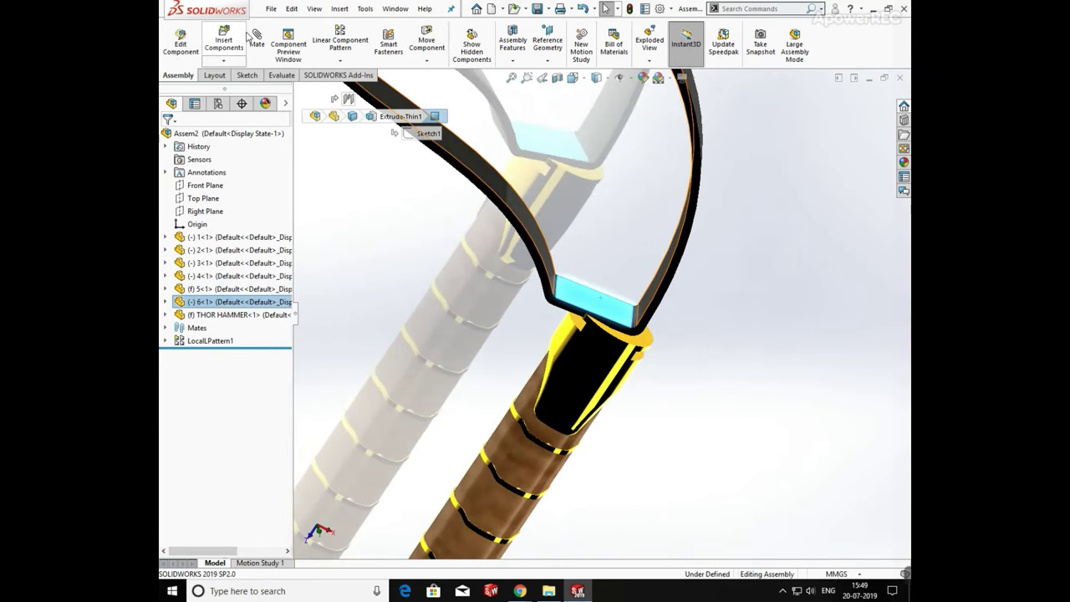
mouse_move(582, 320)
middle_mouse_down()
mouse_move(602, 284)
mouse_move(590, 320)
middle_mouse_up()
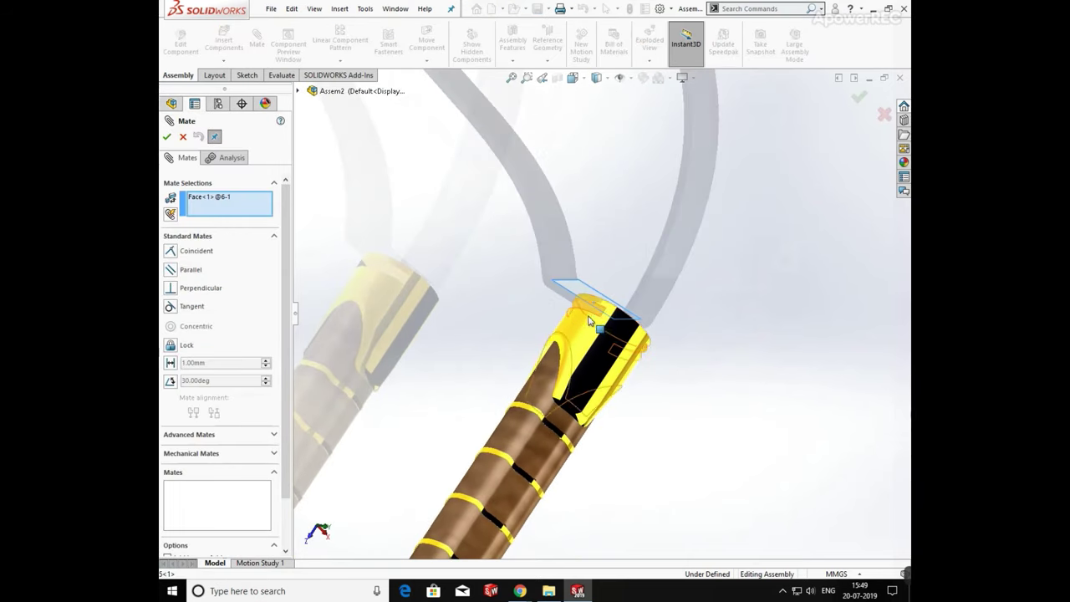
scroll(590, 321, "down", 3)
left_click(603, 299)
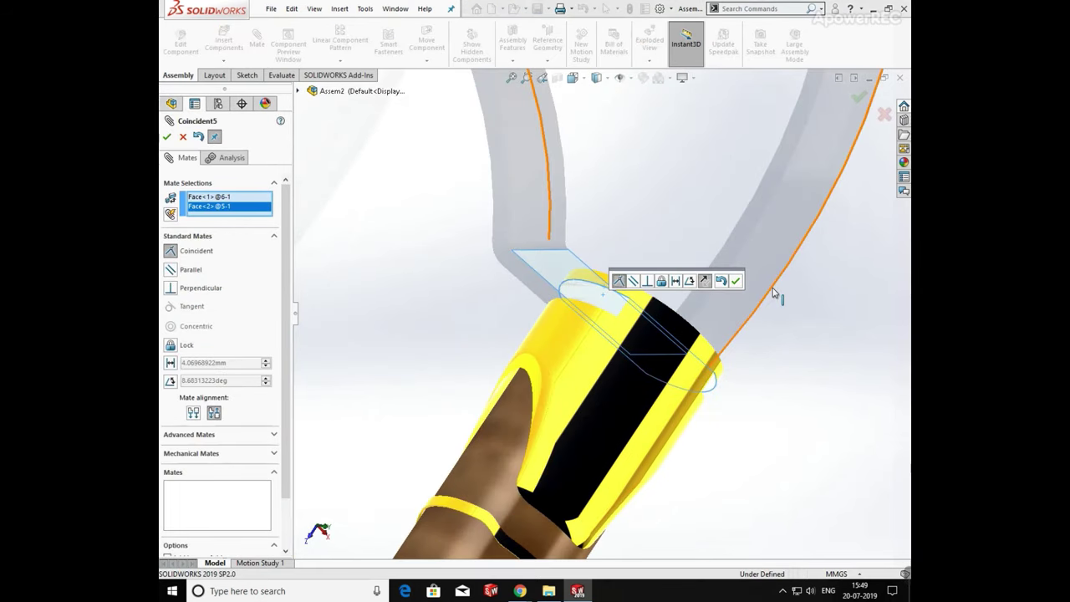
left_click(621, 280)
scroll(617, 267, "up", 2)
middle_click_drag(618, 267, 719, 327)
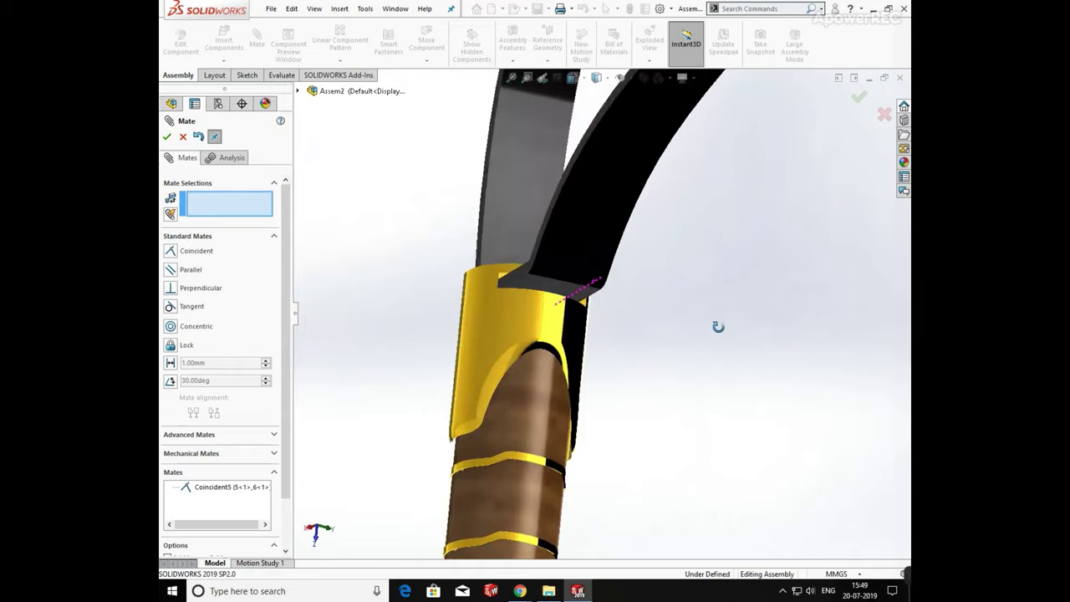
scroll(631, 418, "up", 8)
scroll(667, 401, "up", 3)
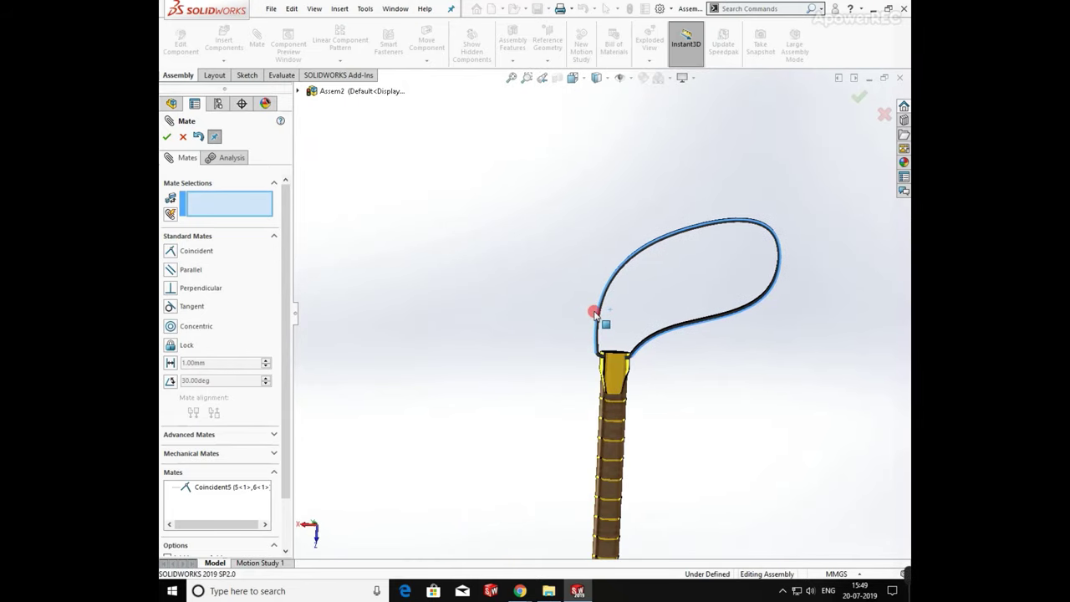
left_click(167, 137)
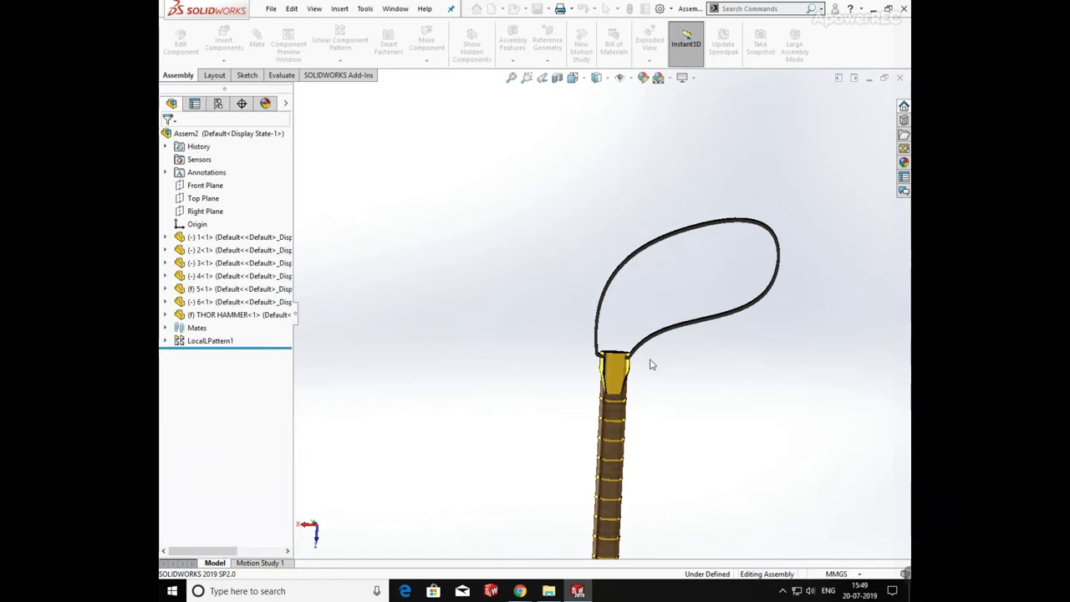
Step: Apply the polished steel metal appearance to the body of the yellow cup
scroll(669, 402, "down", 4)
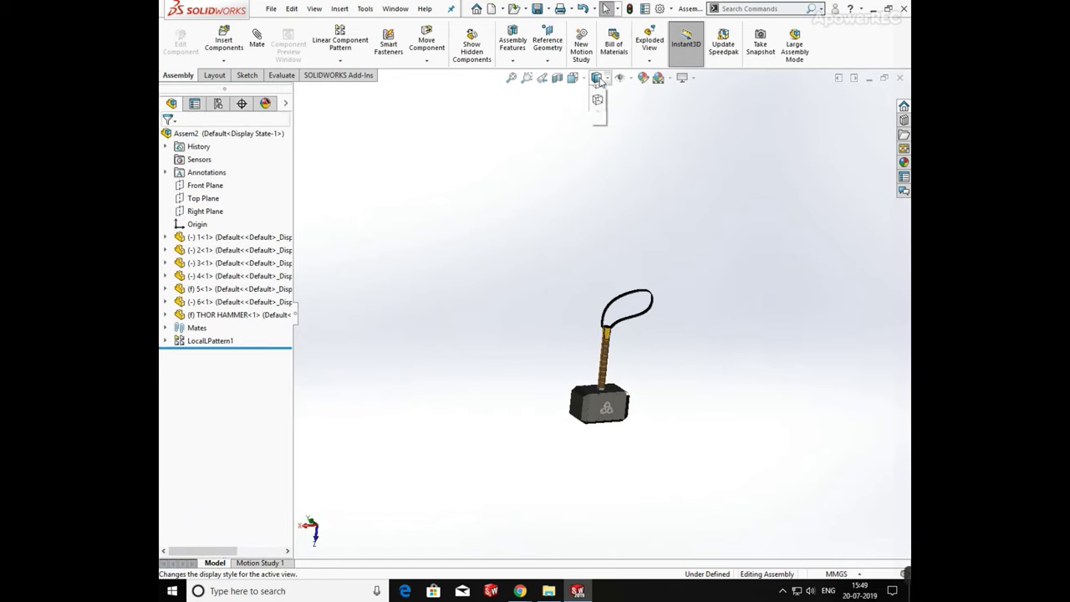
scroll(611, 377, "up", 5)
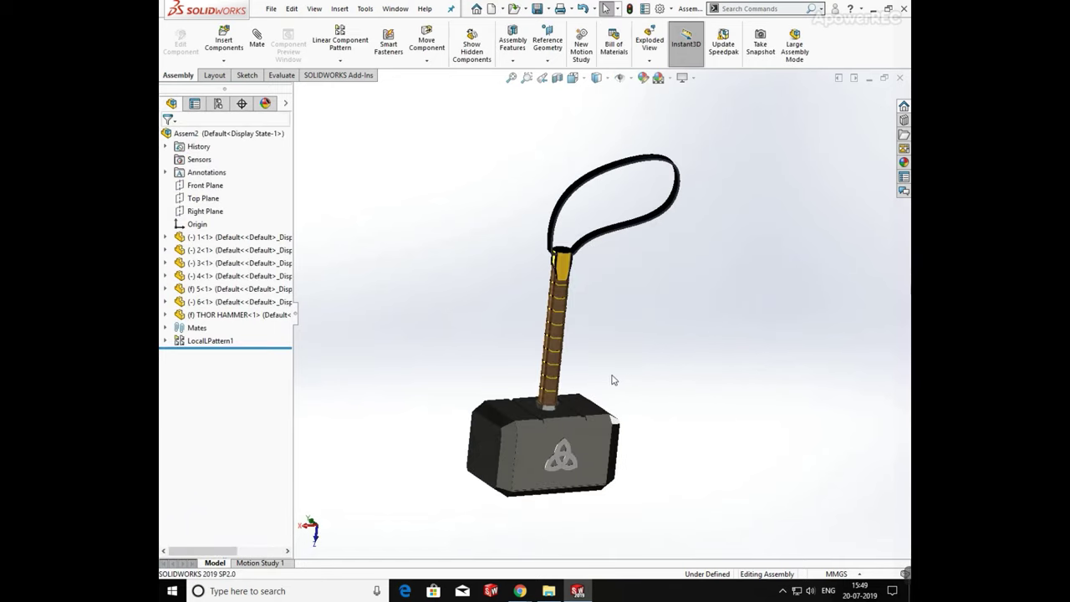
middle_click_drag(611, 378, 646, 358)
scroll(609, 252, "up", 2)
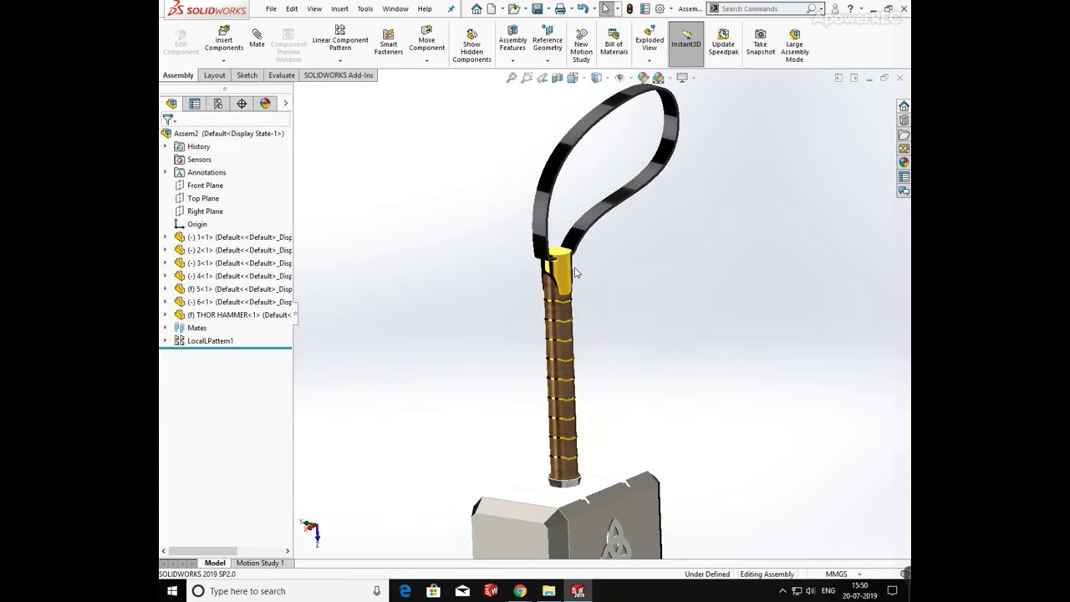
left_click(569, 272)
left_click(644, 222)
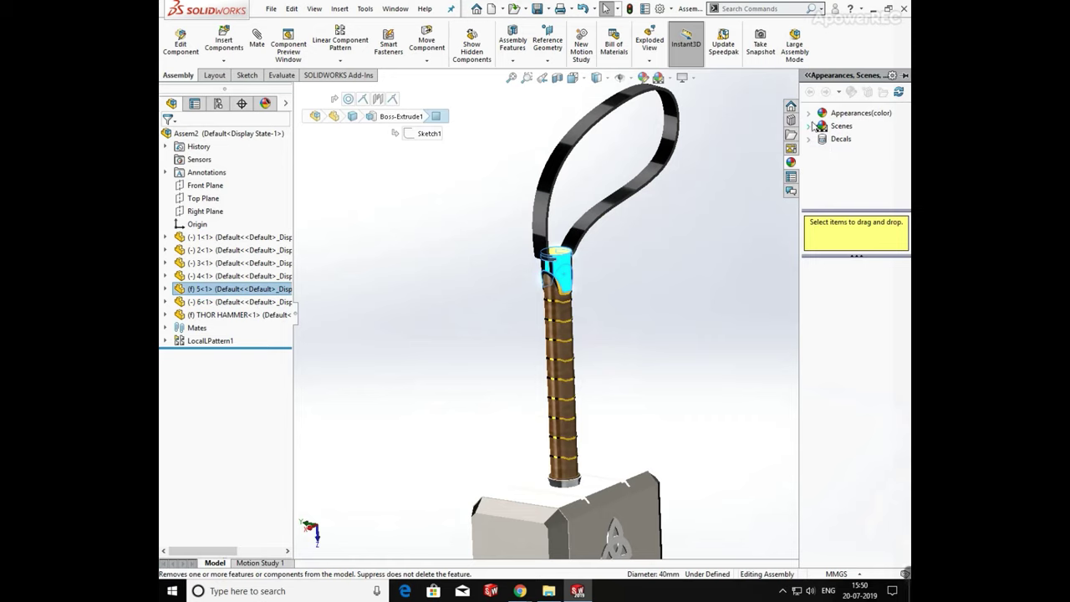
left_click(810, 118)
left_click(852, 139)
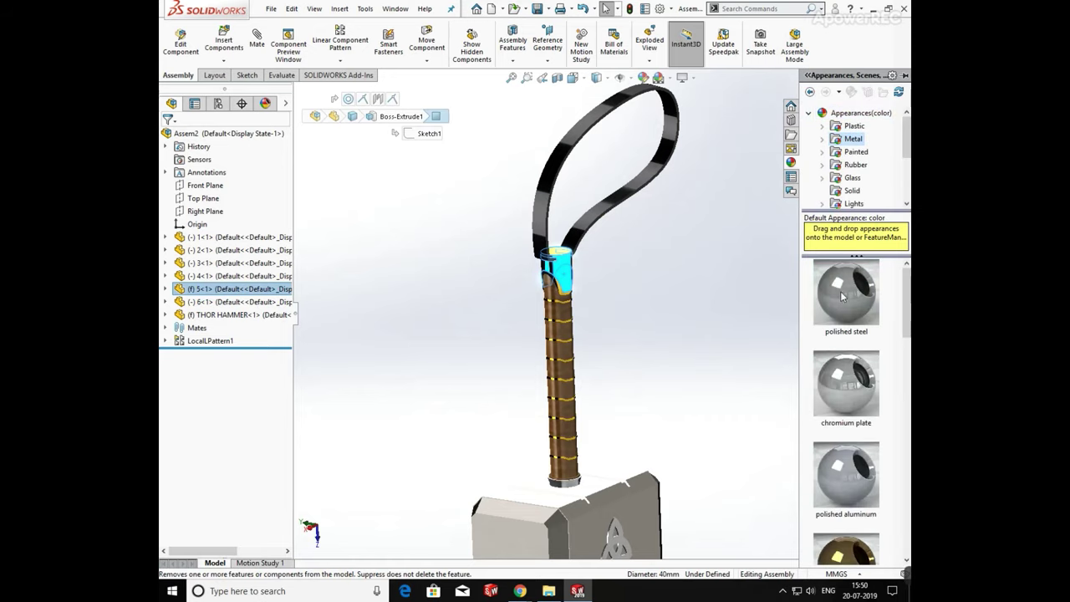
left_click_drag(846, 293, 570, 273)
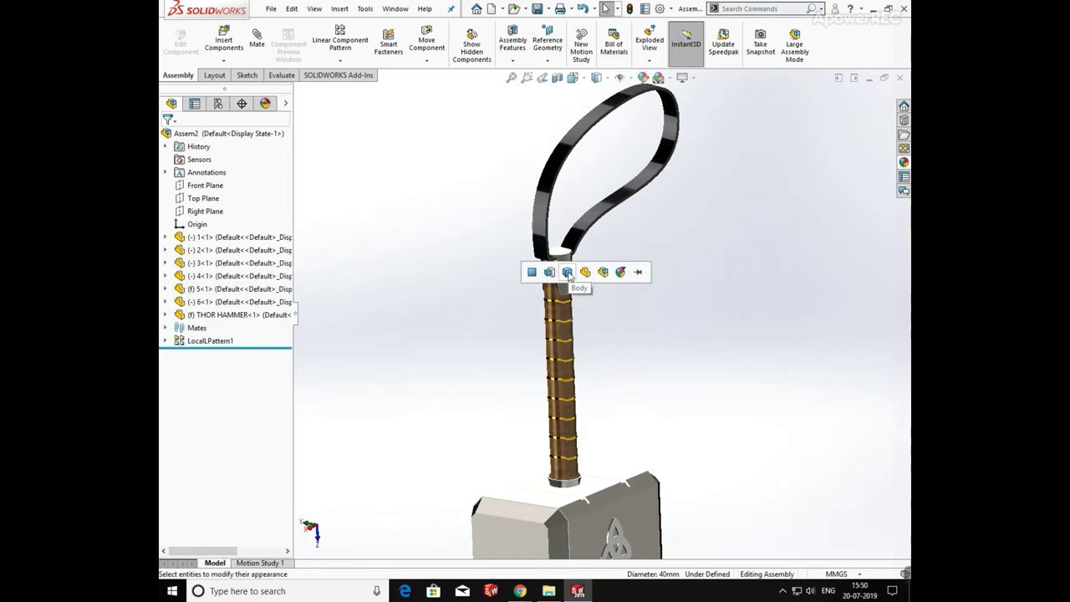
left_click(569, 272)
scroll(635, 337, "up", 2)
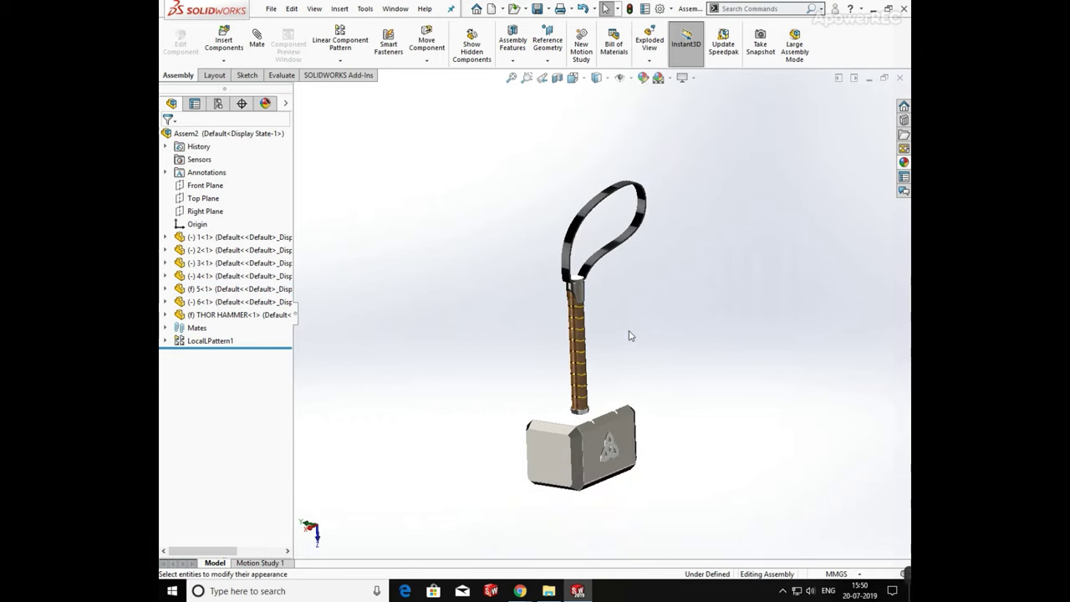
Step: Try the Plain White and 3 Point Green scenes on the assembly, ending with Plain White
left_click(669, 79)
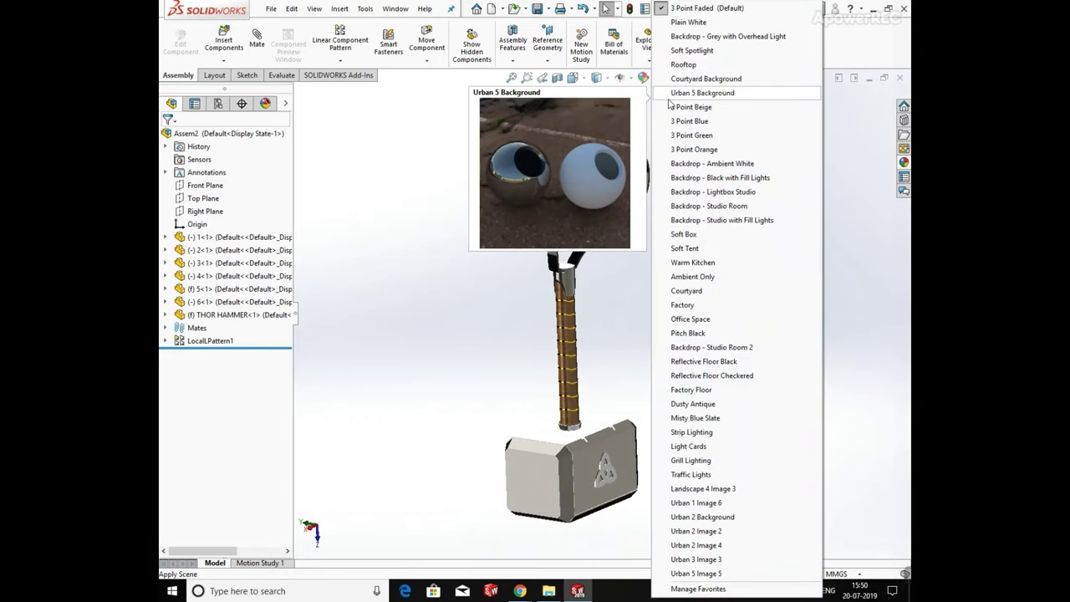
left_click(689, 25)
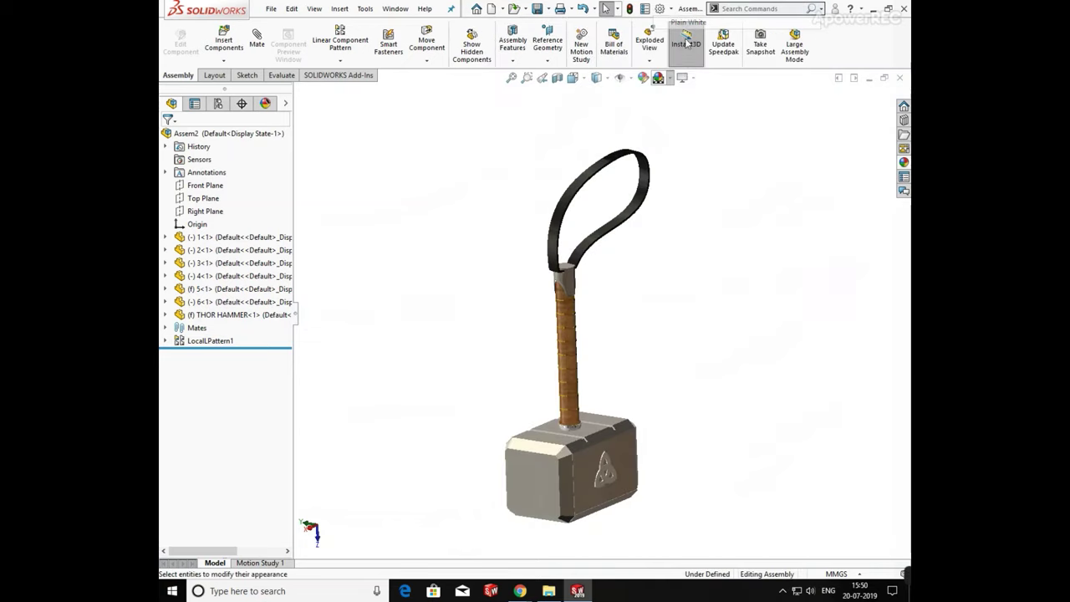
left_click(675, 77)
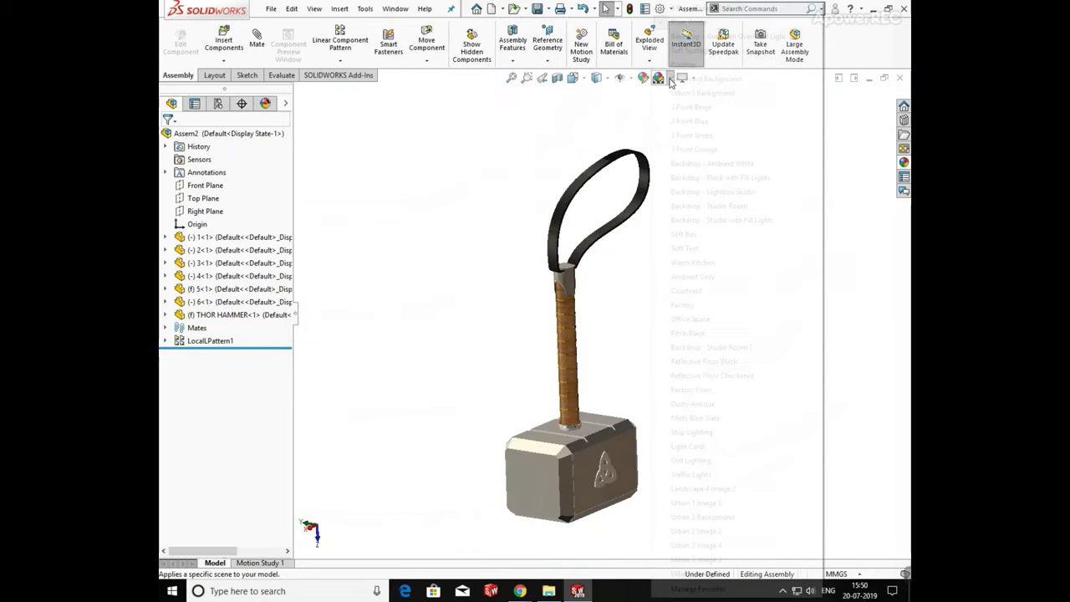
left_click(690, 136)
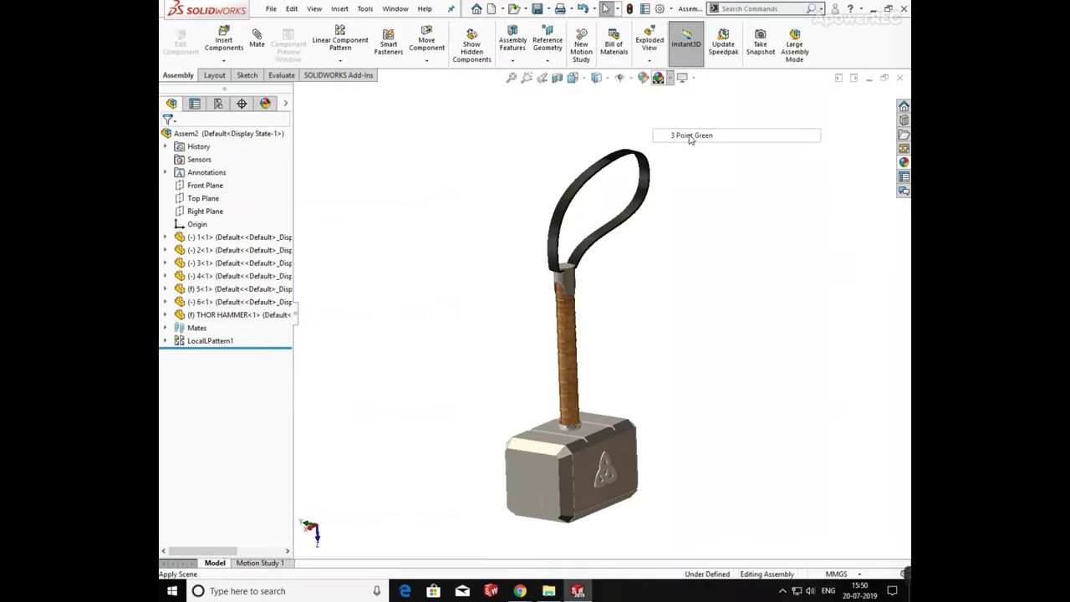
middle_click_drag(626, 370, 631, 365)
scroll(638, 291, "up", 3)
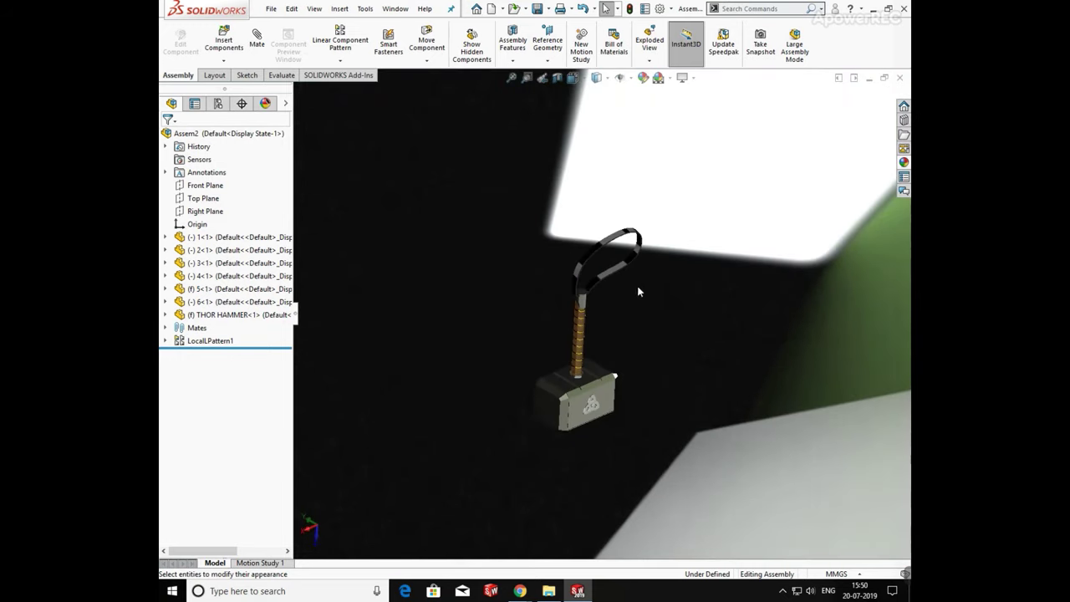
left_click(661, 78)
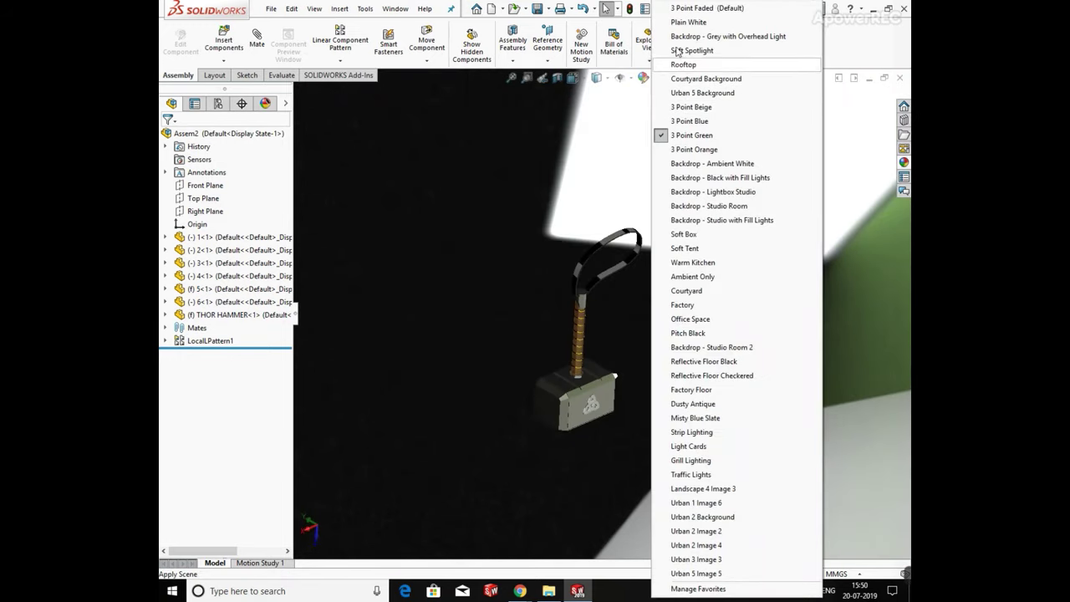
left_click(685, 23)
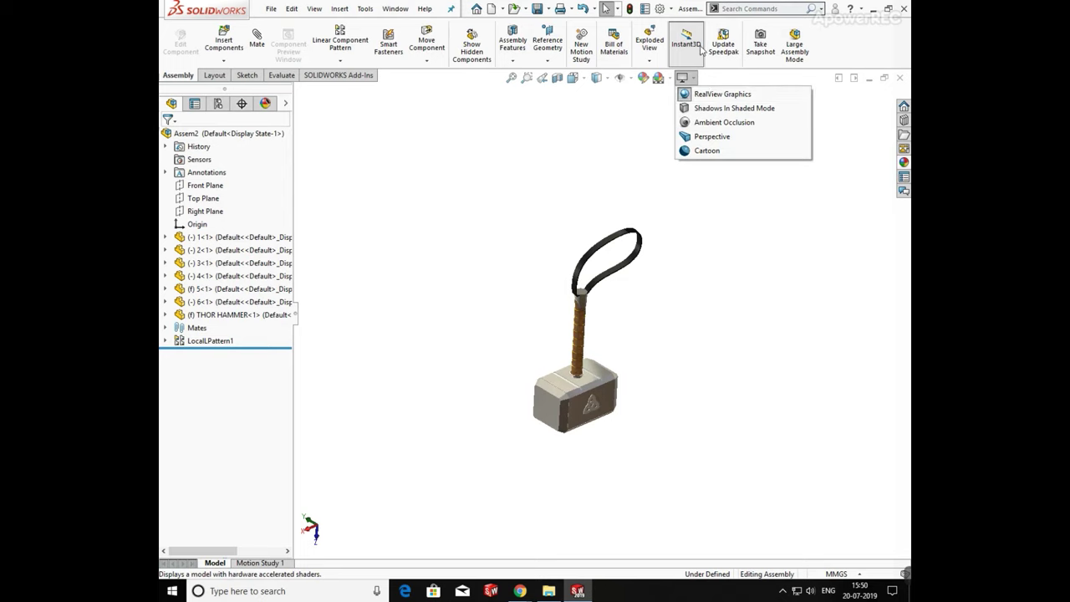
Step: Apply the Rooftop scene to the assembly
left_click(670, 79)
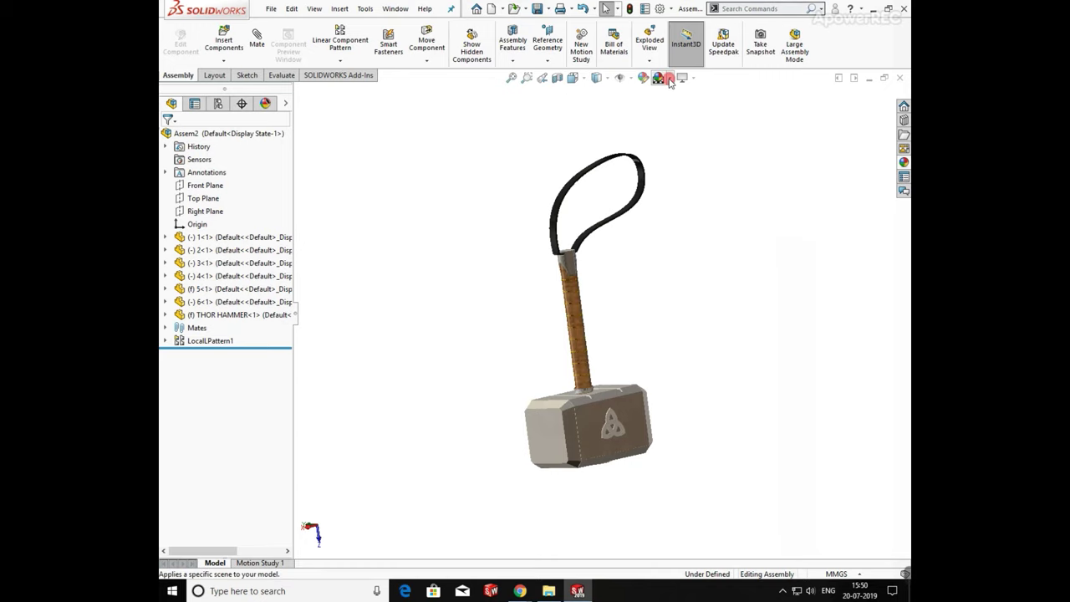
left_click(669, 78)
left_click(673, 66)
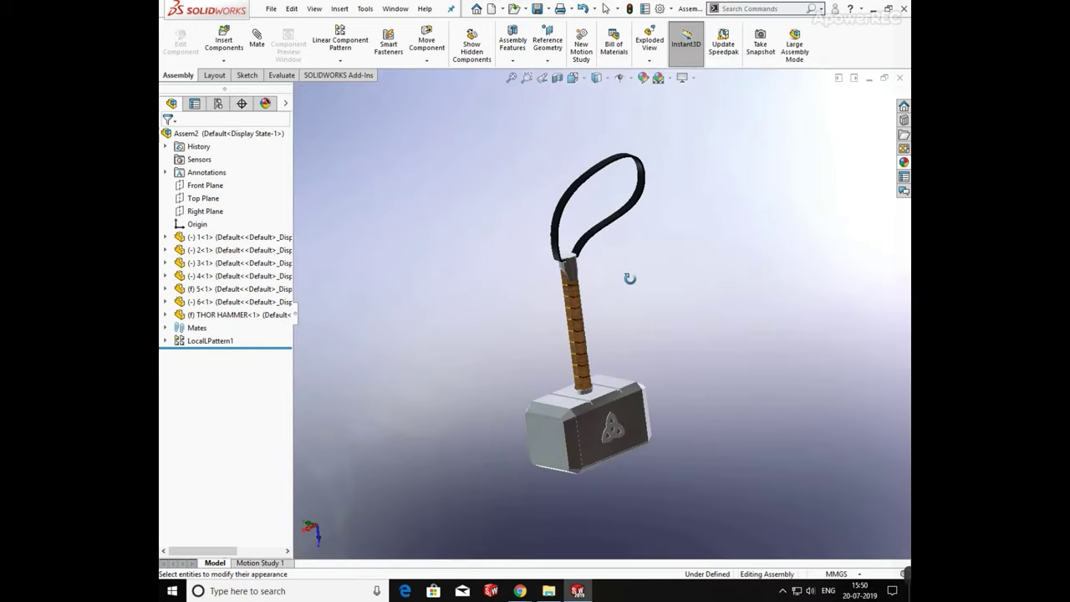
Step: Examine the assembled hammer from several sides, including the head, handle and strap
key("space")
left_click(502, 287)
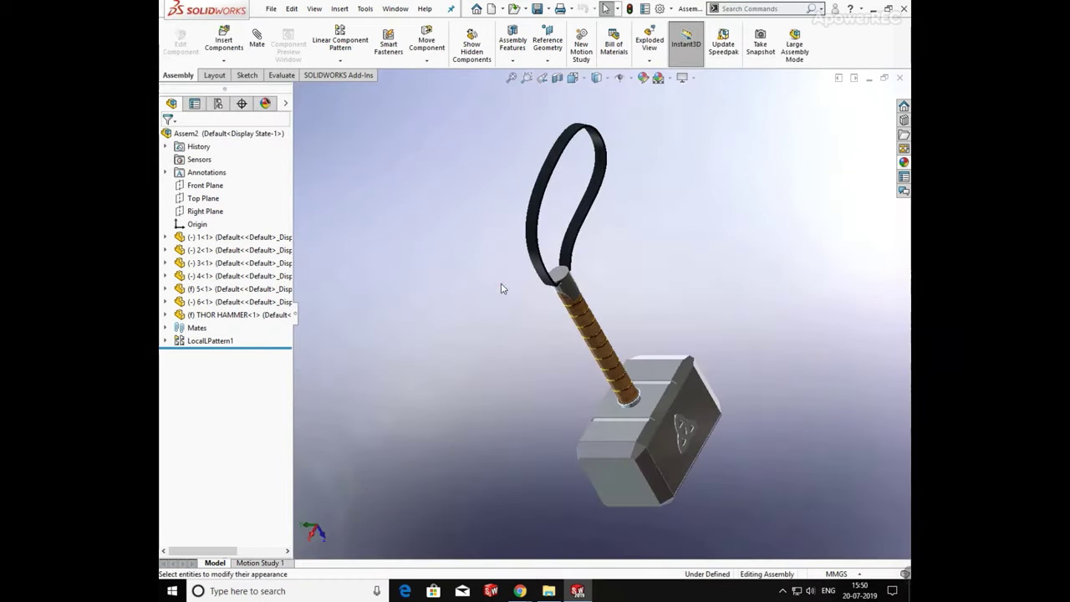
middle_click_drag(502, 287, 631, 285)
scroll(605, 321, "up", 4)
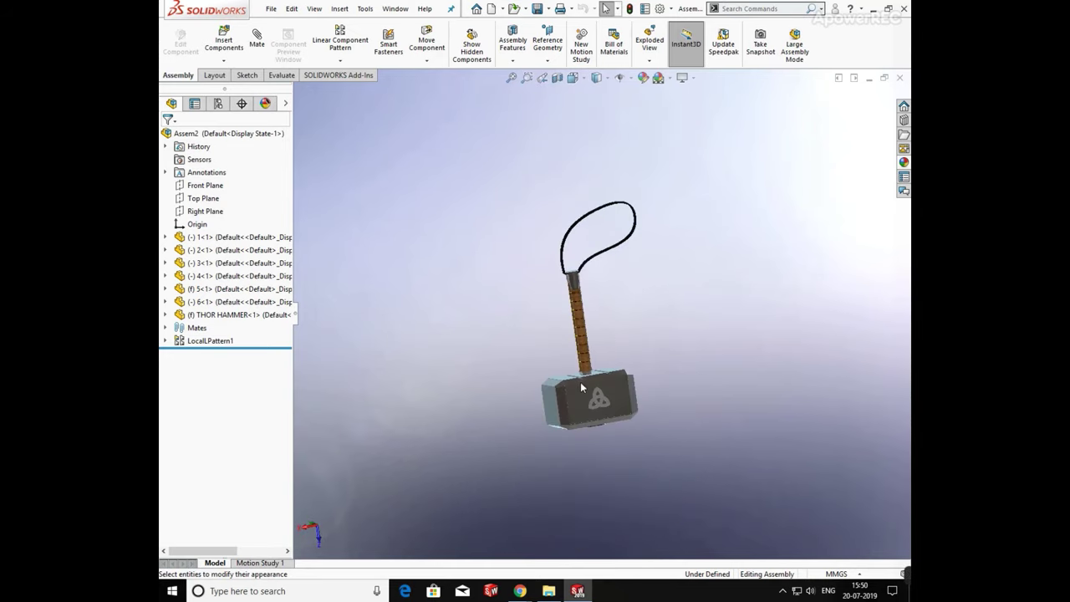
middle_click_drag(580, 382, 604, 463)
scroll(580, 417, "down", 5)
middle_click_drag(576, 352, 569, 309)
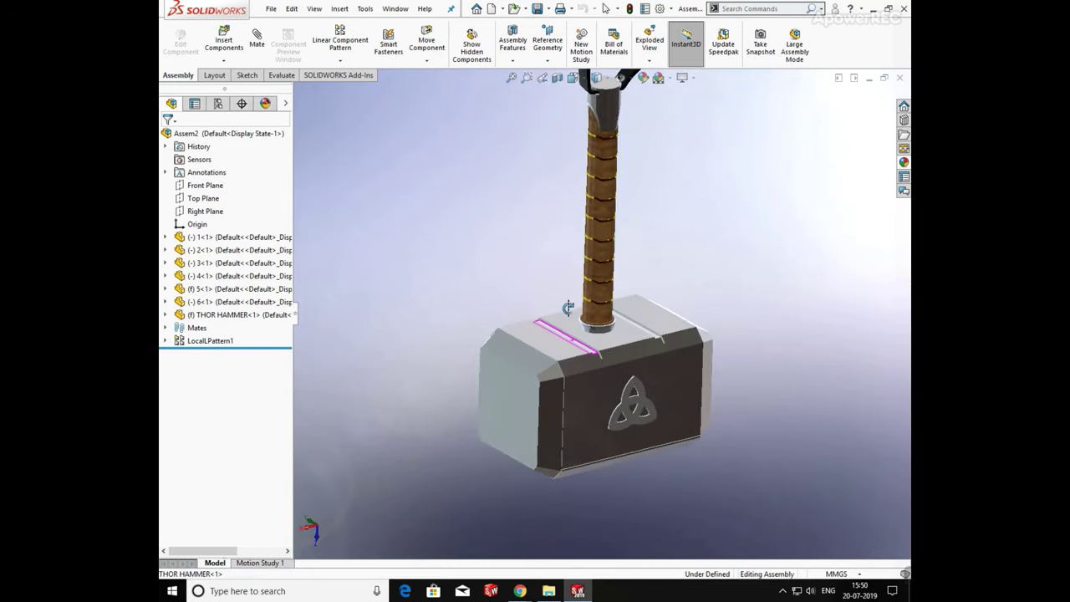
scroll(572, 306, "up", 2)
scroll(608, 219, "up", 2)
scroll(615, 209, "up", 2)
scroll(620, 191, "down", 2)
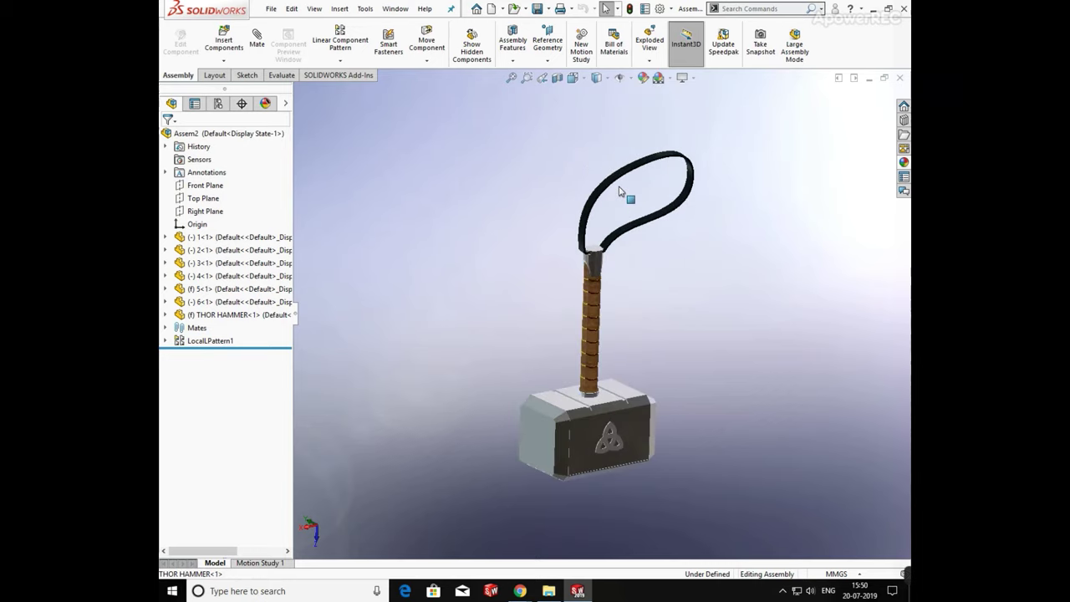
middle_click_drag(622, 284, 649, 284)
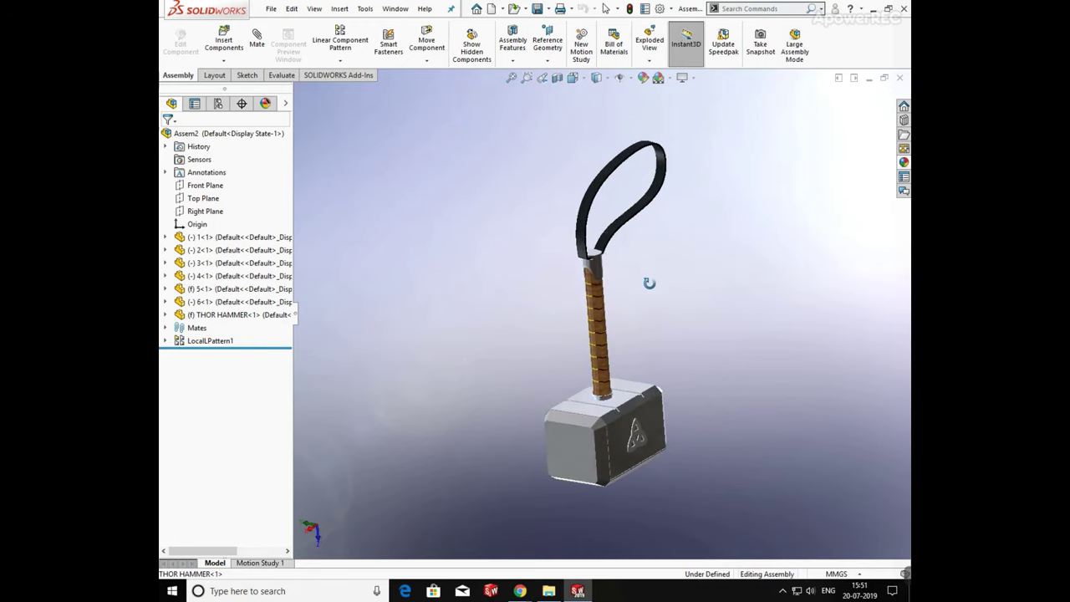
middle_click_drag(629, 322, 575, 310)
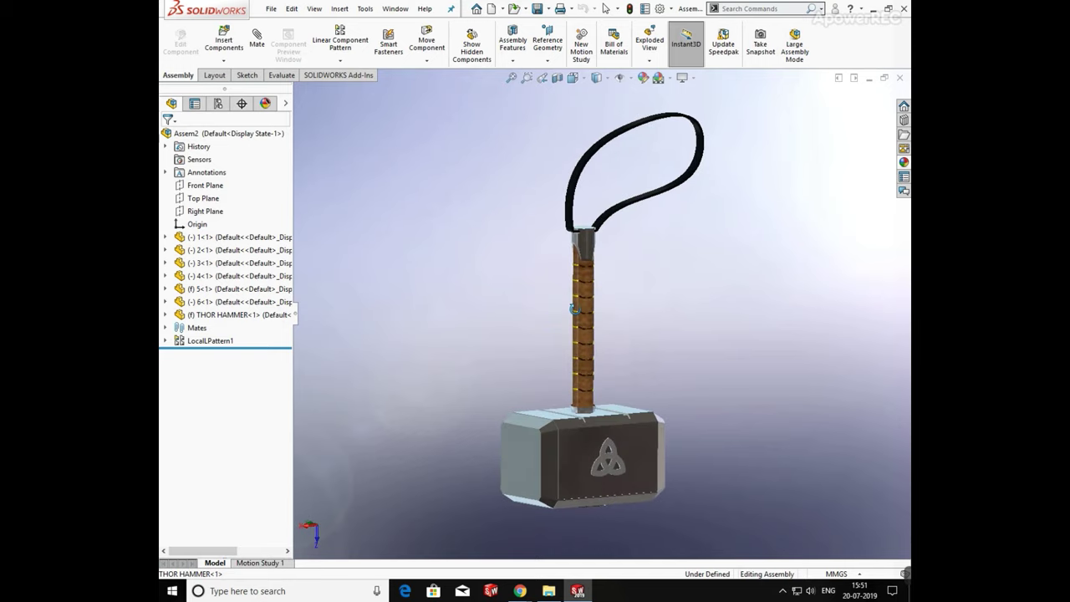